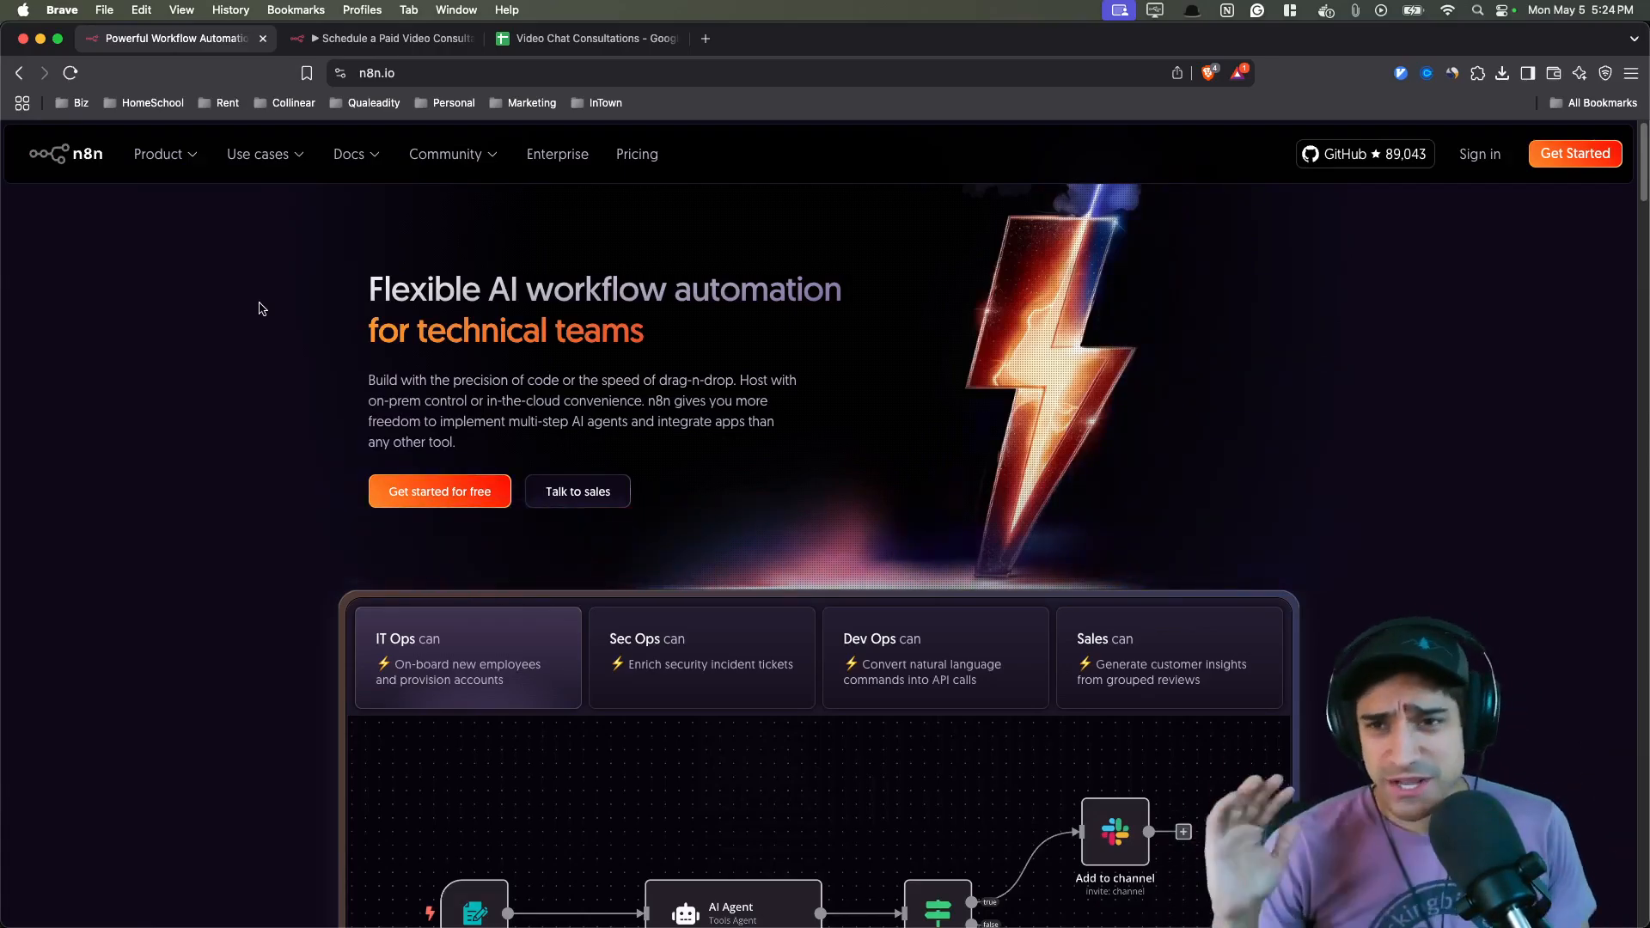
- Open the Schedule a Paid Video Consultation workflow and view its three automation branches on the canvas
left_click(433, 37)
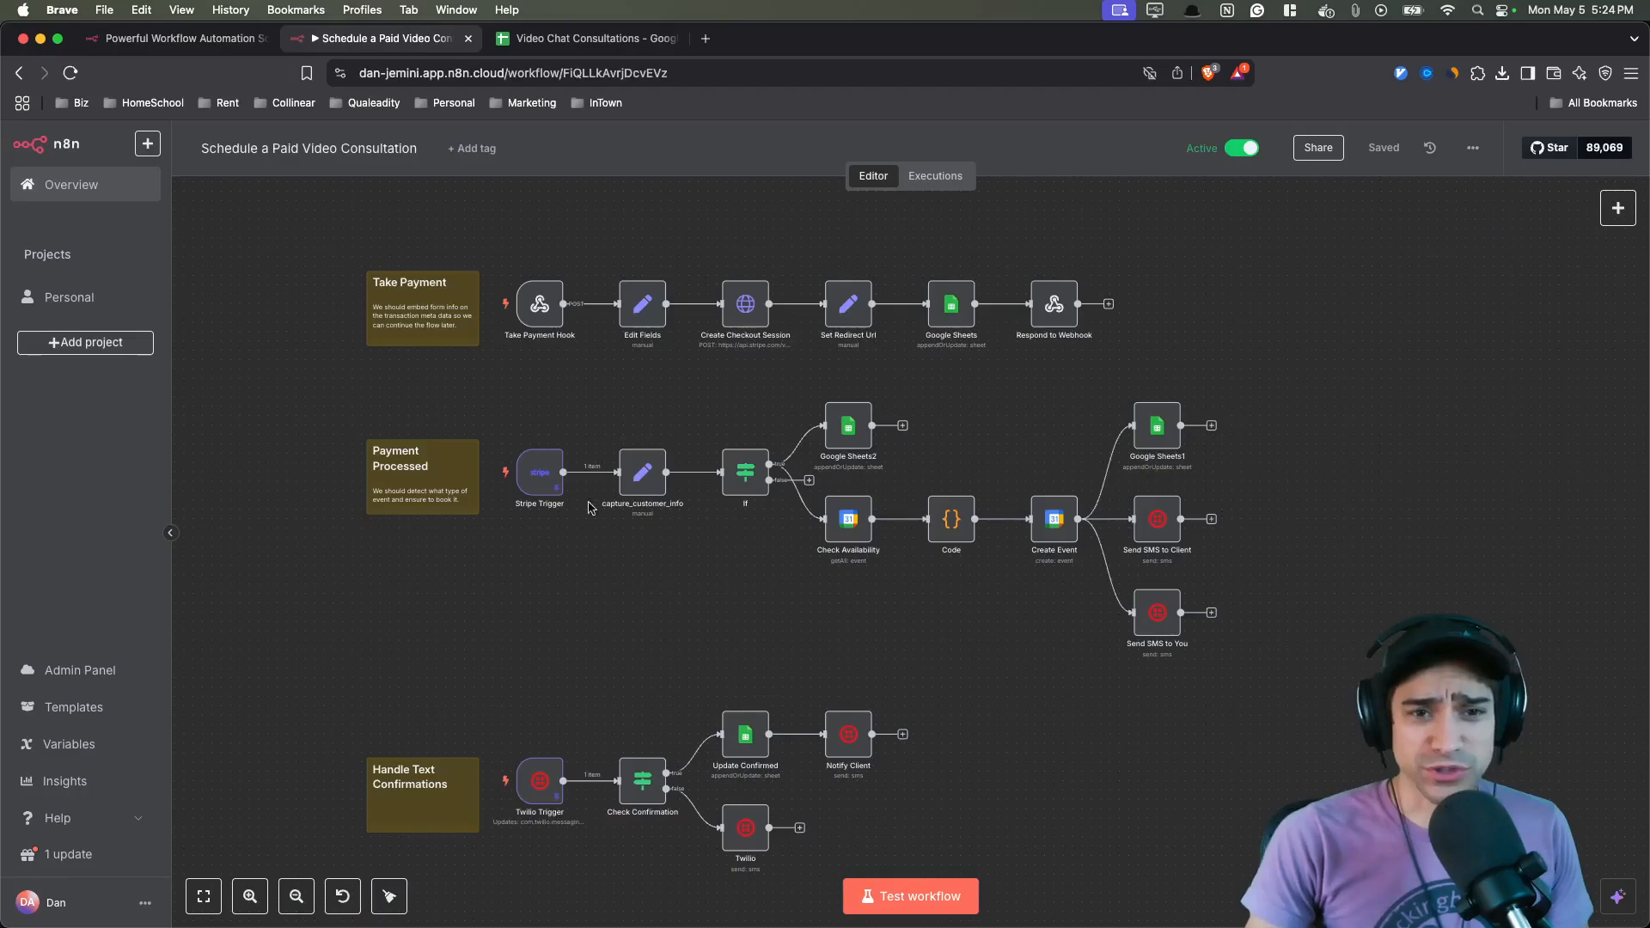
left_click_drag(682, 589, 663, 593)
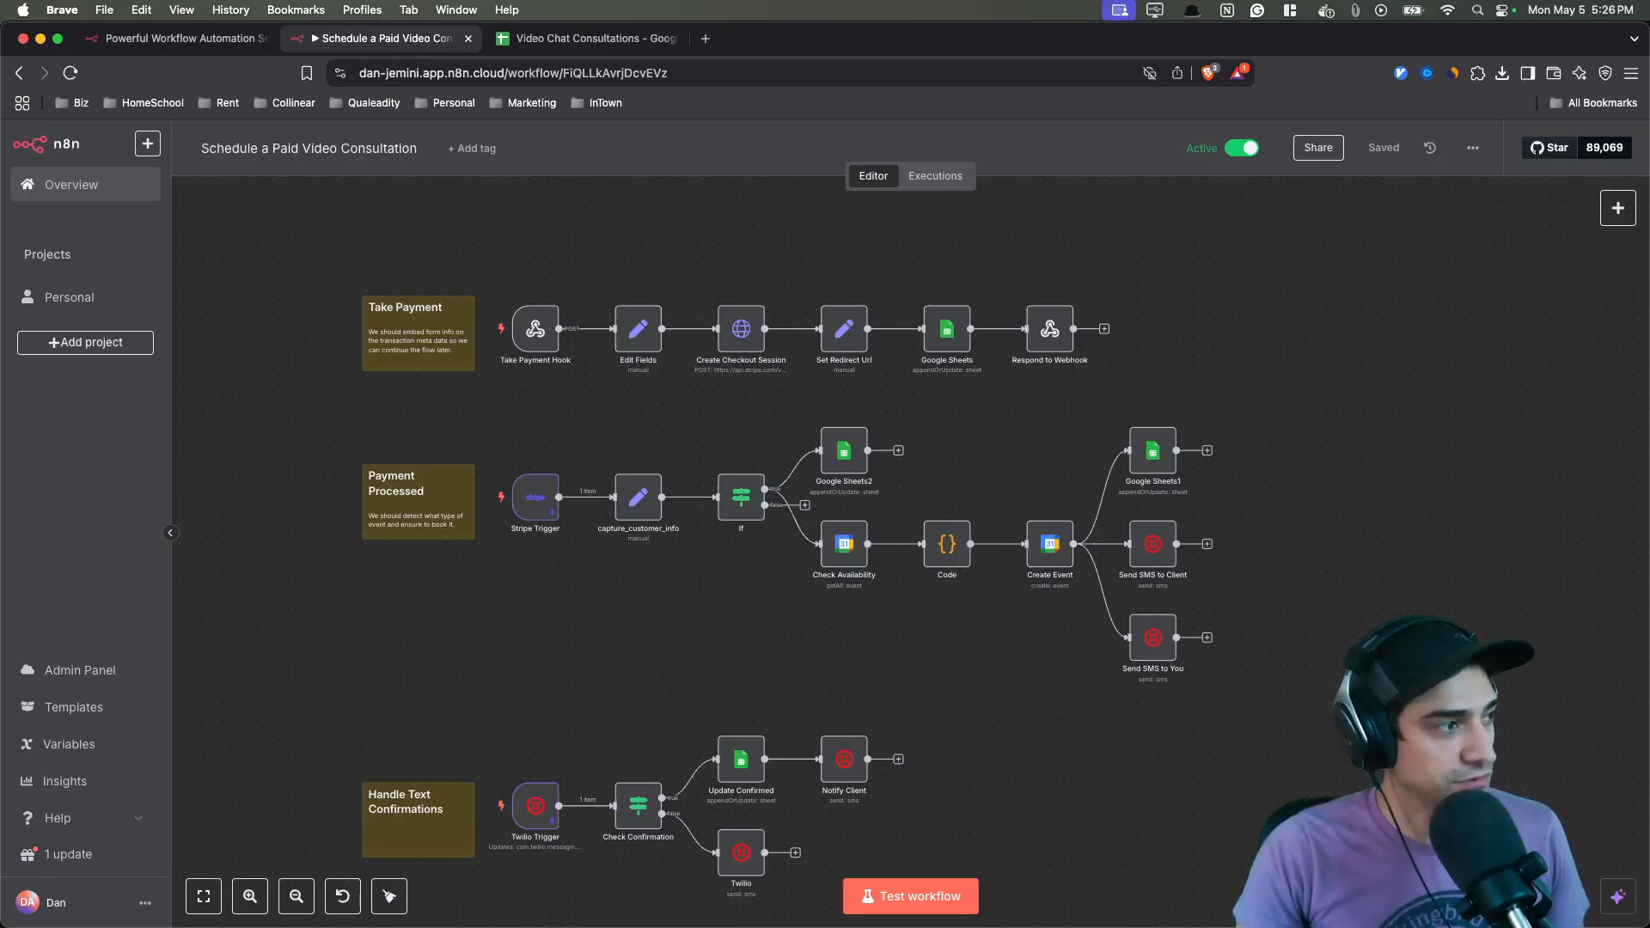
- Bring the consultation form window beside the workflow and autofill the client's contact details into the form
key("super+grave")
left_click_drag(1170, 400, 1417, 461)
left_click(1432, 446)
left_click(1144, 557)
left_click(1123, 614)
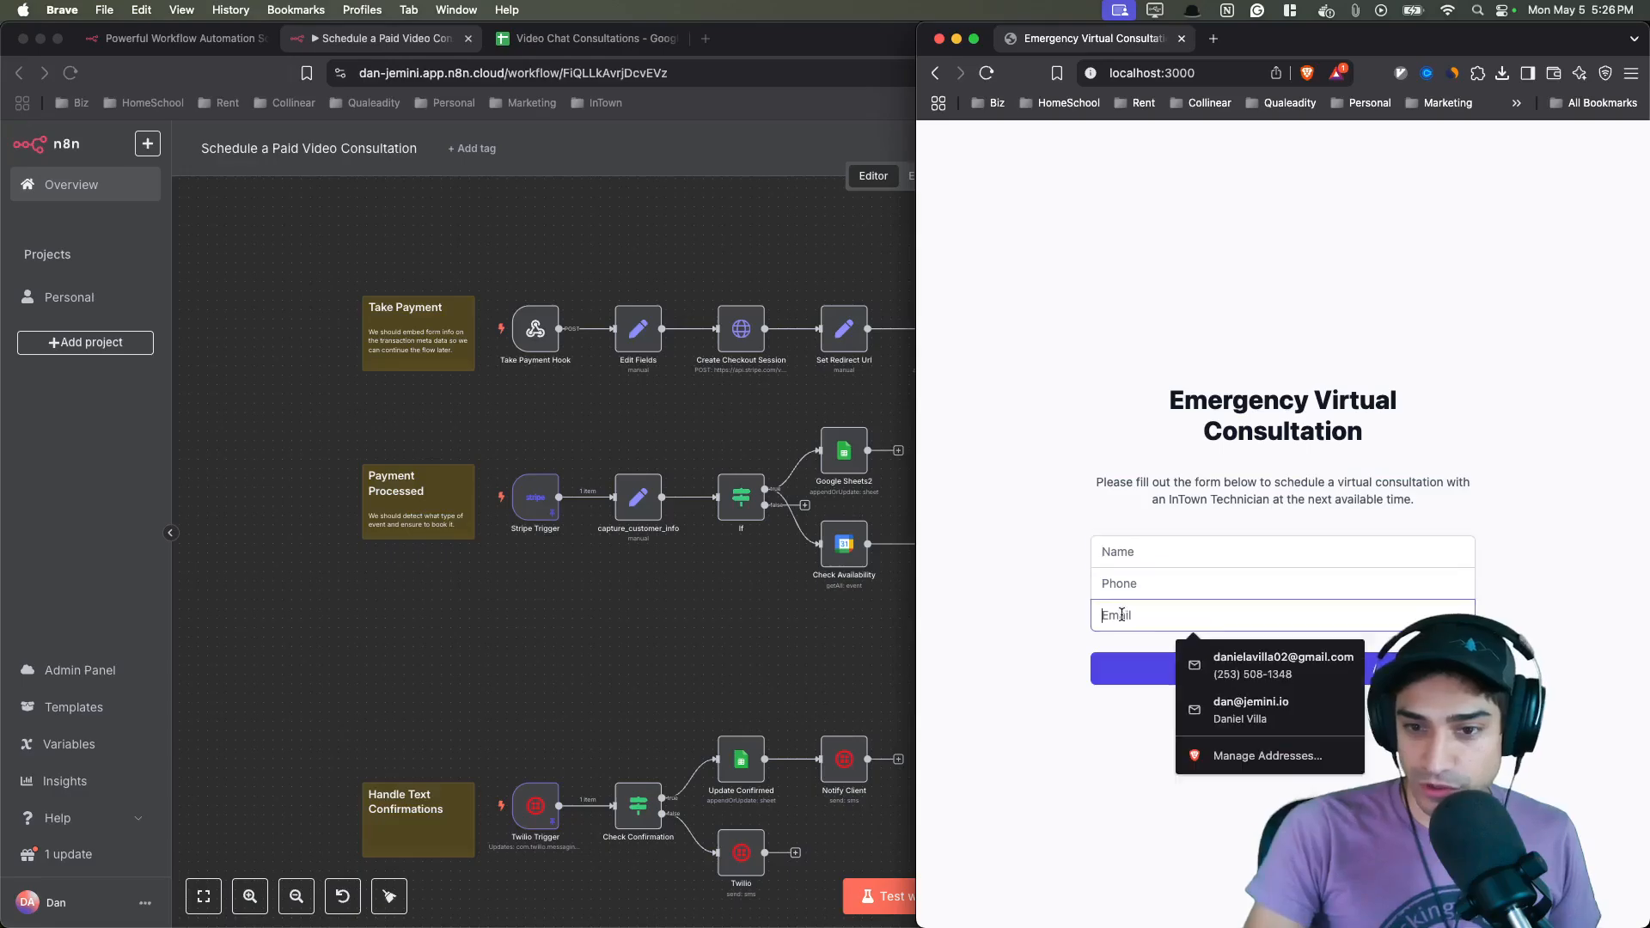
left_click(1238, 668)
- Autofill the client's name in the Emergency Virtual Consultation form and submit it
left_click(1132, 551)
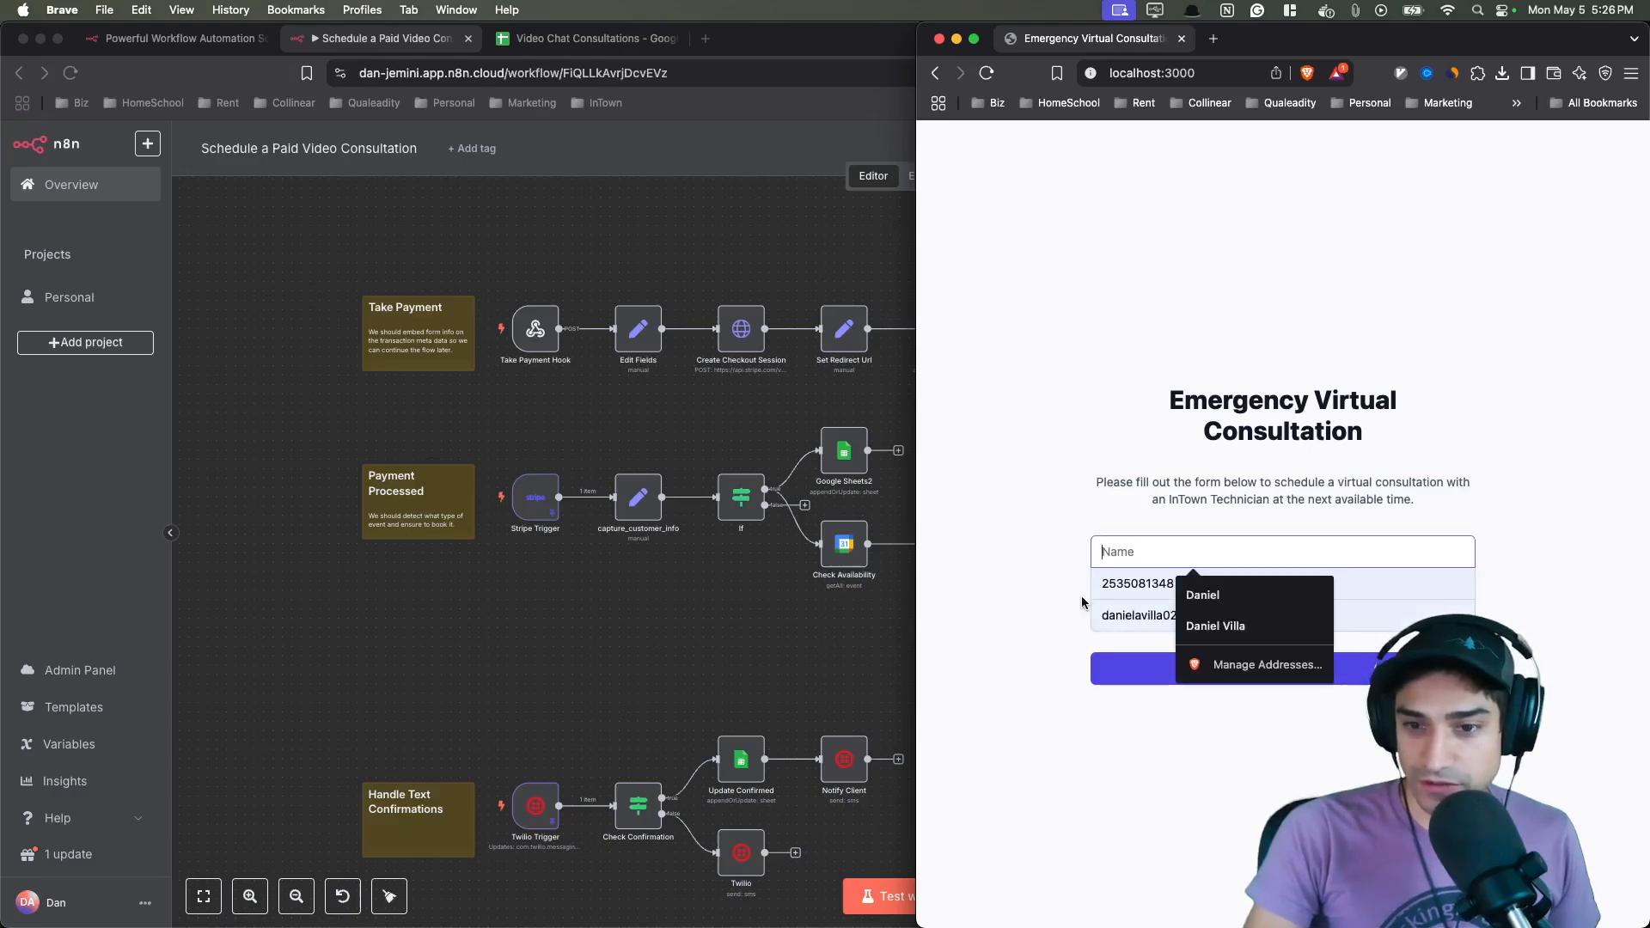
left_click(1220, 593)
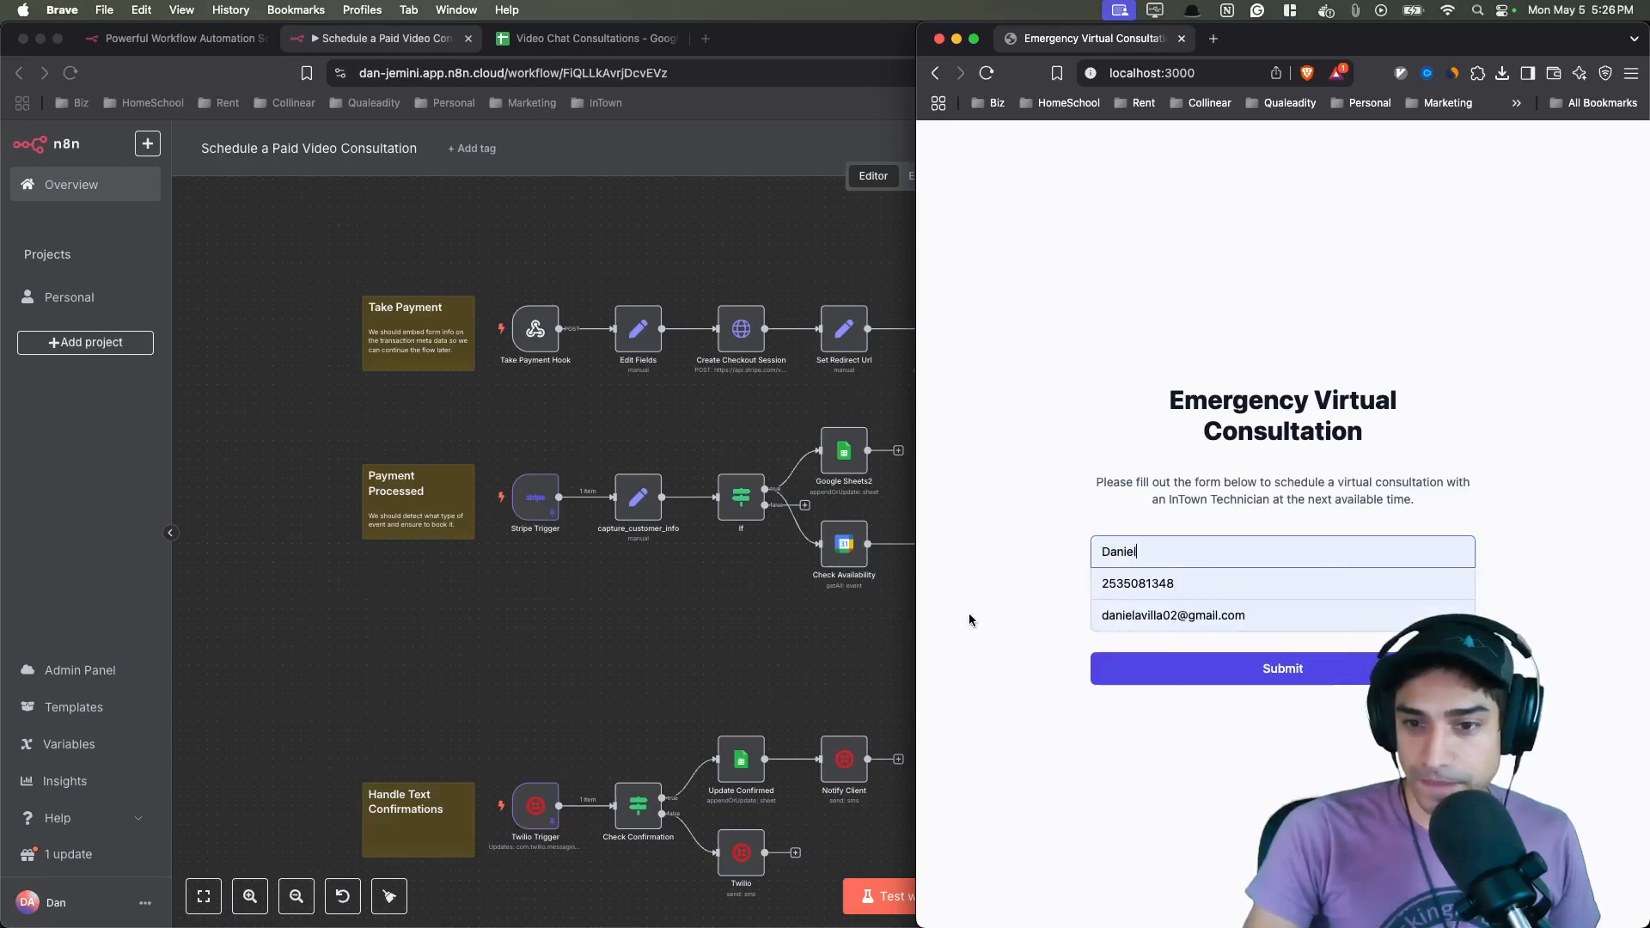
left_click(1143, 672)
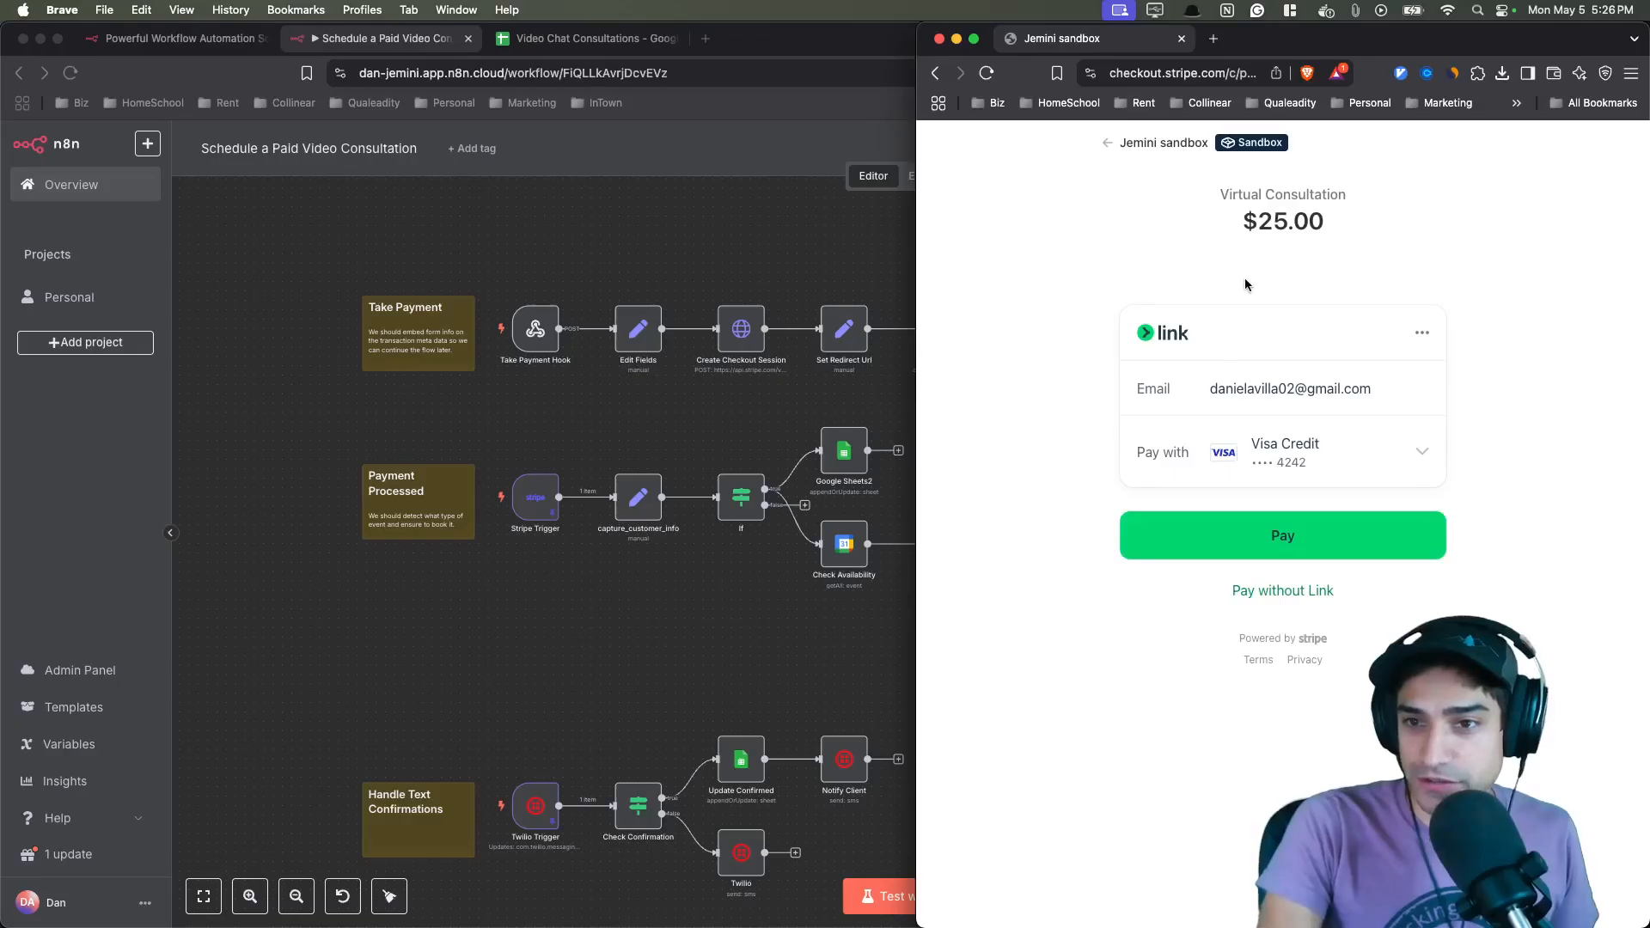
- Pay the $25.00 Virtual Consultation on the Stripe checkout with the saved card
left_click_drag(1396, 228, 1180, 263)
left_click(1484, 276)
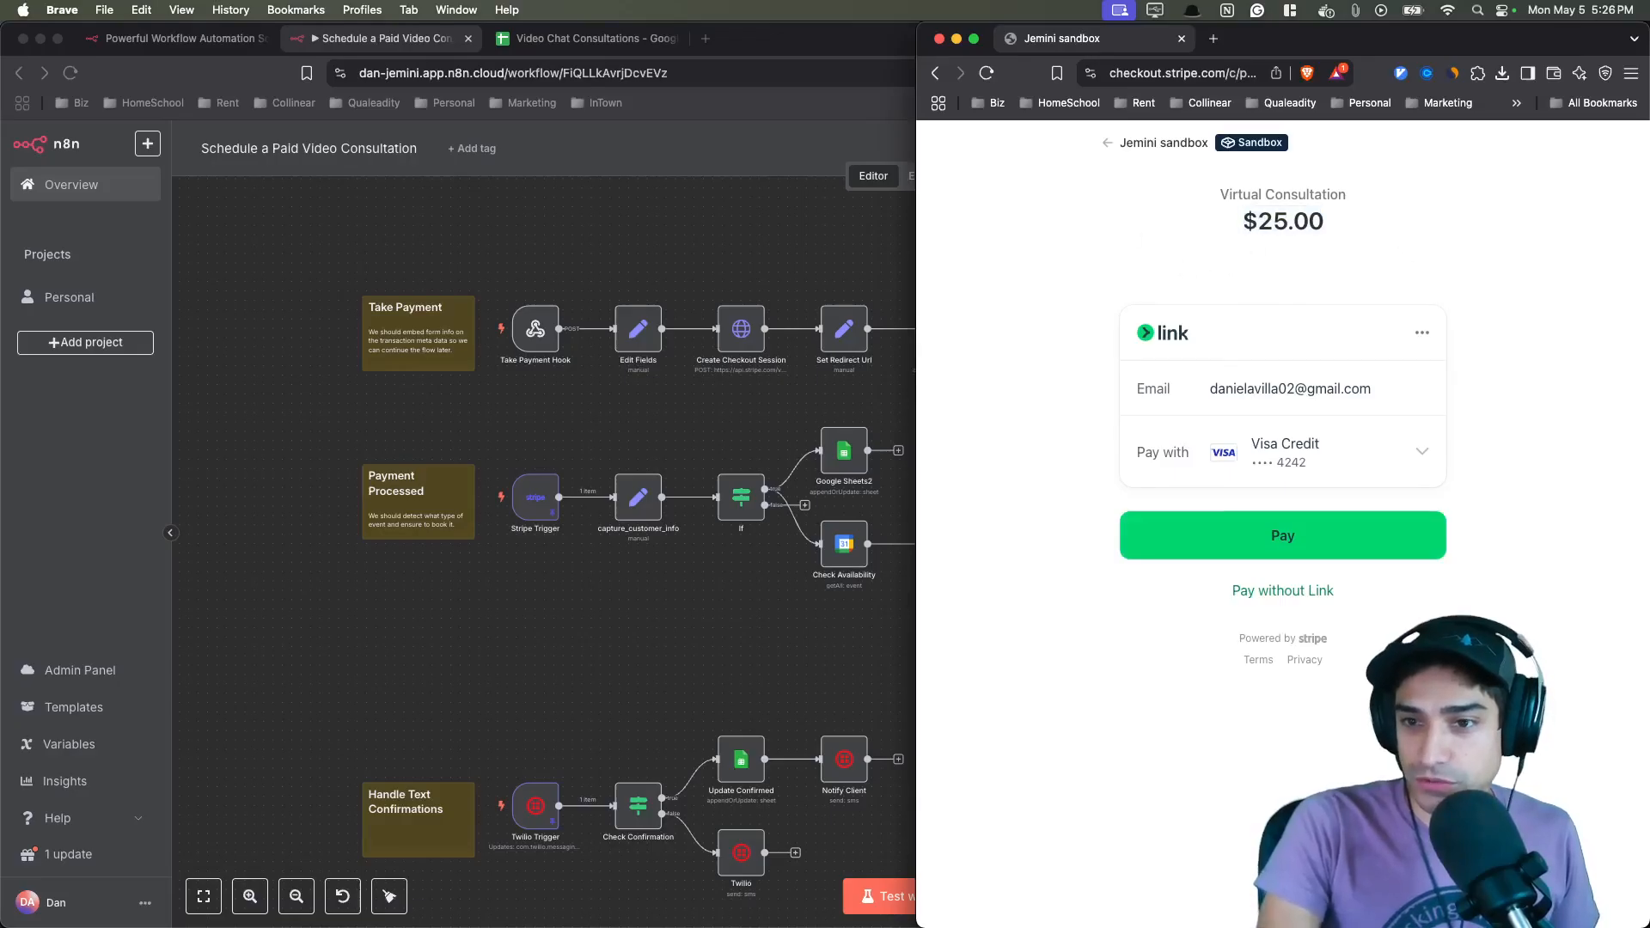
left_click(1310, 550)
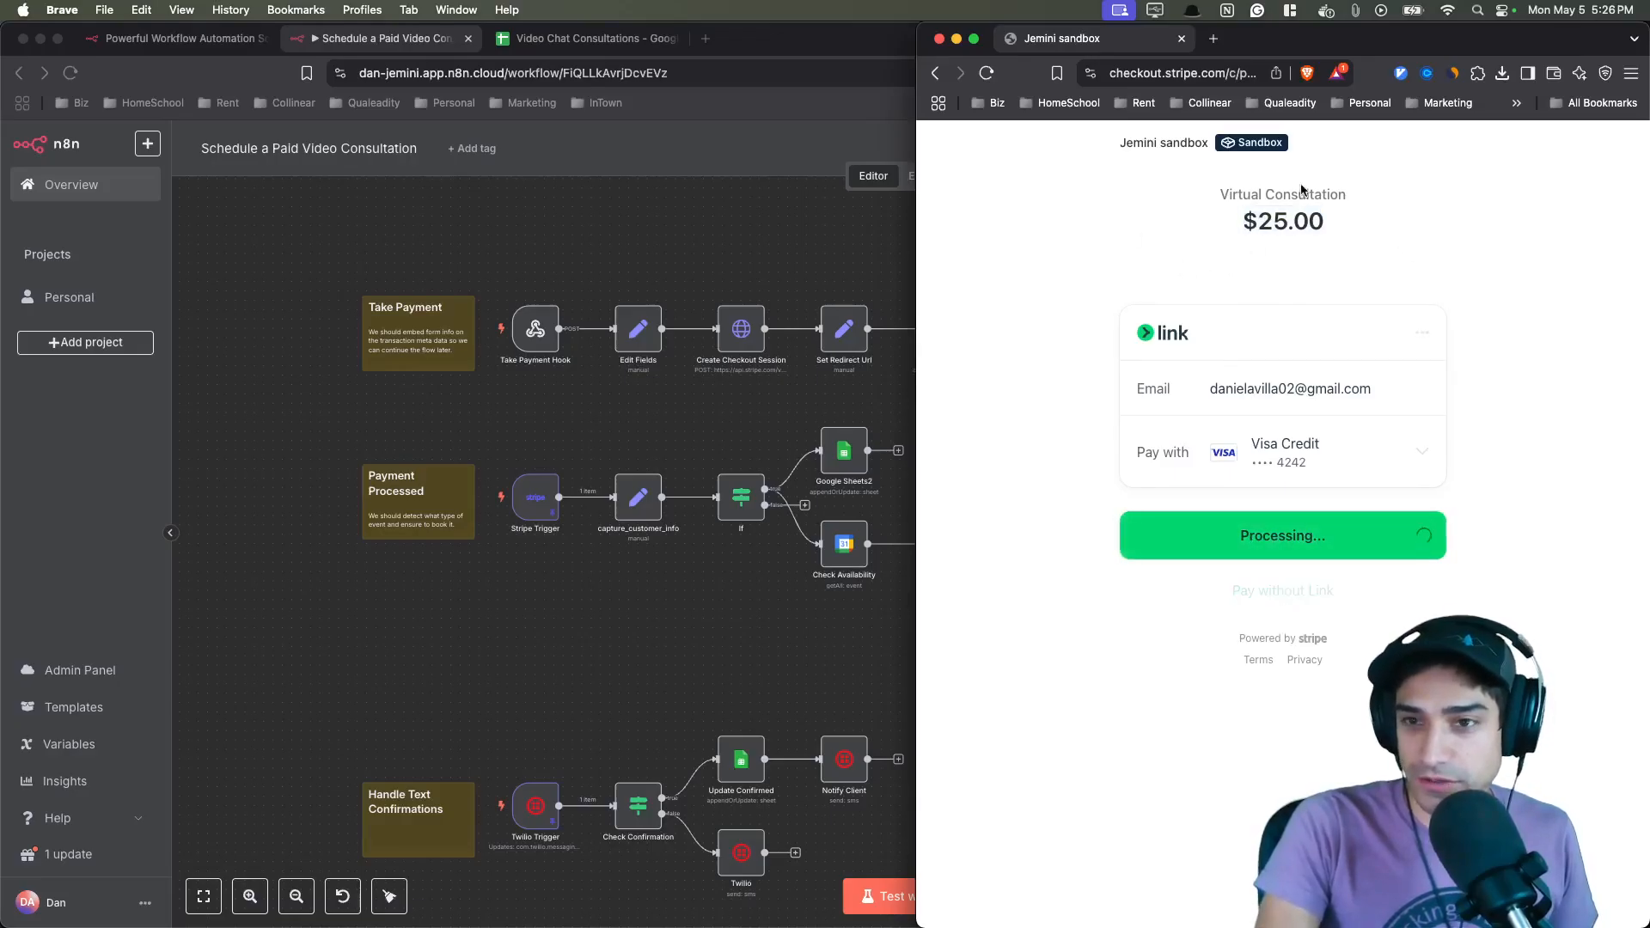
- Return to the workflow editor, then switch to the Texty messages app and reposition its window
left_click_drag(1335, 219, 1234, 232)
left_click(1080, 259)
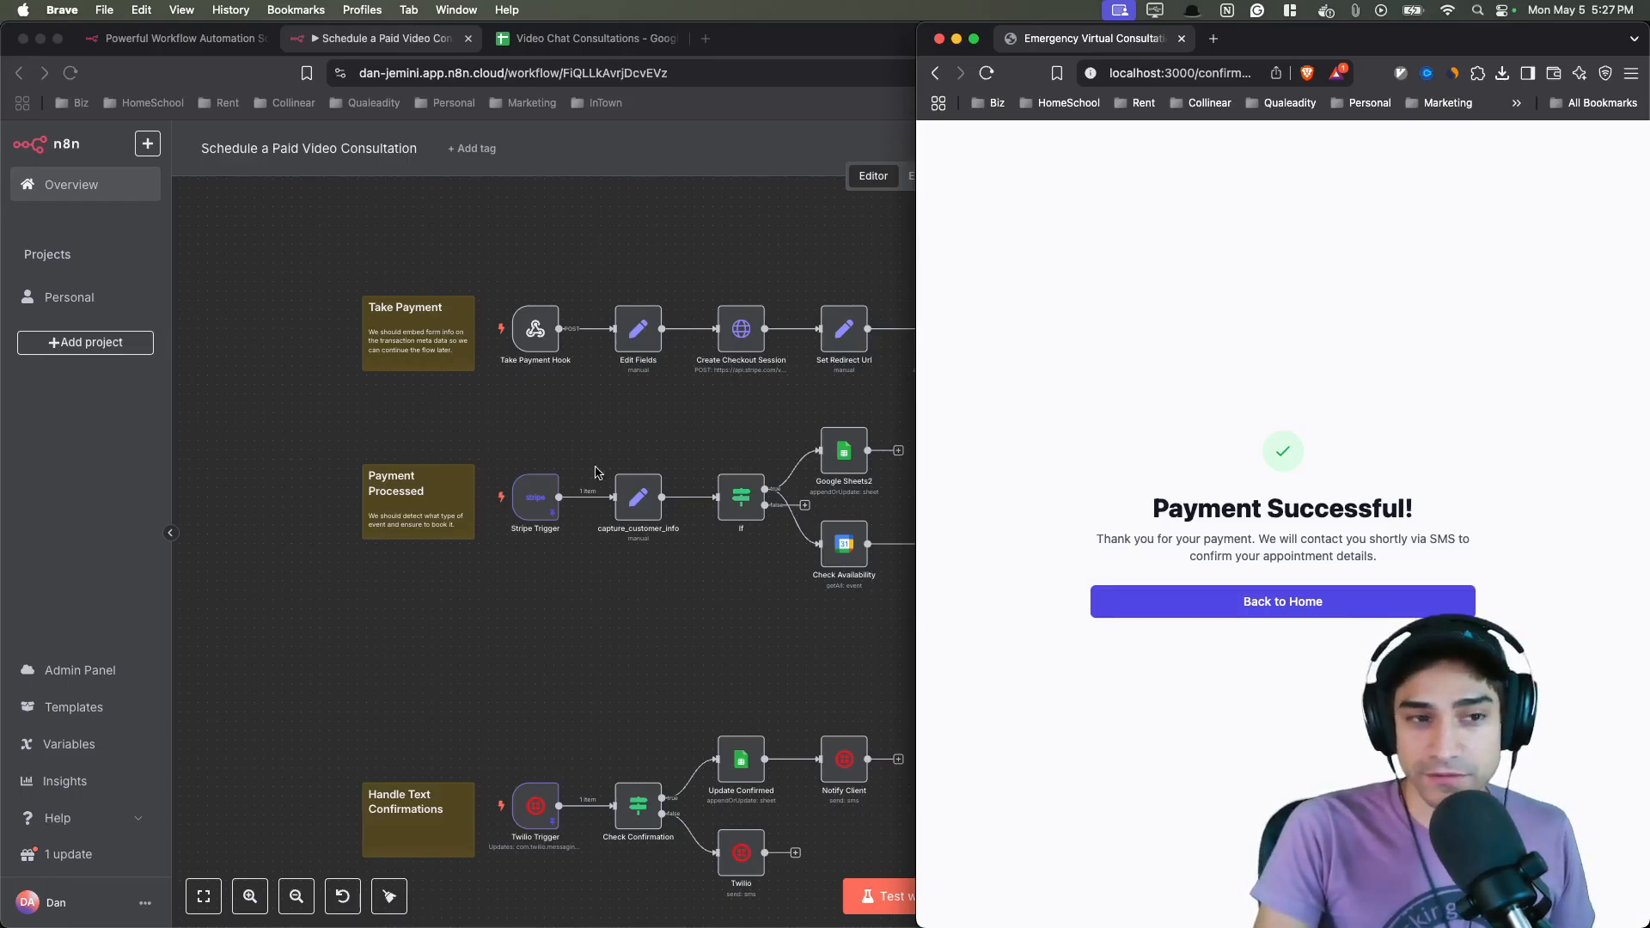
left_click(103, 474)
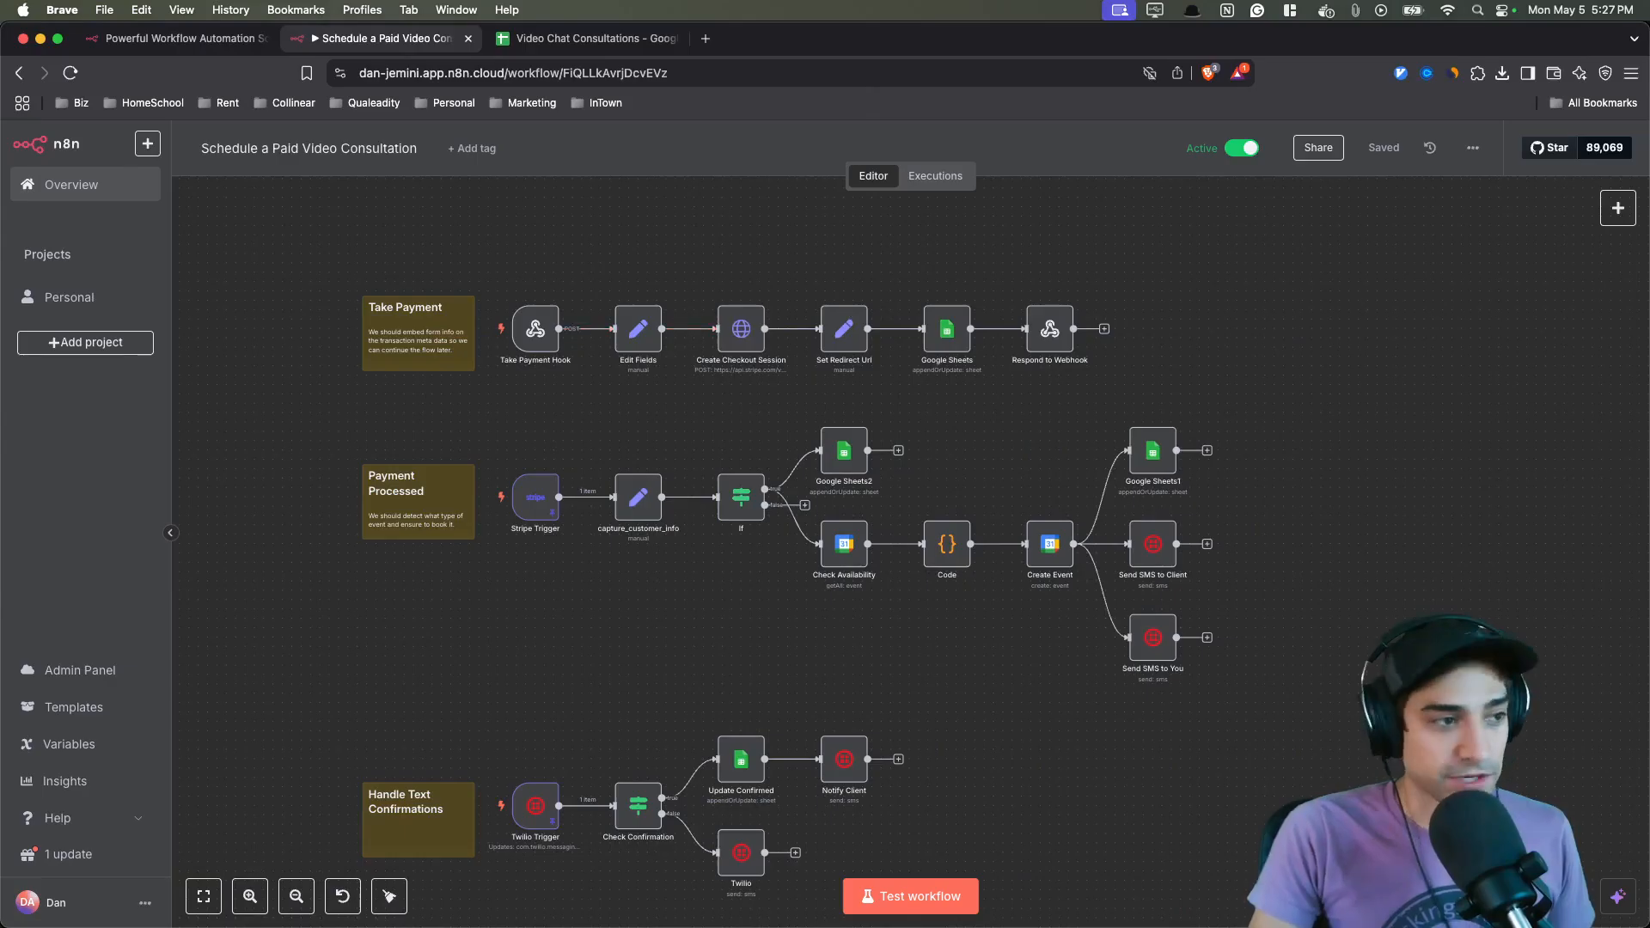
key("super+Tab")
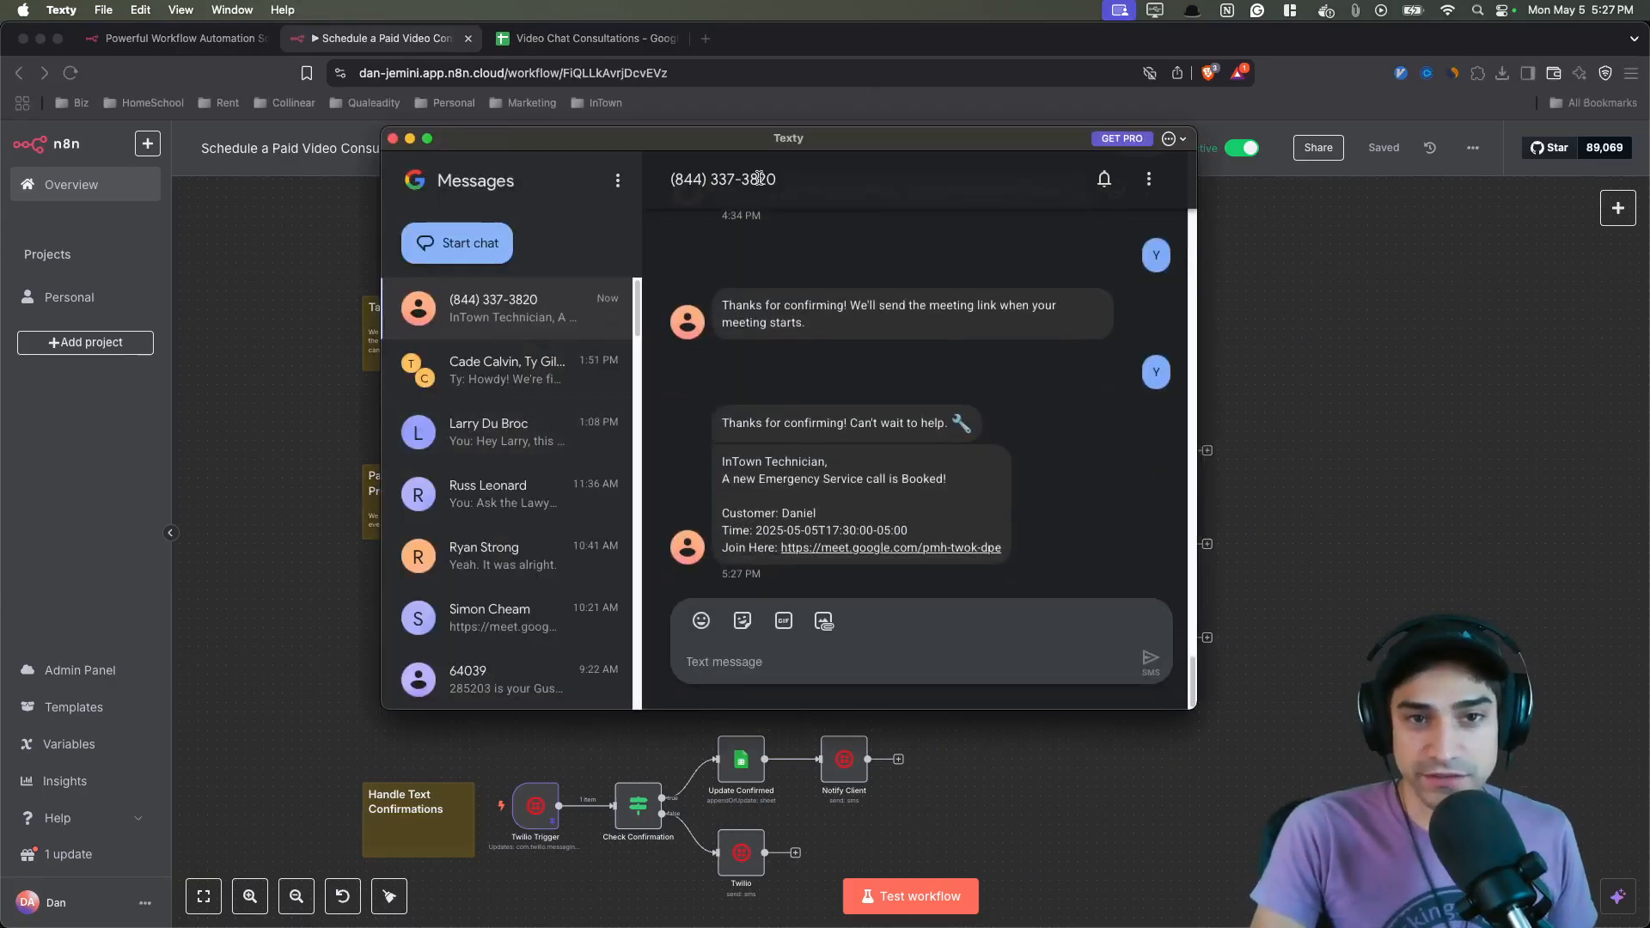
left_click_drag(685, 155, 608, 171)
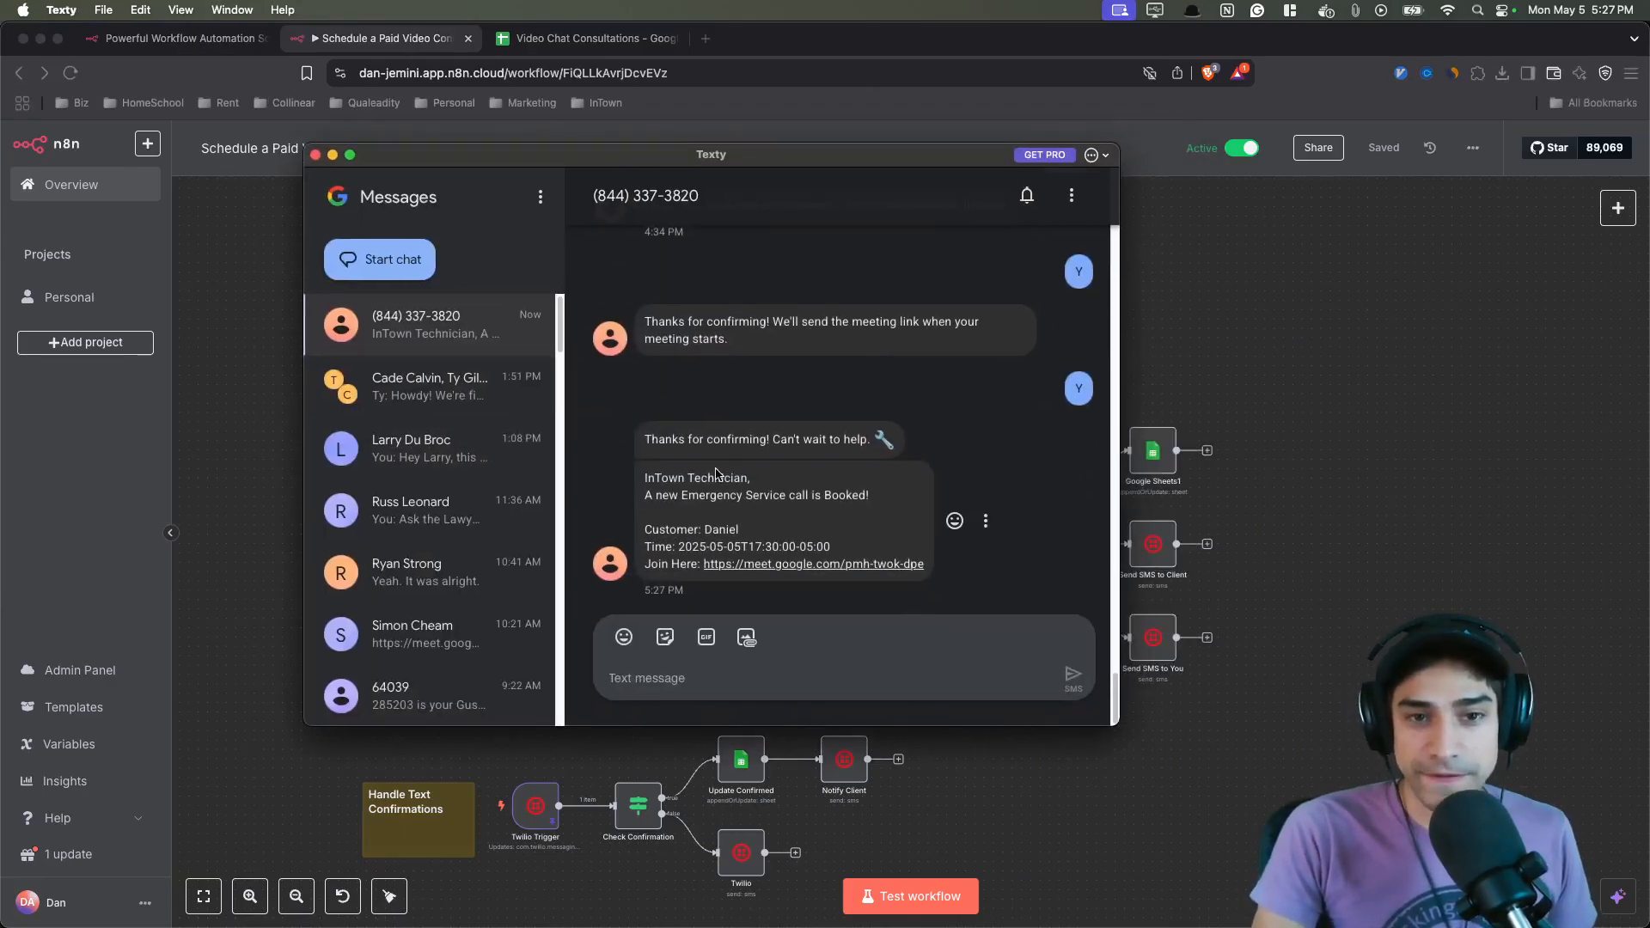
- Read the technician's new Emergency Service booking notification in the SMS conversation
left_click_drag(644, 478, 1023, 342)
left_click(824, 275)
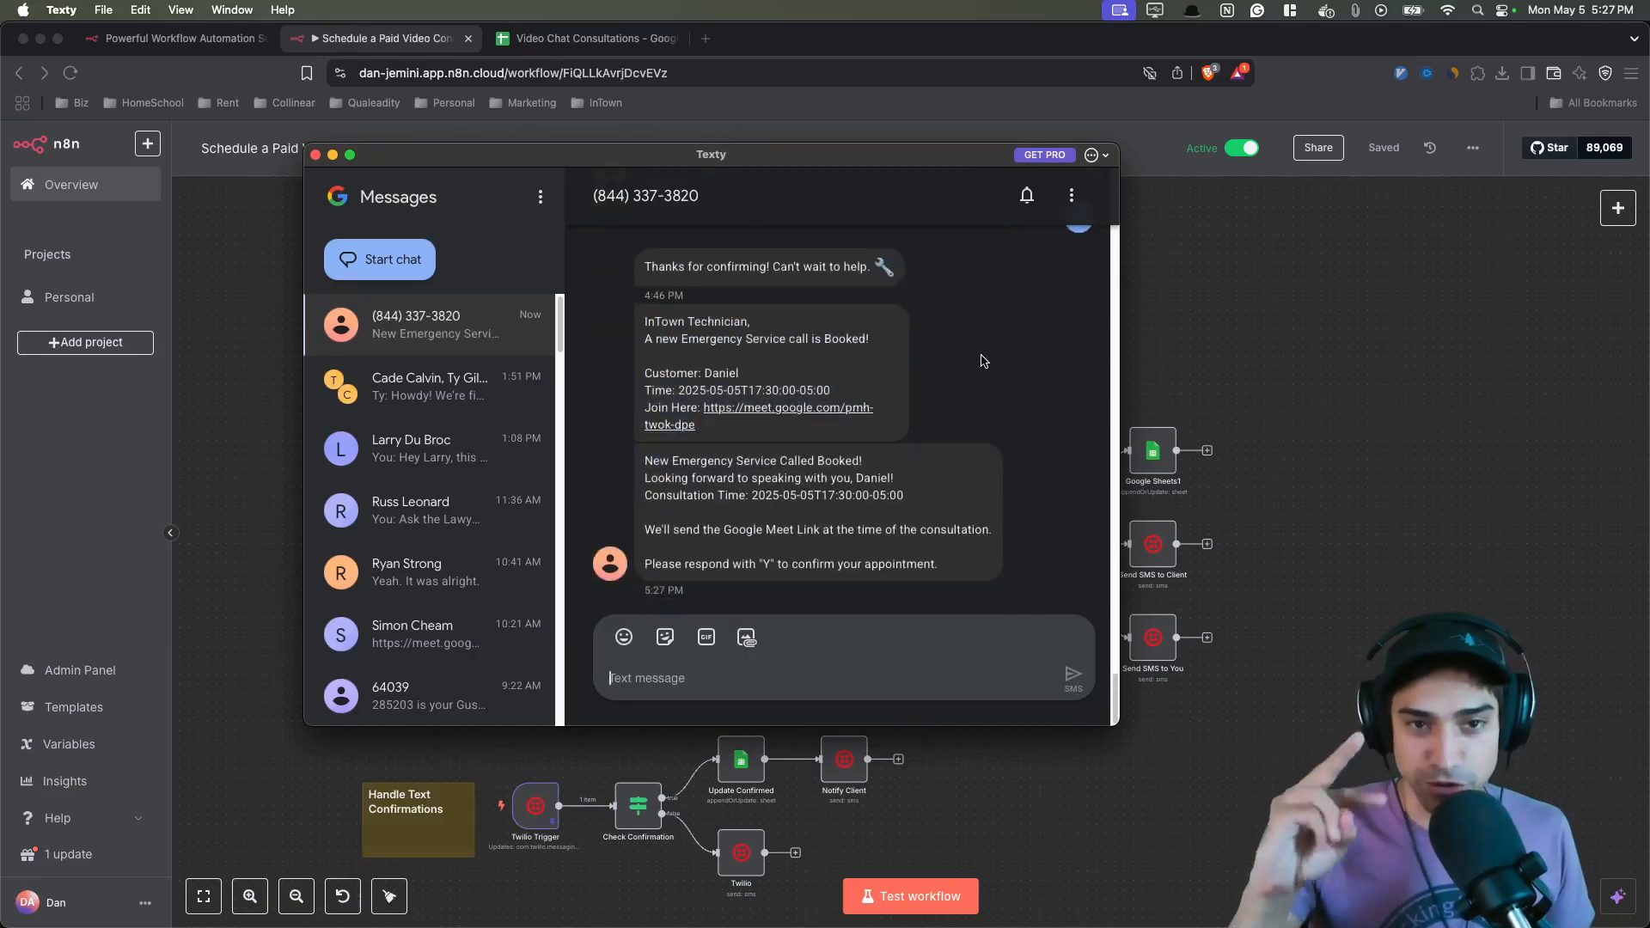
left_click_drag(690, 461, 797, 478)
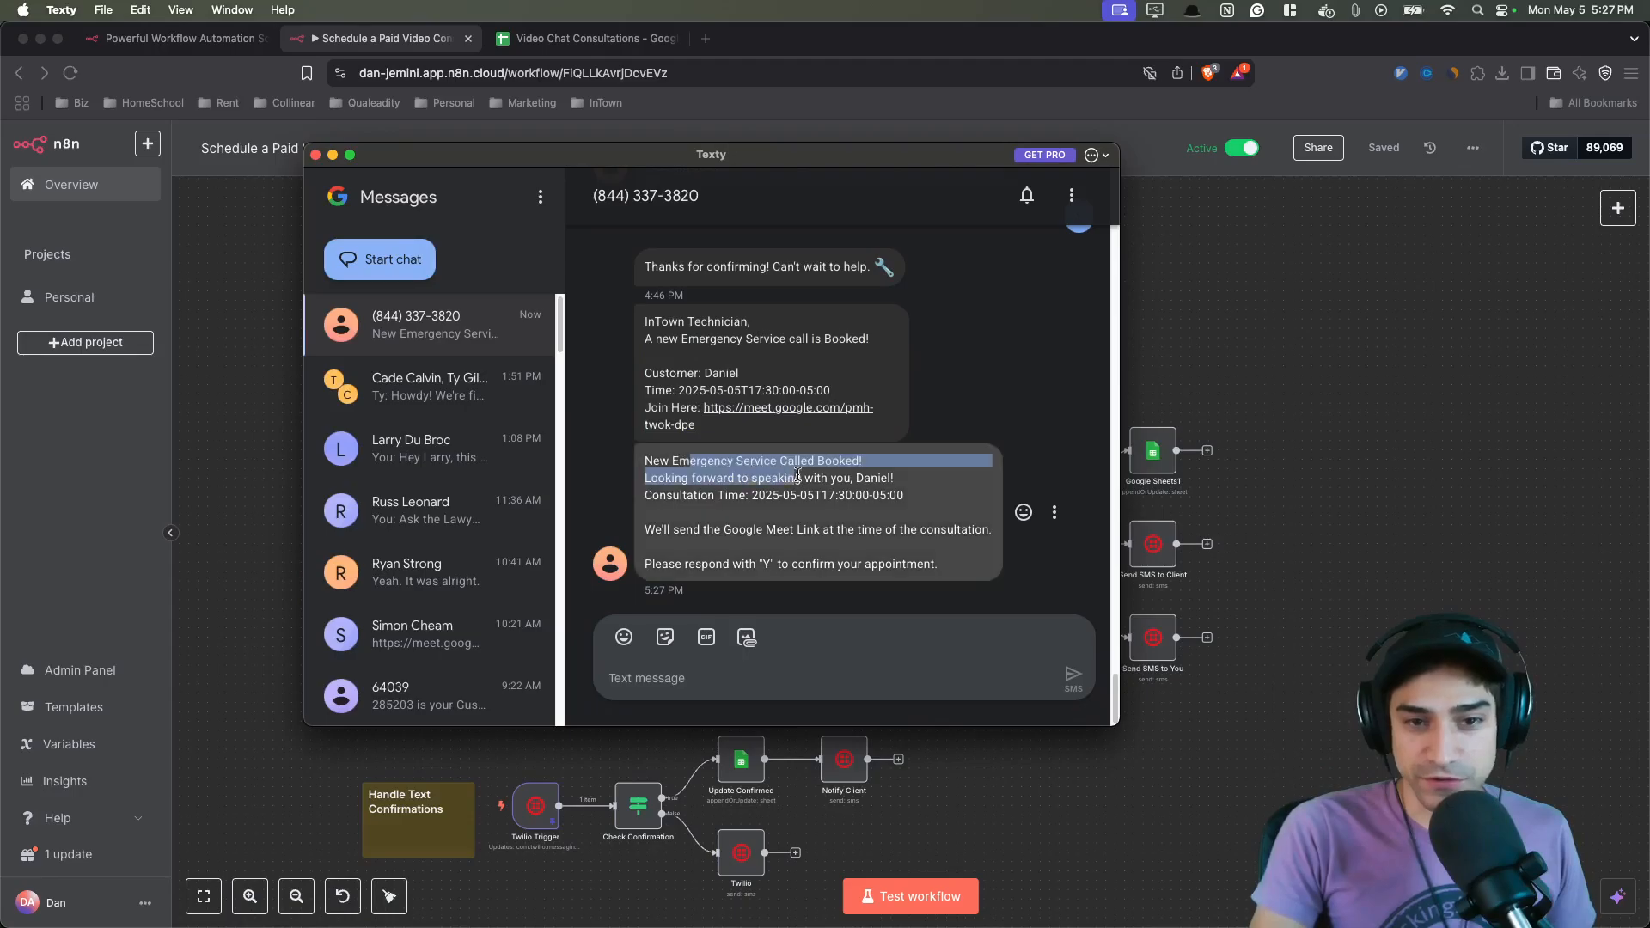
left_click_drag(650, 322, 763, 324)
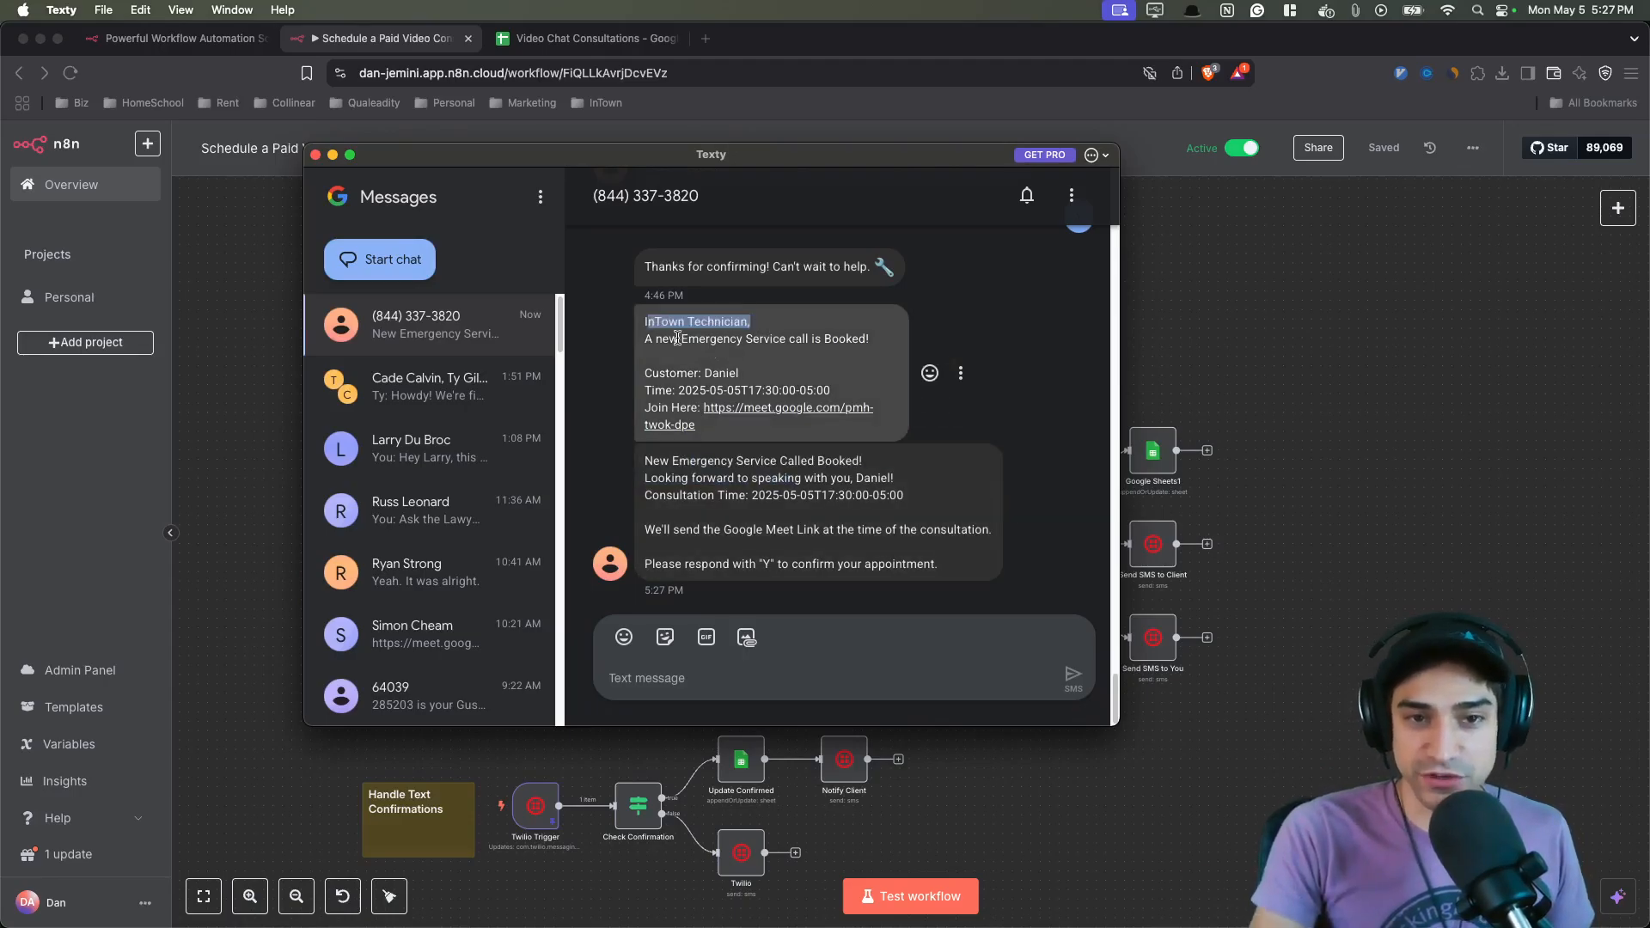
left_click_drag(678, 338, 869, 344)
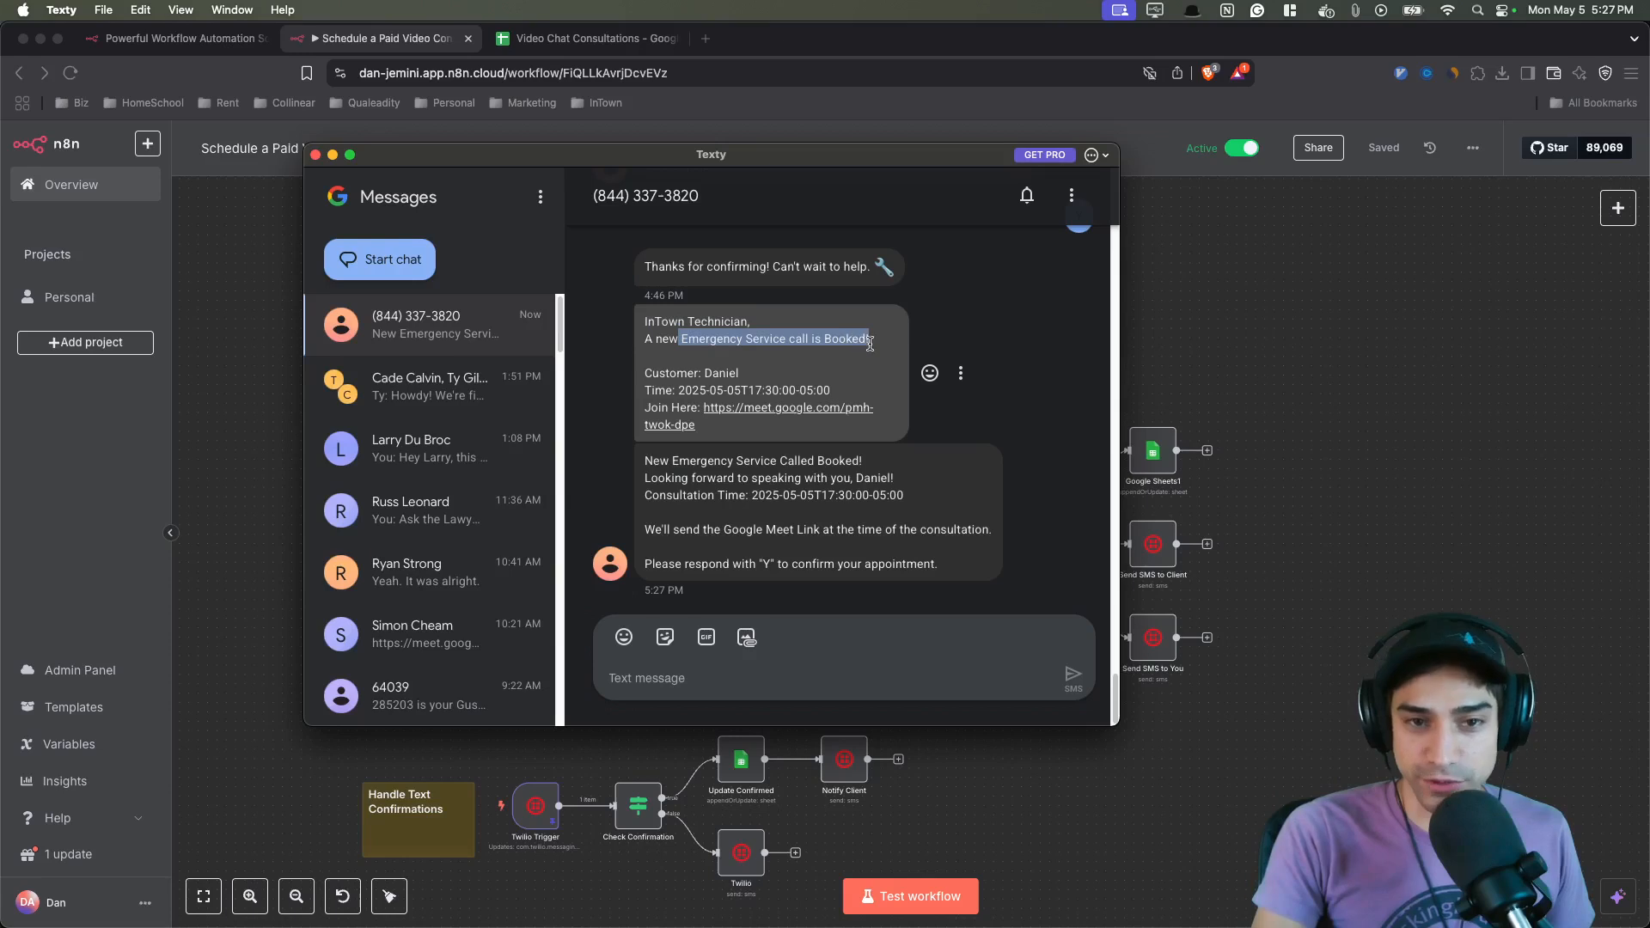
left_click_drag(680, 389, 852, 387)
left_click(852, 384)
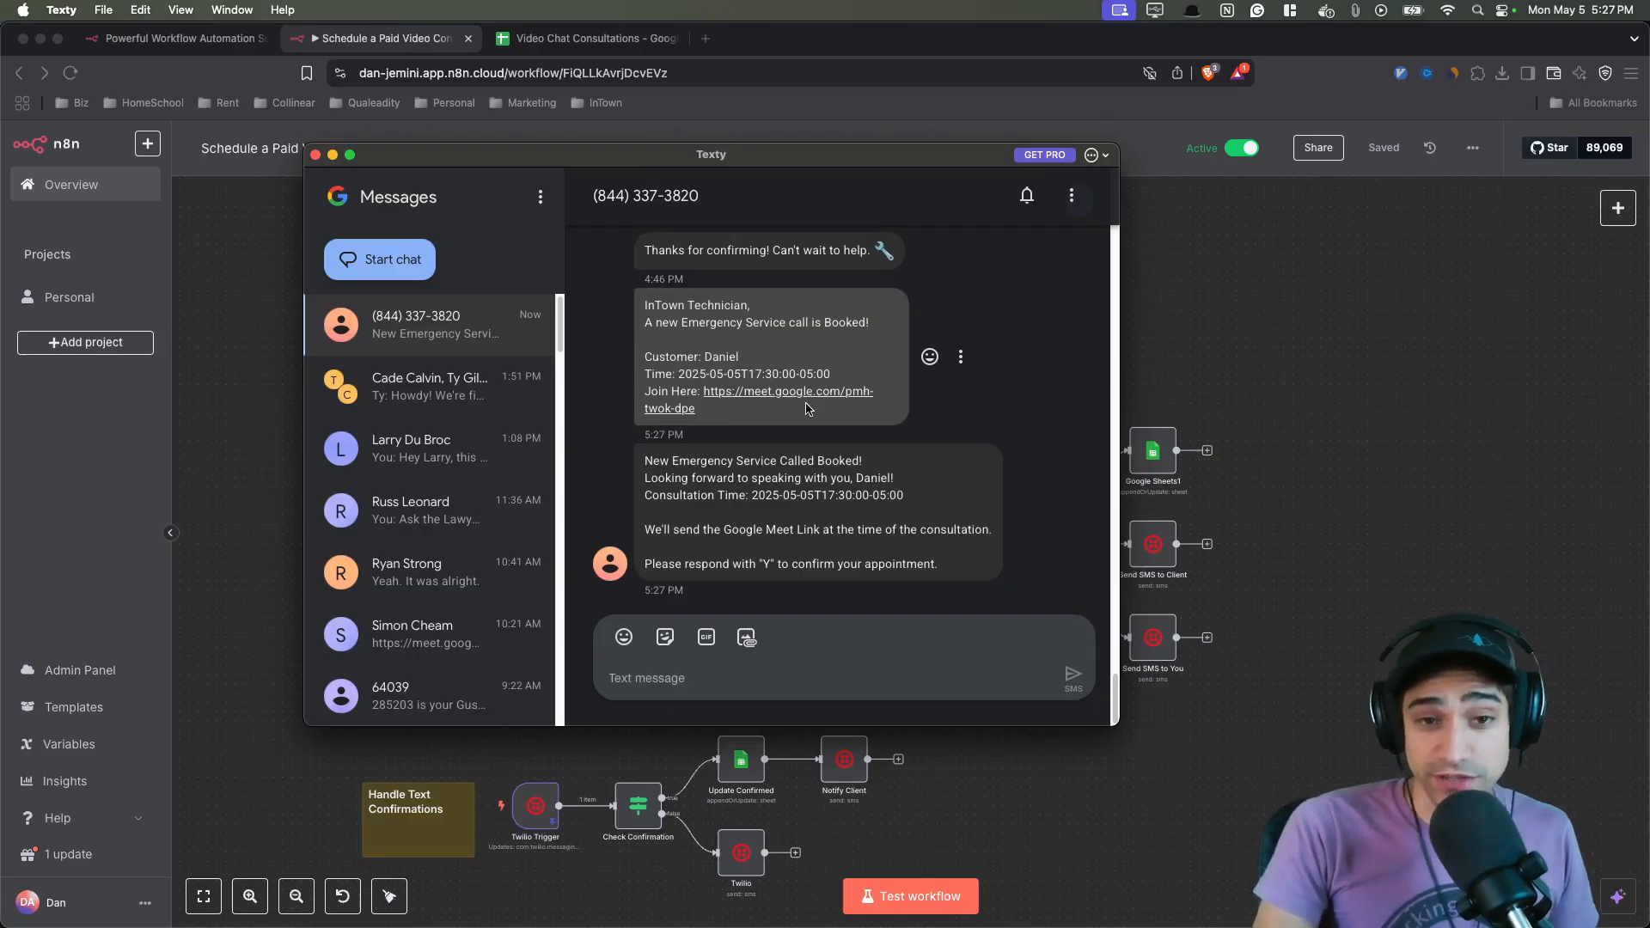
- Read through the client's Emergency Service booking confirmation text line by line
left_click_drag(645, 462, 856, 494)
left_click(904, 464)
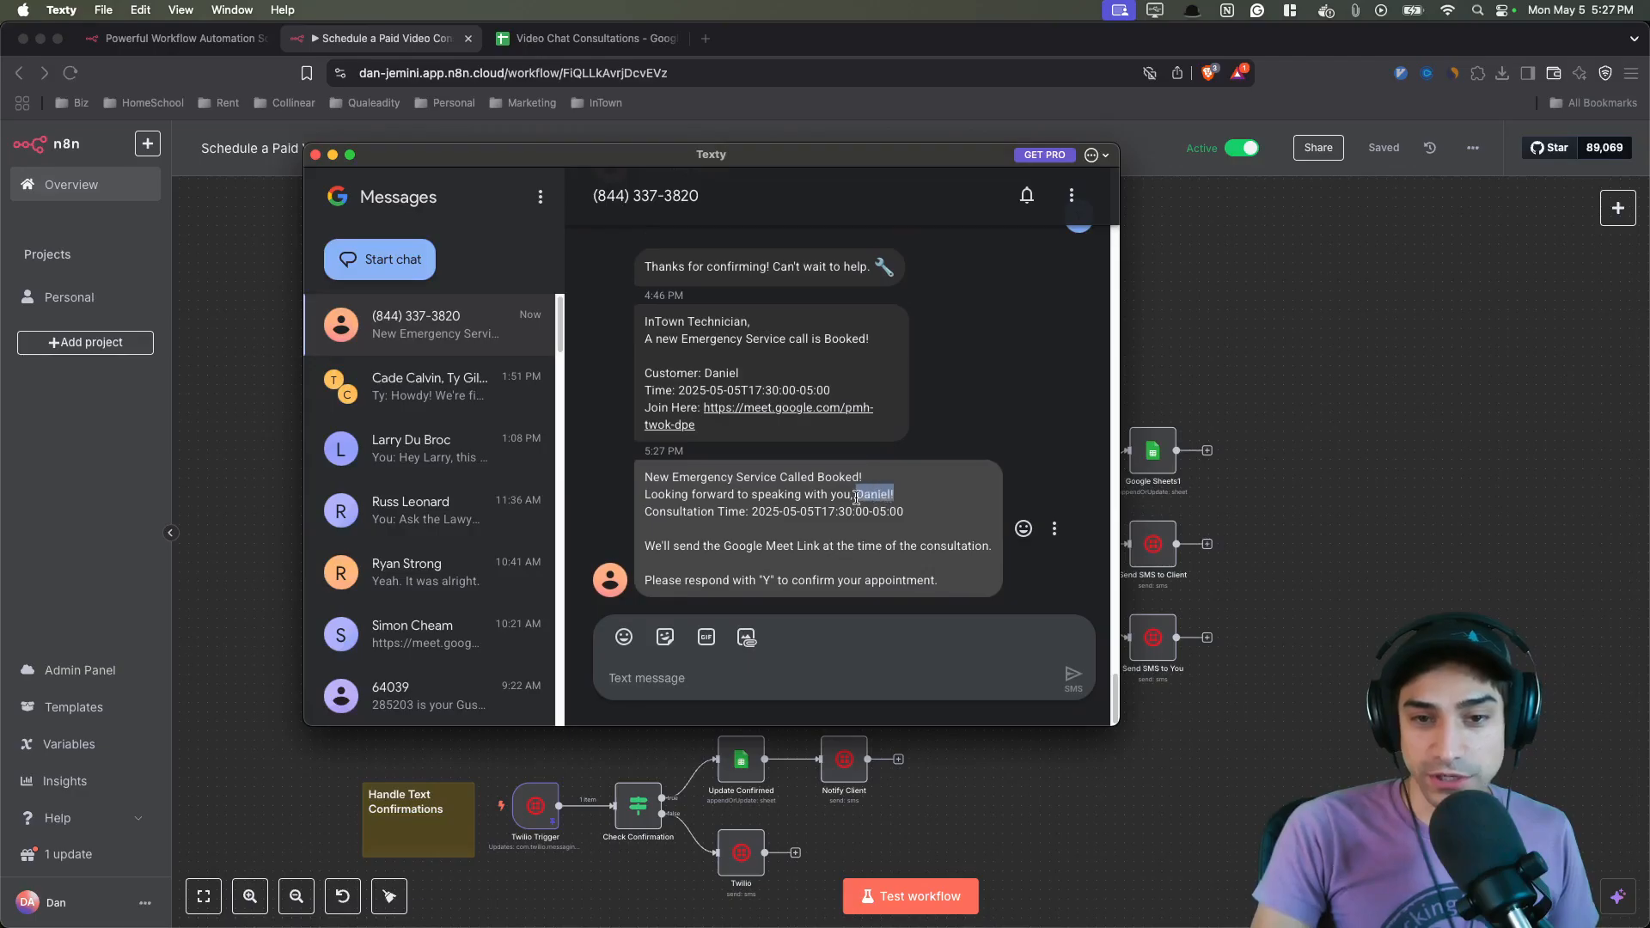
left_click_drag(673, 478, 885, 476)
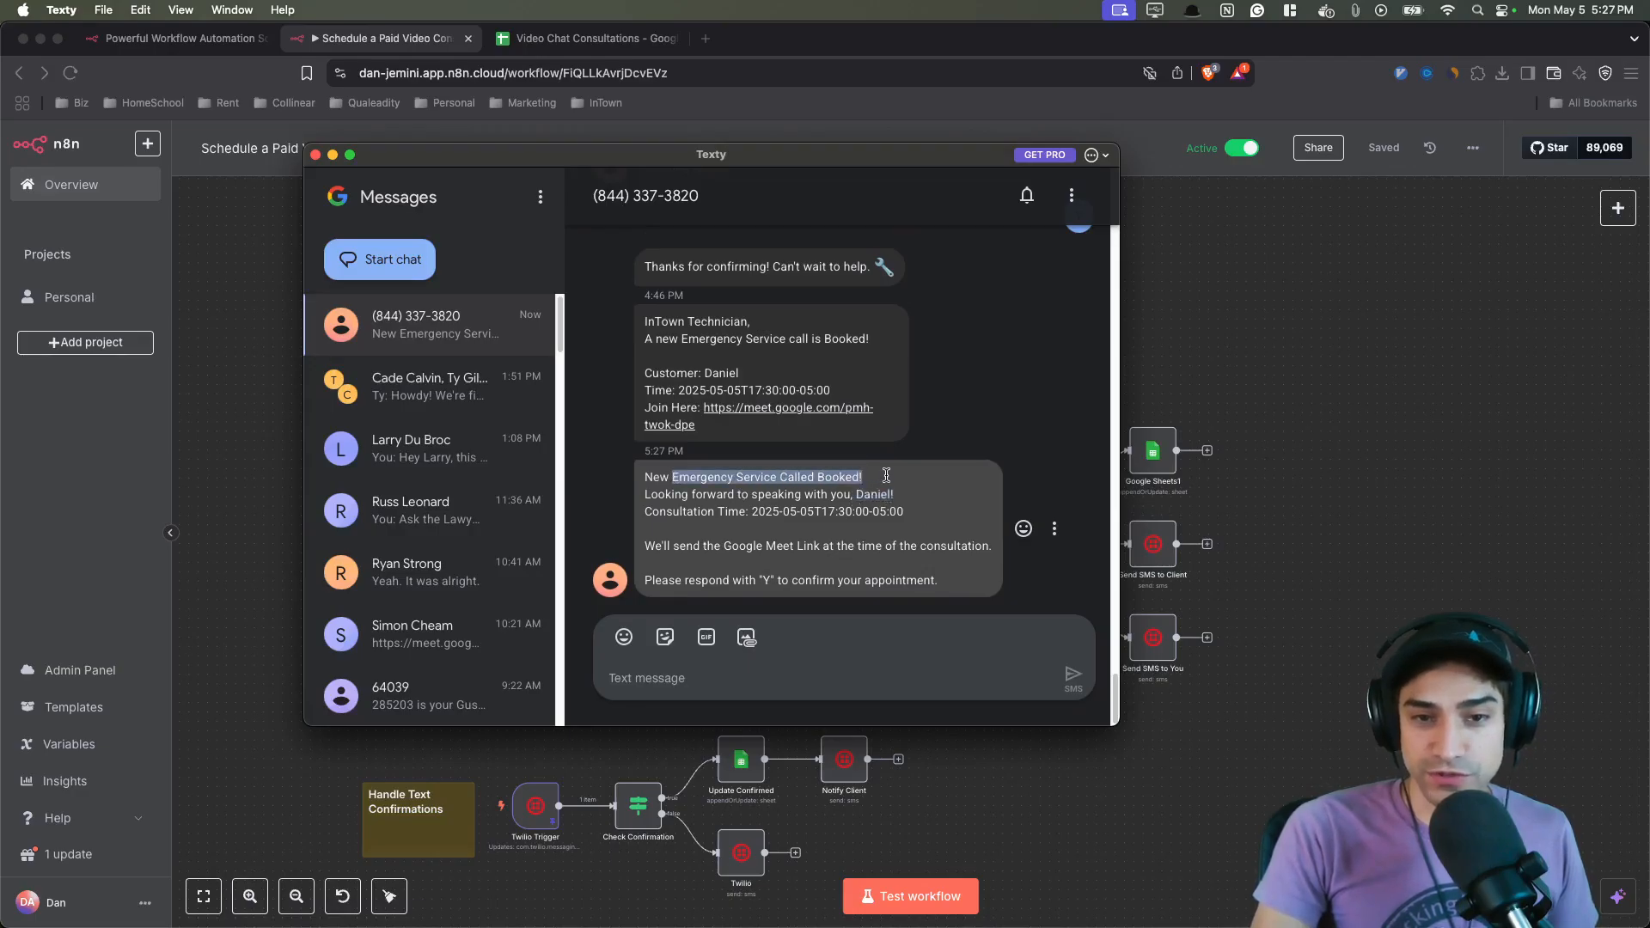
left_click_drag(708, 494, 919, 488)
left_click_drag(685, 513, 909, 508)
left_click(804, 541)
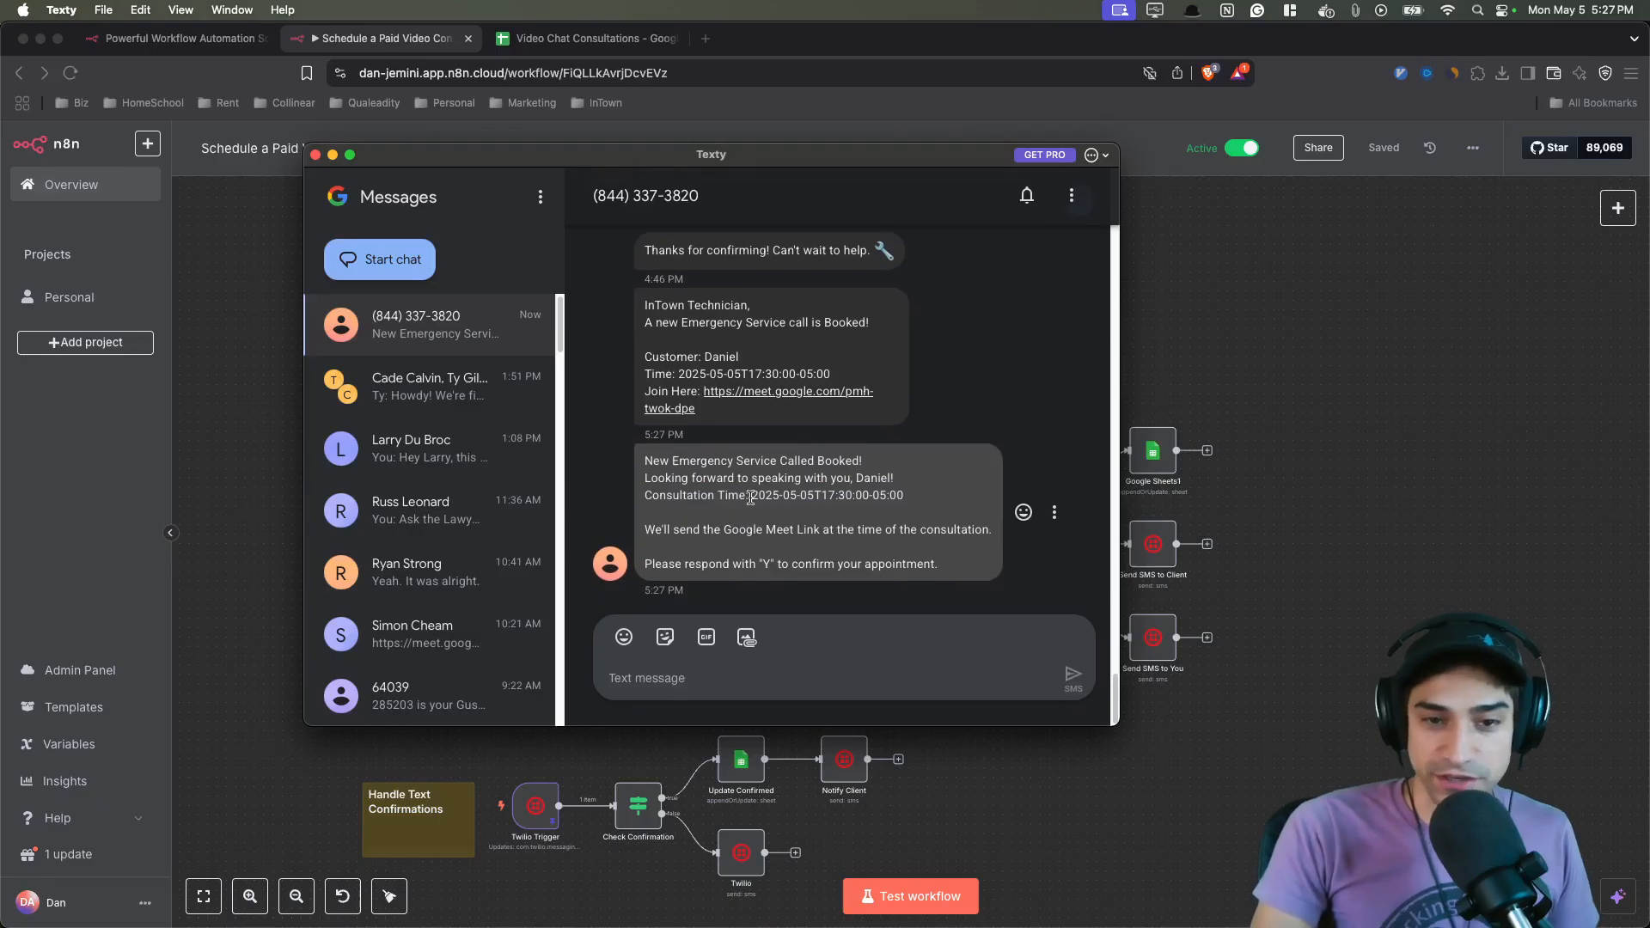
left_click_drag(751, 497, 906, 496)
left_click(962, 501)
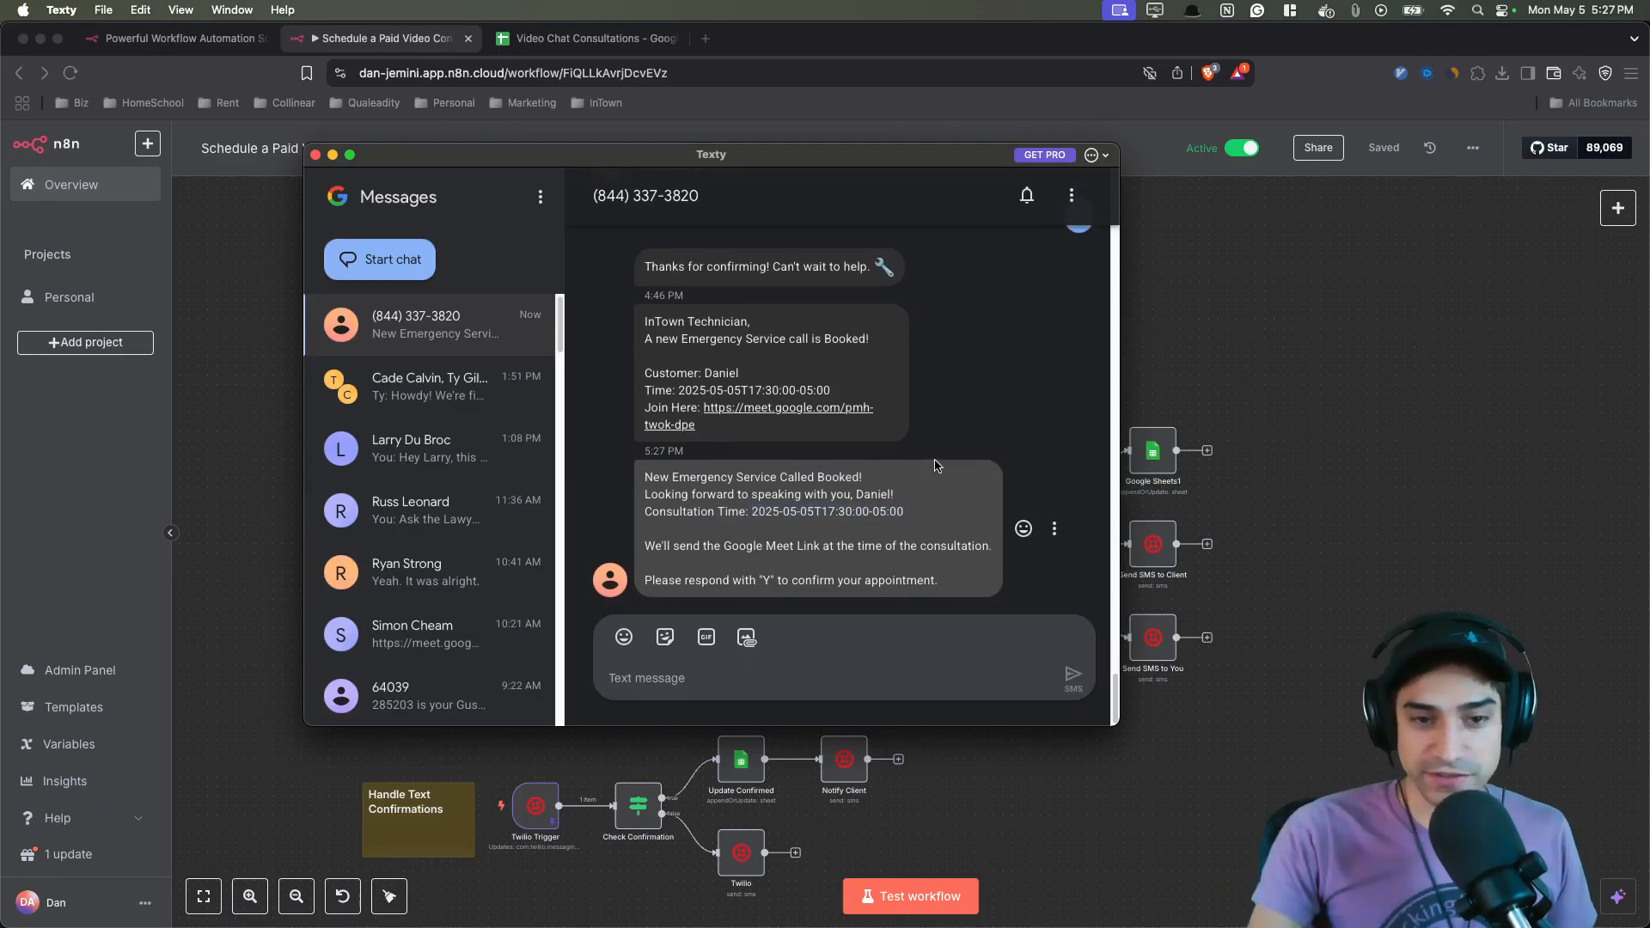
left_click_drag(689, 547, 958, 552)
left_click(958, 552)
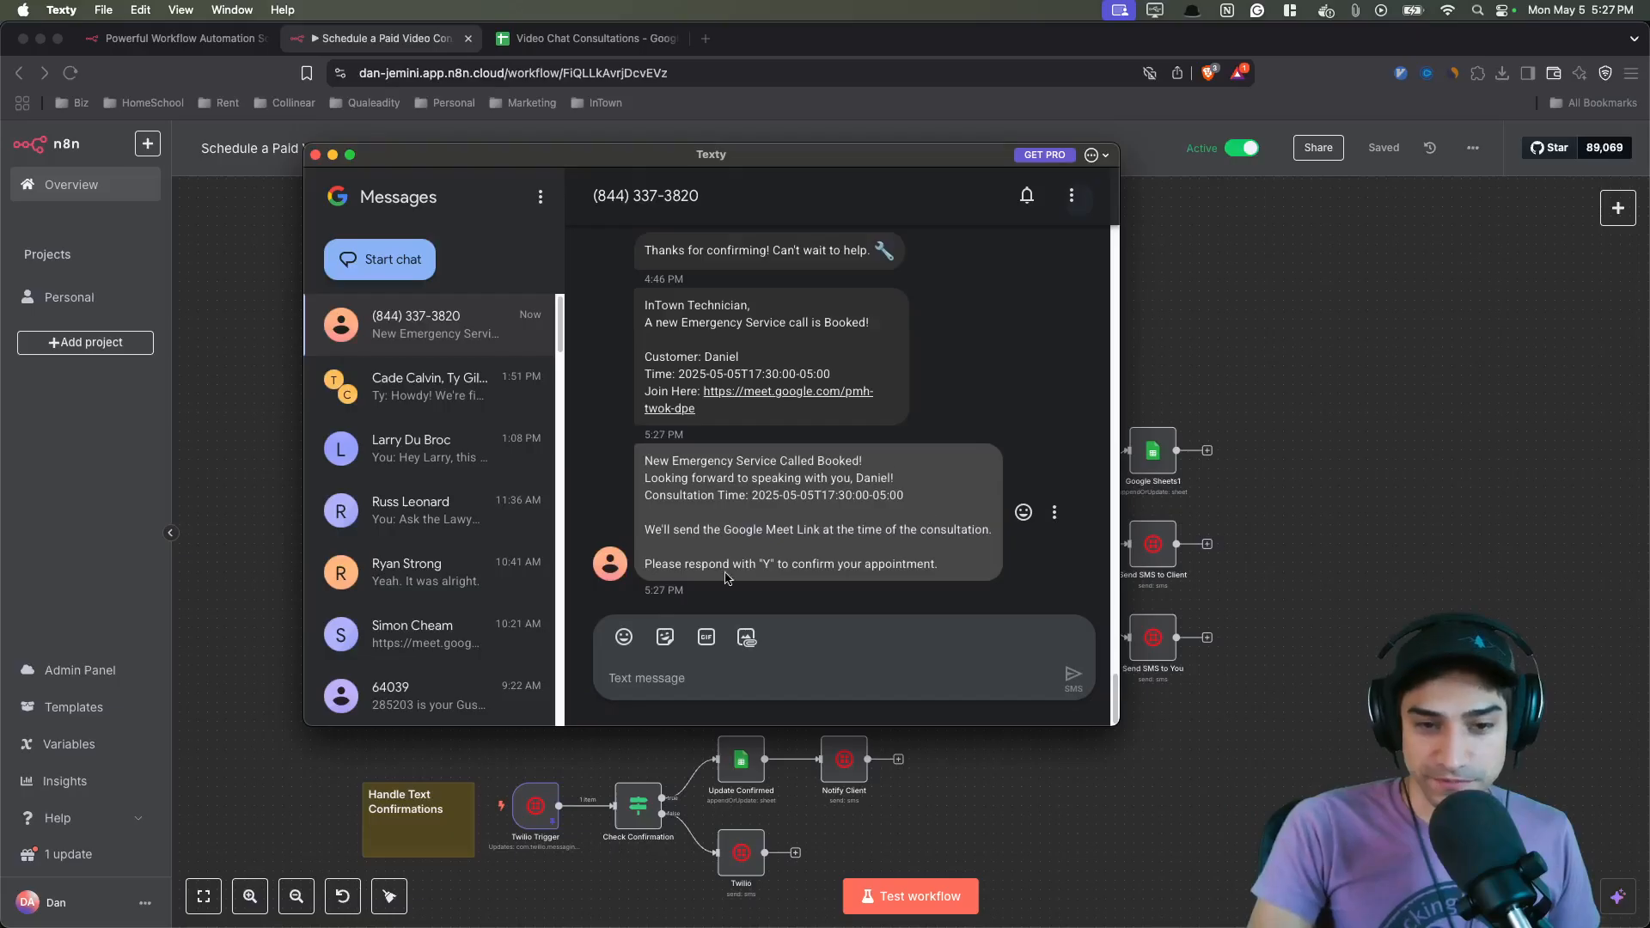
left_click_drag(707, 560, 848, 563)
left_click(971, 570)
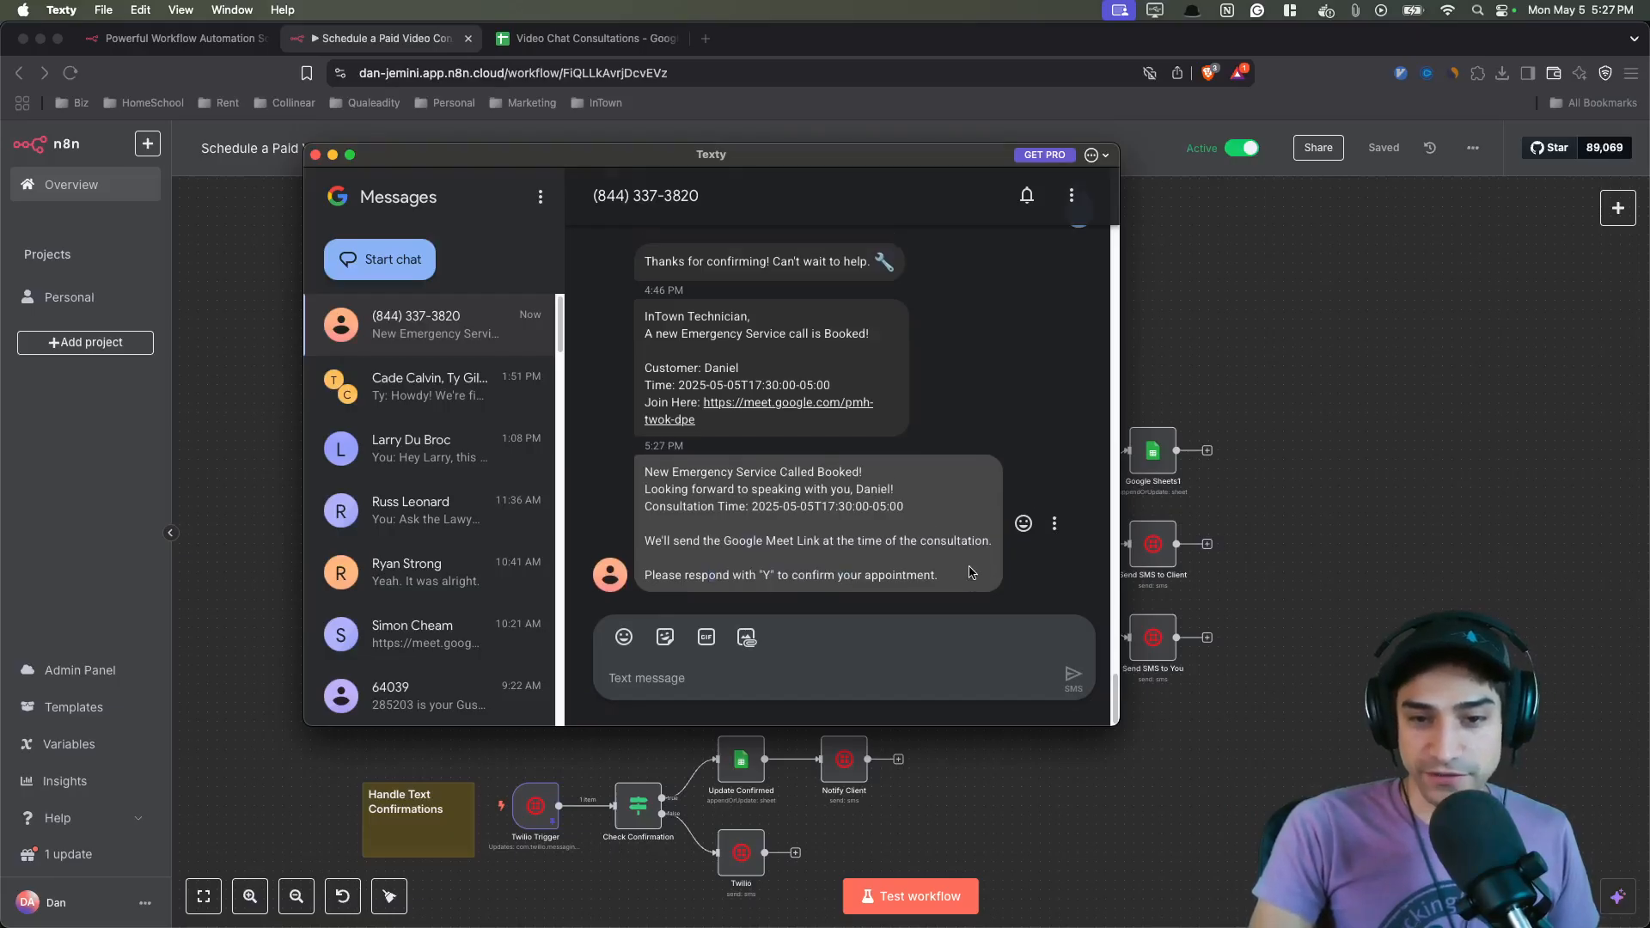
- Reply to the booking text with "NO That was my kid!" and send it
left_click(814, 671)
type("N")
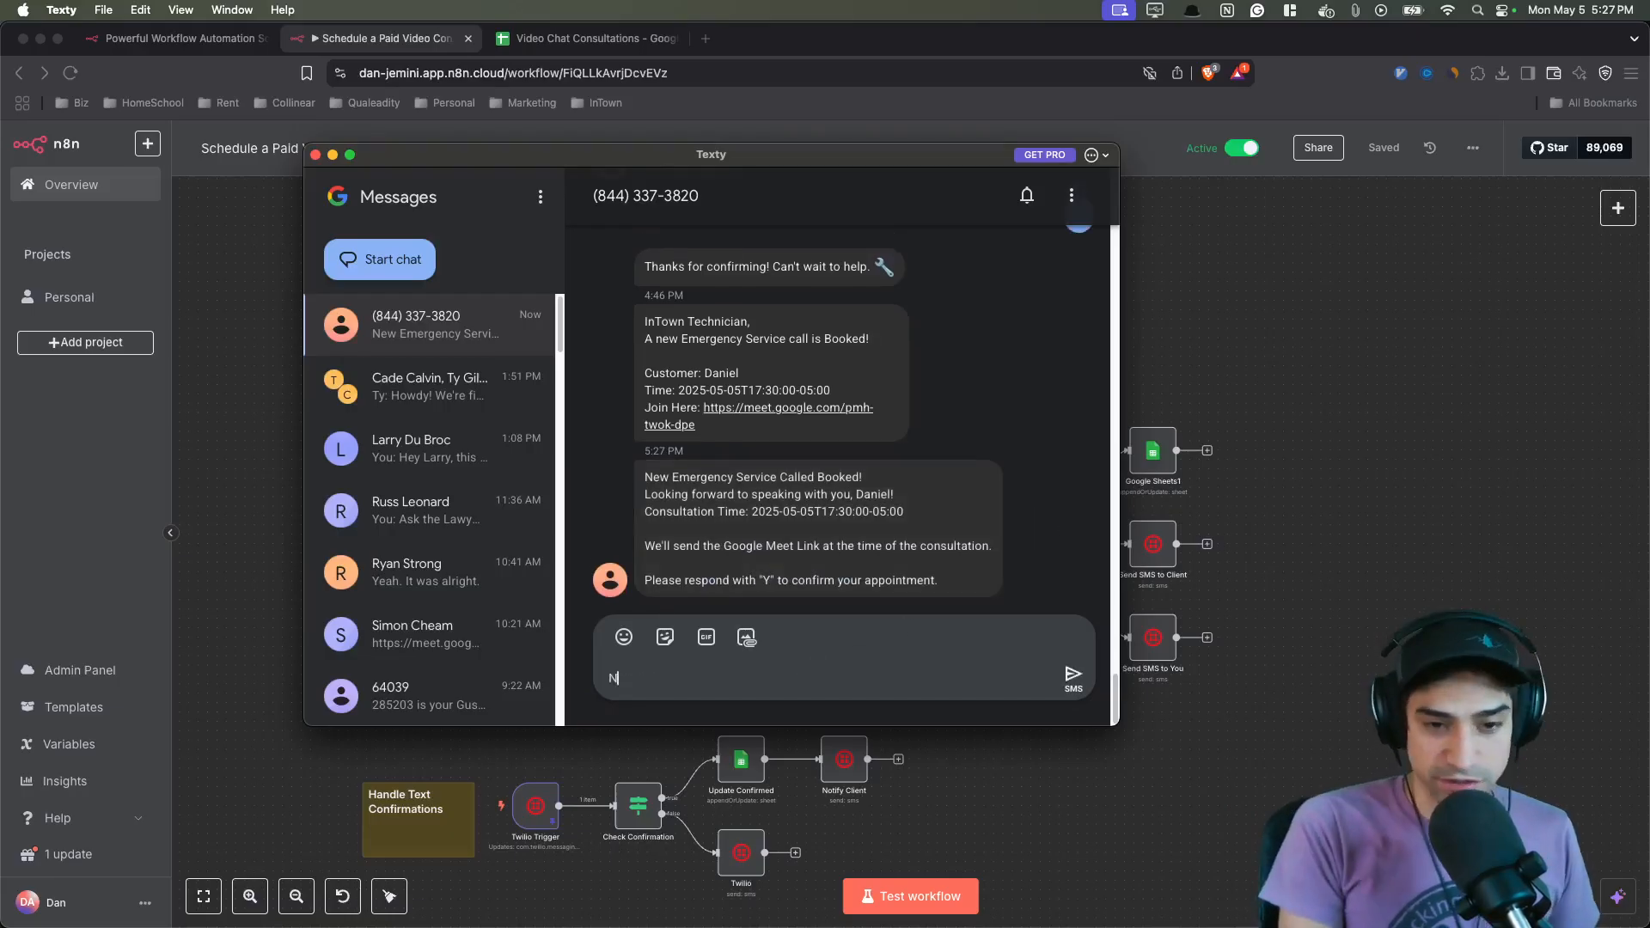
type("O That was my kid!")
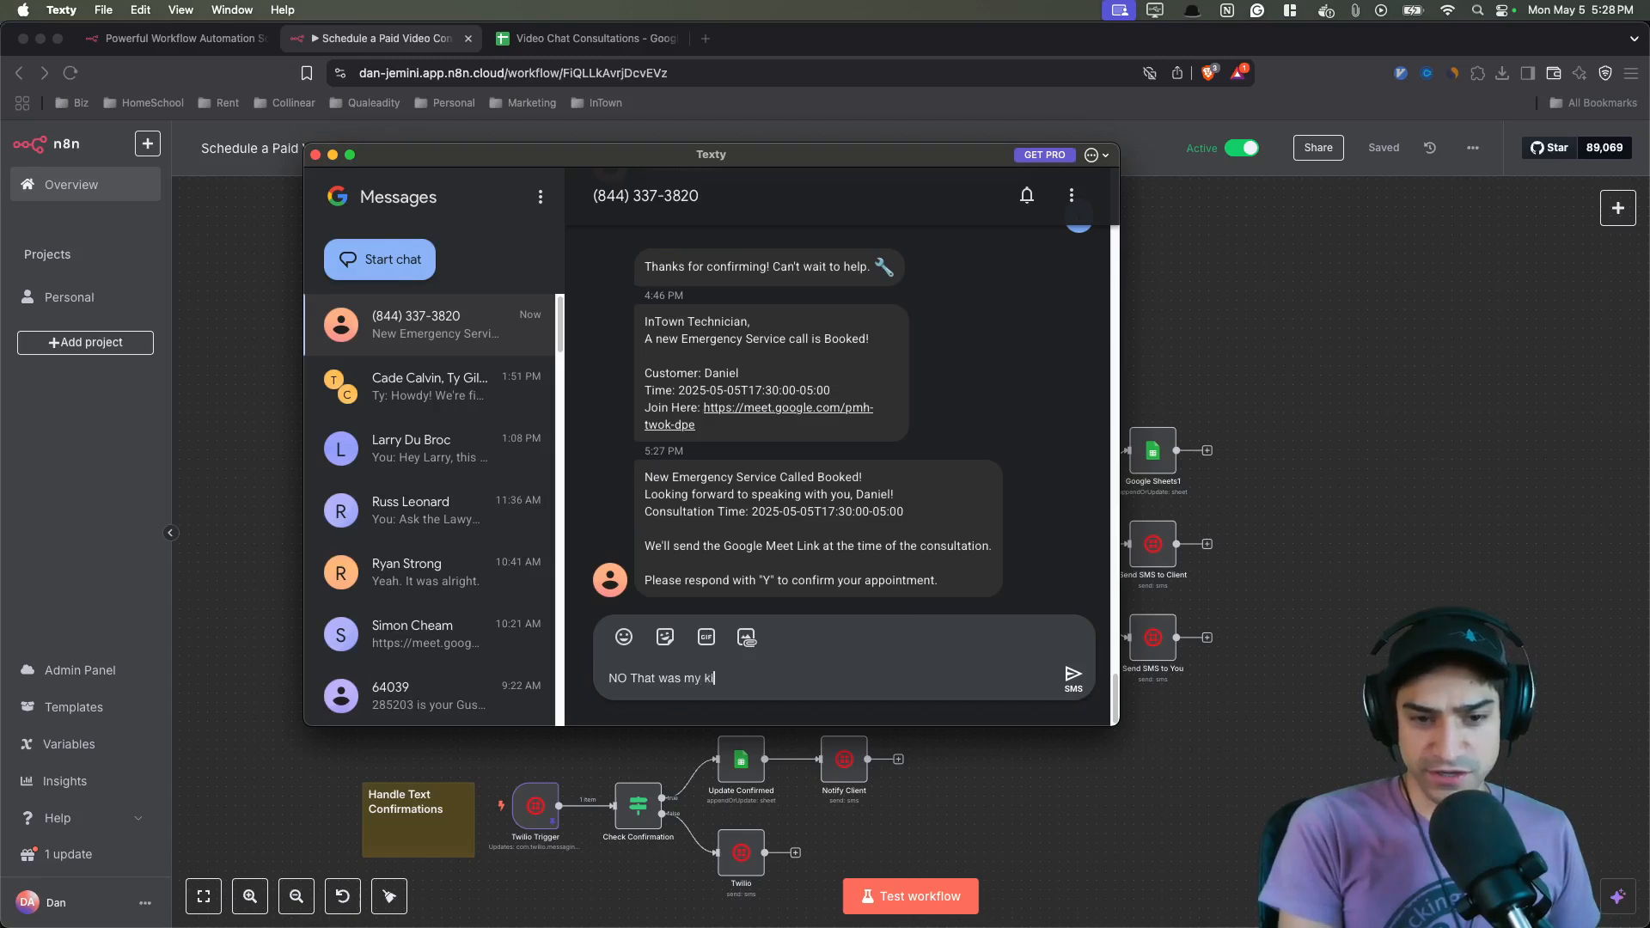
key("Return")
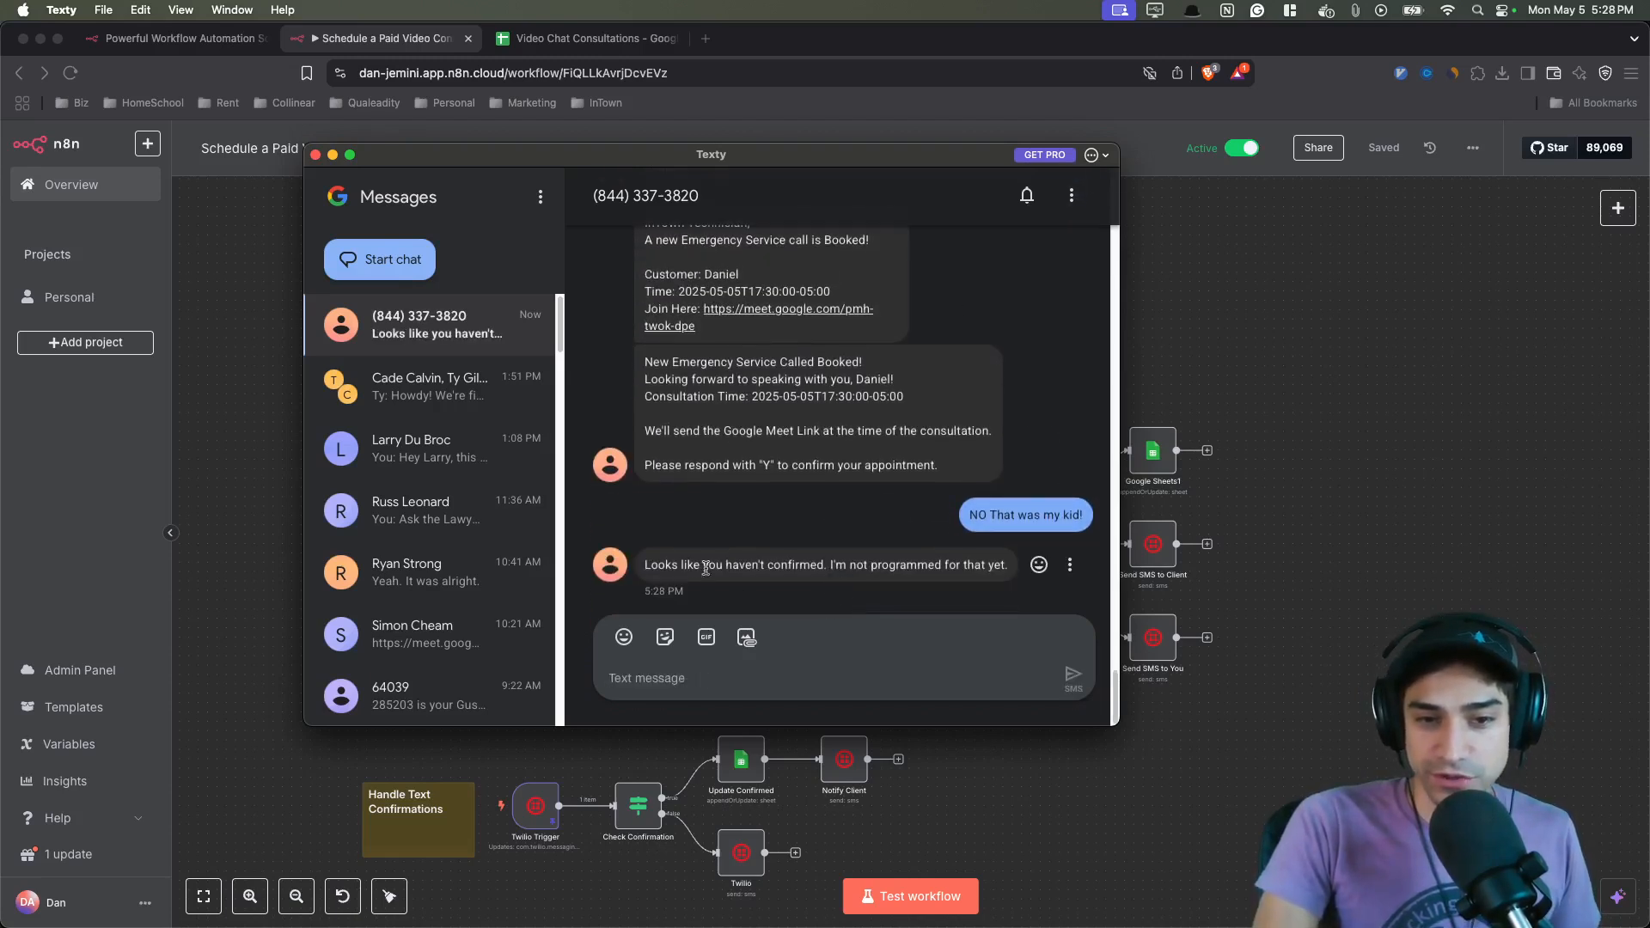
- Reply "Y" to confirm the appointment and send it
left_click_drag(678, 565, 882, 576)
left_click(882, 575)
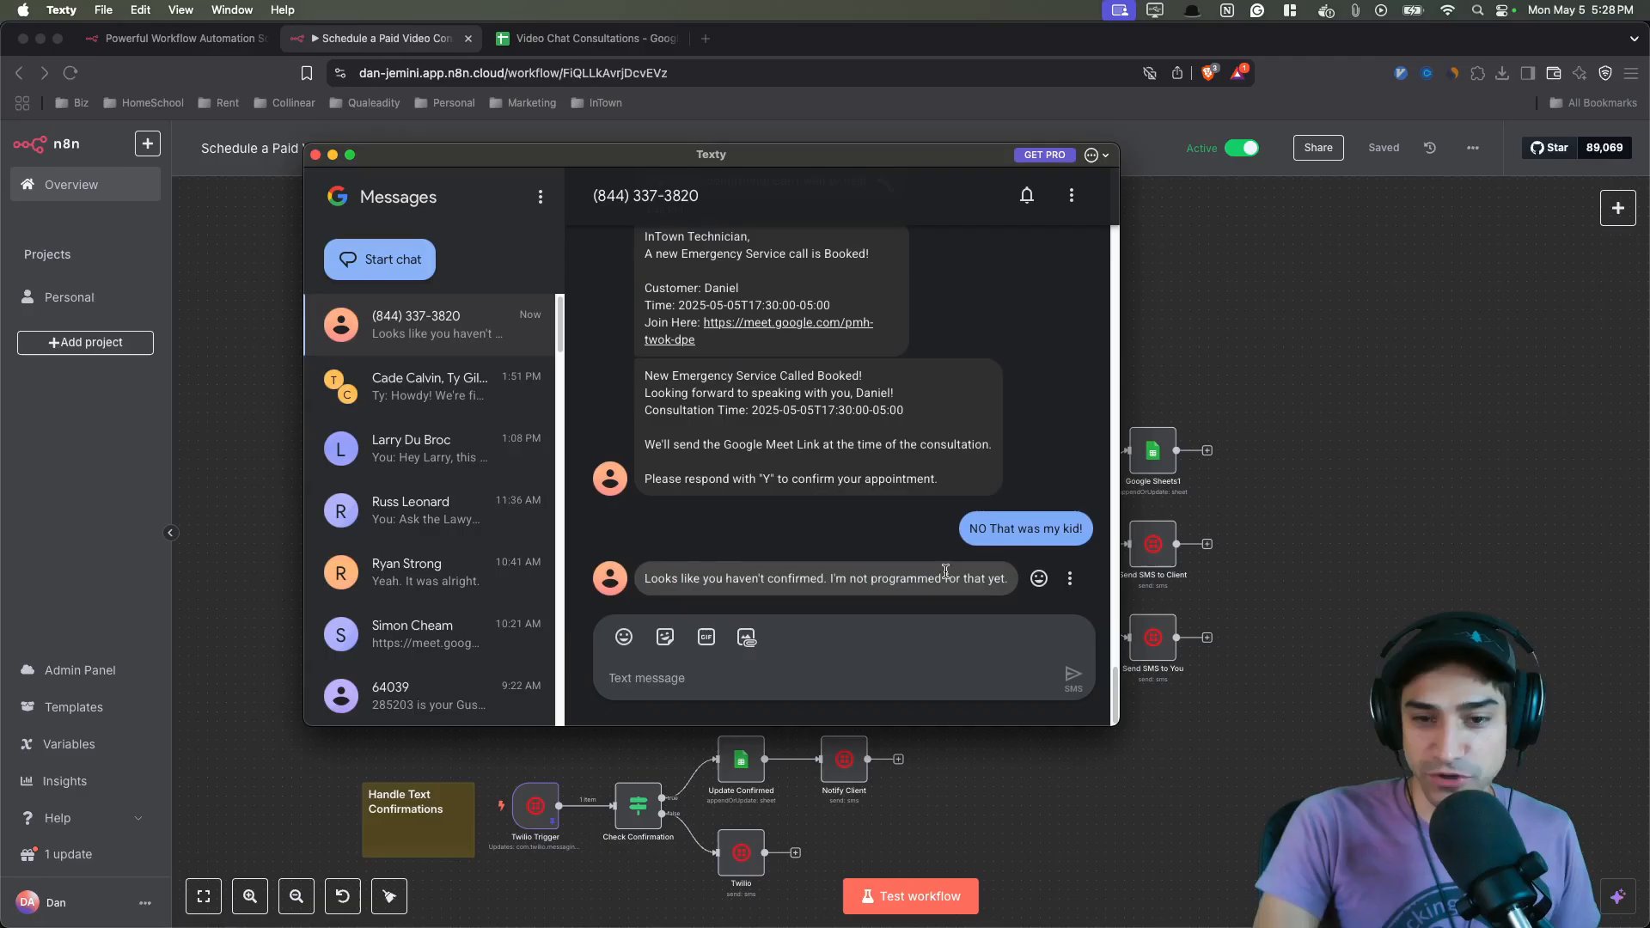
left_click(788, 674)
type("Y")
key("Return")
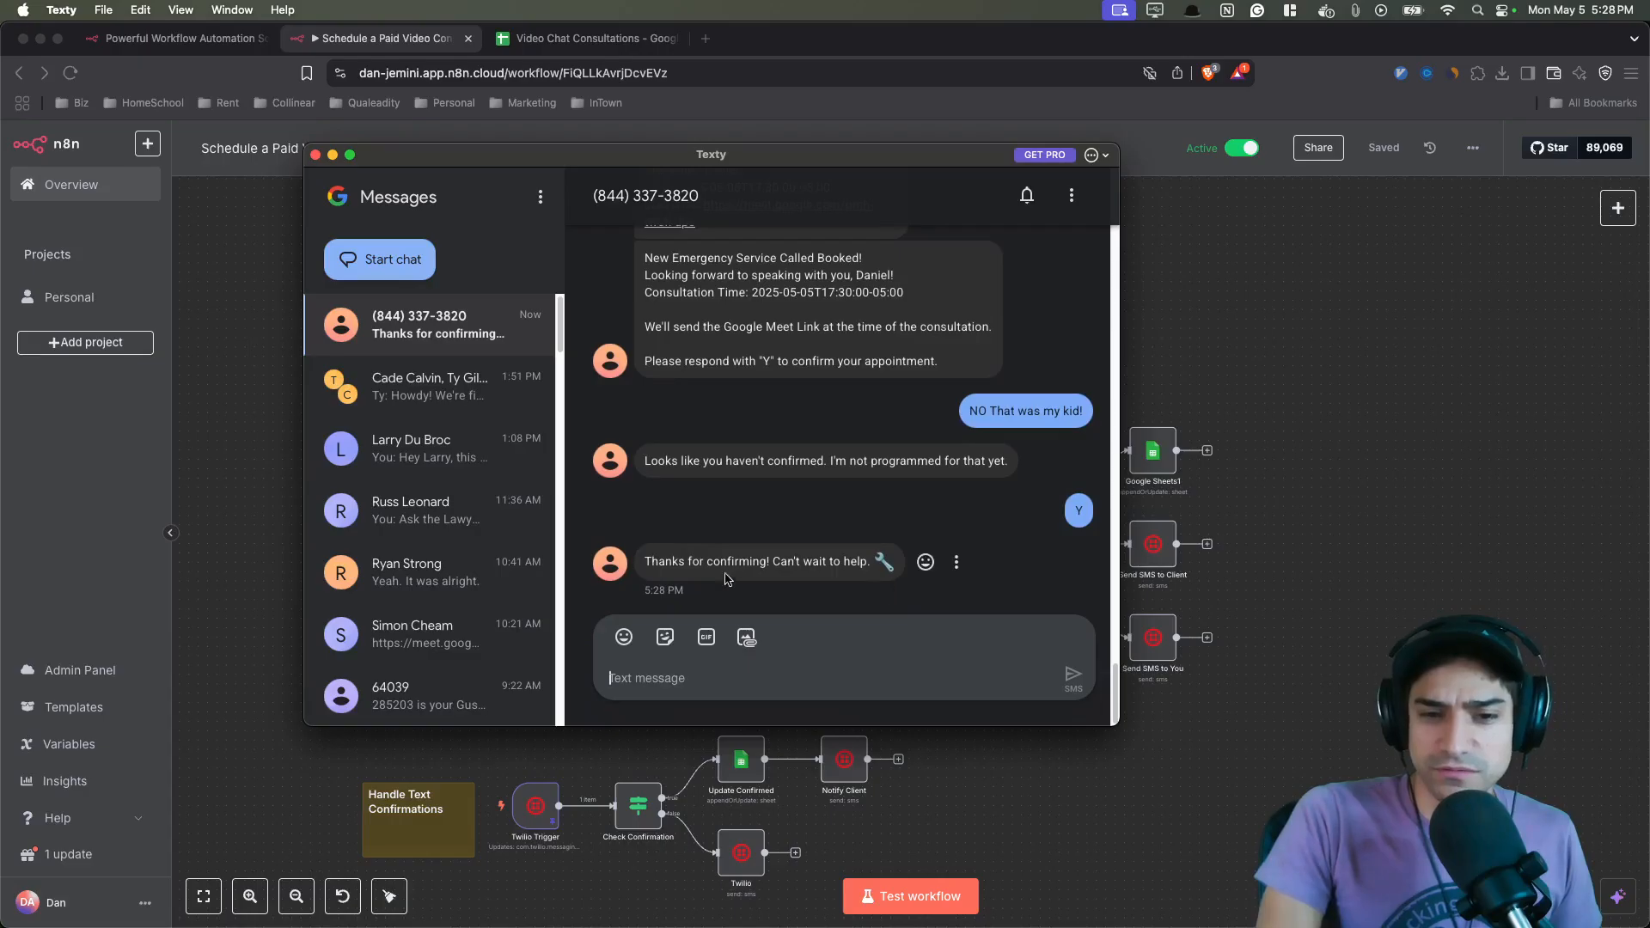
- Read the confirmation reply and move the Texty window aside
left_click_drag(706, 561, 894, 565)
left_click(988, 653)
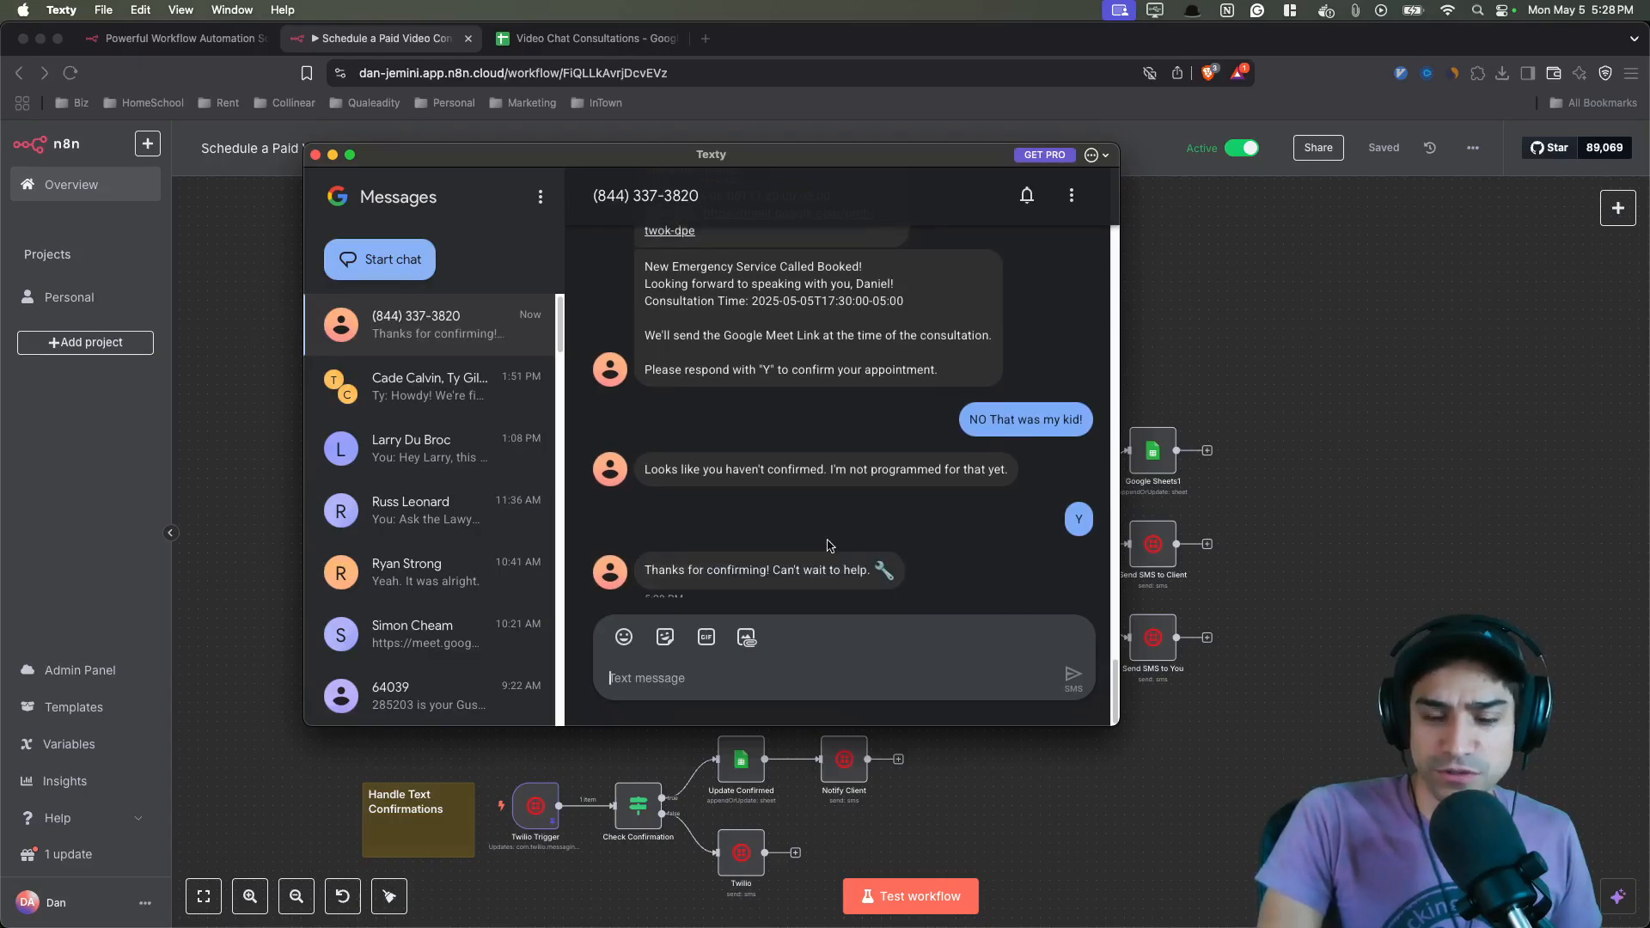
left_click_drag(824, 163, 853, 240)
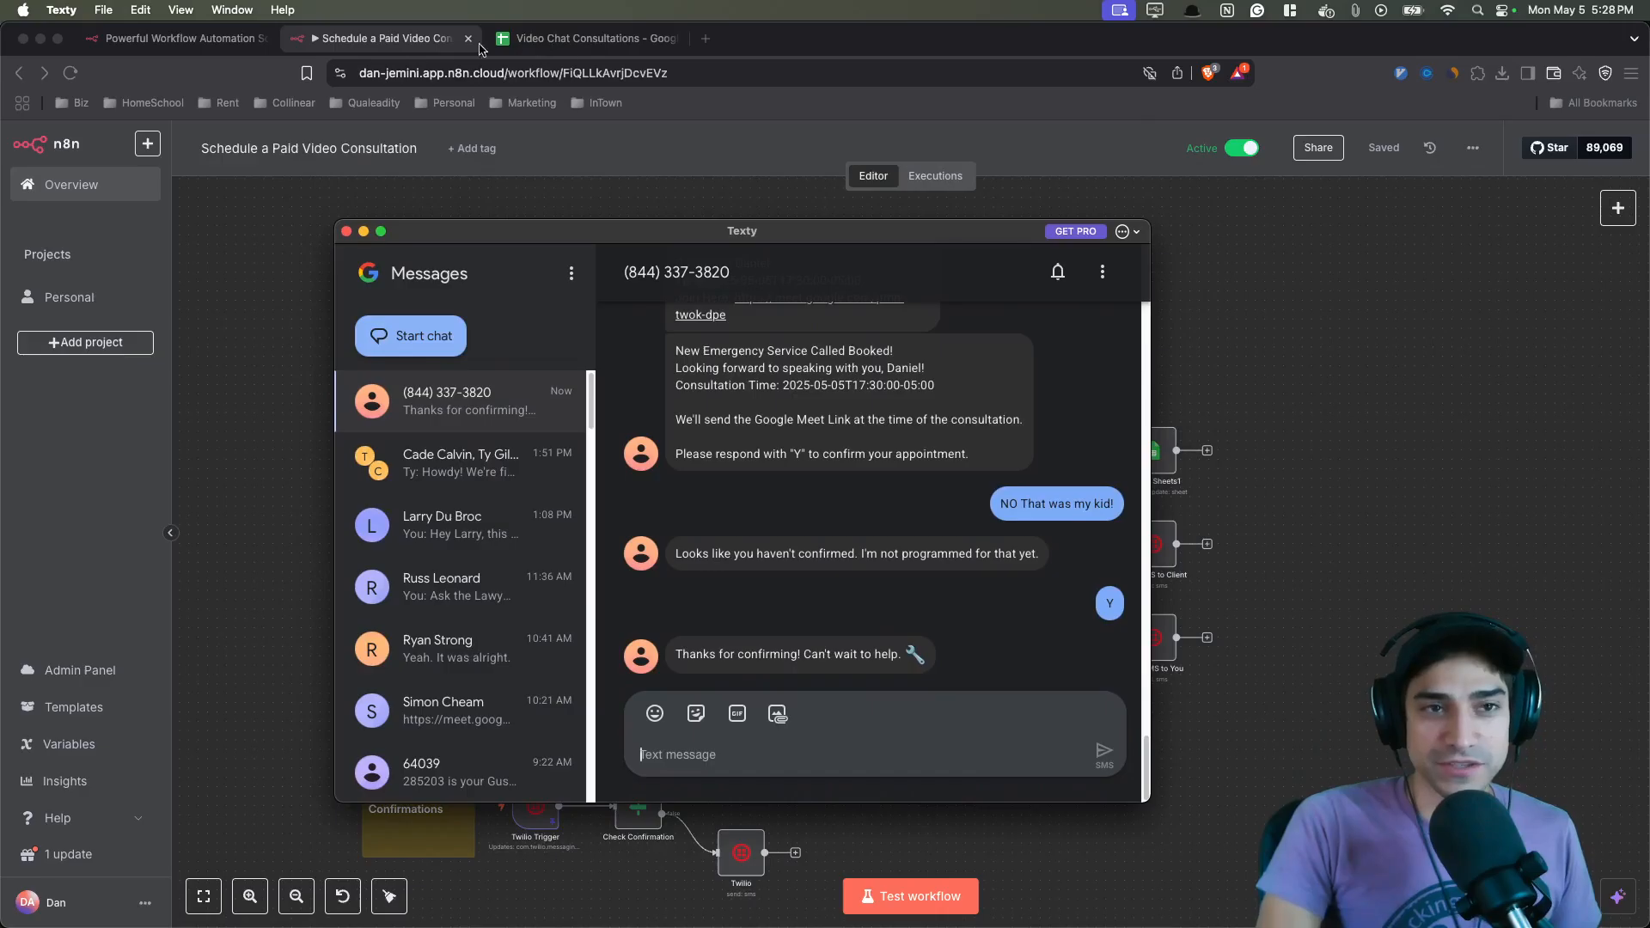
- Switch to the Video Chat Consultations sheet and review the booked client's row and its columns
left_click(439, 39)
left_click(545, 48)
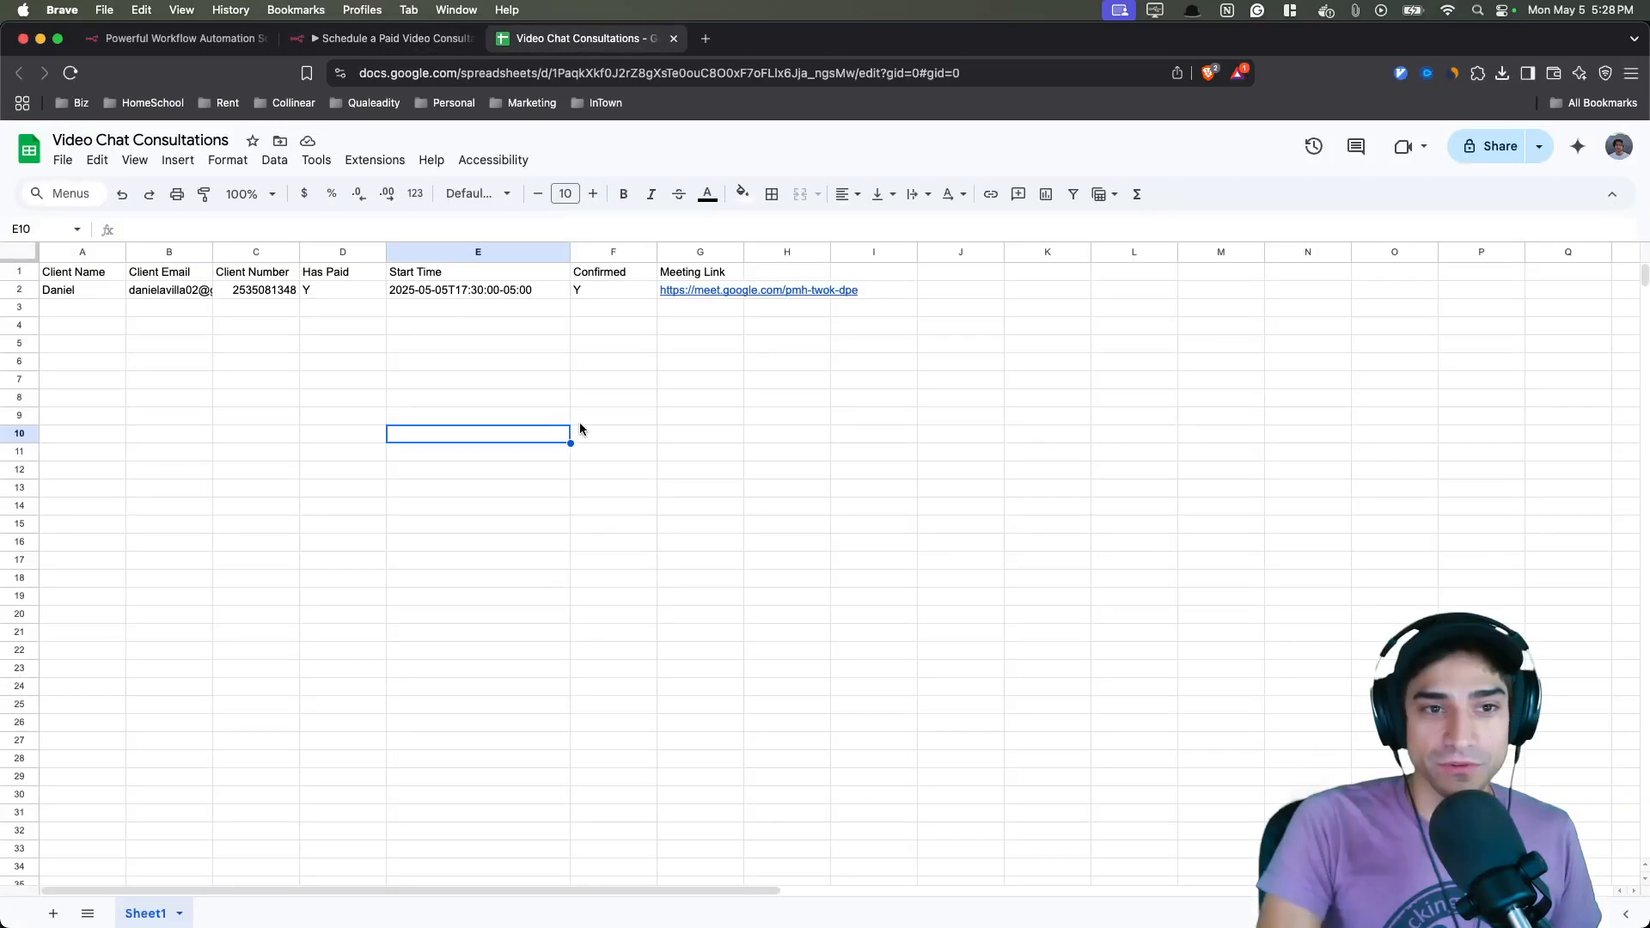
left_click(646, 383)
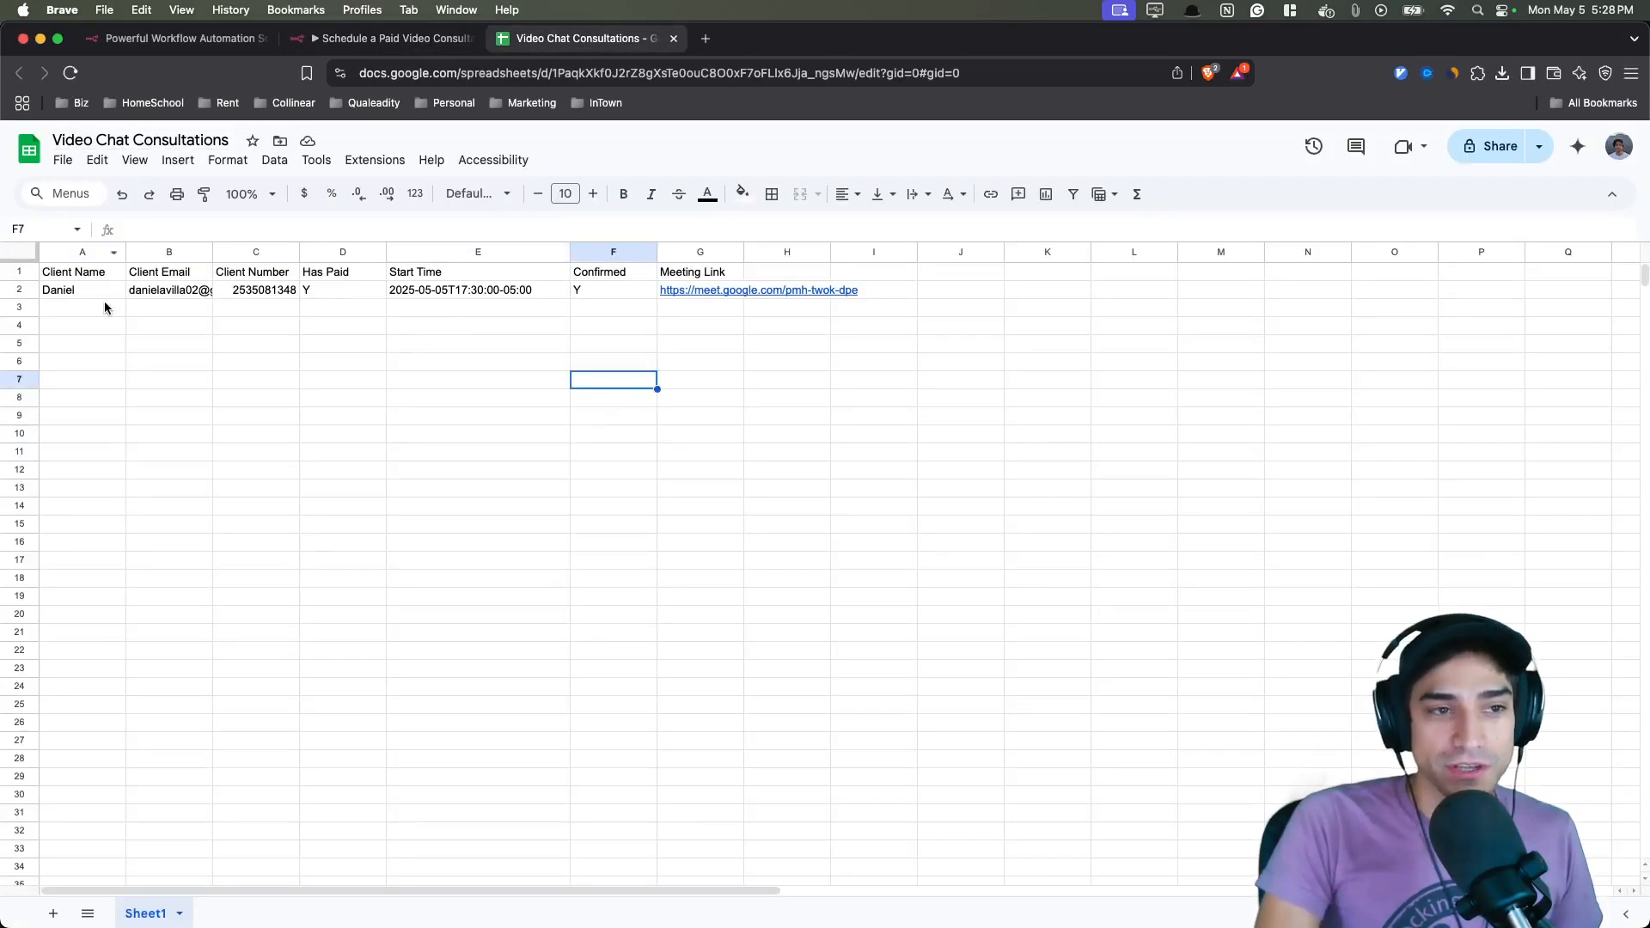
left_click_drag(116, 296, 344, 297)
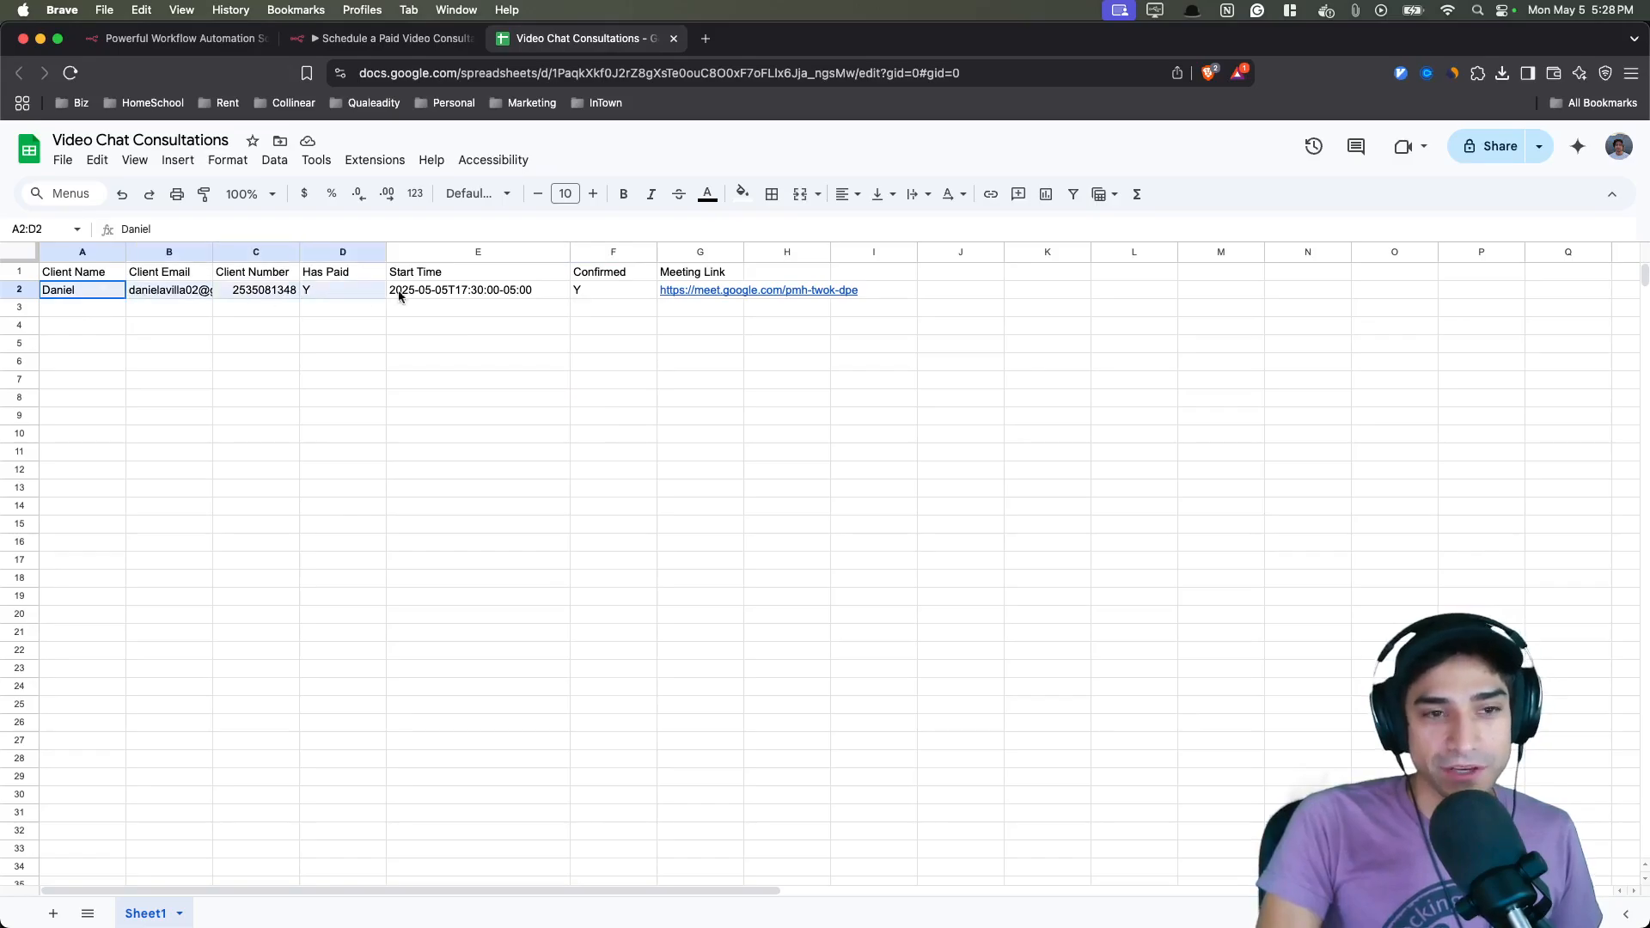
left_click(359, 395)
left_click(163, 277)
left_click(89, 294)
left_click(254, 294)
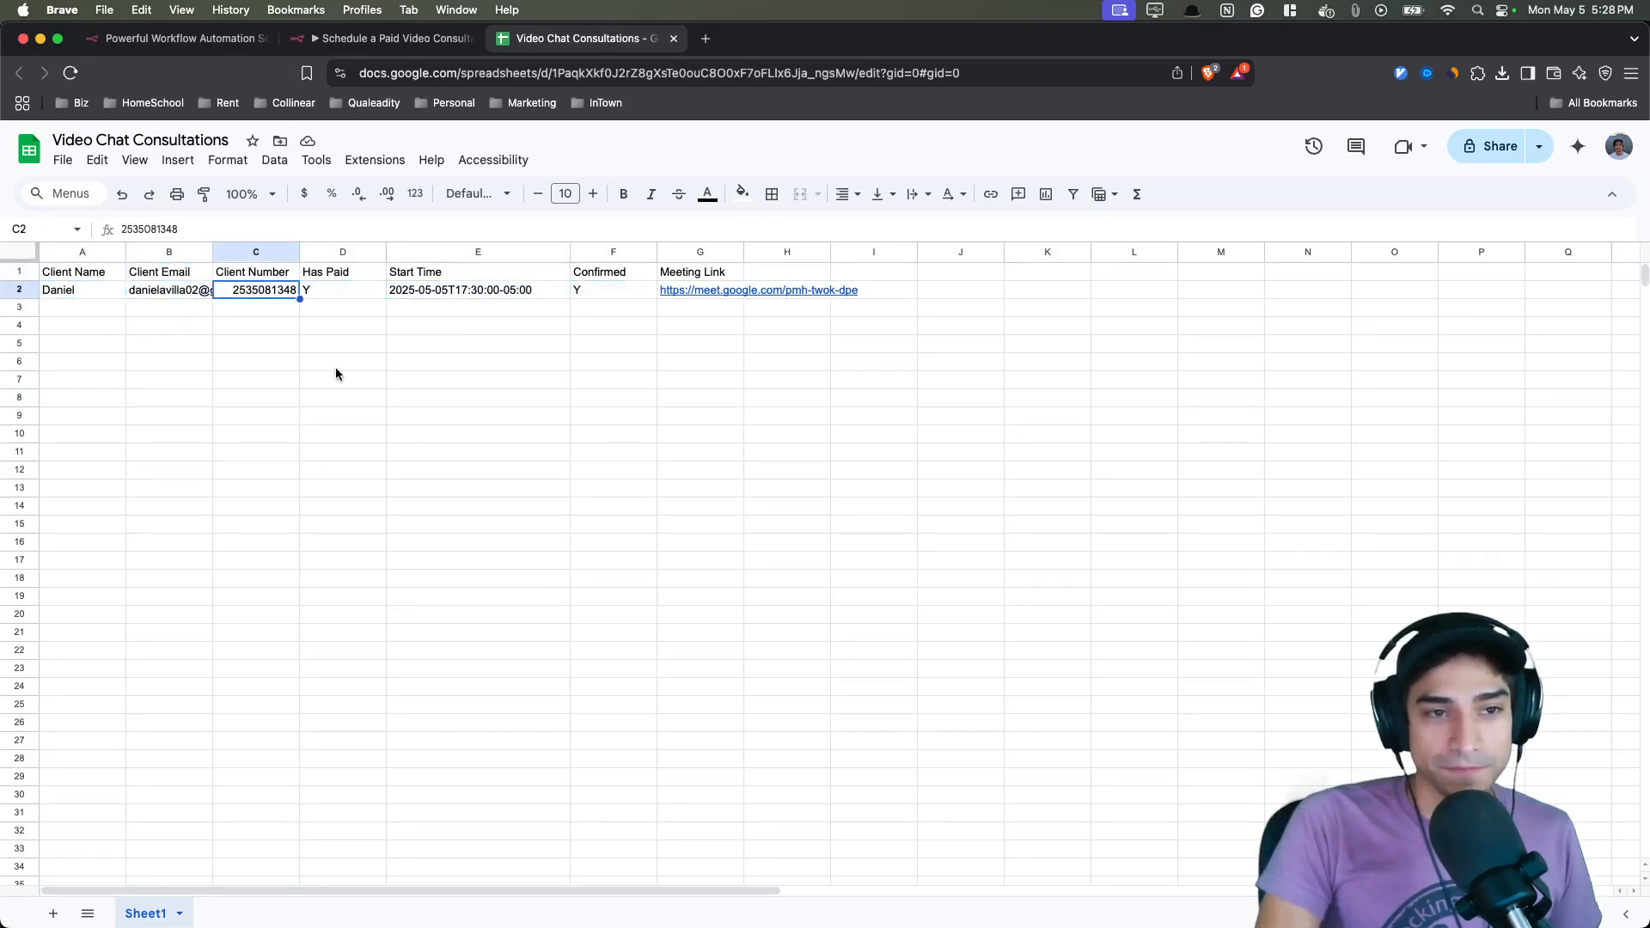
left_click(713, 275)
left_click(714, 346)
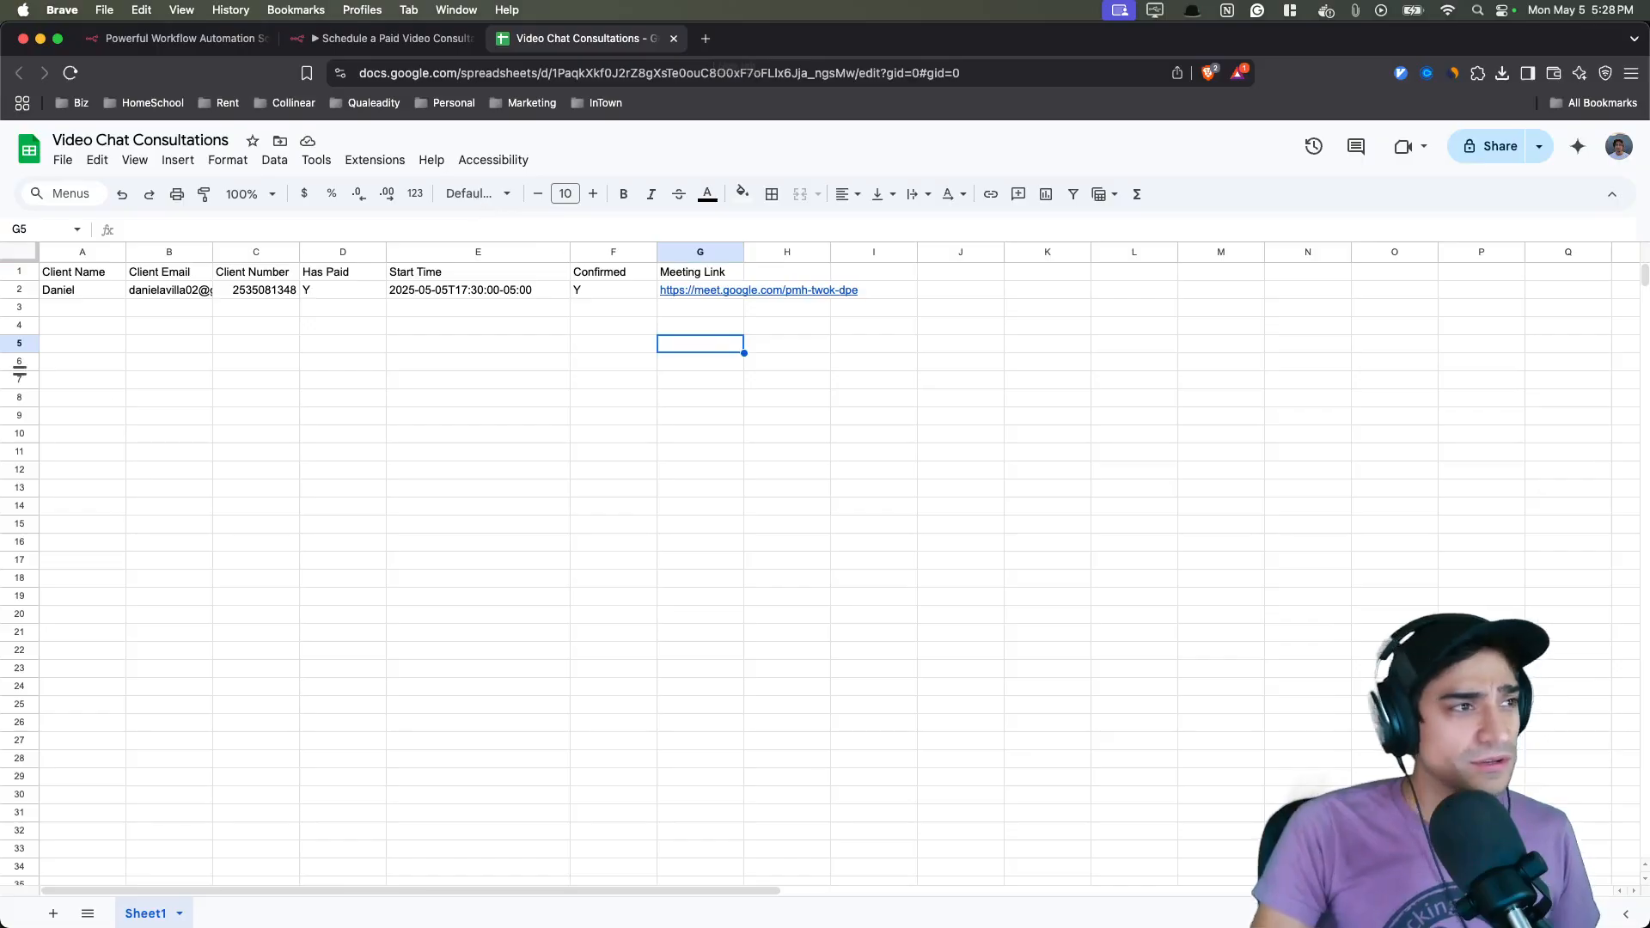
- Open the Emergency Virtual Consultation event in the calendar and review its time, Meet link, guest and description
key("ctrl+Up")
left_click(583, 614)
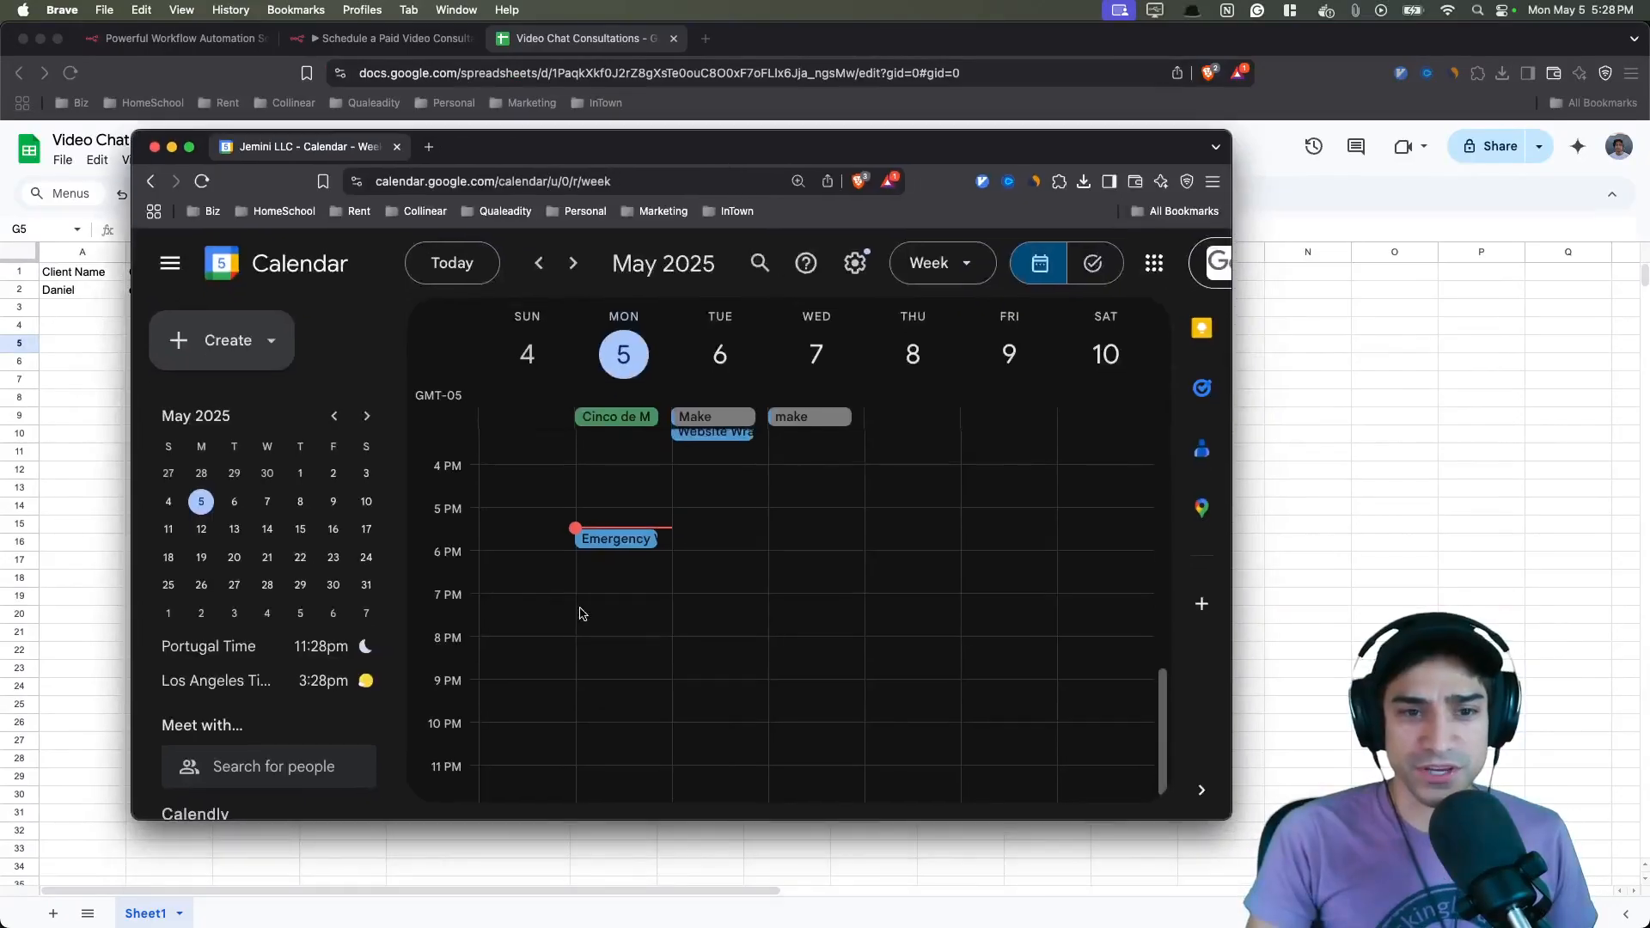
left_click(610, 541)
left_click_drag(862, 343, 1078, 344)
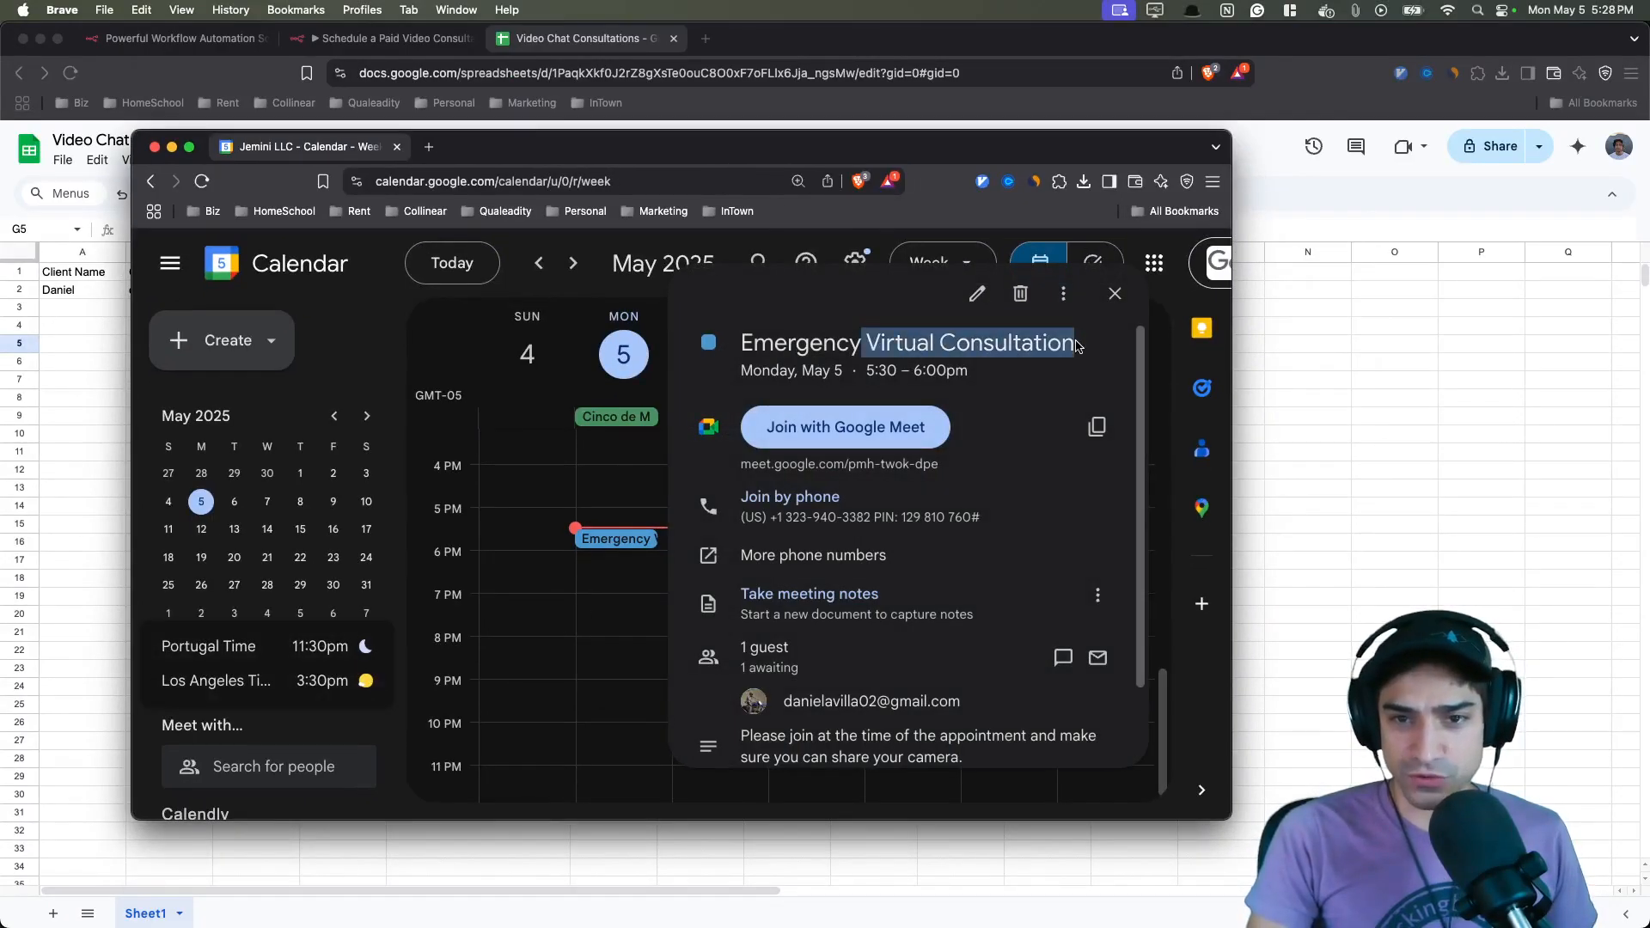
scroll(1007, 474, "down", 1)
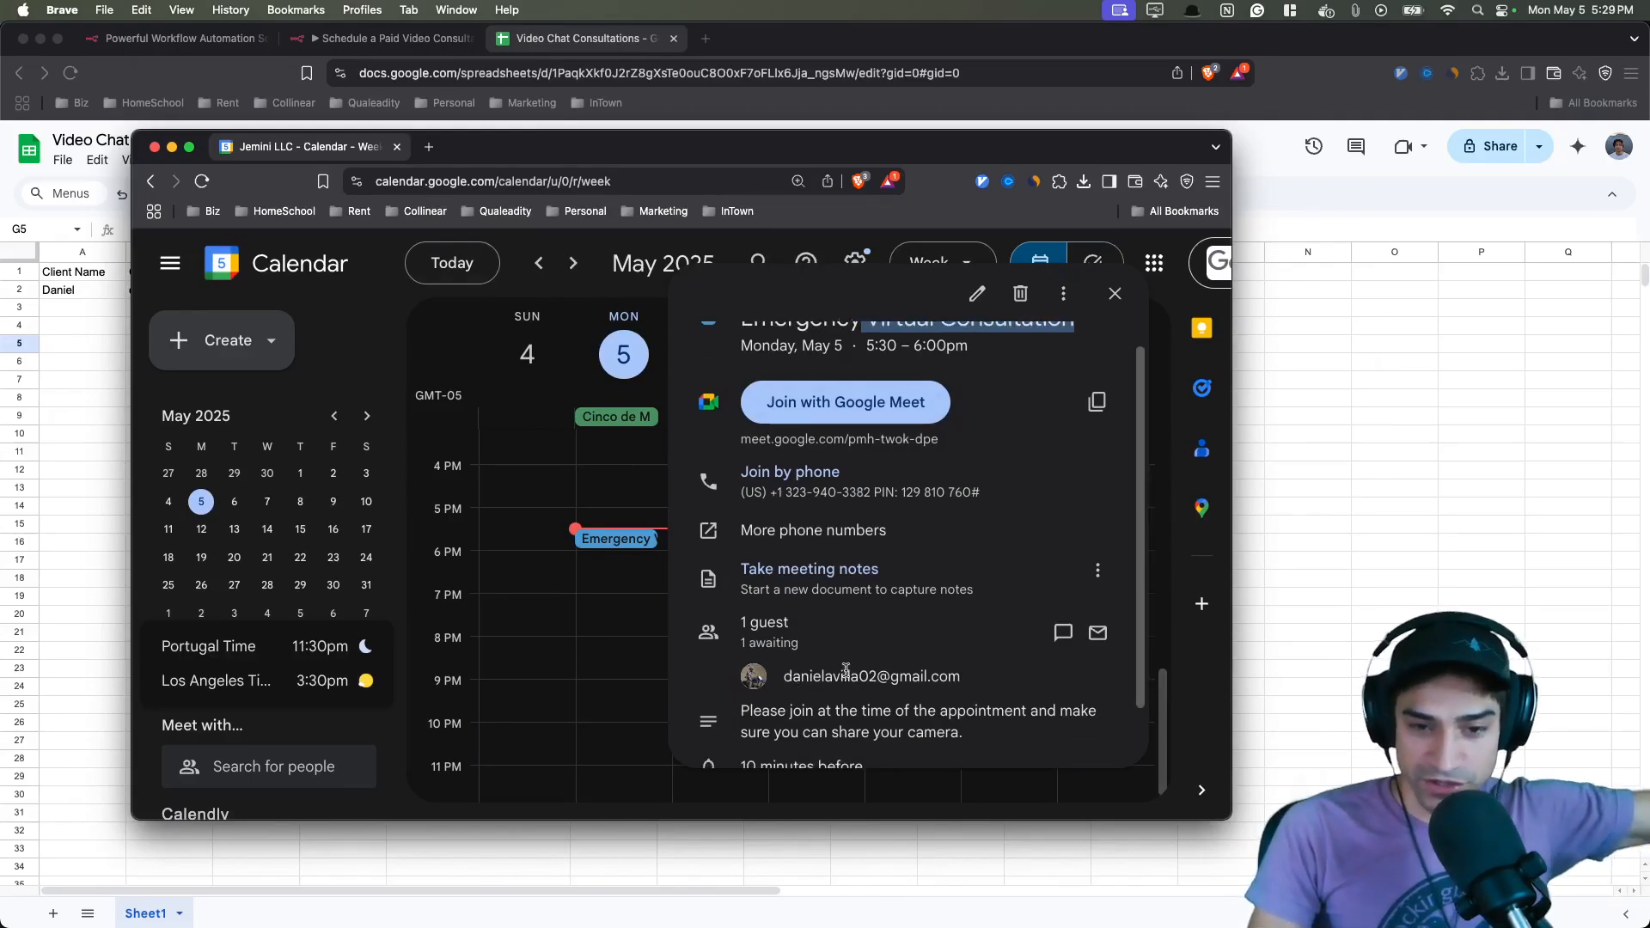
left_click(815, 672)
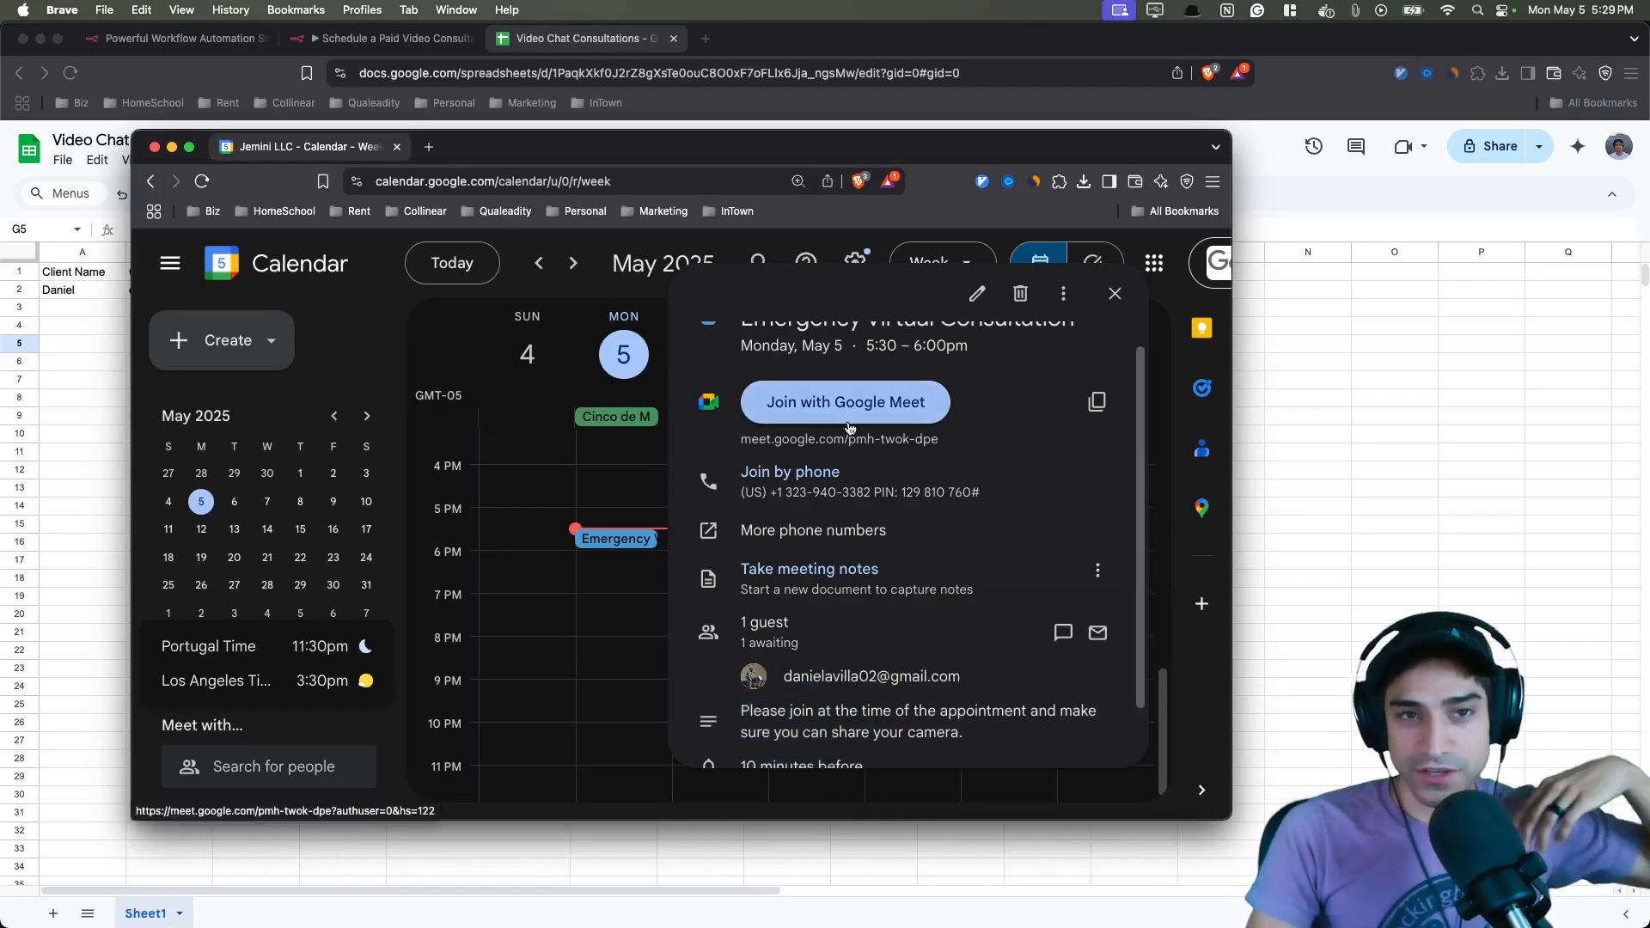
left_click(607, 541)
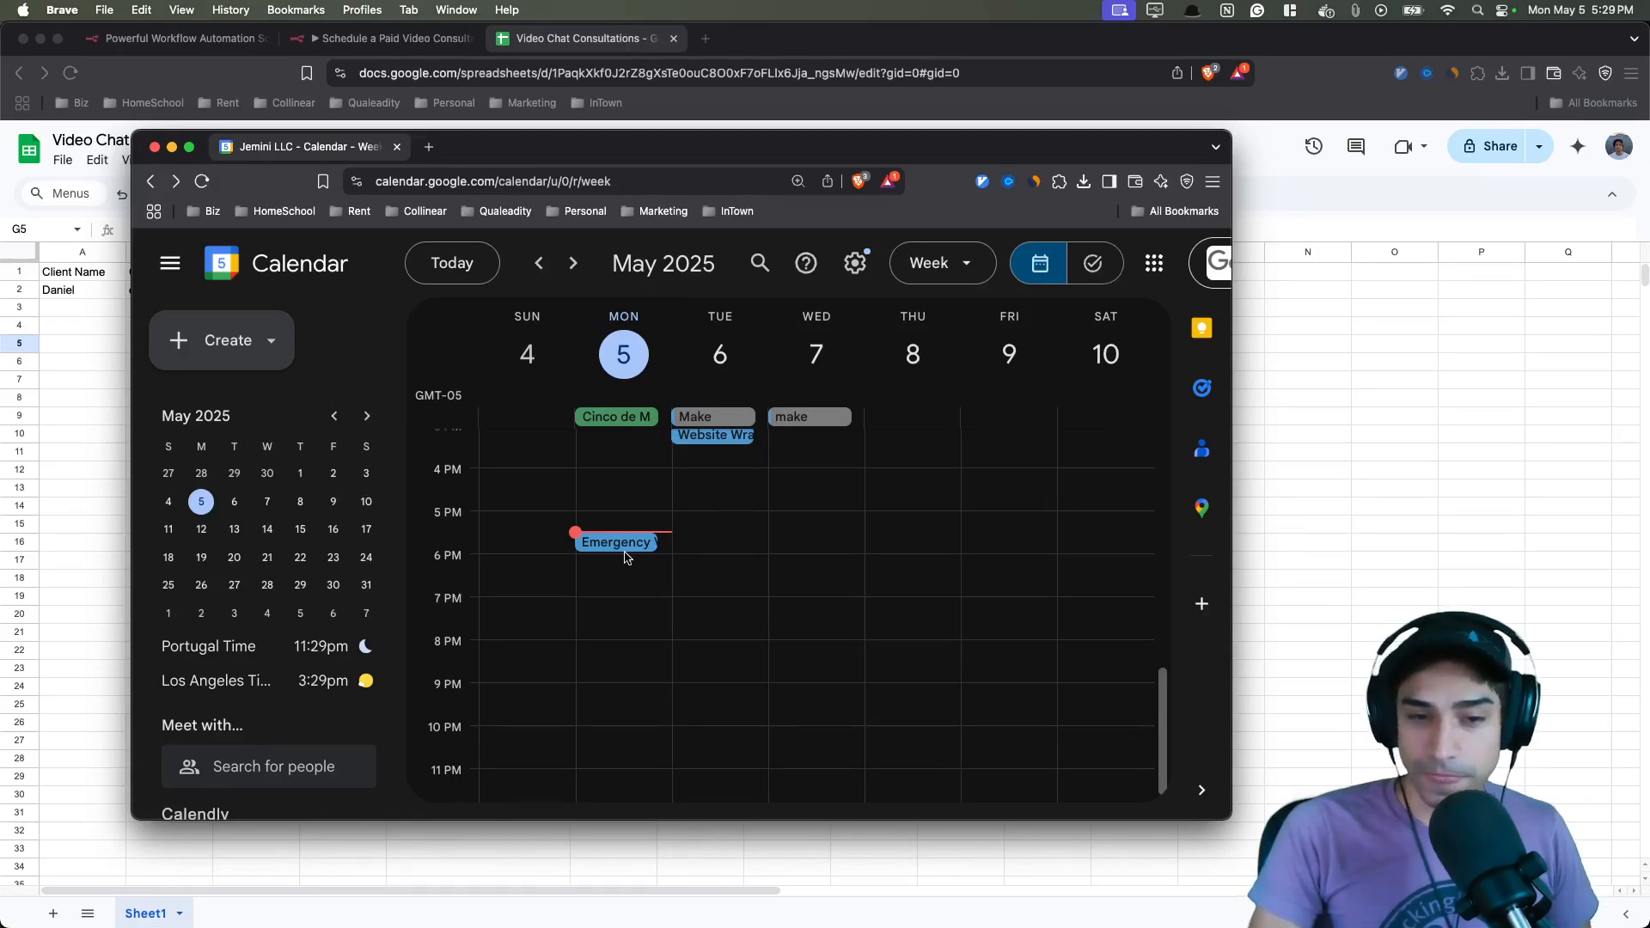
left_click(623, 544)
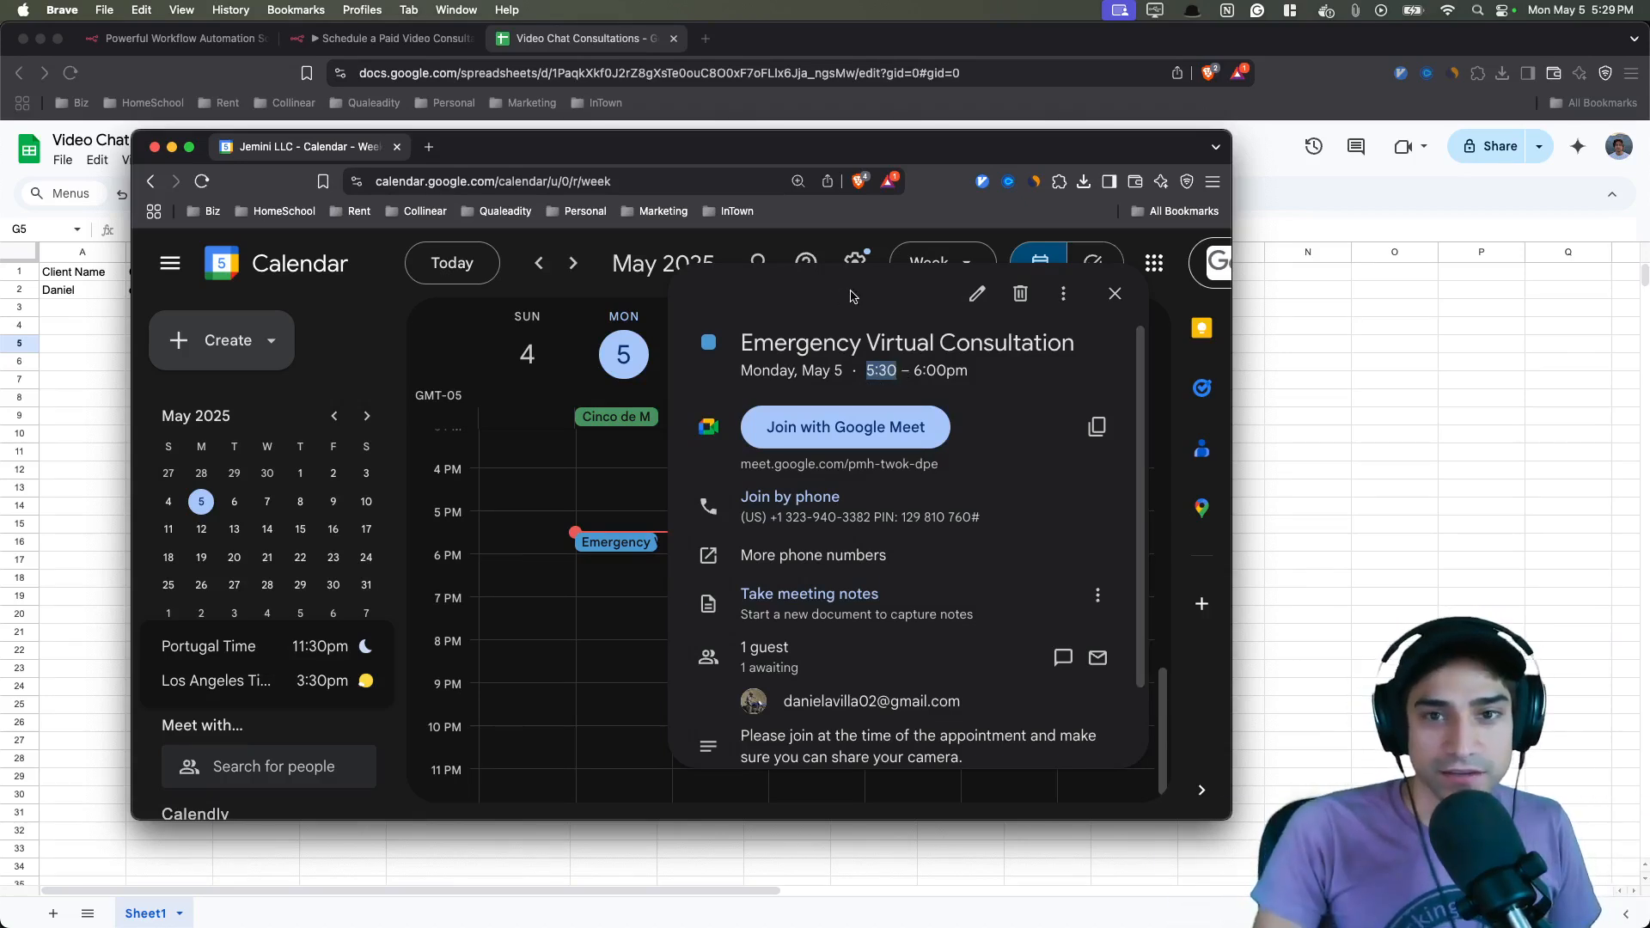
left_click(1115, 293)
- Return to the workflow editor and review the Take Payment, Payment Processed and Handle Text Confirmations sections
left_click(394, 39)
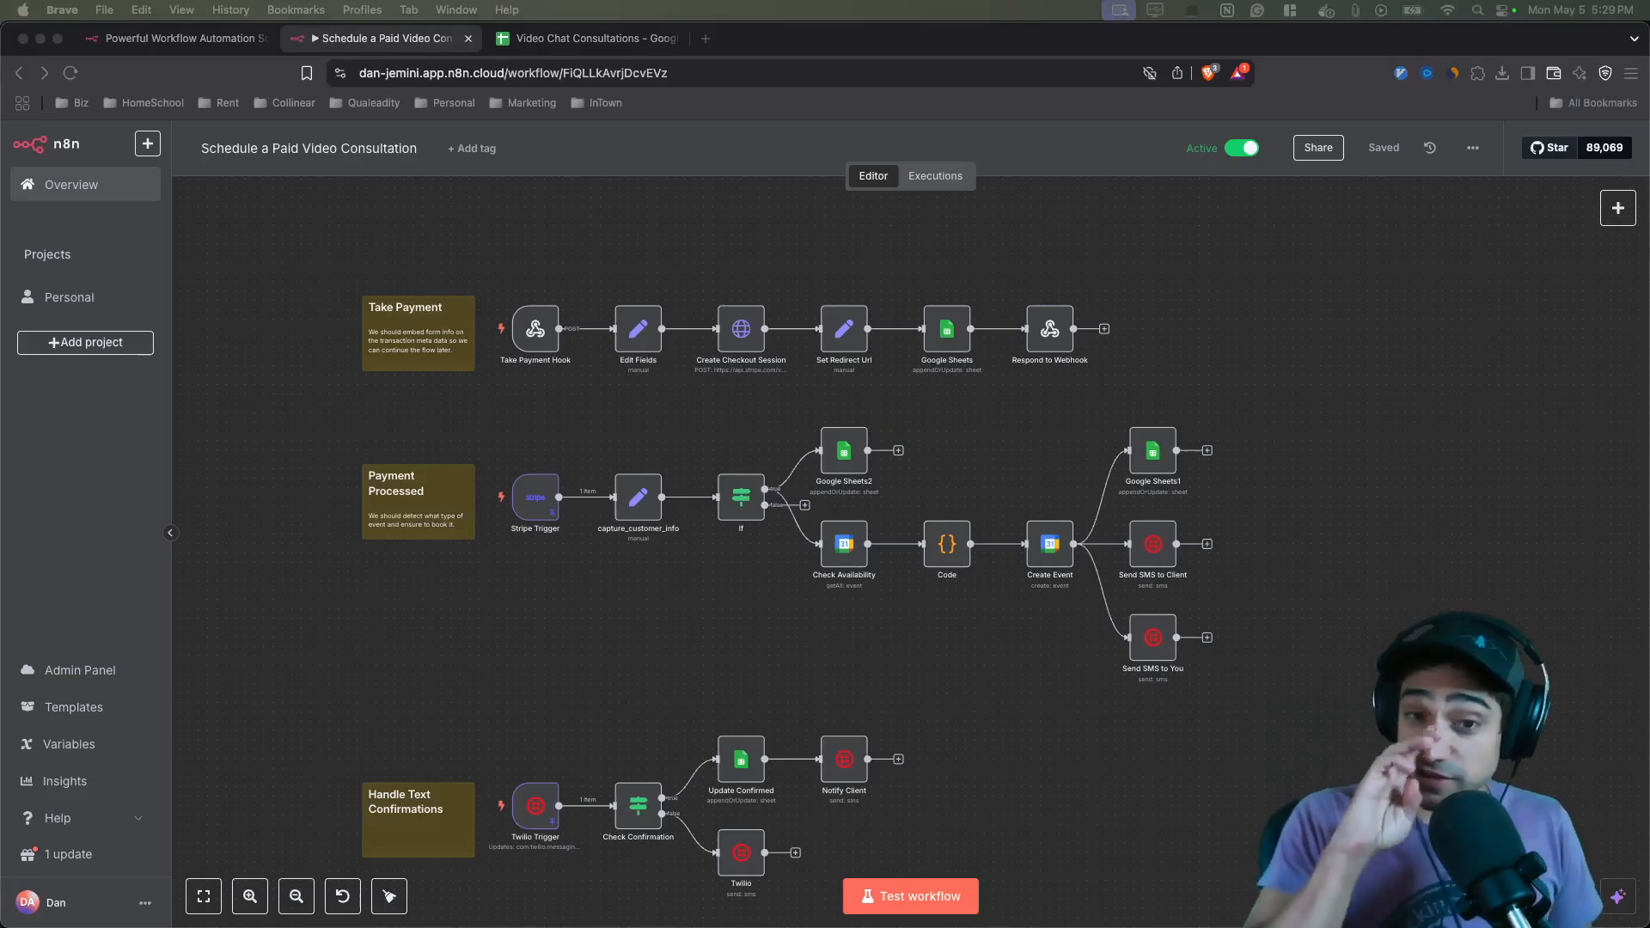
left_click(626, 238)
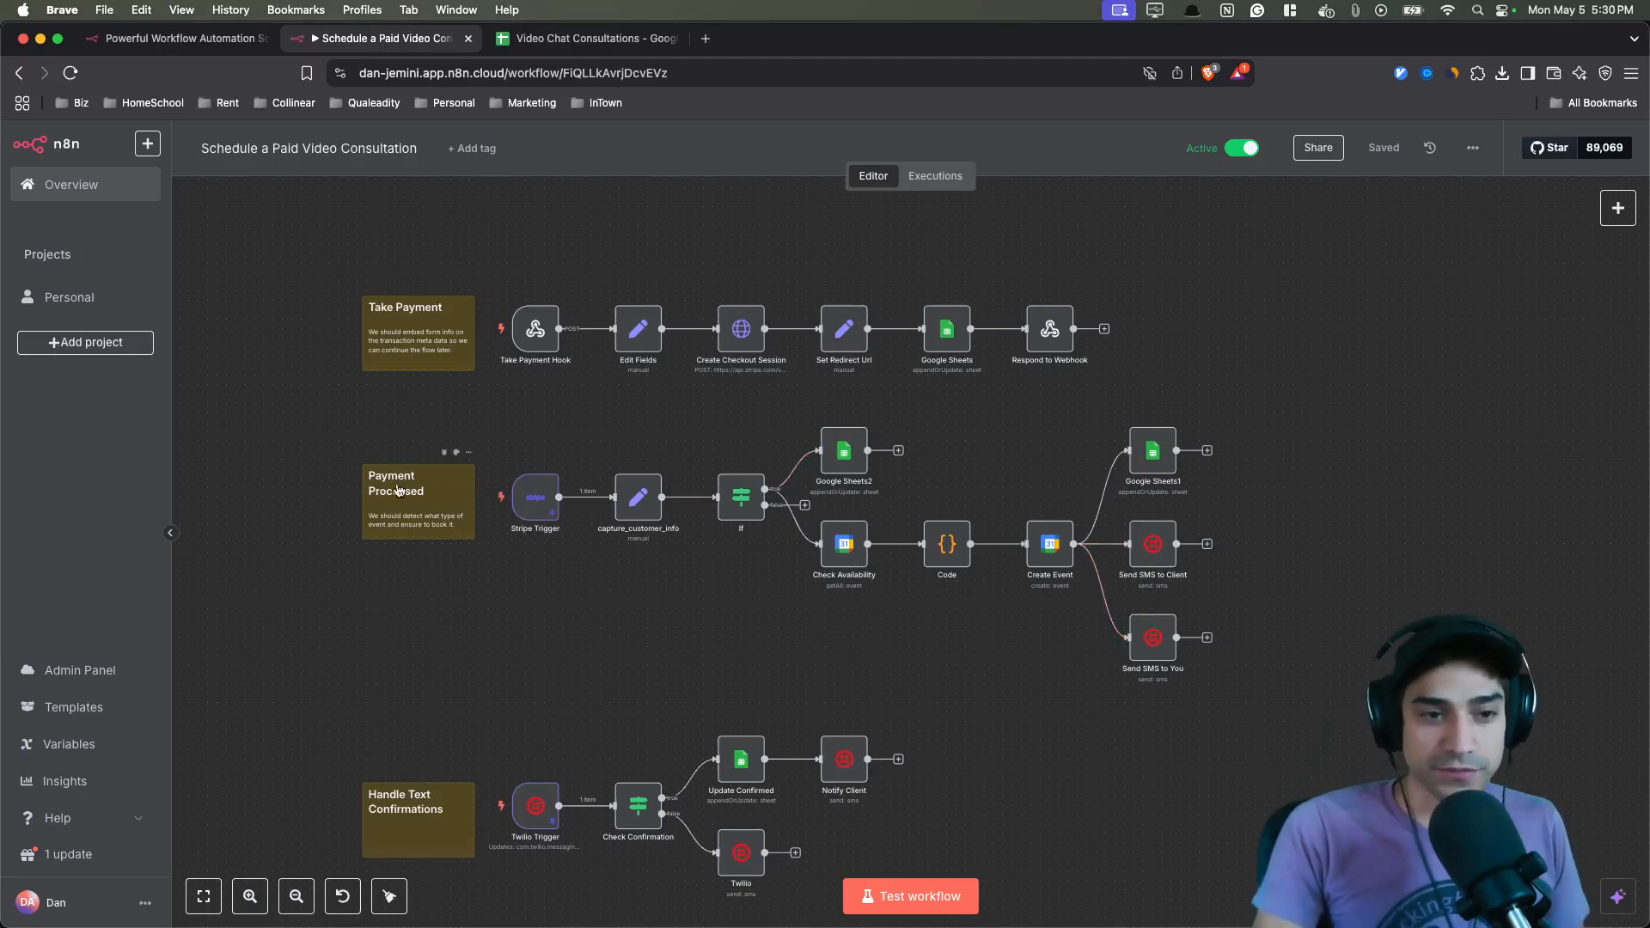
scroll(516, 575, "down", 3)
scroll(503, 614, "down", 2)
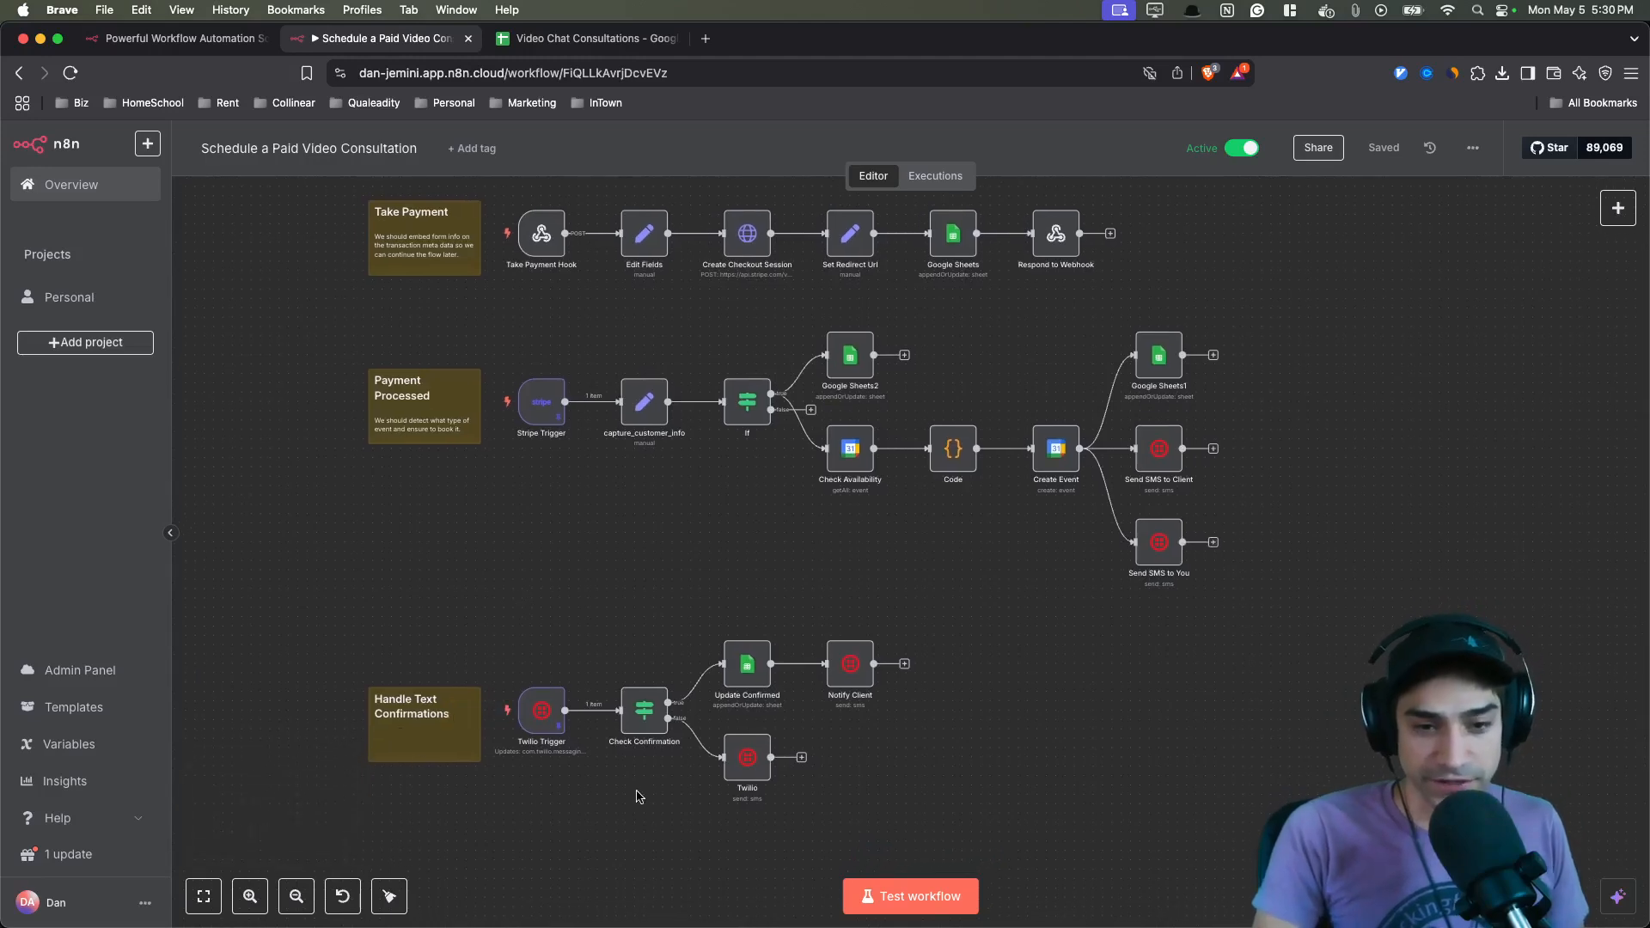
scroll(593, 582, "up", 5)
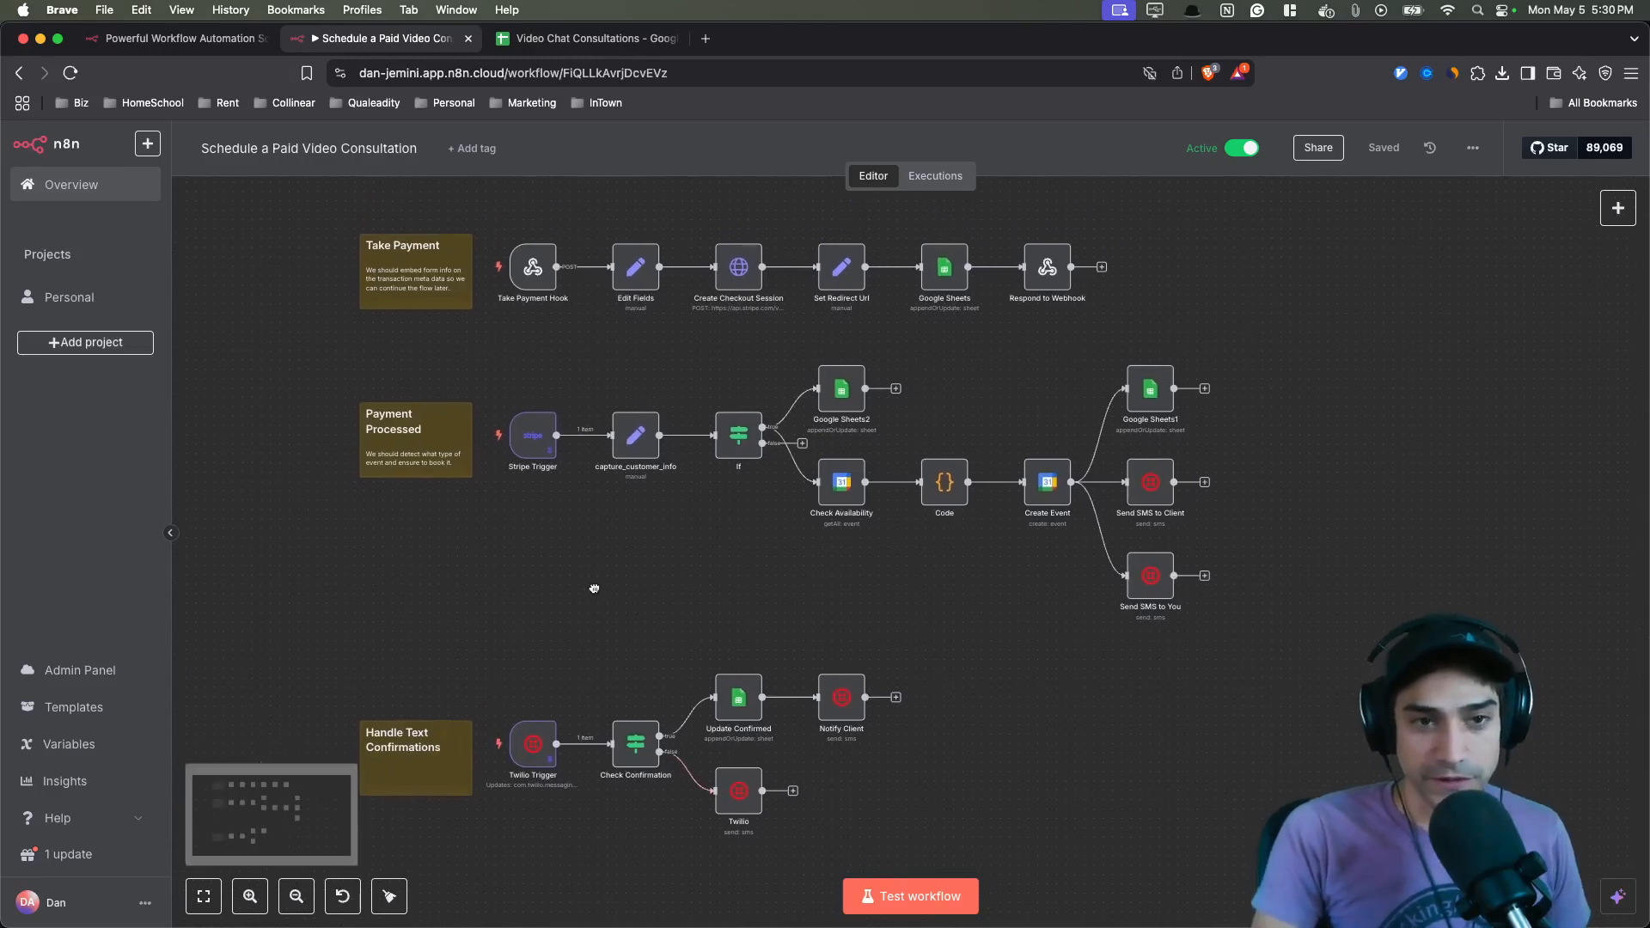
scroll(483, 298, "up", 3)
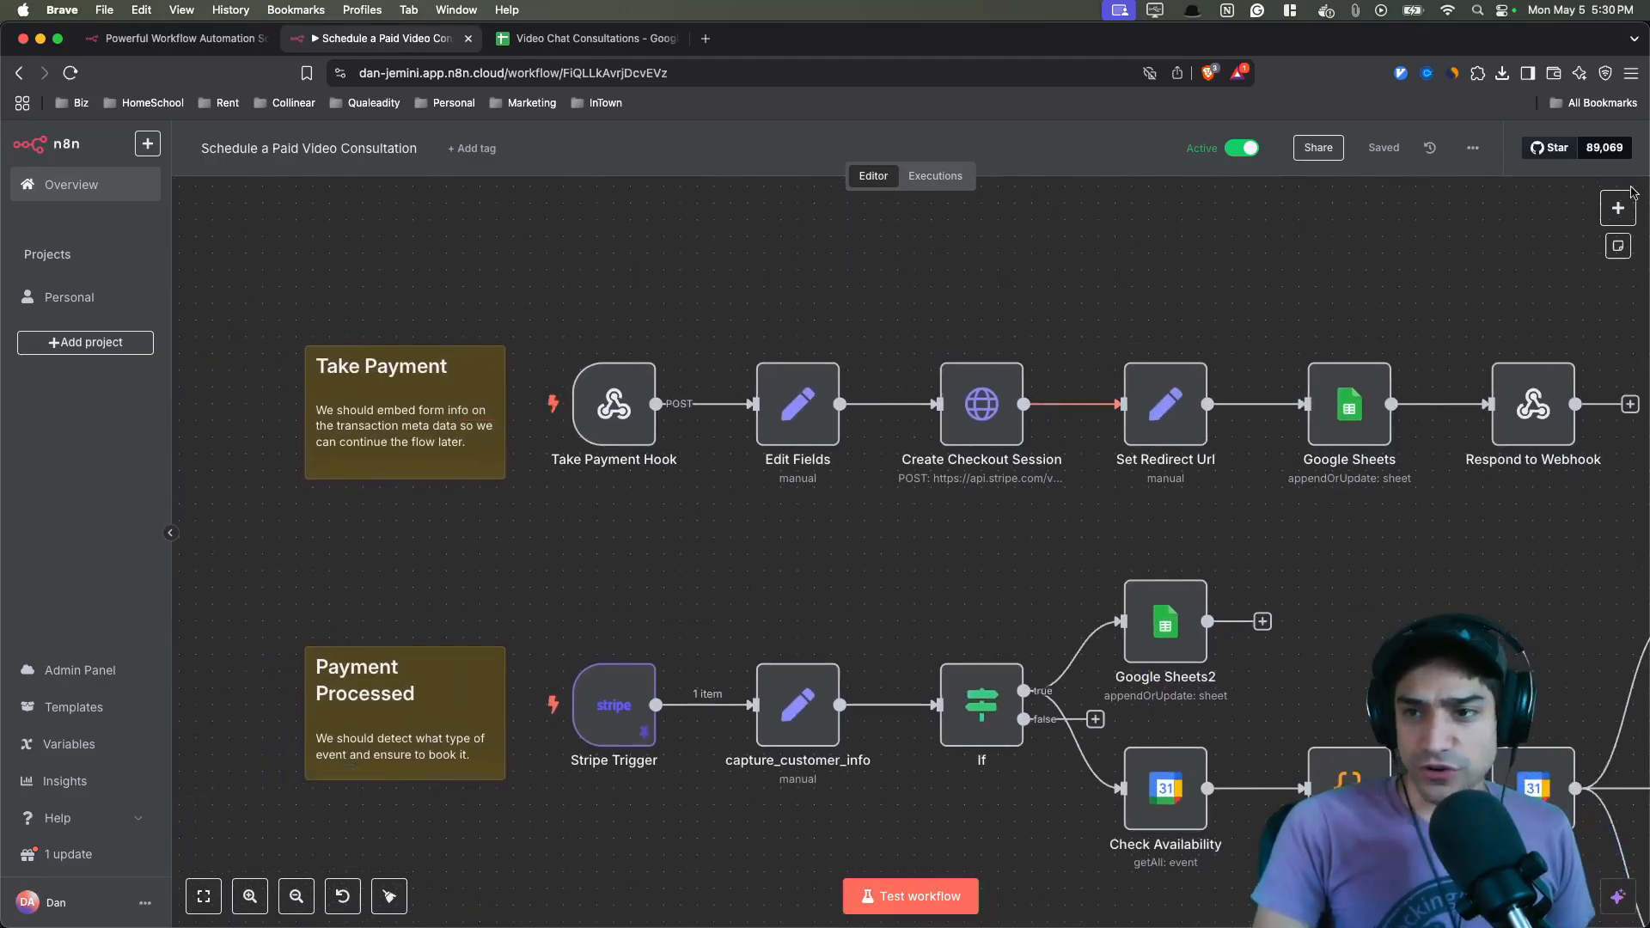
- Search the node list for form nodes, then dismiss the search
left_click(1618, 208)
type("form")
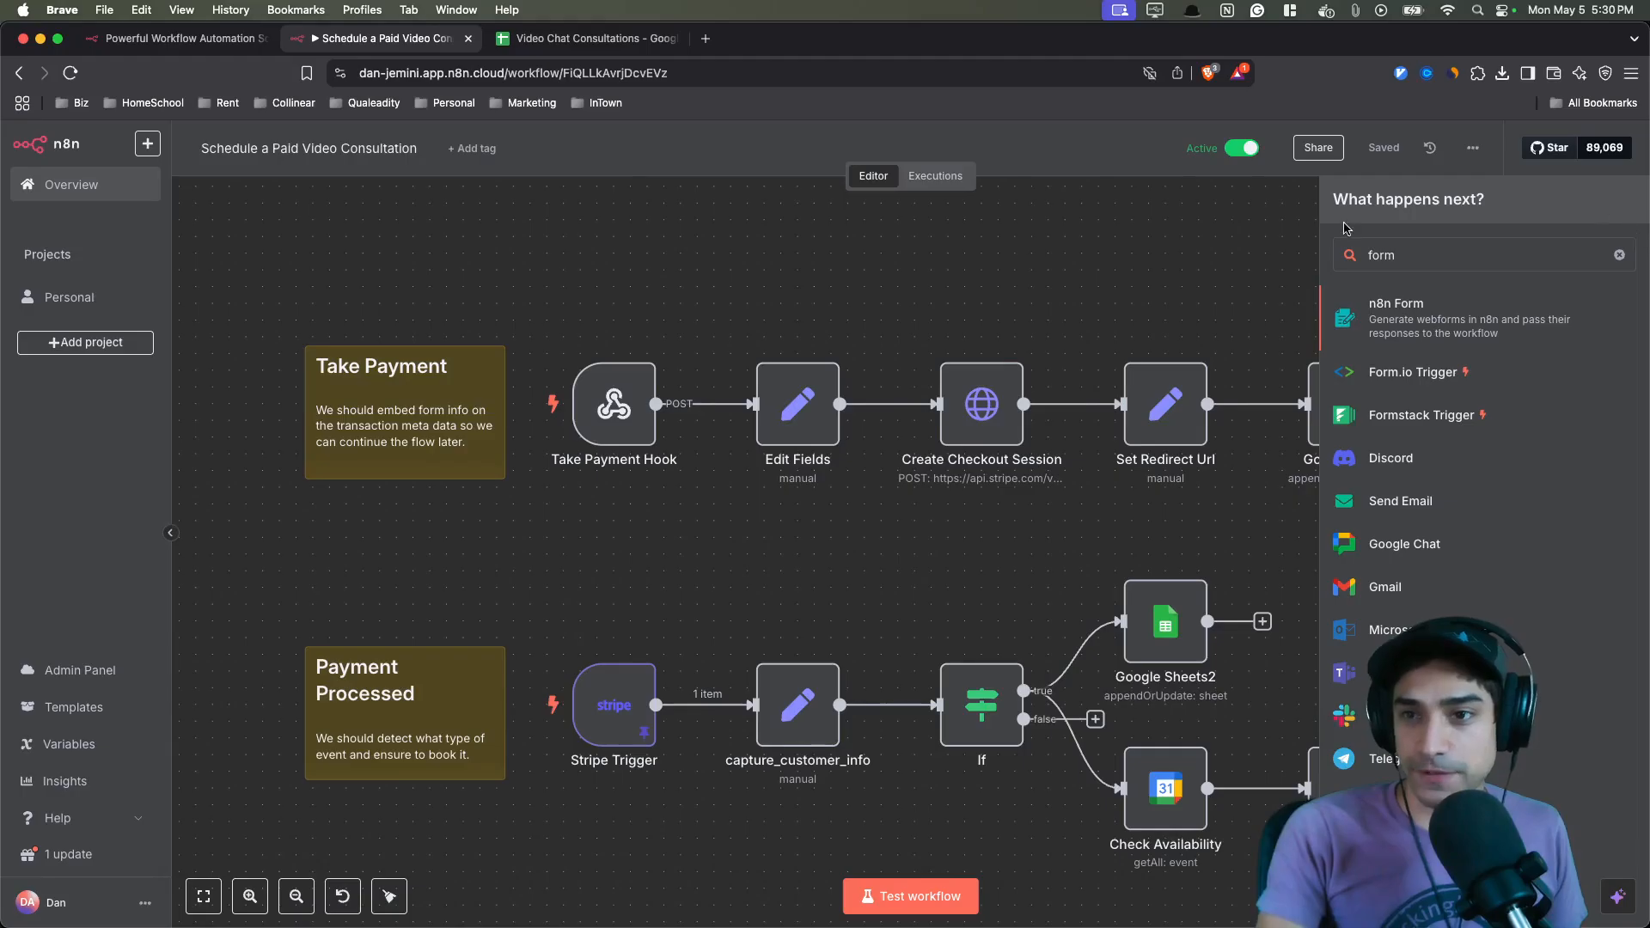
key("Escape")
- Inspect the Take Payment Hook webhook settings and the Edit Fields node's mappings, including success_url
double_click(614, 404)
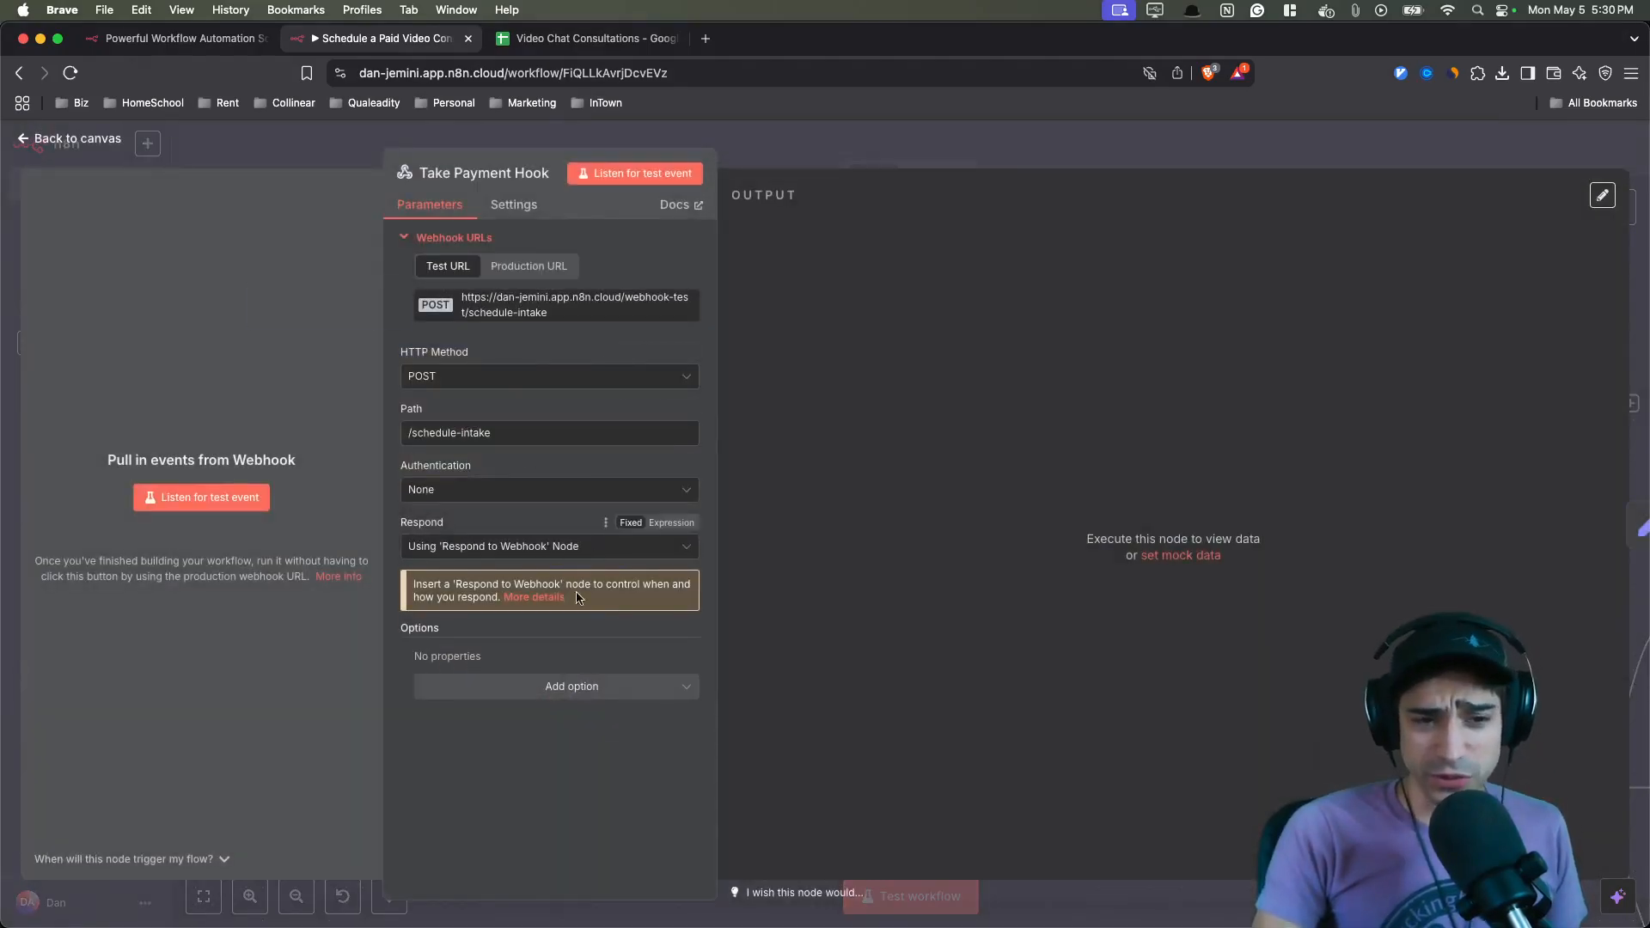
key("Escape")
left_click_drag(925, 517, 793, 532)
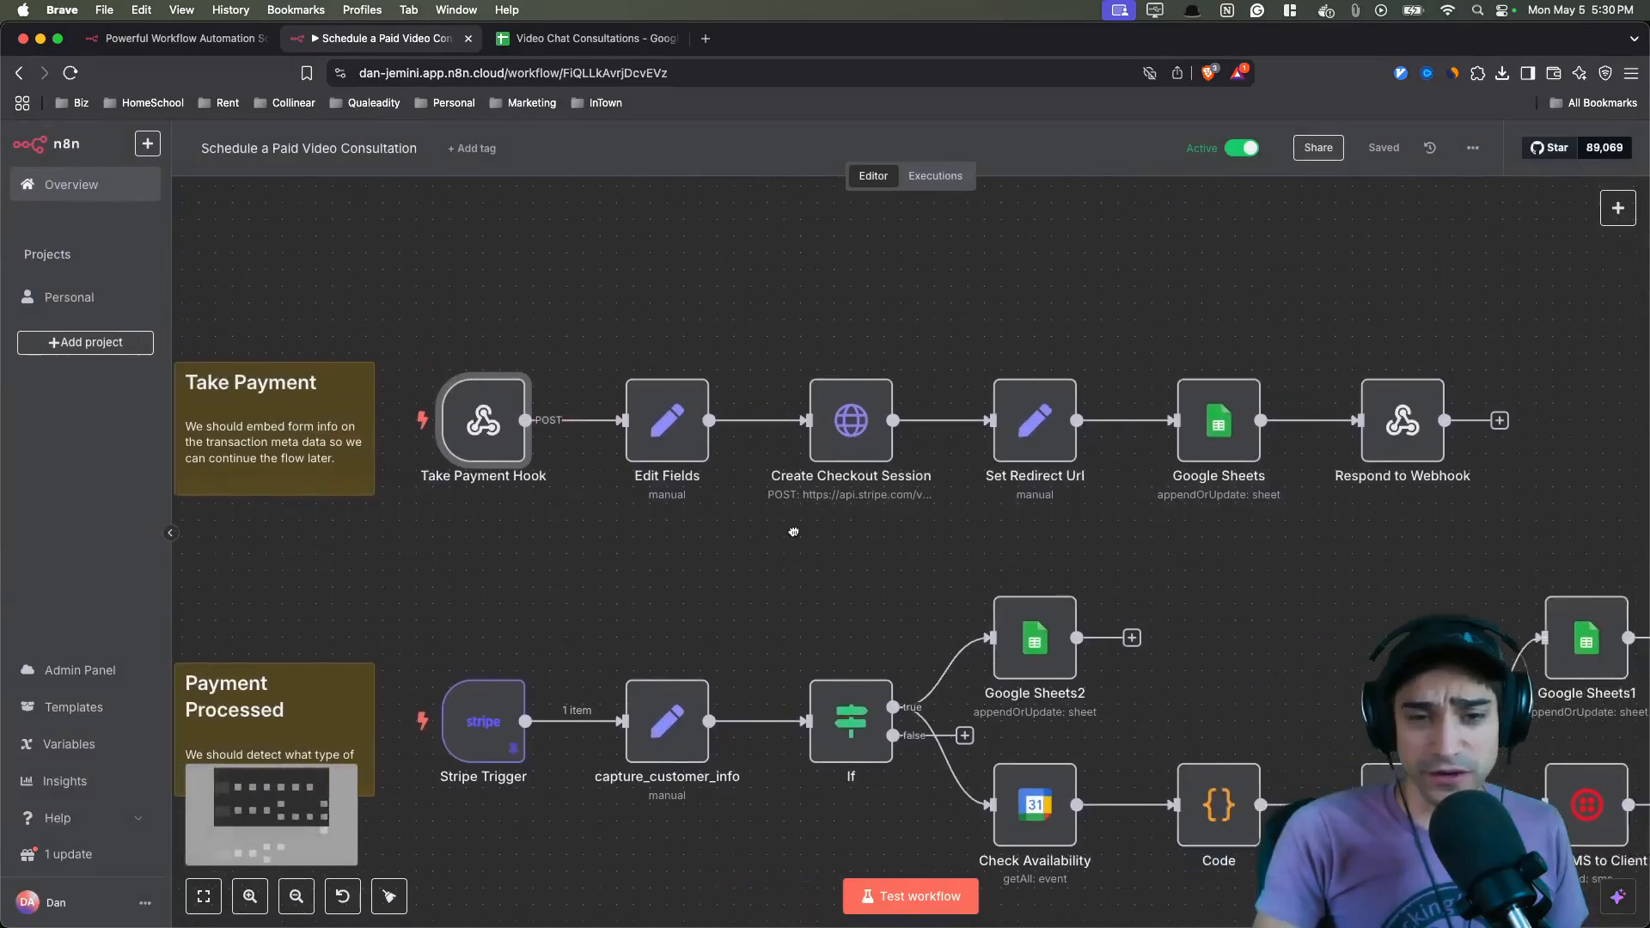
double_click(653, 439)
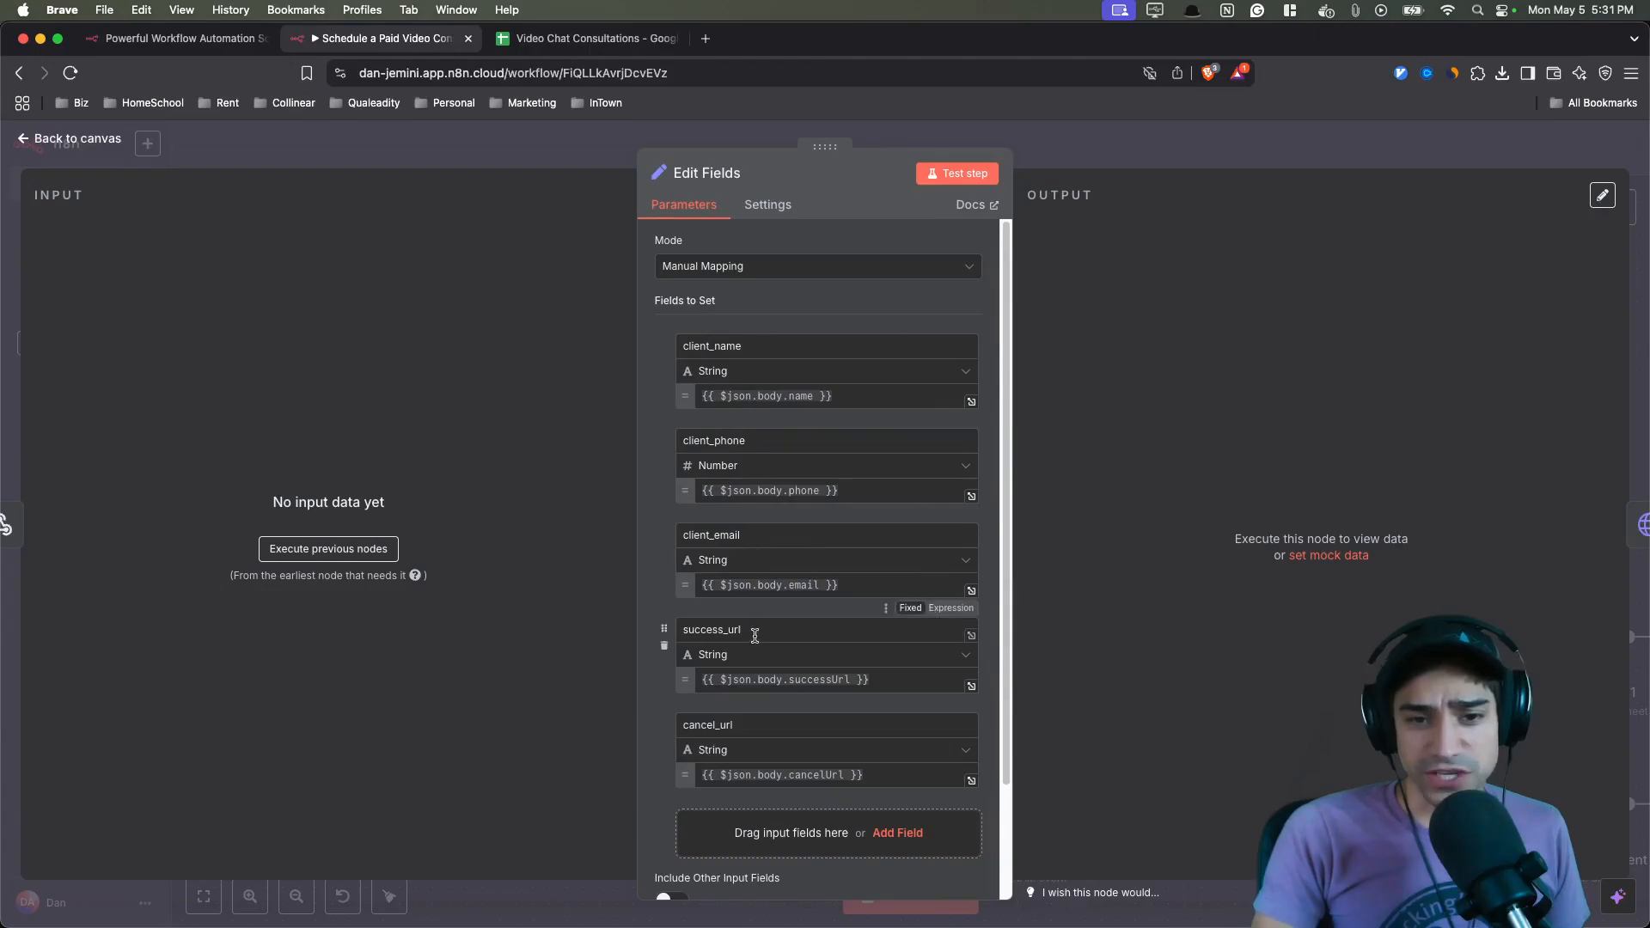
left_click(788, 627)
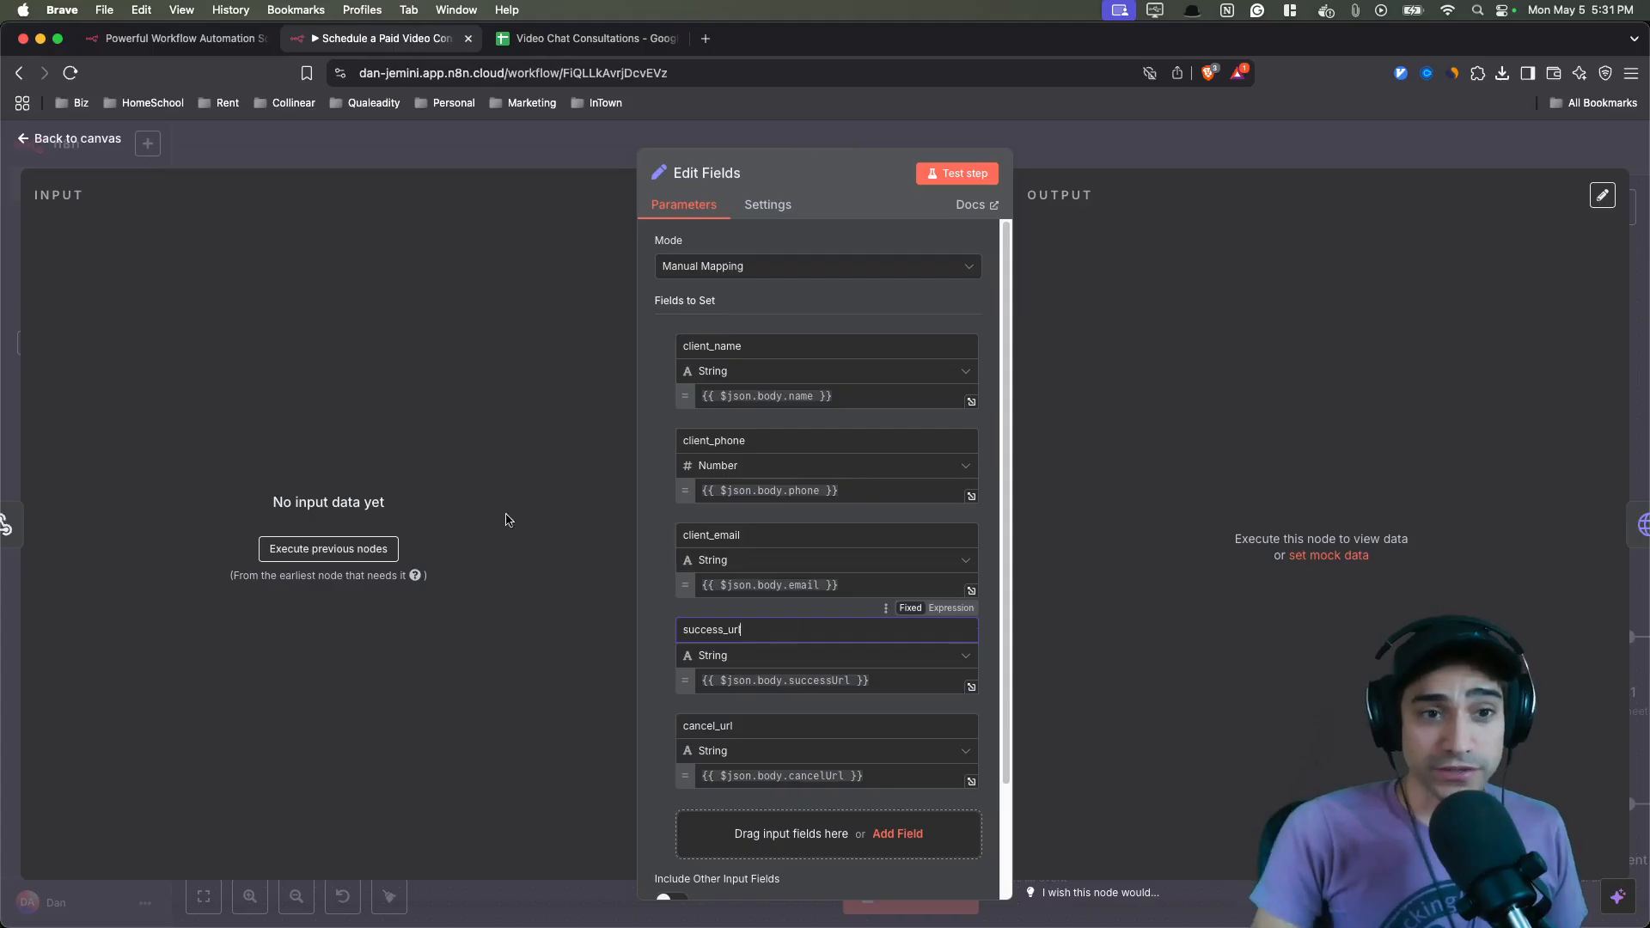
- Review the booking site's Payment Successful page, go back to the consultation form, and return to the editor
key("ctrl+Up")
left_click(1379, 354)
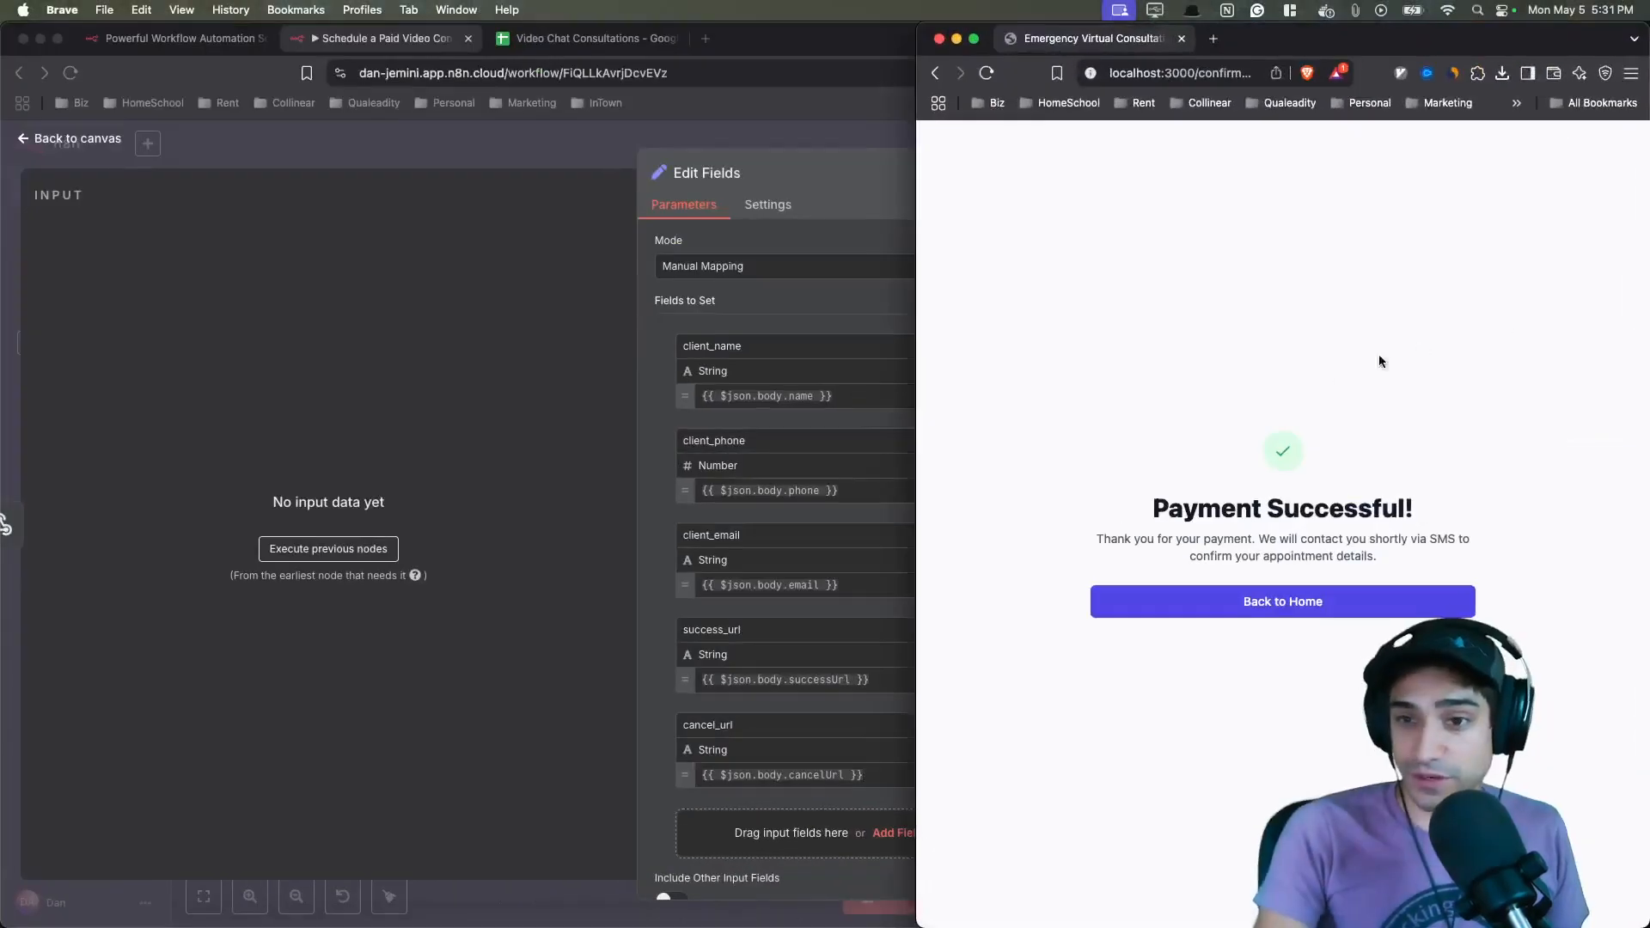
left_click_drag(1165, 528, 1414, 508)
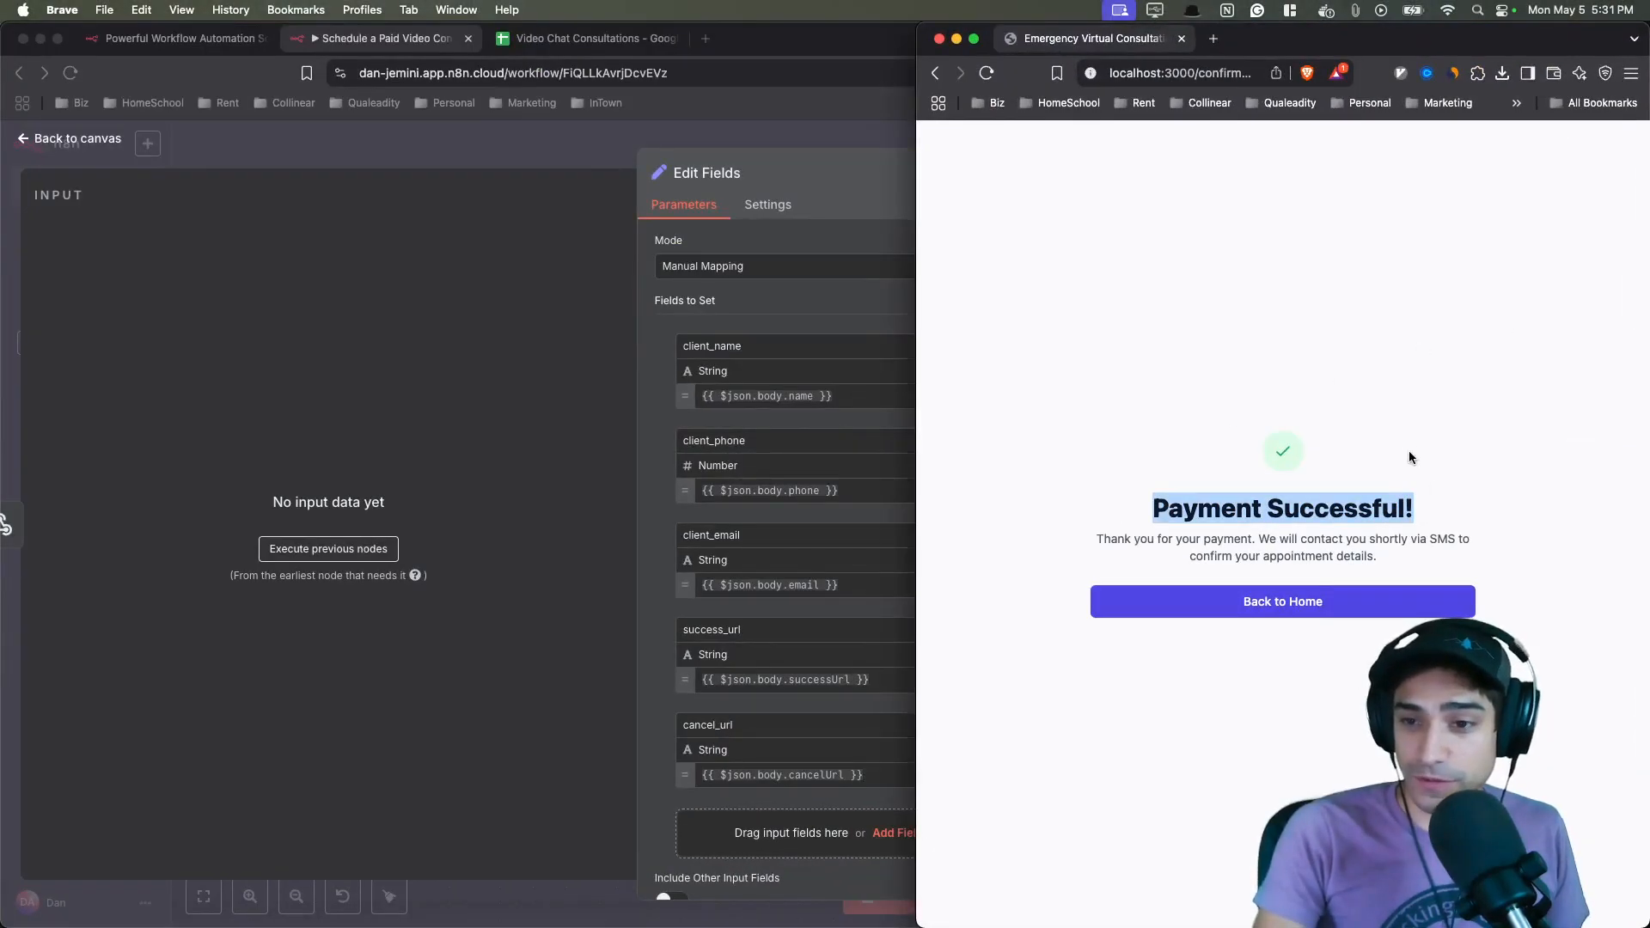
left_click(1301, 599)
left_click_drag(1161, 378, 1337, 746)
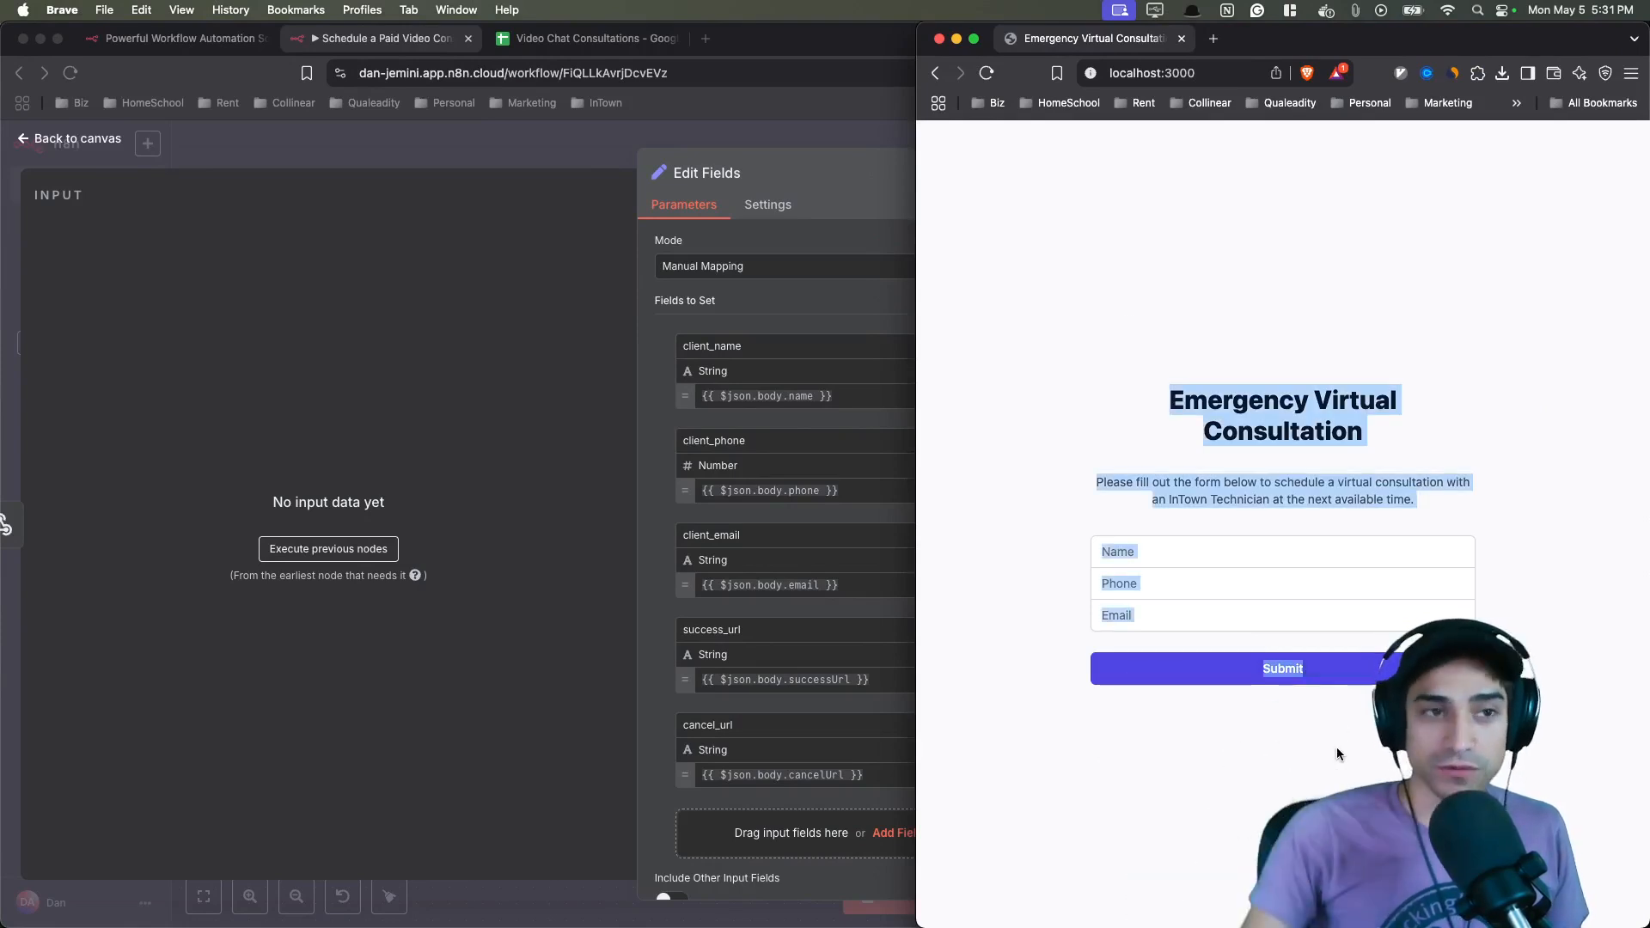
left_click(539, 419)
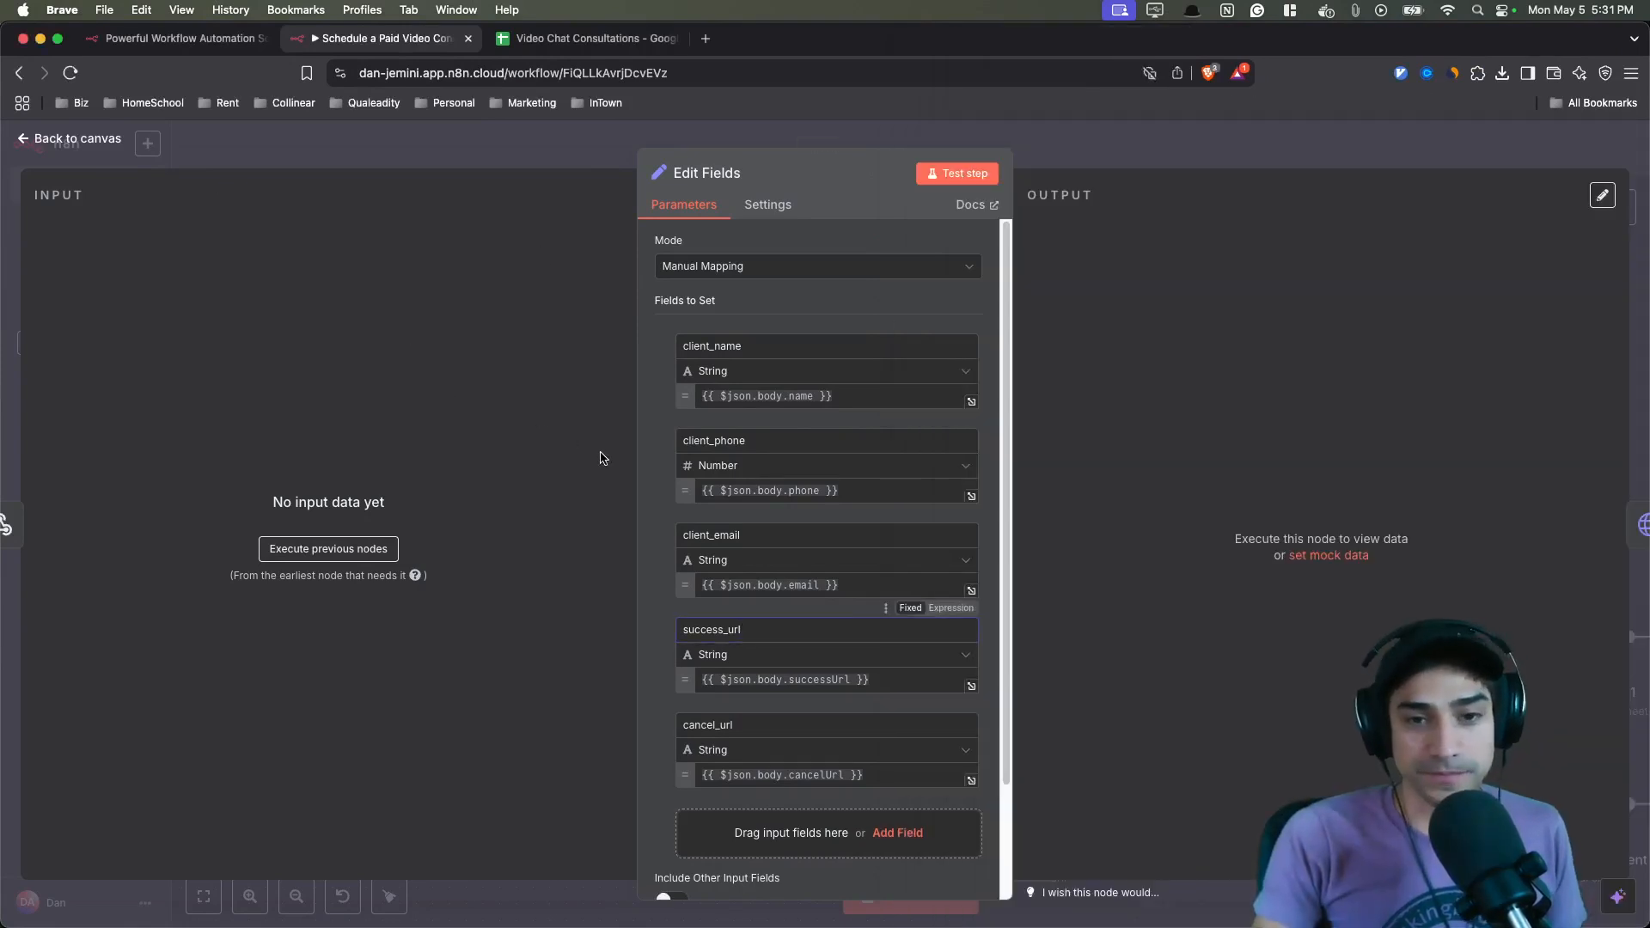
- Add a Stripe 'Create a charge' node to the canvas and open its documentation
key("Escape")
scroll(739, 481, "down", 3)
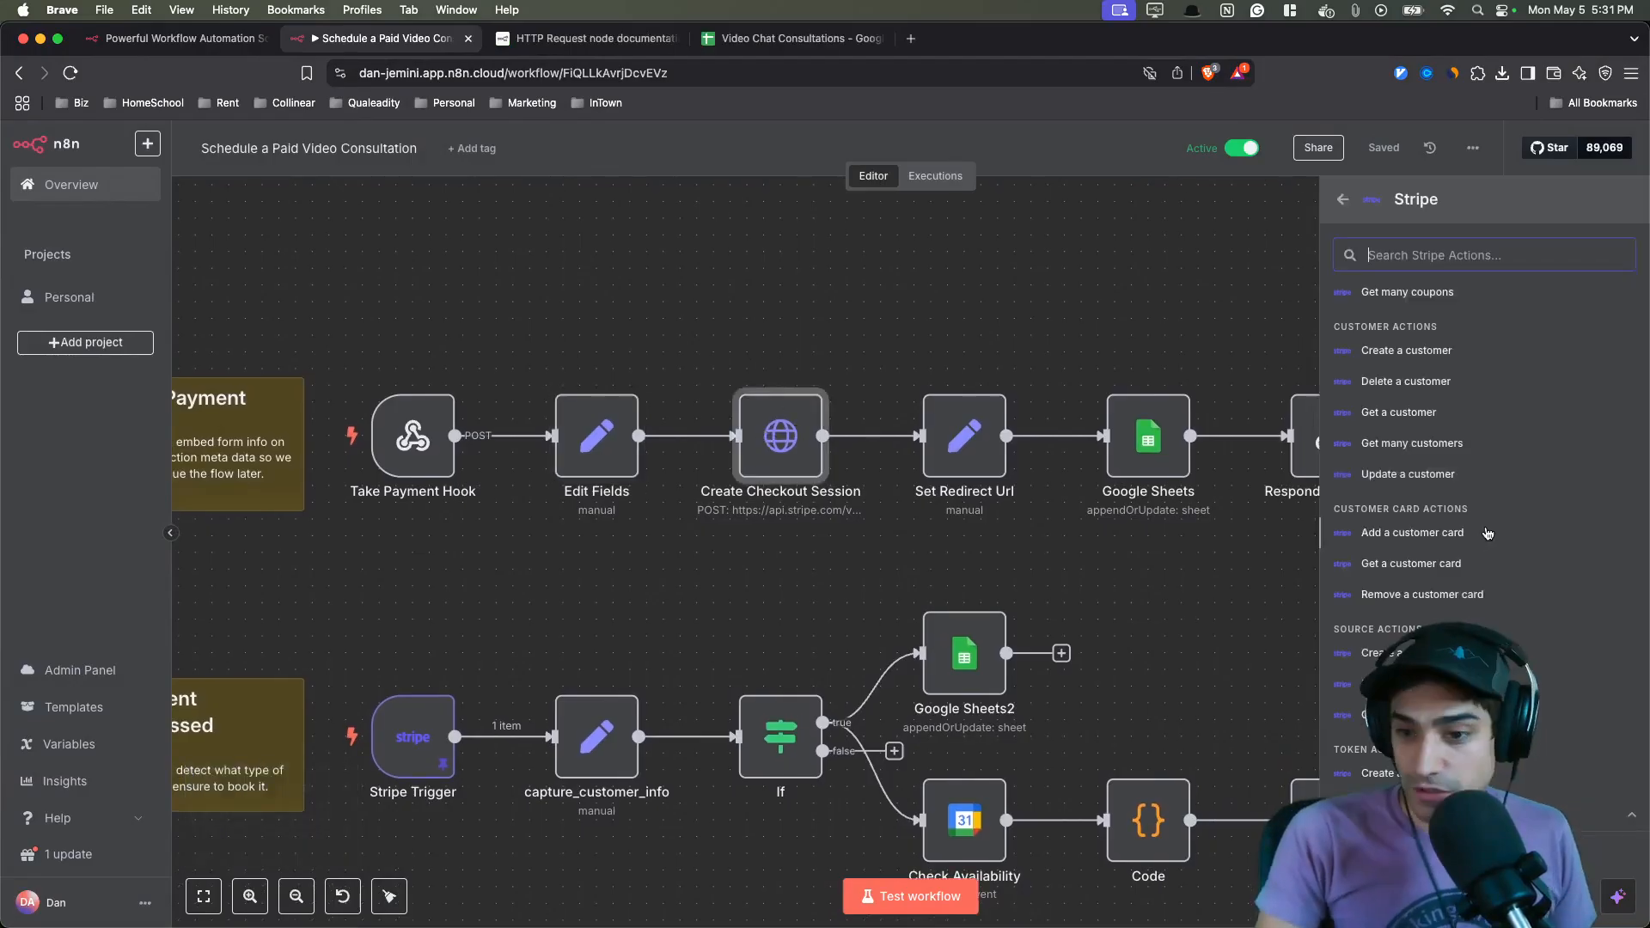
scroll(1488, 534, "up", 4)
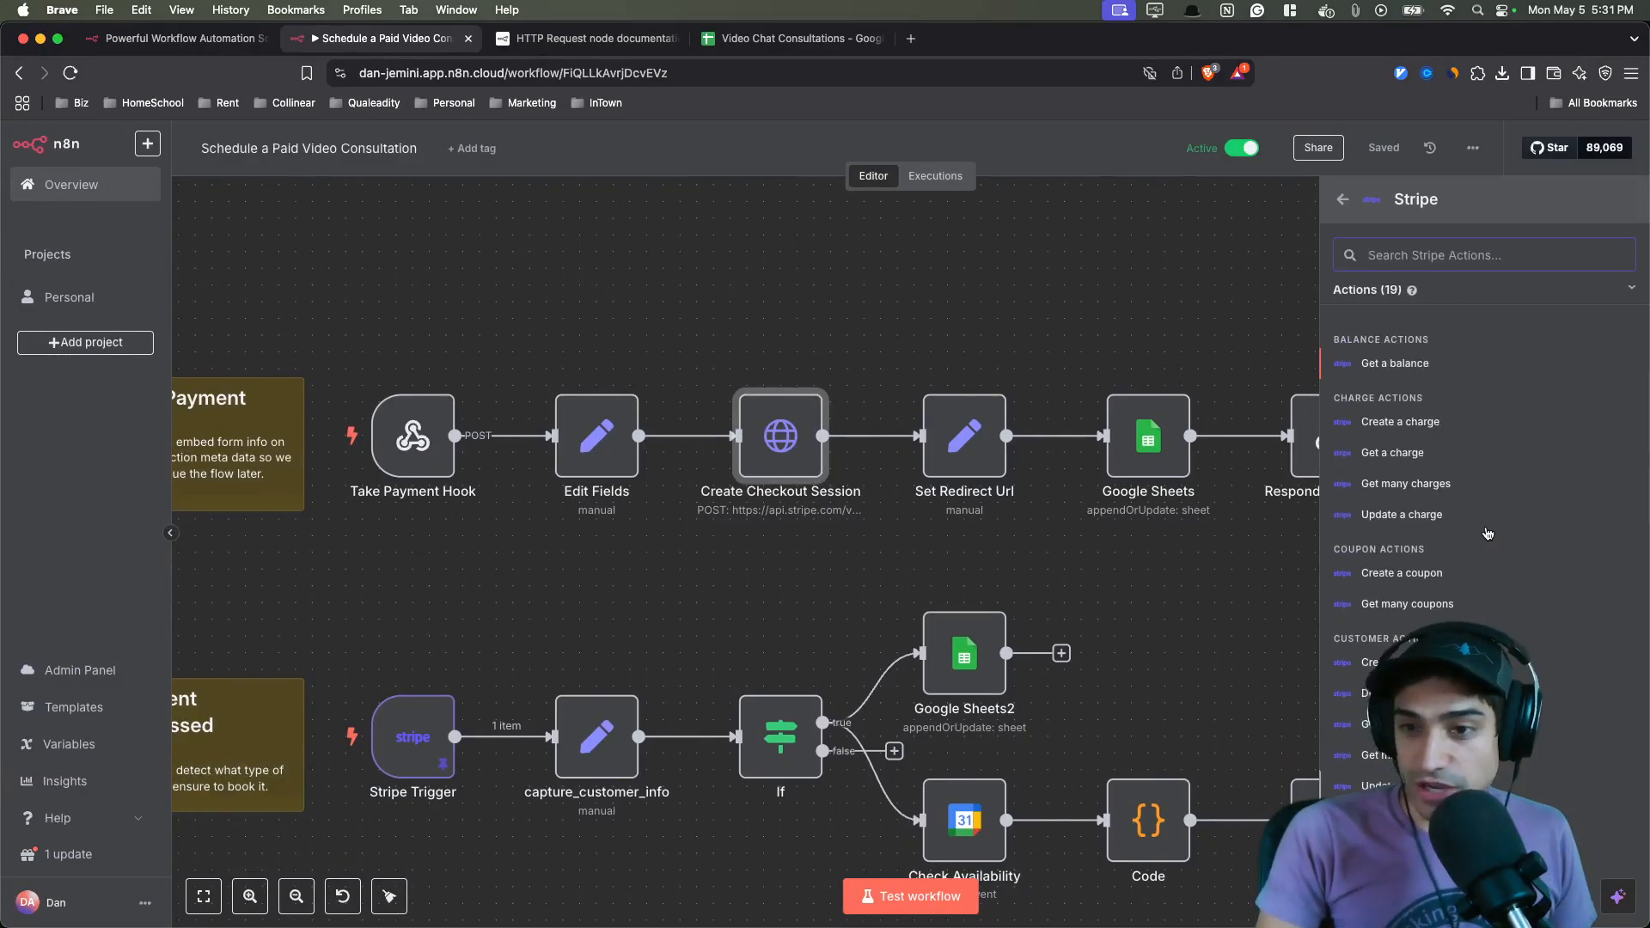
left_click(1407, 435)
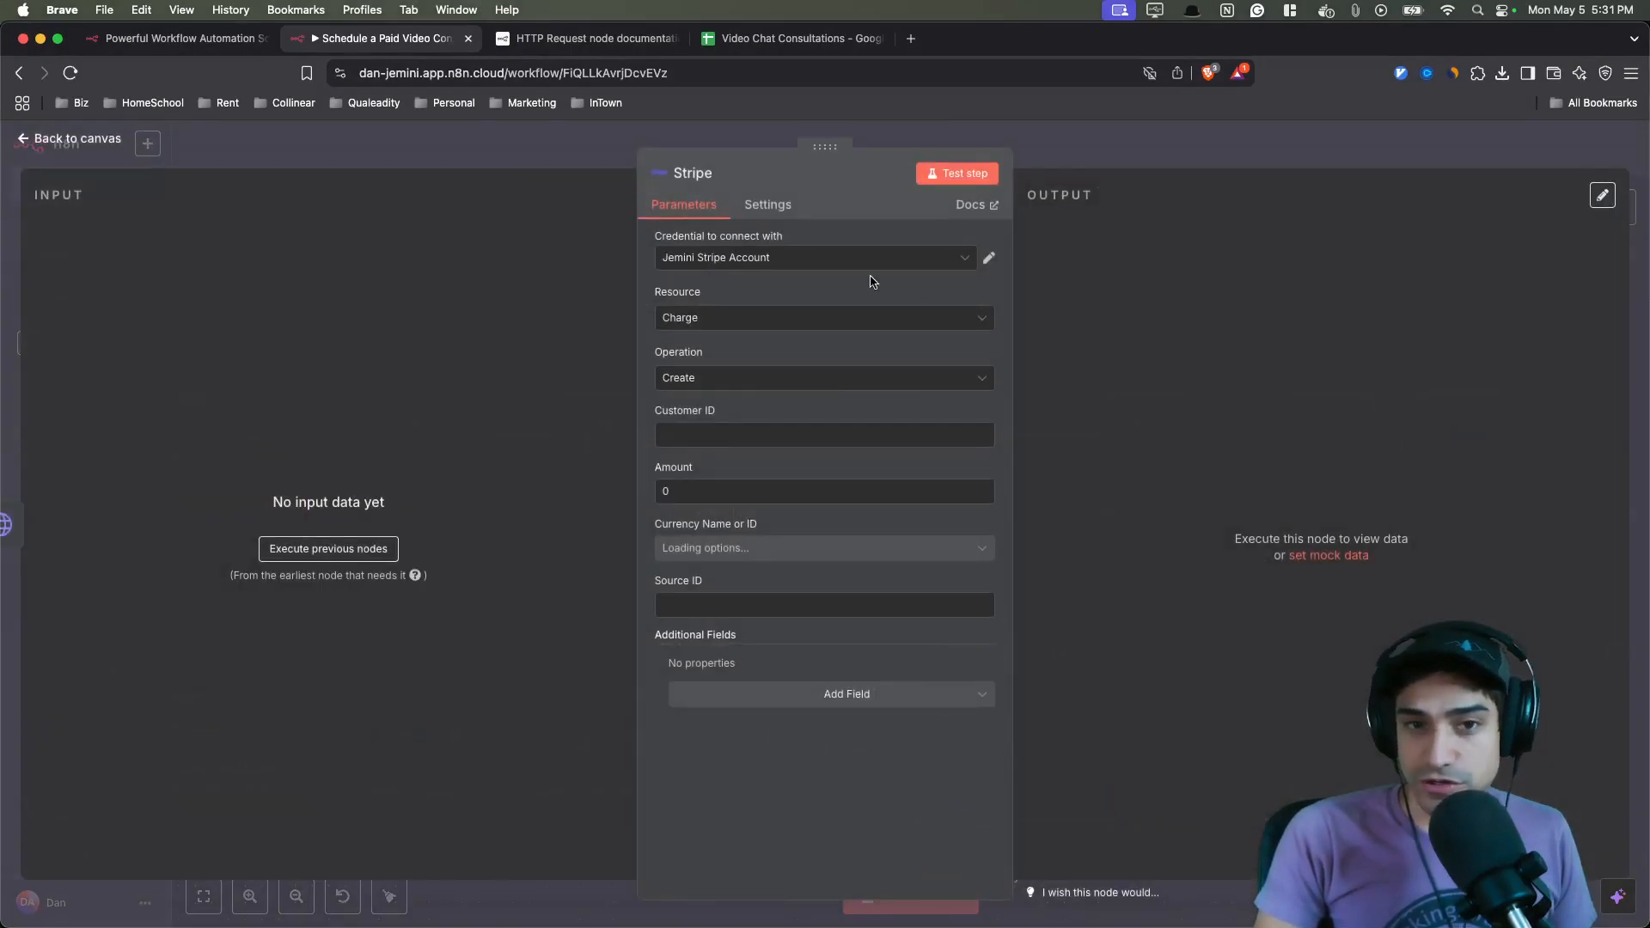
left_click(972, 204)
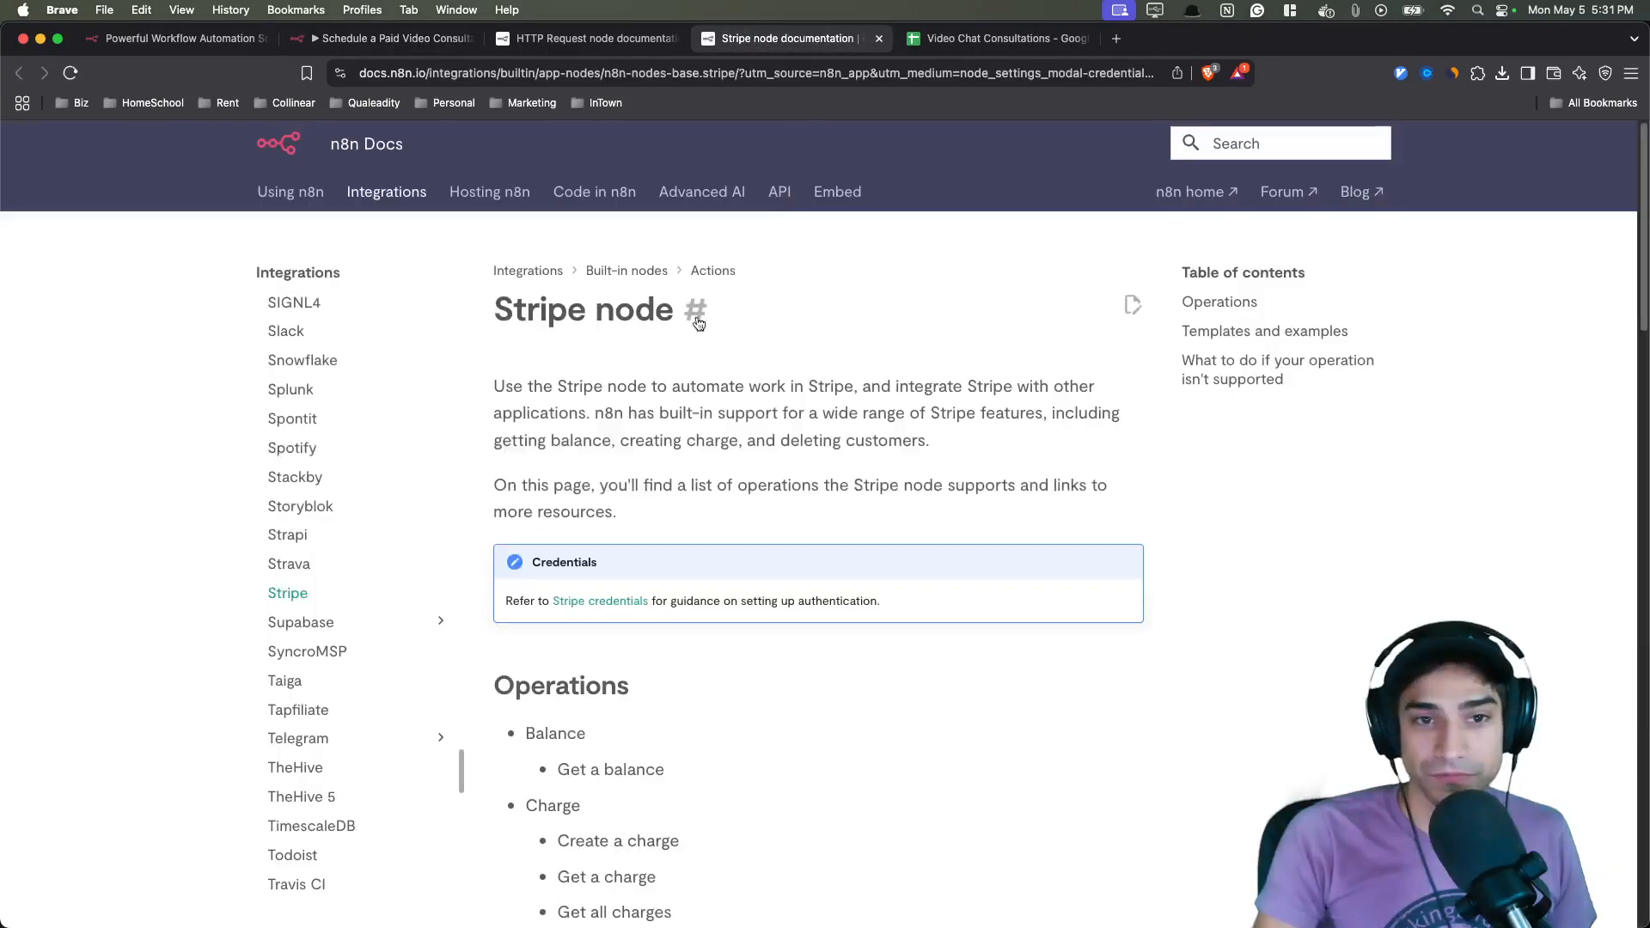
- Browse the Stripe node's templates, open 'Simplest way to create a Stripe Payment Link', then close it and return to the editor
scroll(657, 508, "down", 10)
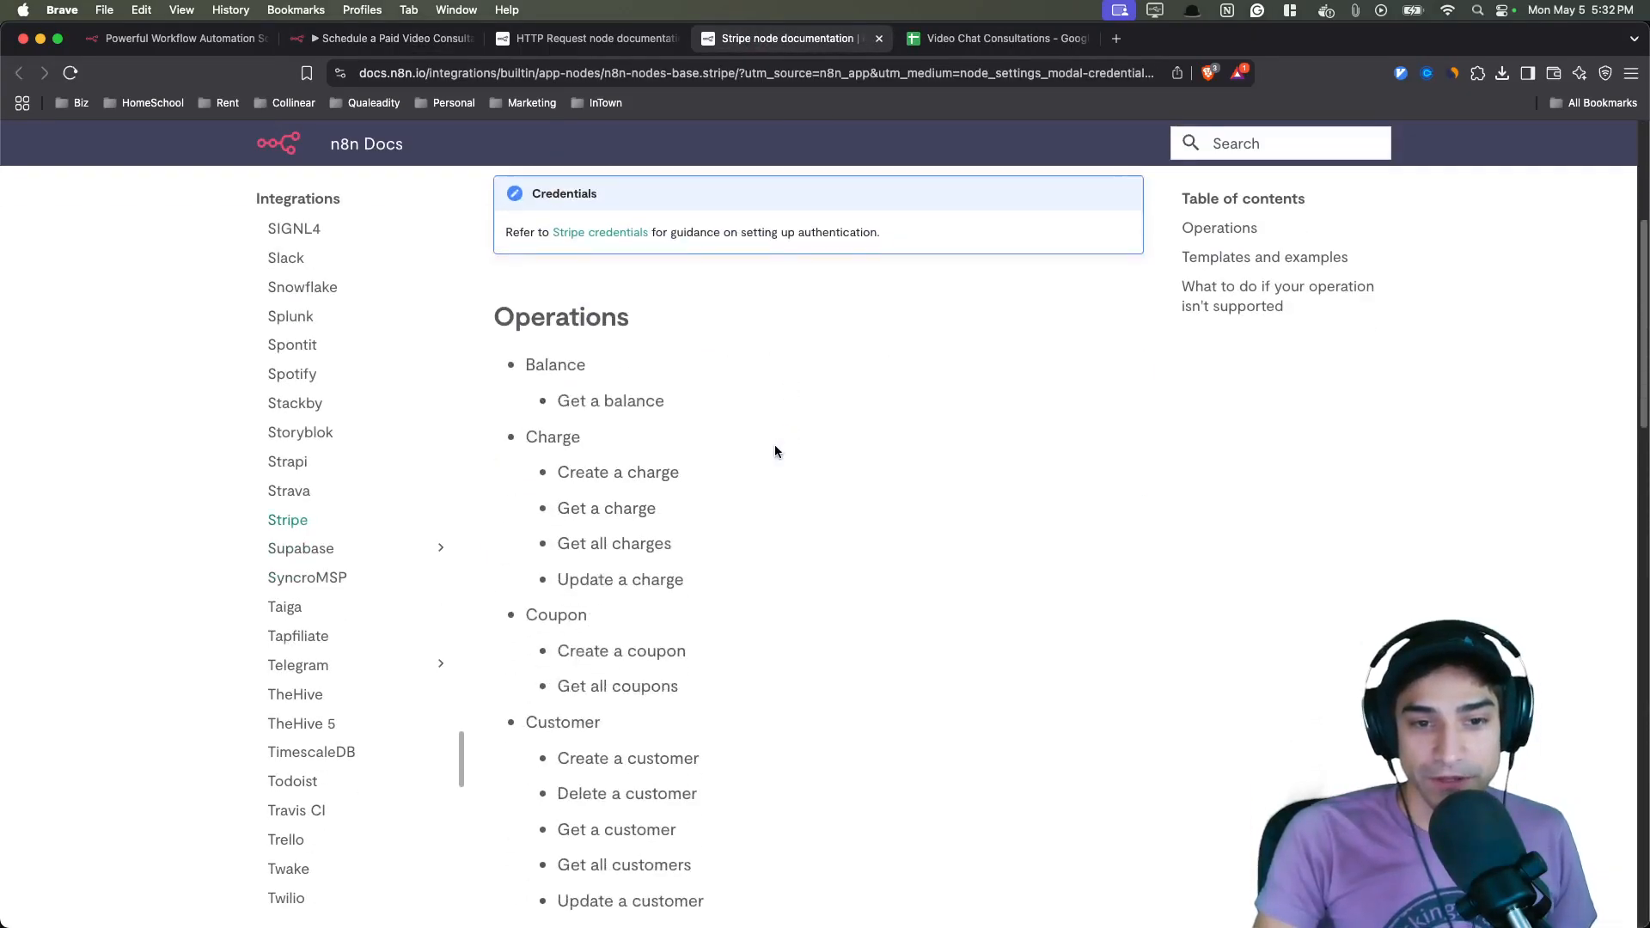
scroll(775, 451, "down", 8)
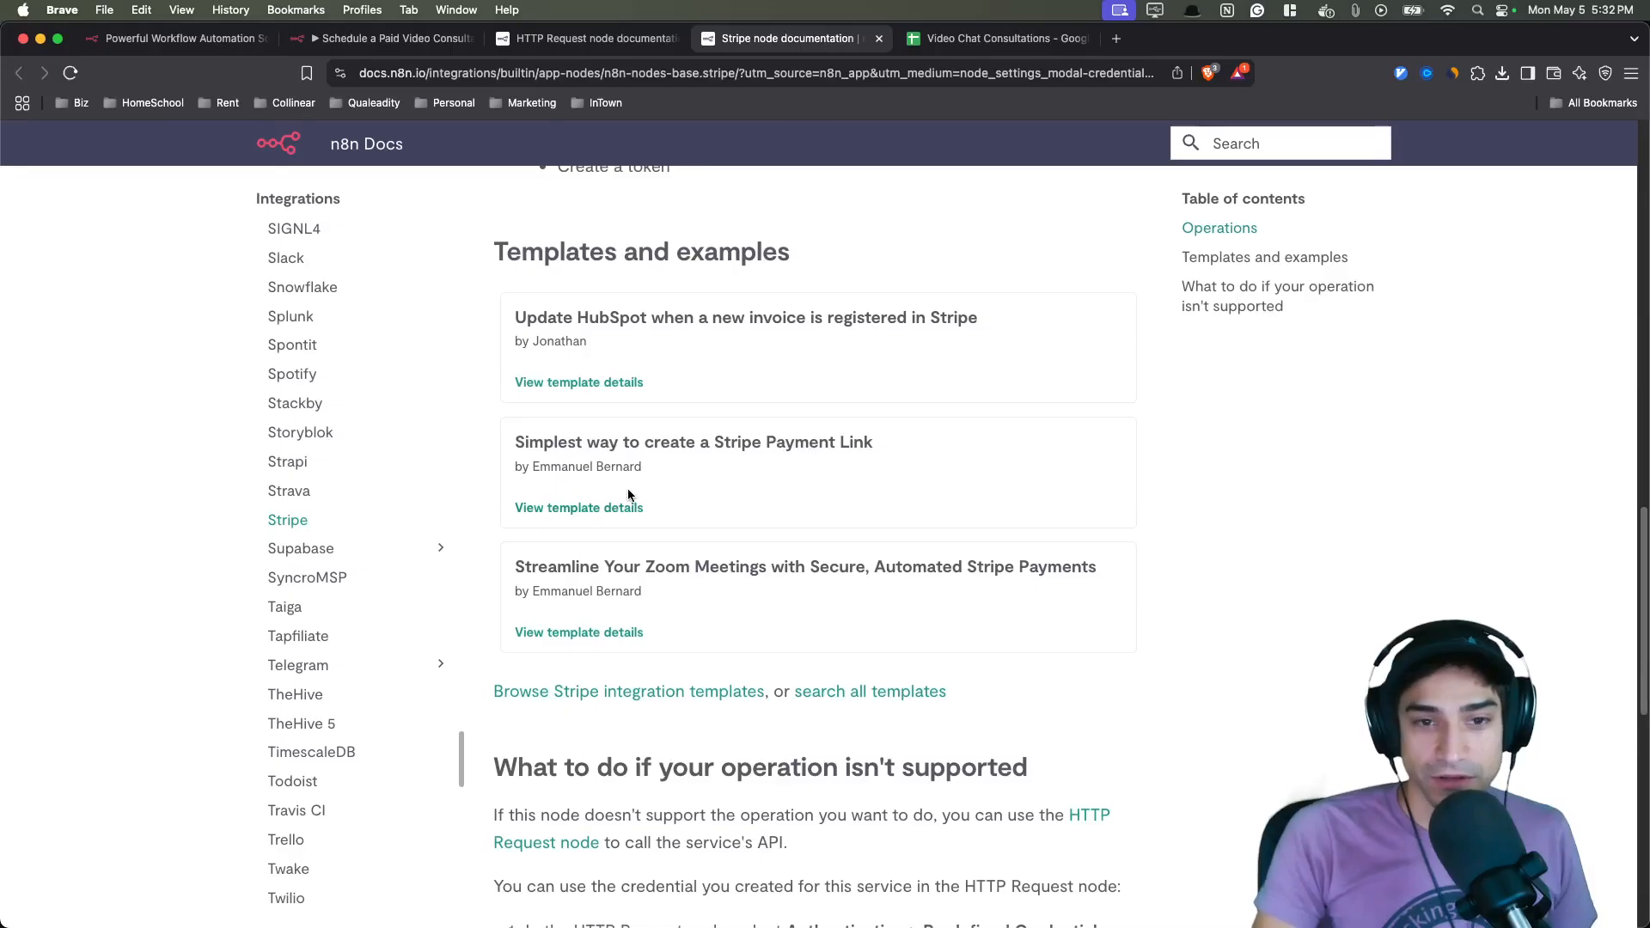
left_click_drag(591, 444, 873, 444)
left_click_drag(689, 444, 525, 449)
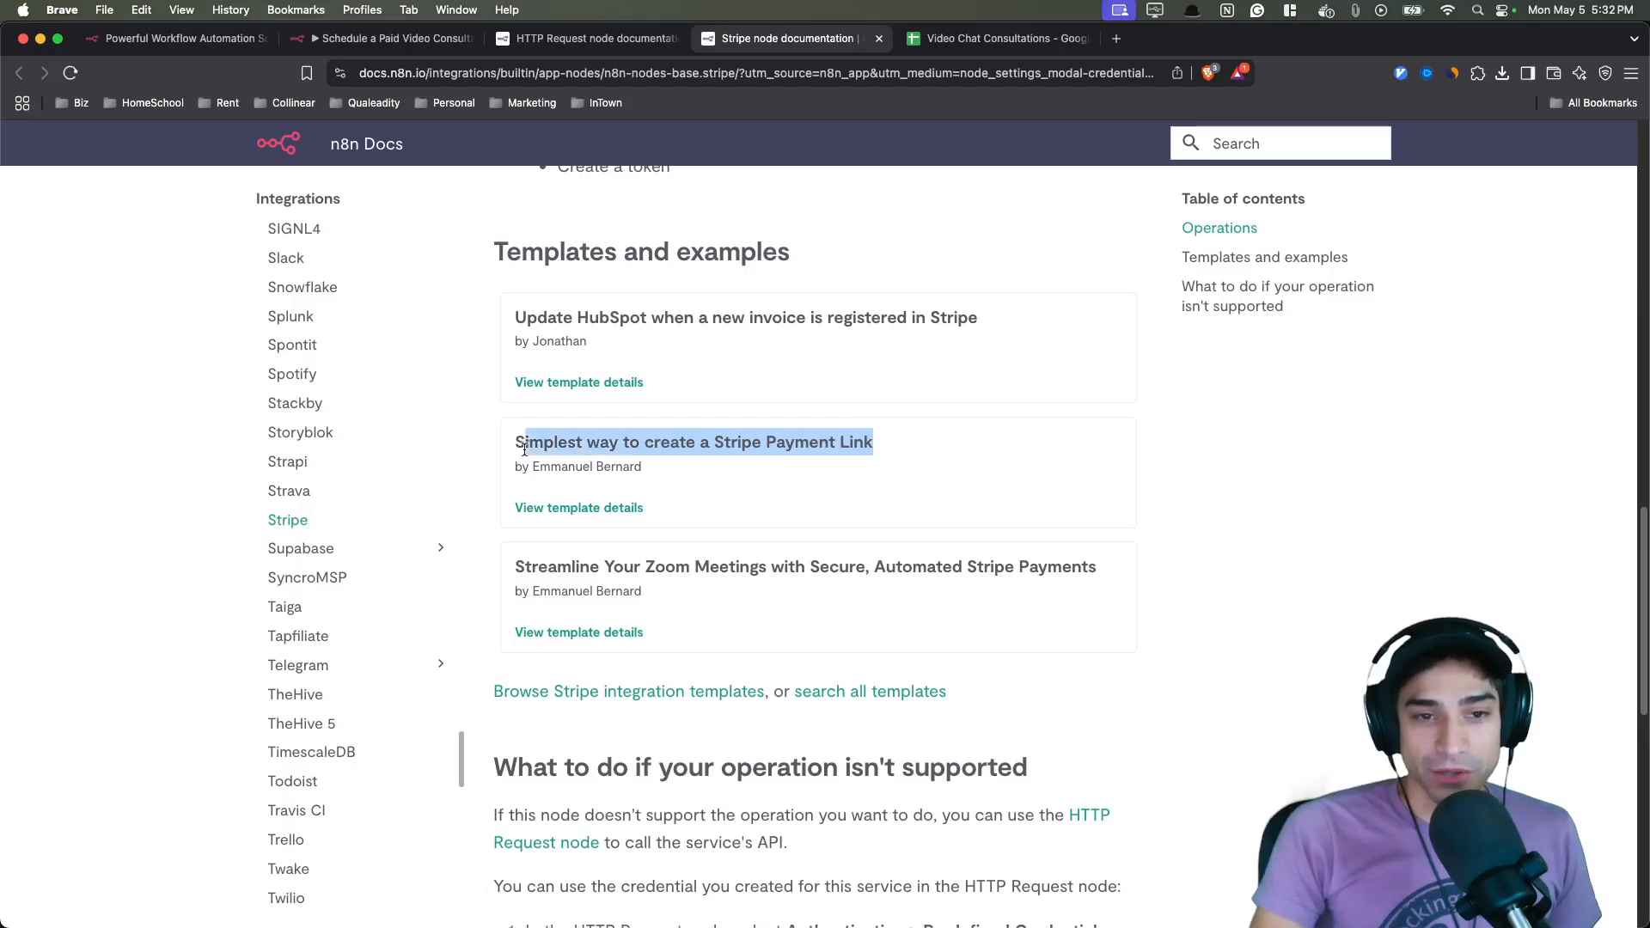
left_click(631, 508)
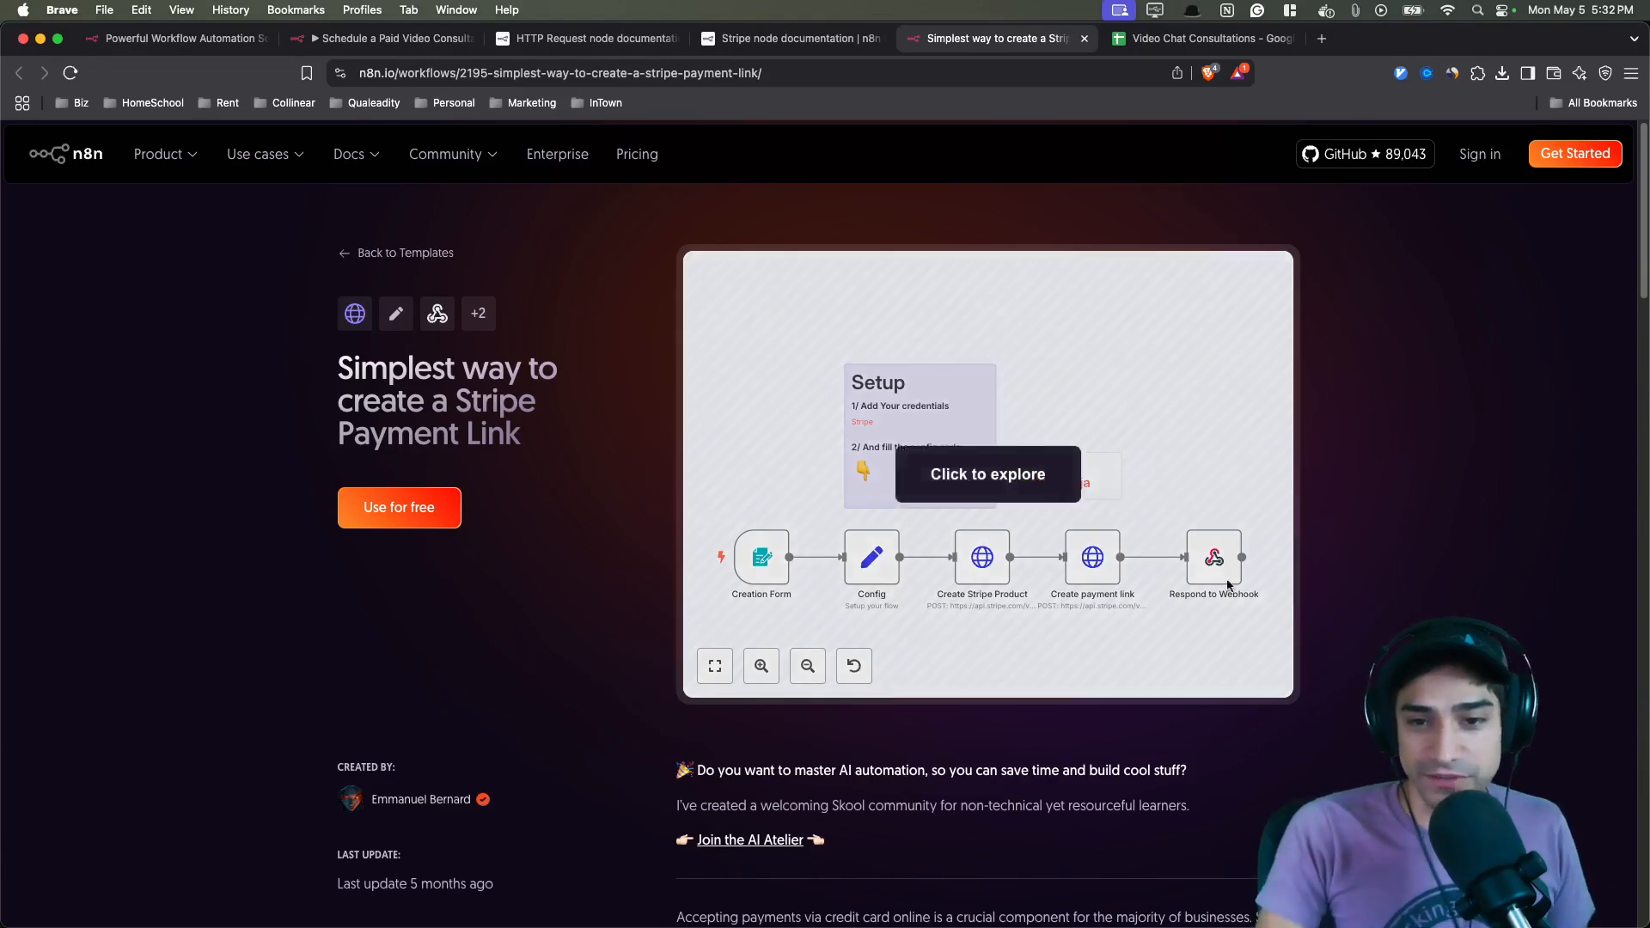
key("super+w")
left_click(630, 39)
key("super+shift+bracketleft")
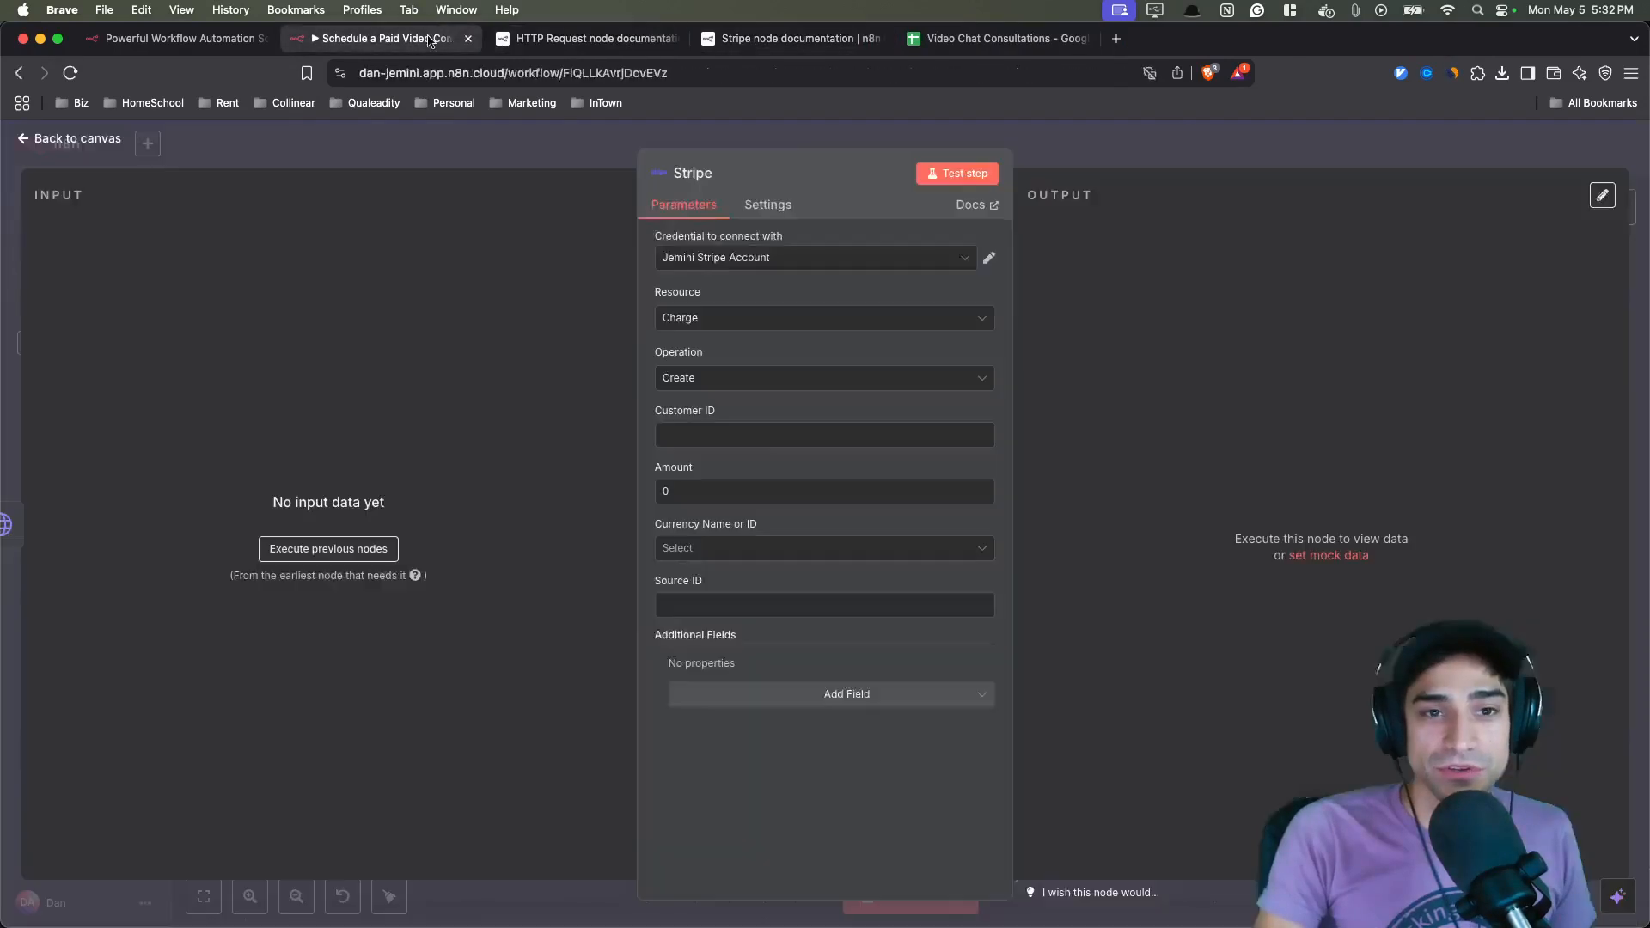
- Close the Stripe node and inspect the Create Checkout Session node's URL and body parameters
left_click_drag(712, 177, 611, 174)
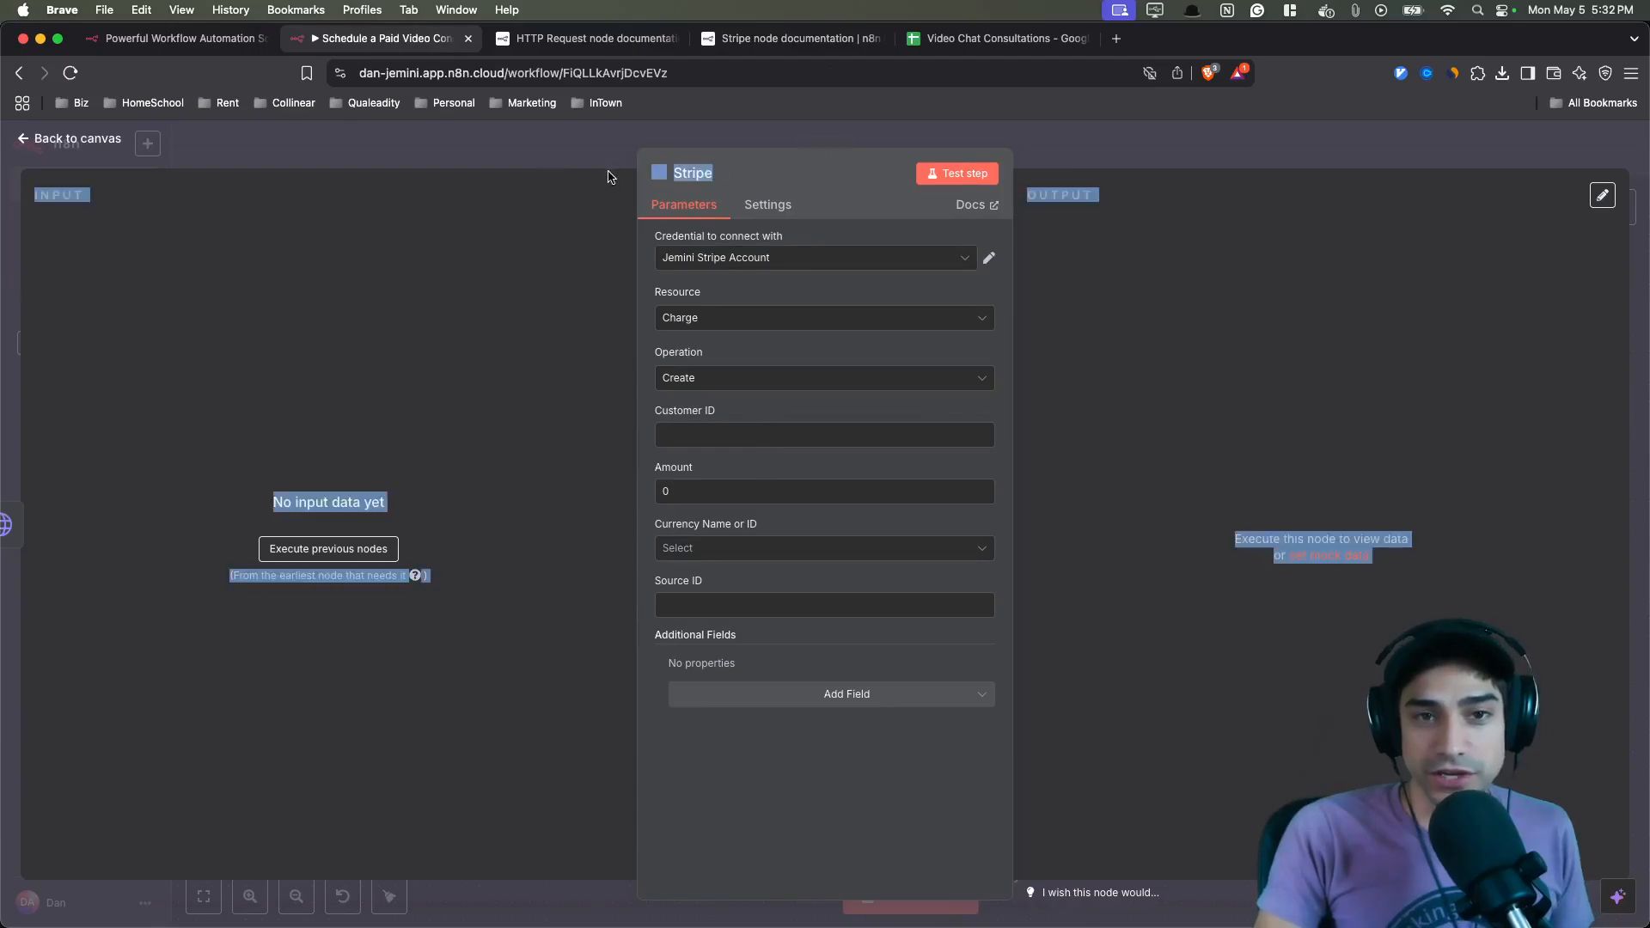
left_click(611, 175)
key("Escape")
double_click(772, 441)
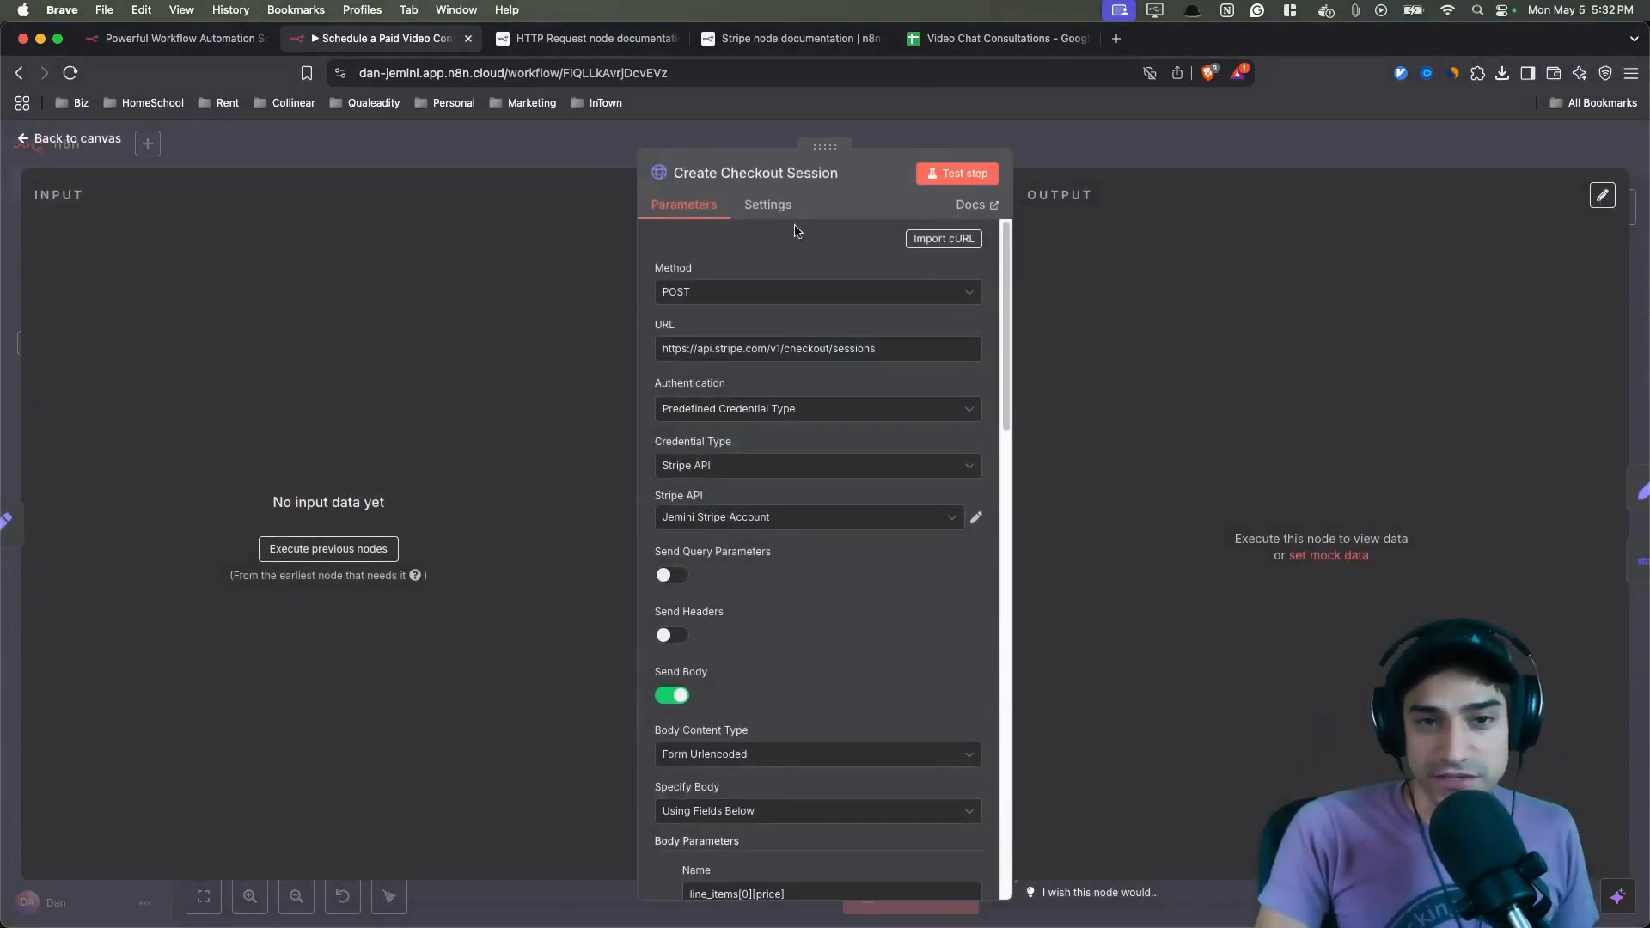
left_click_drag(880, 349, 775, 354)
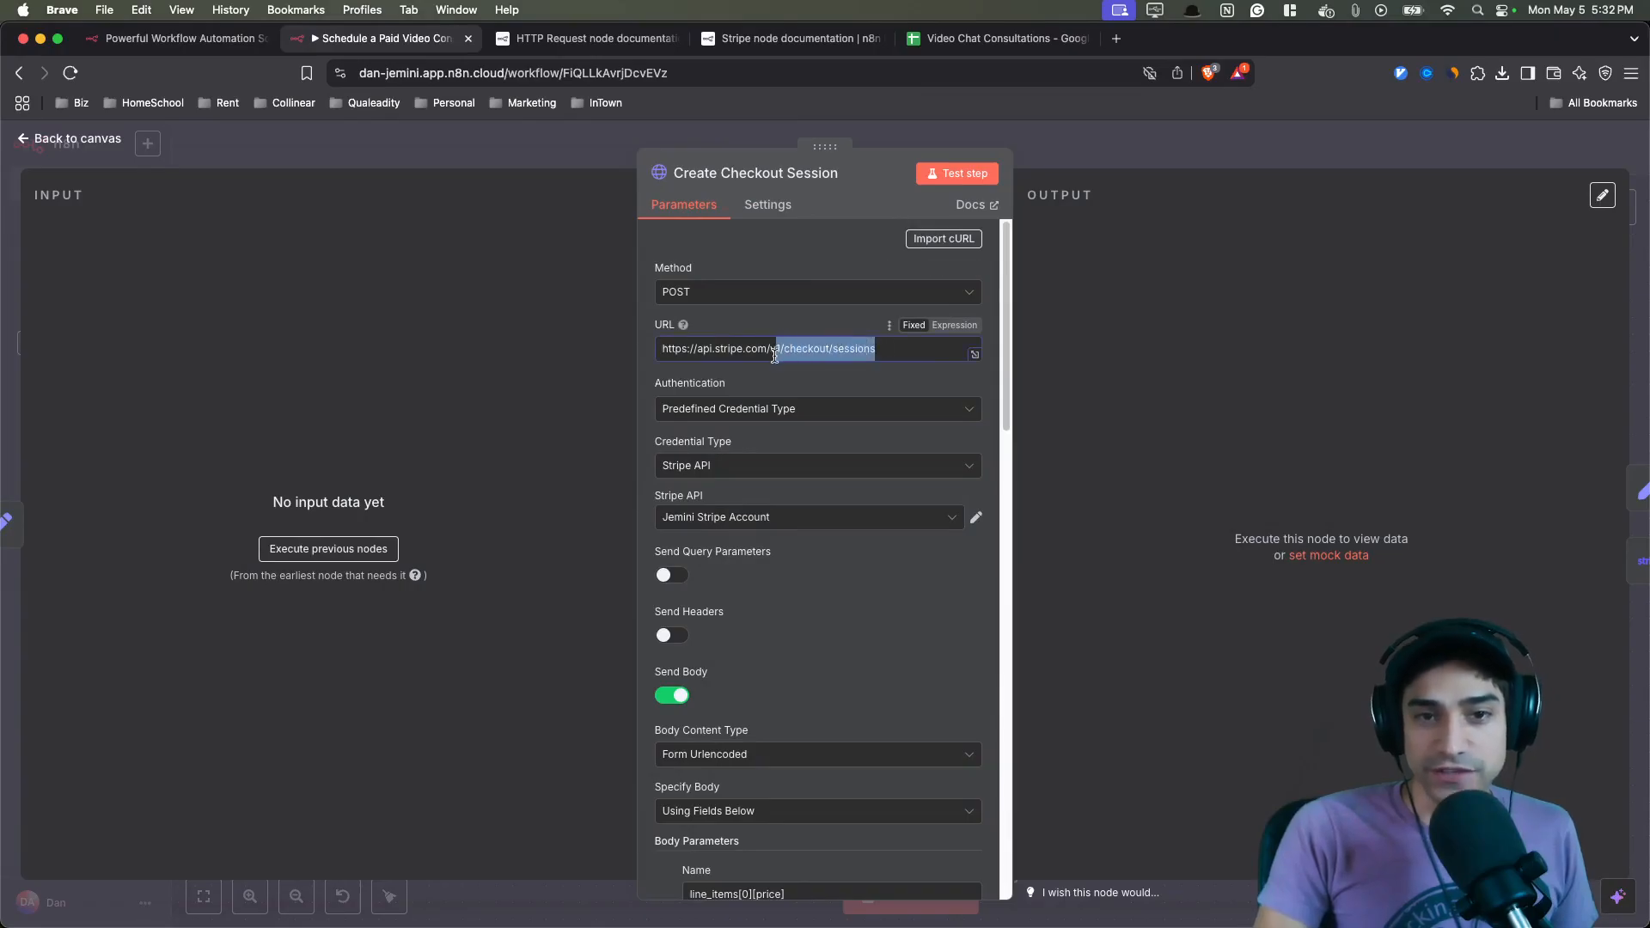
left_click(832, 380)
scroll(833, 447, "down", 6)
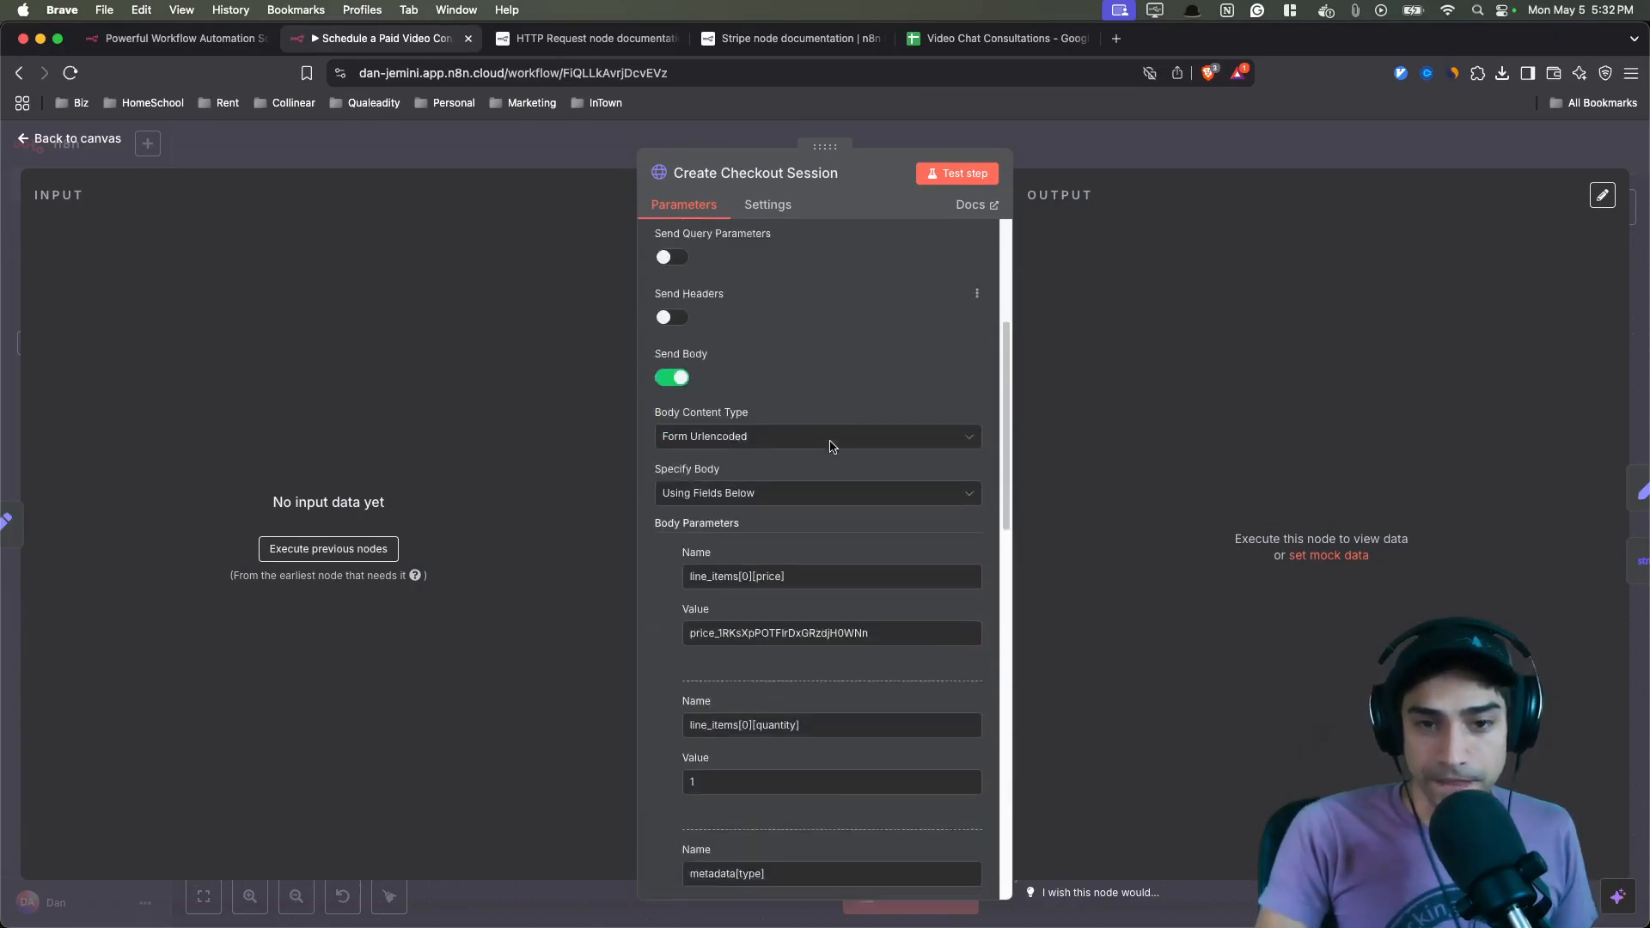
scroll(829, 395, "down", 1)
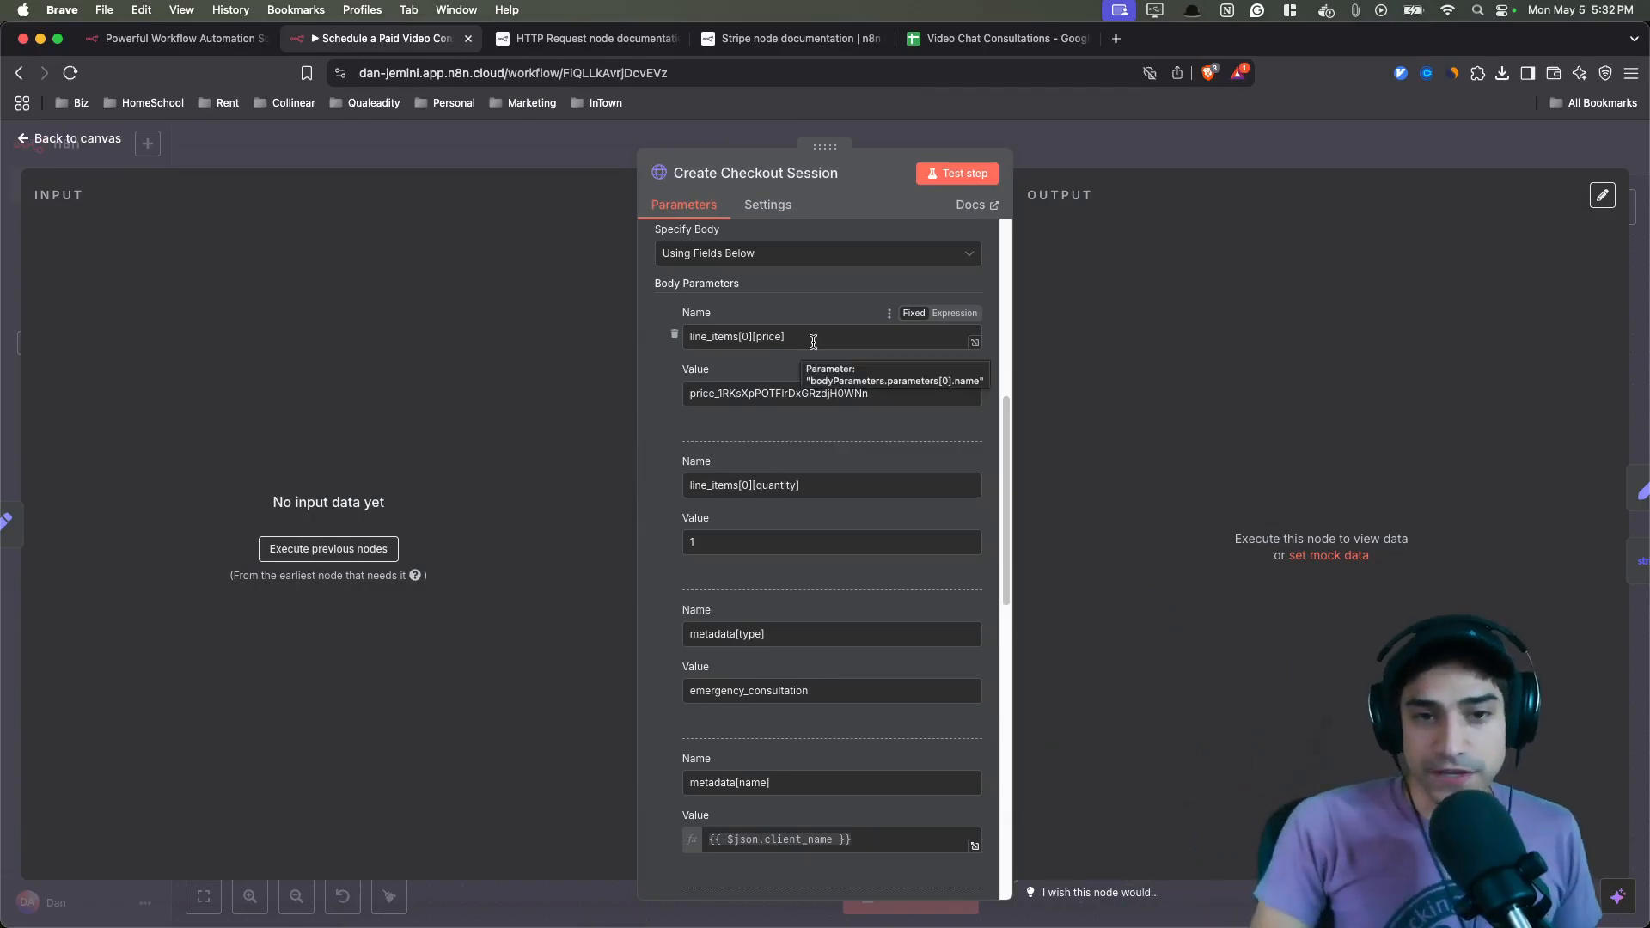
left_click_drag(837, 346, 674, 349)
left_click(675, 420)
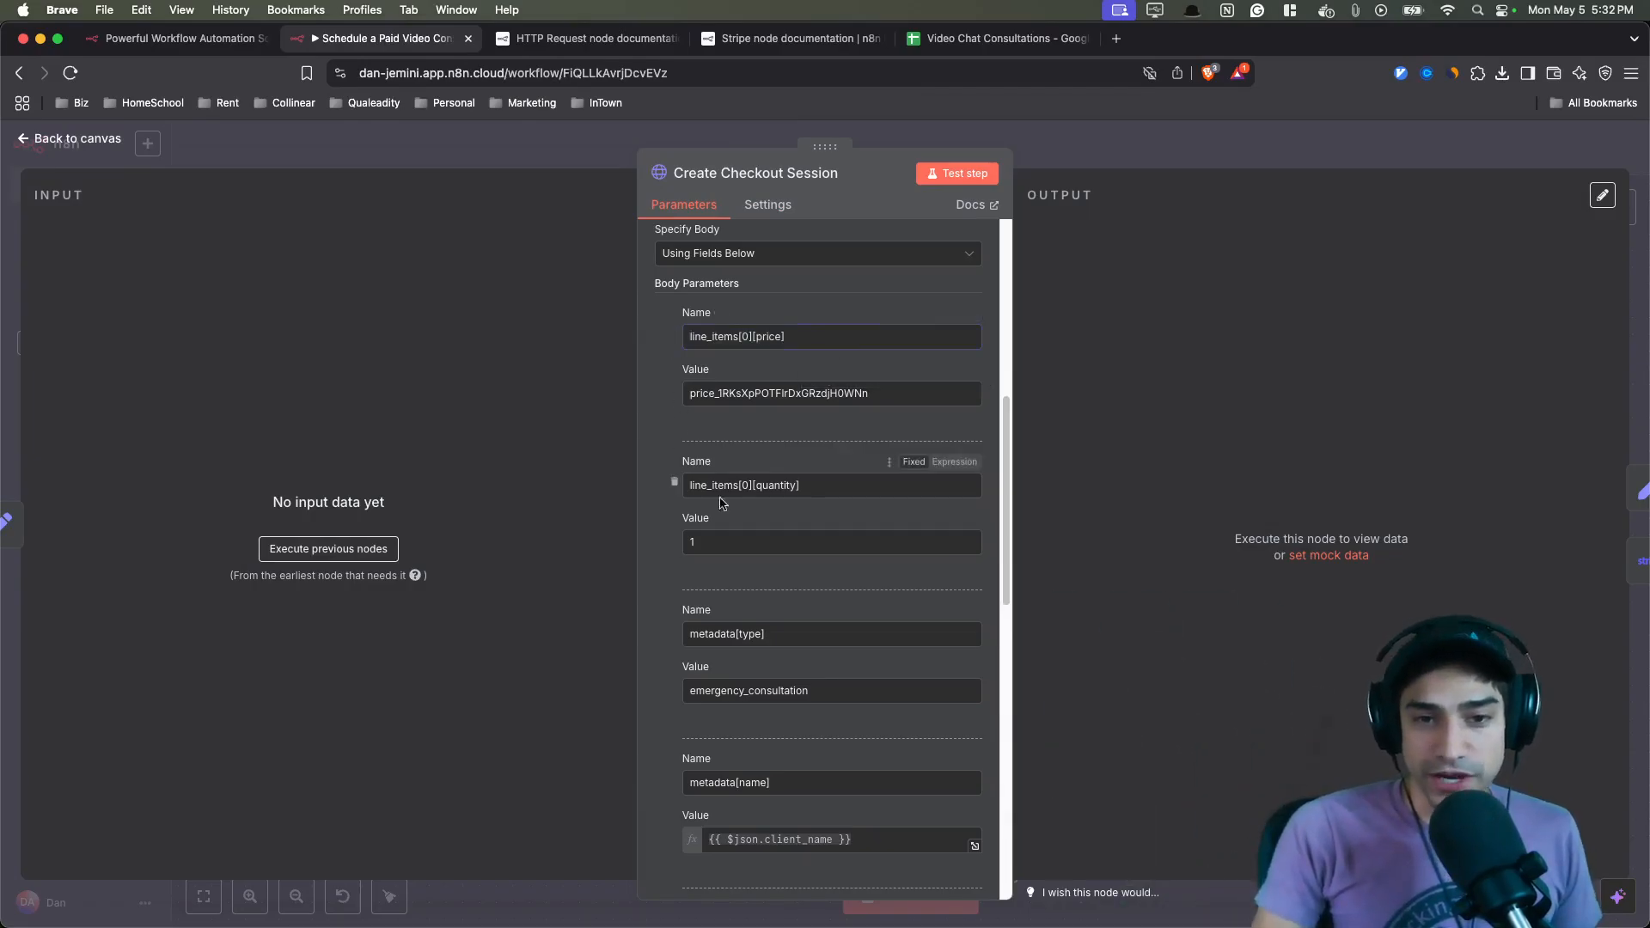
- Review the Create Checkout Session body parameters for quantity, mode, success and cancel URLs, then return to the canvas
left_click_drag(818, 488, 688, 491)
left_click(669, 495)
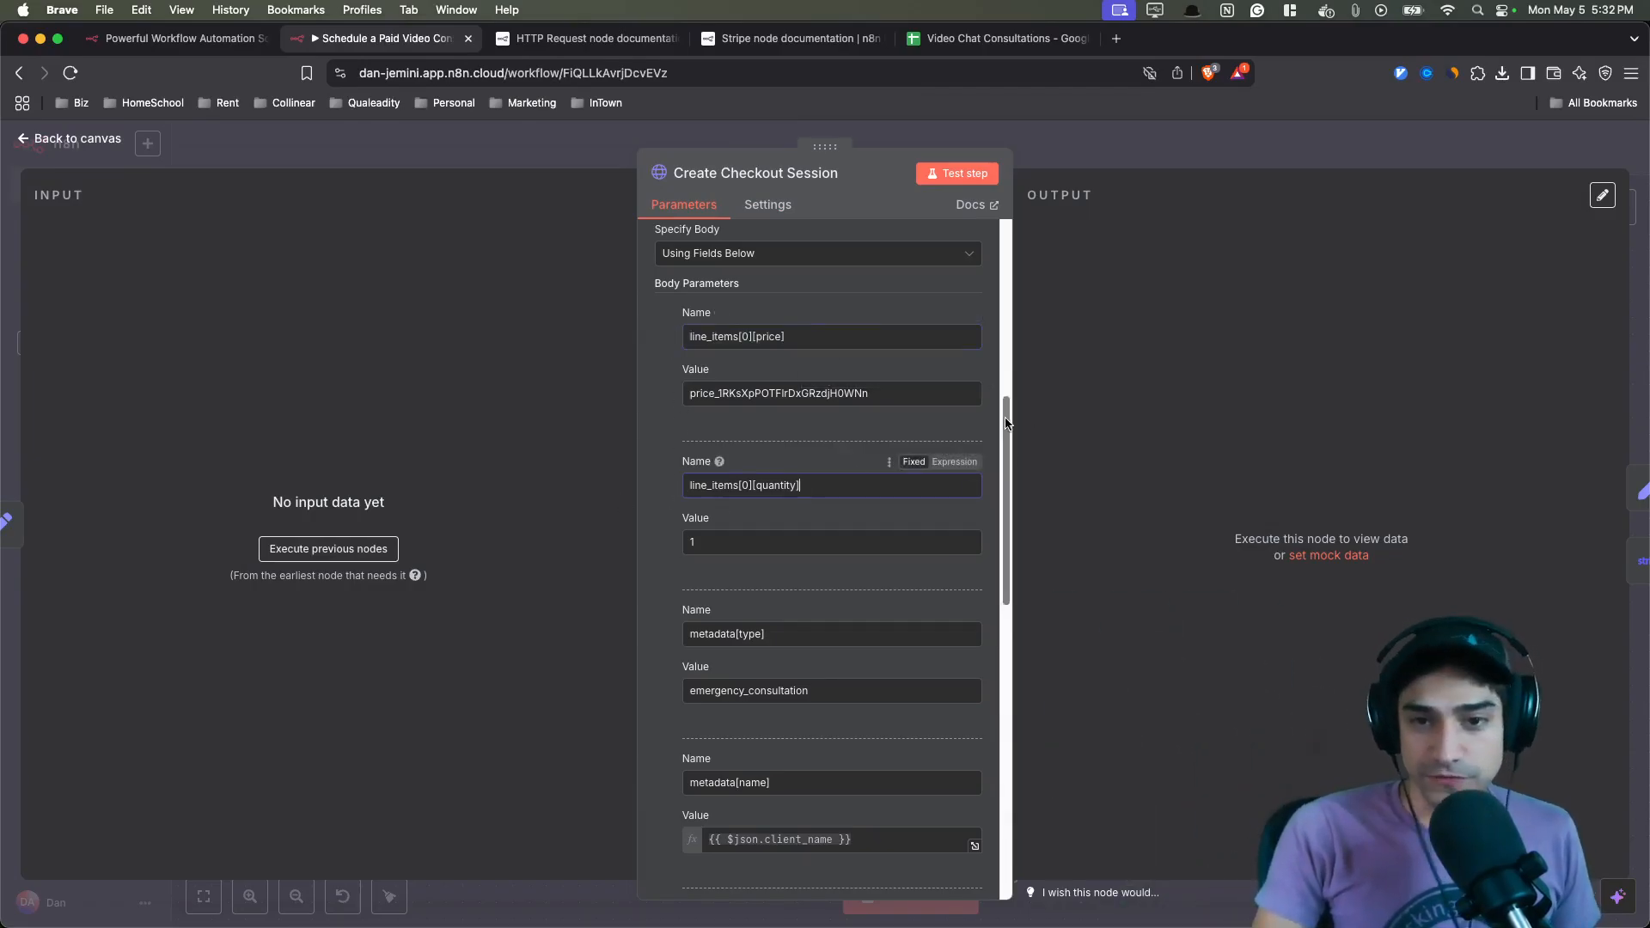
left_click_drag(1004, 415, 1006, 639)
left_click(733, 545)
left_click_drag(733, 545, 688, 554)
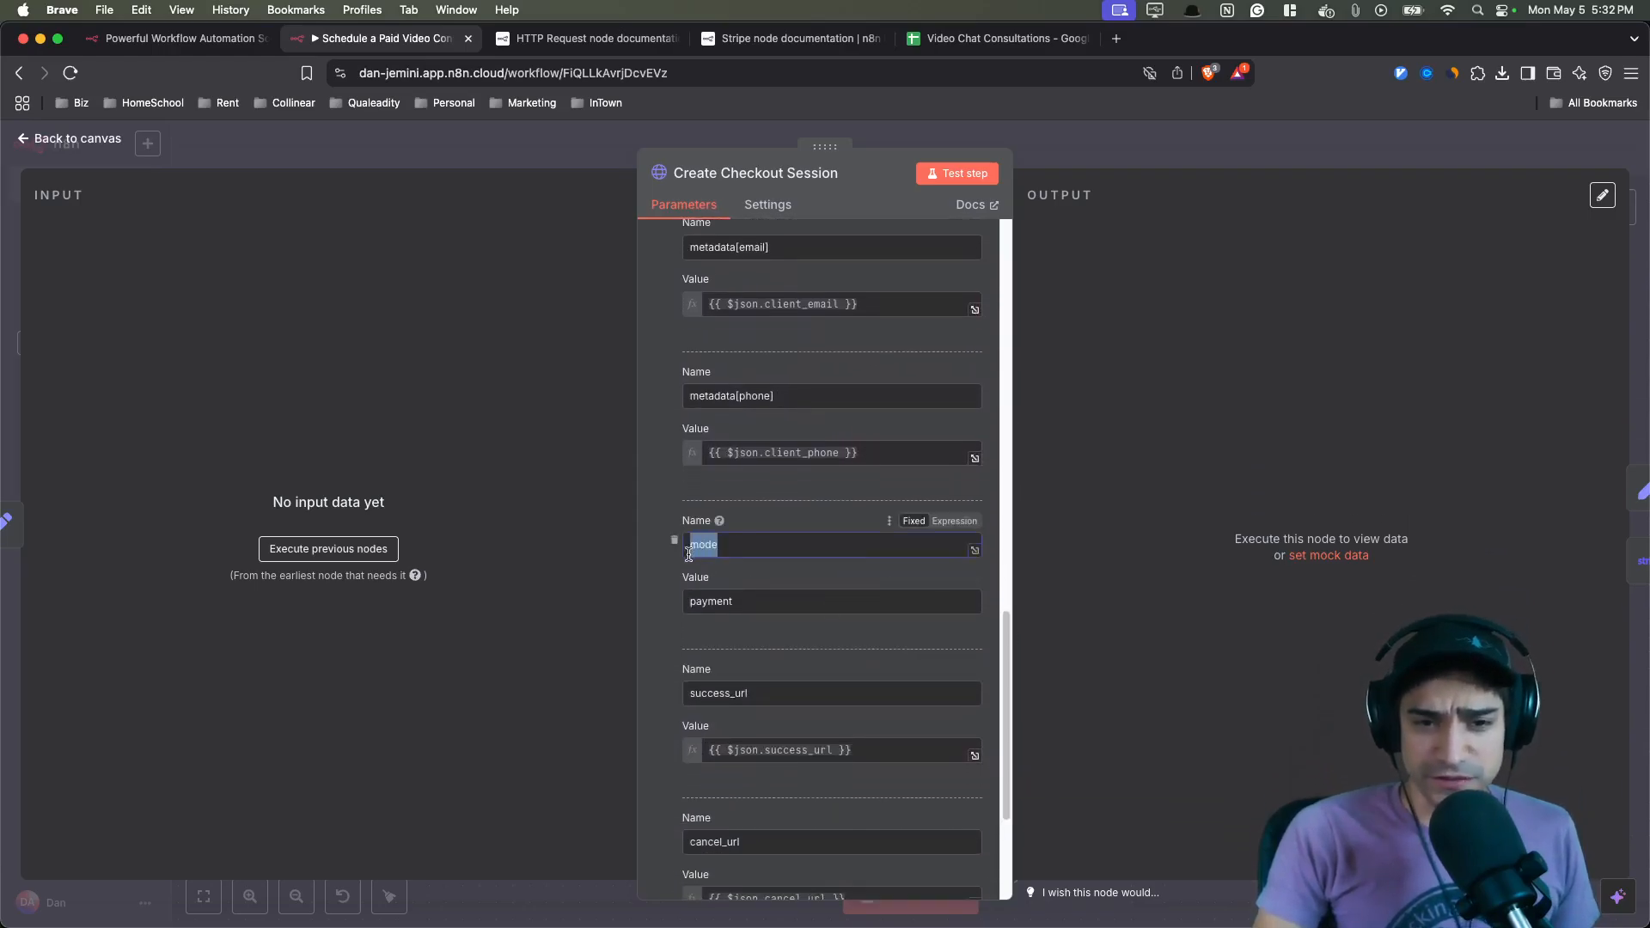
left_click(671, 615)
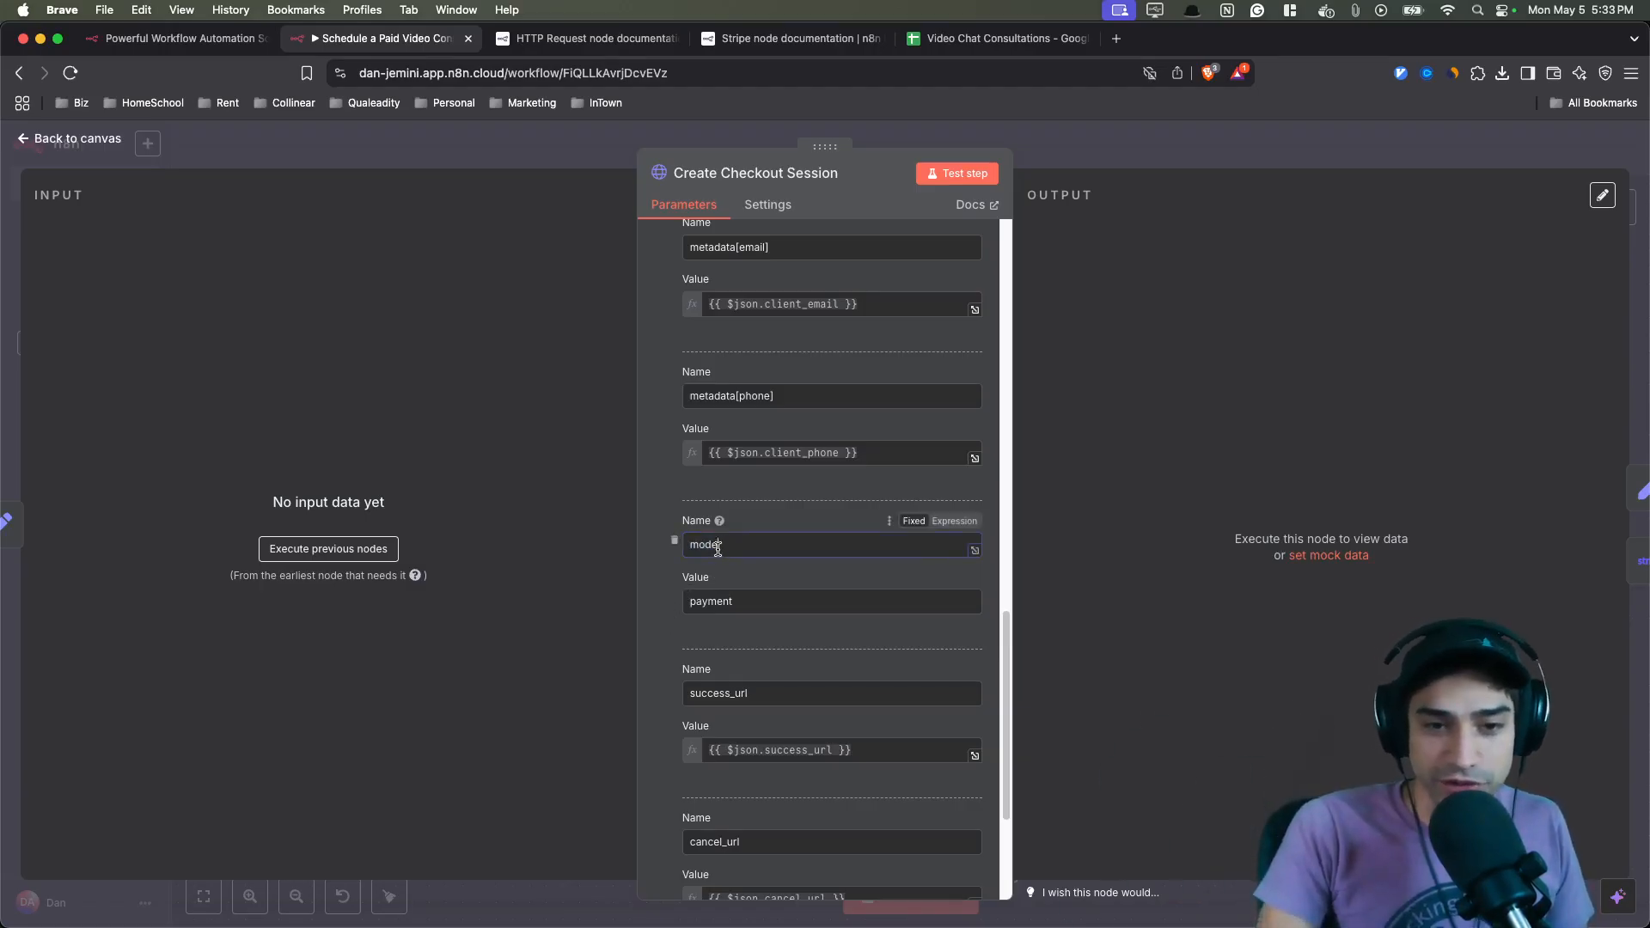
left_click_drag(717, 547, 687, 554)
left_click(674, 599)
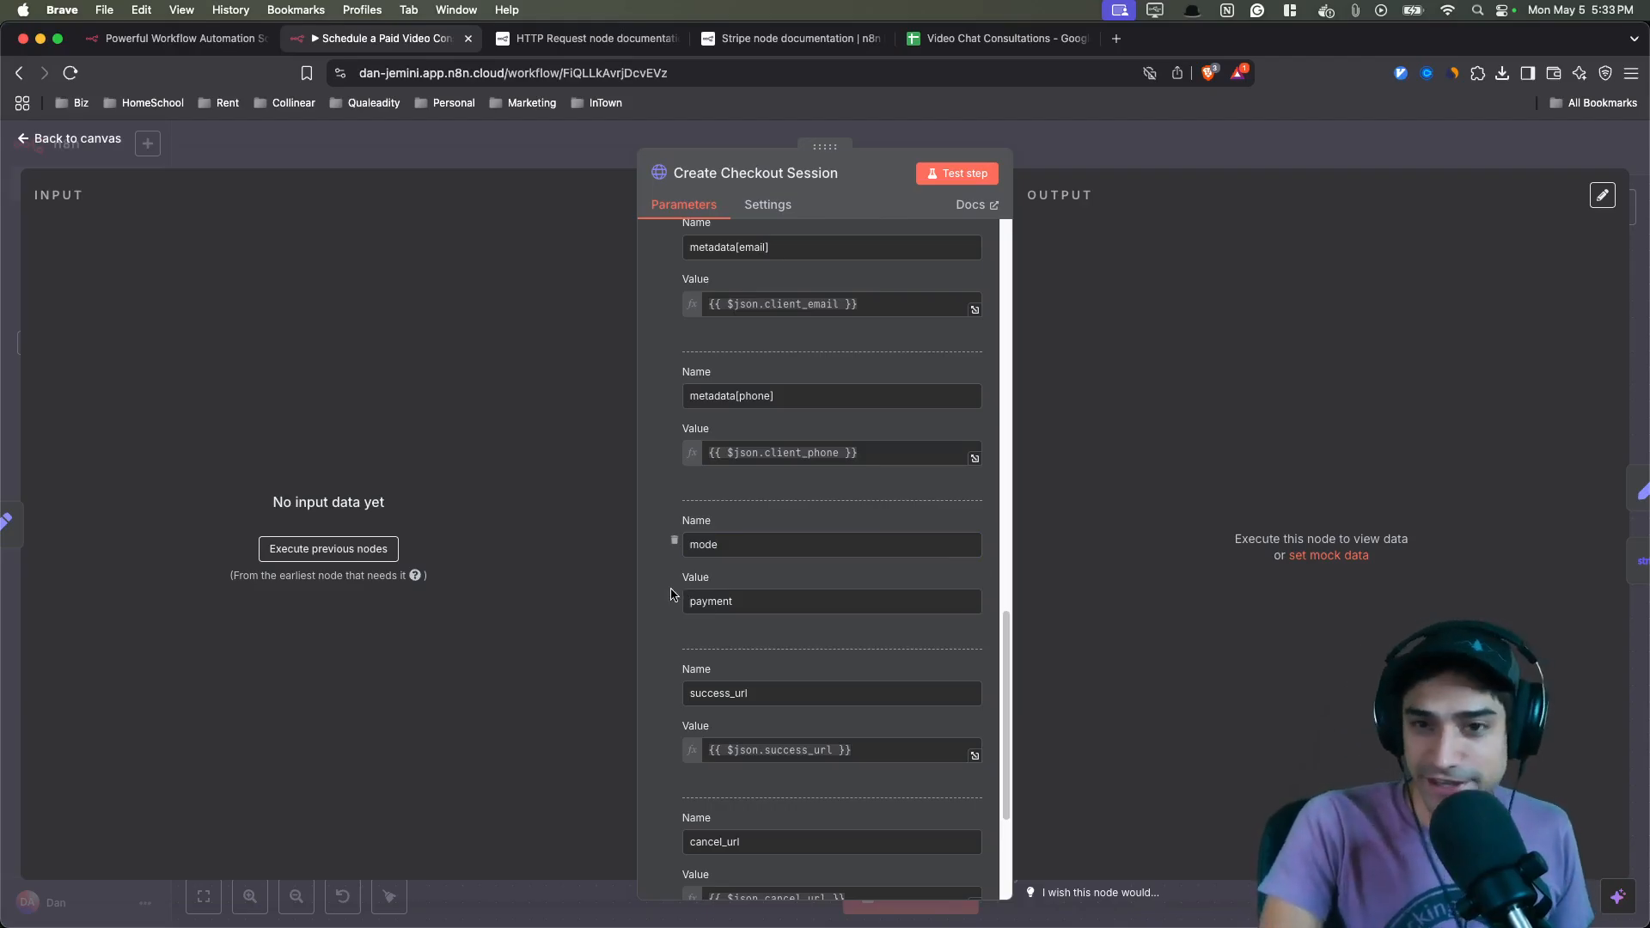
scroll(667, 590, "down", 3)
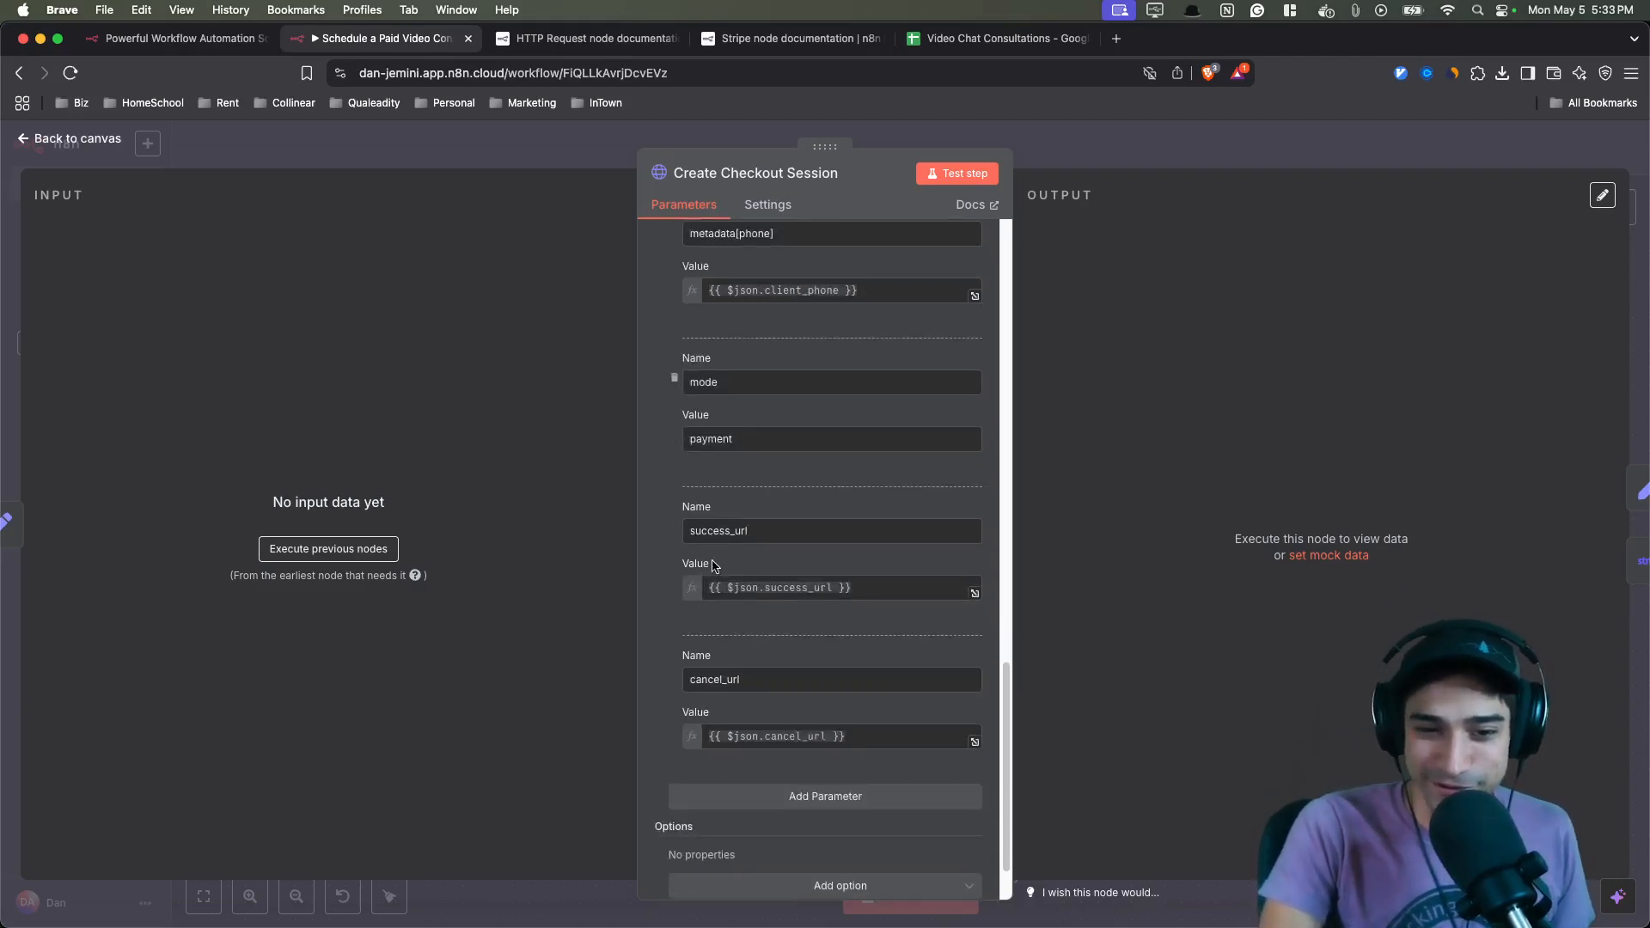
left_click_drag(973, 525, 651, 528)
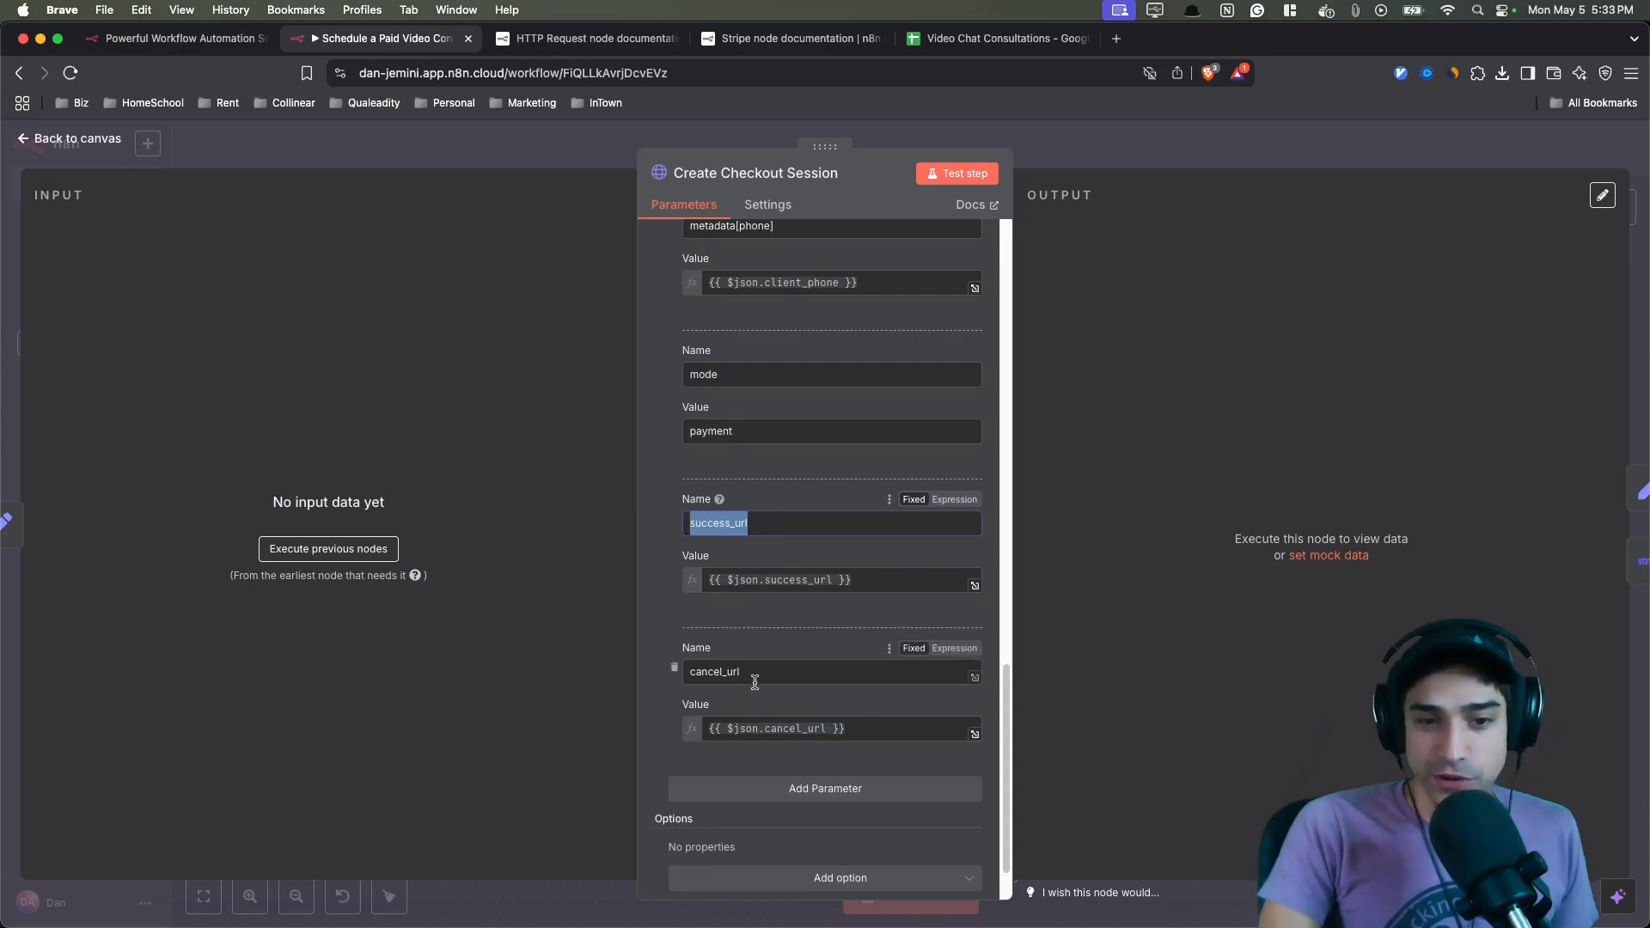
left_click_drag(755, 681, 684, 673)
left_click(661, 468)
left_click(567, 154)
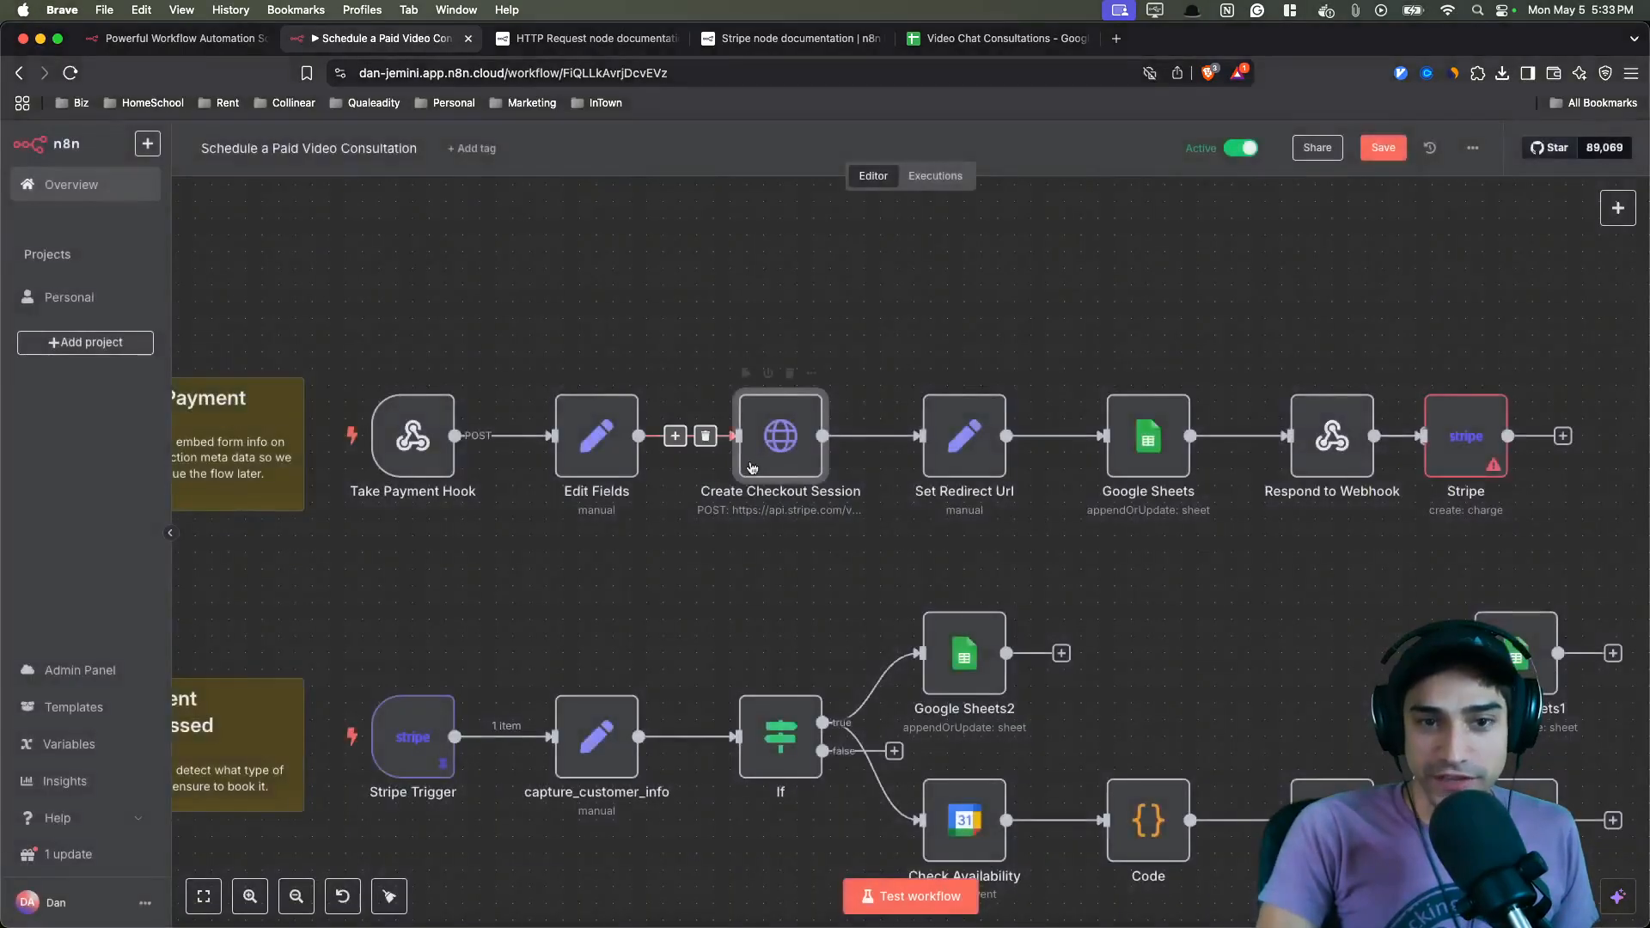
- Open the Set Redirect Url node to examine its redirect_url field, then return to the canvas
scroll(1031, 550, "right", 5)
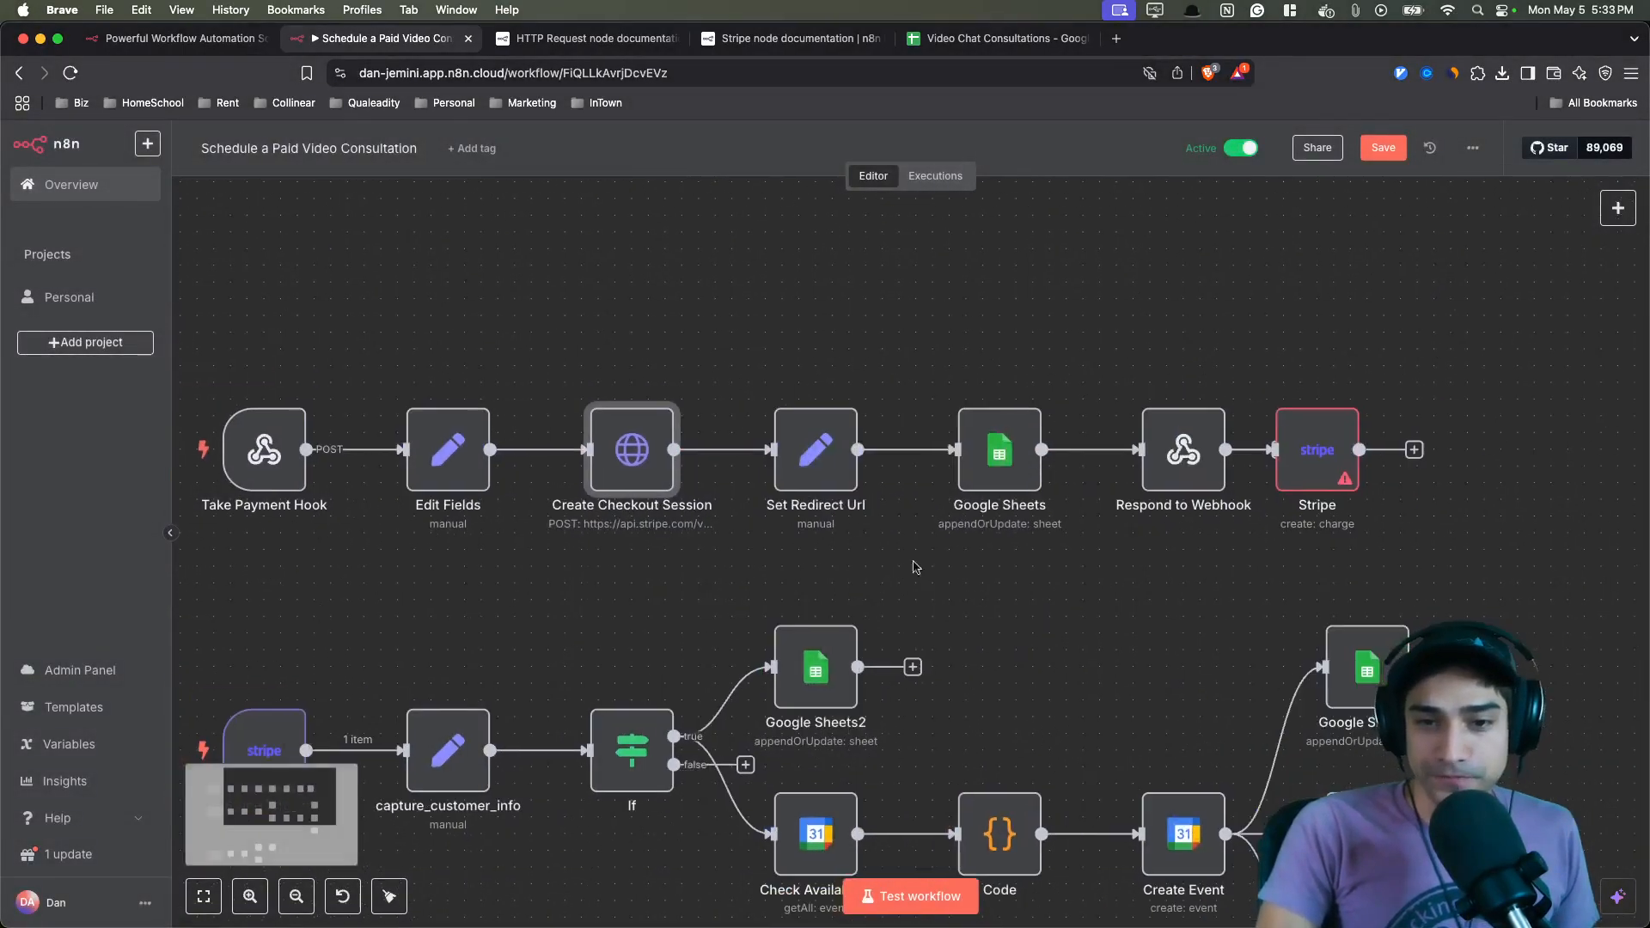
double_click(821, 457)
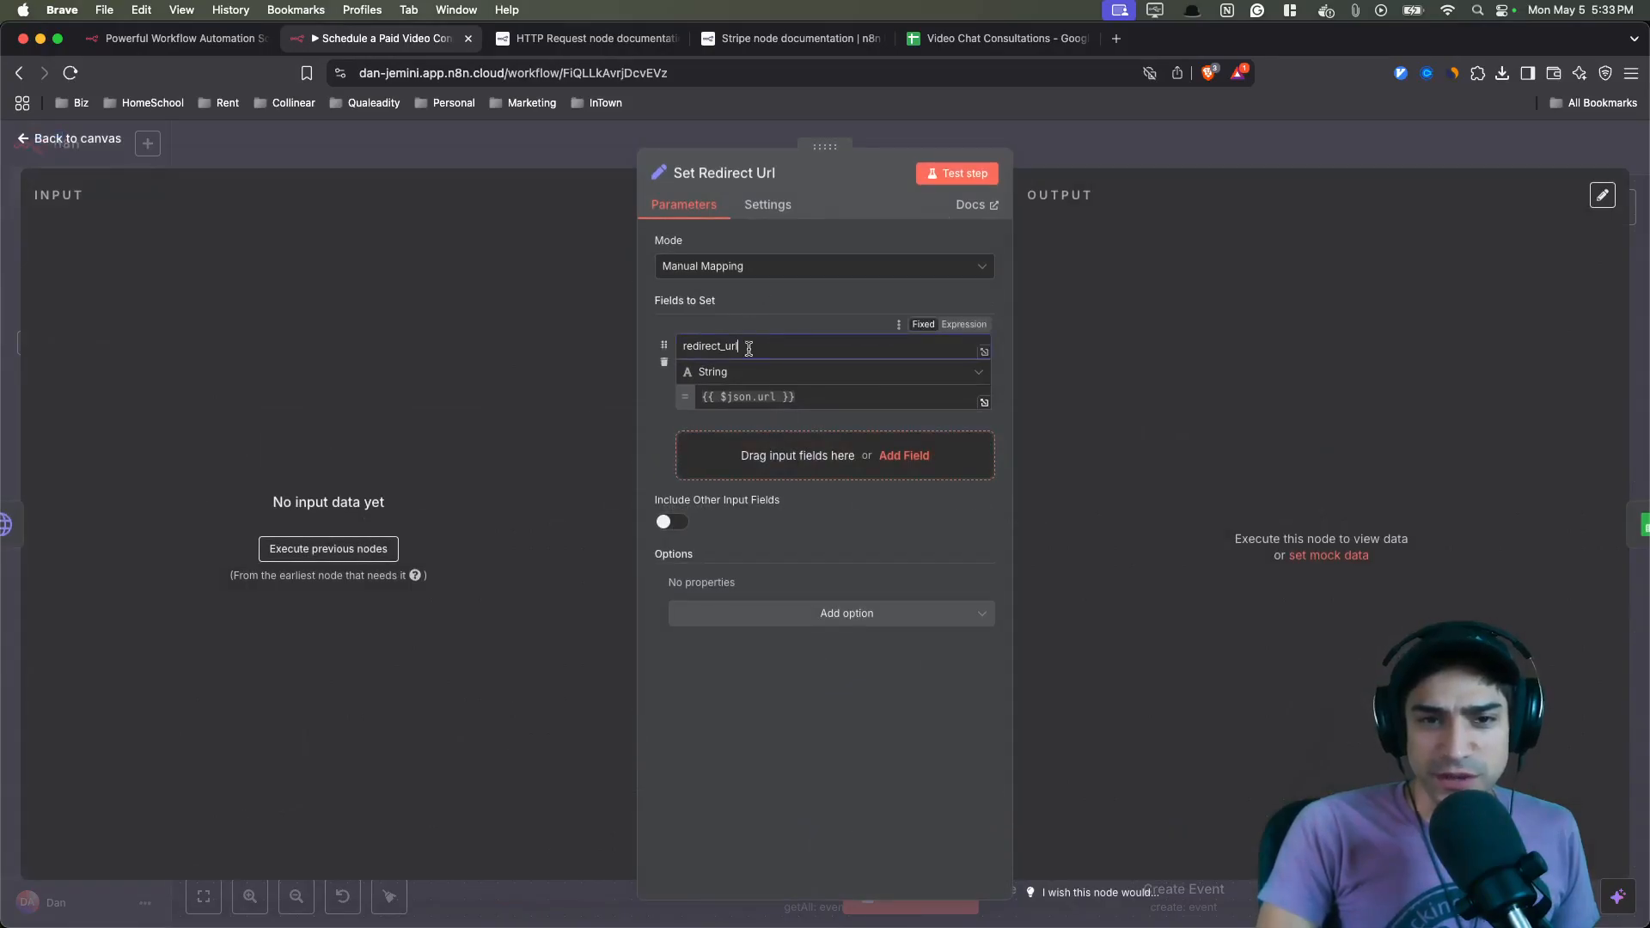
left_click_drag(748, 347, 670, 354)
left_click(817, 741)
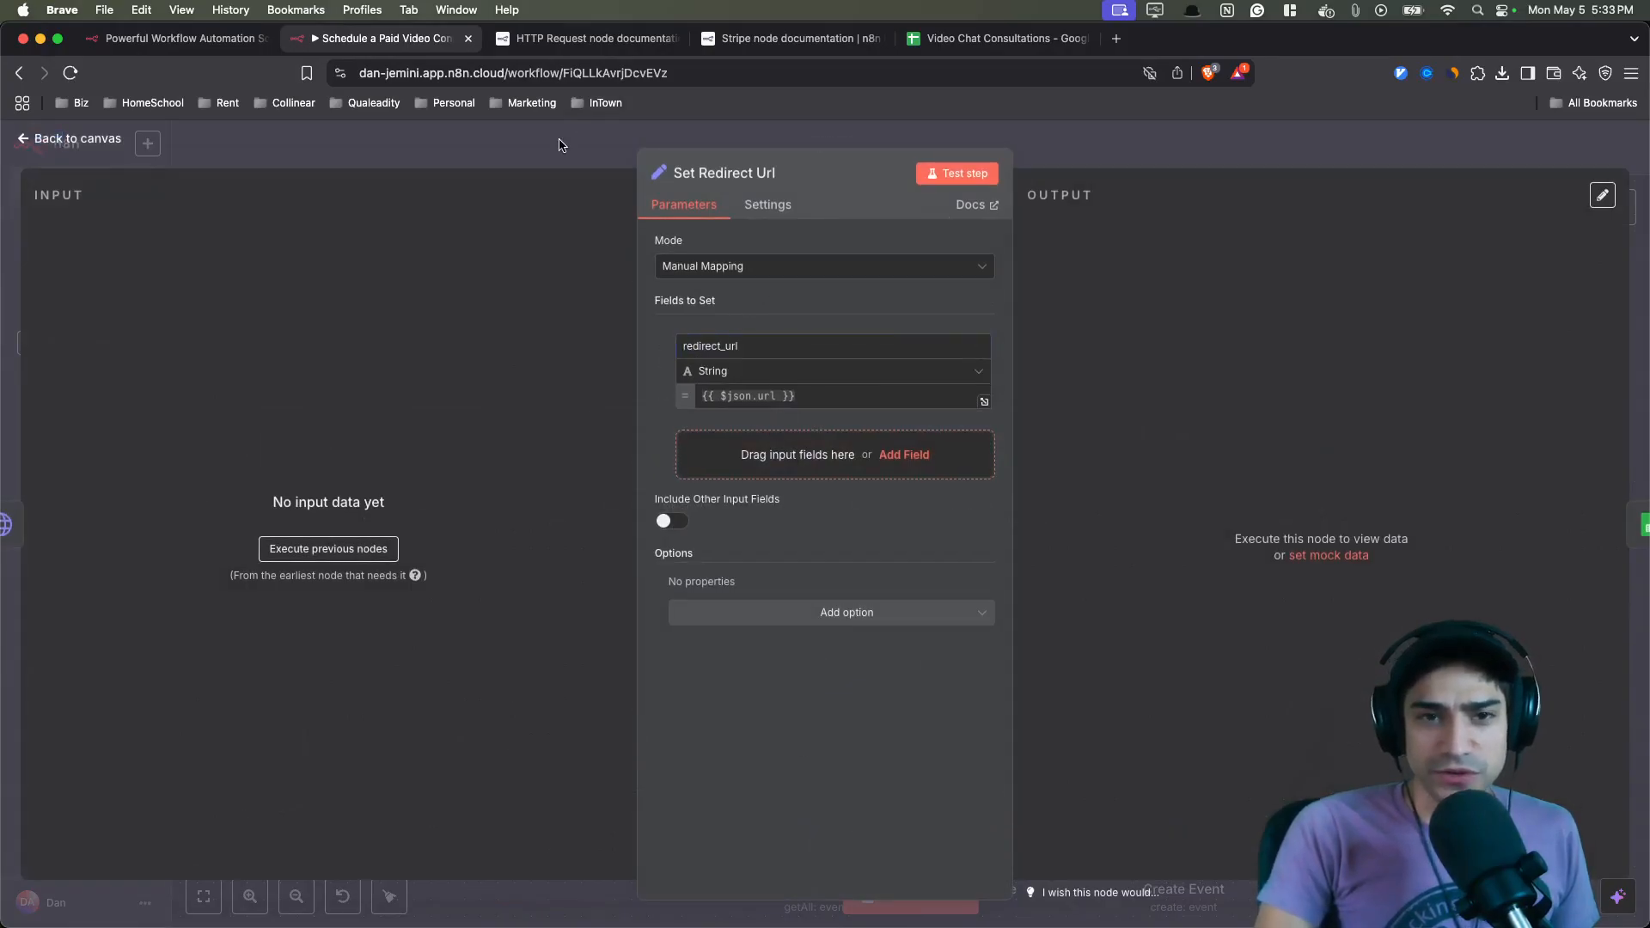
left_click(559, 144)
- Open the Respond to Webhook node to examine its JSON response body, then close it
scroll(907, 492, "up", 3)
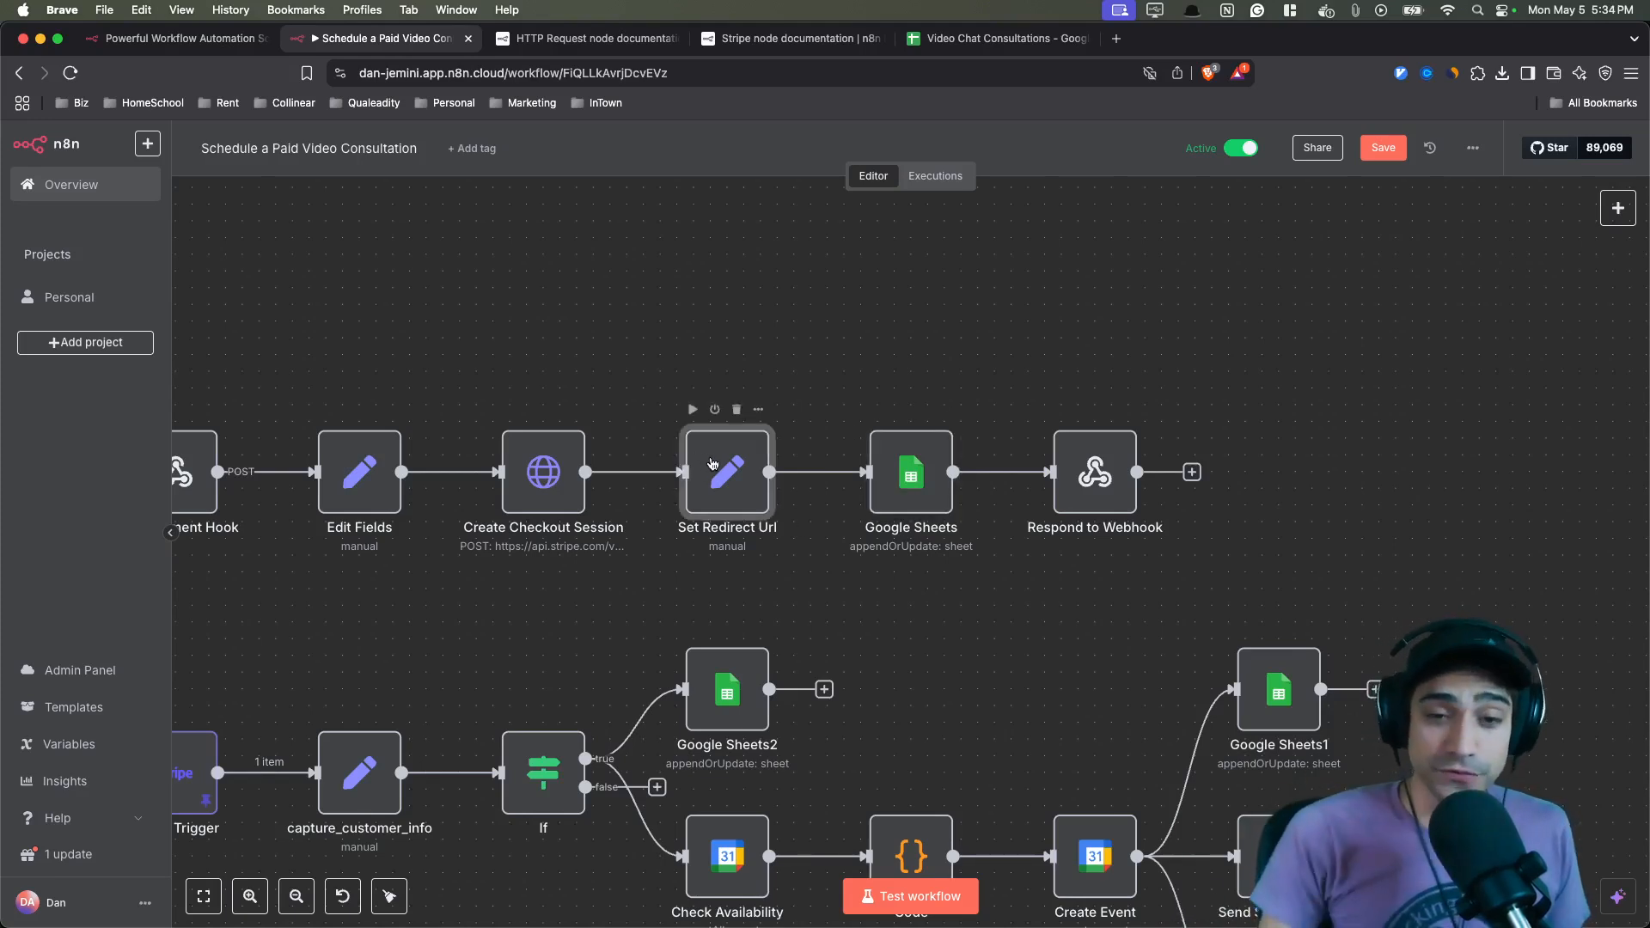
left_click(909, 474)
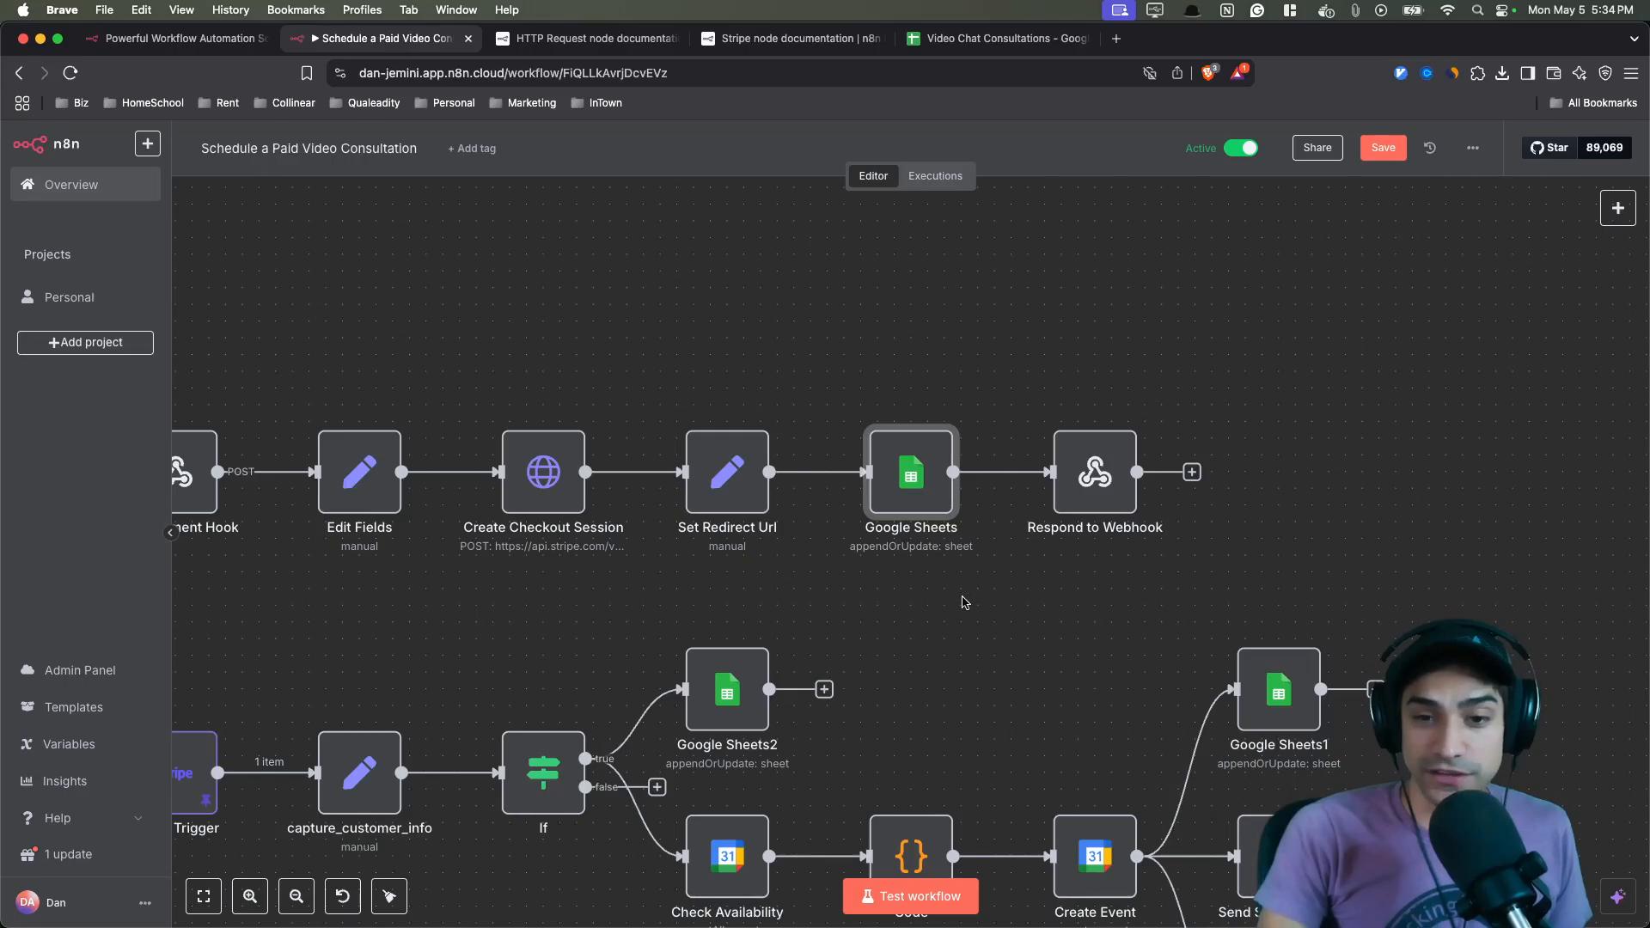
double_click(1094, 508)
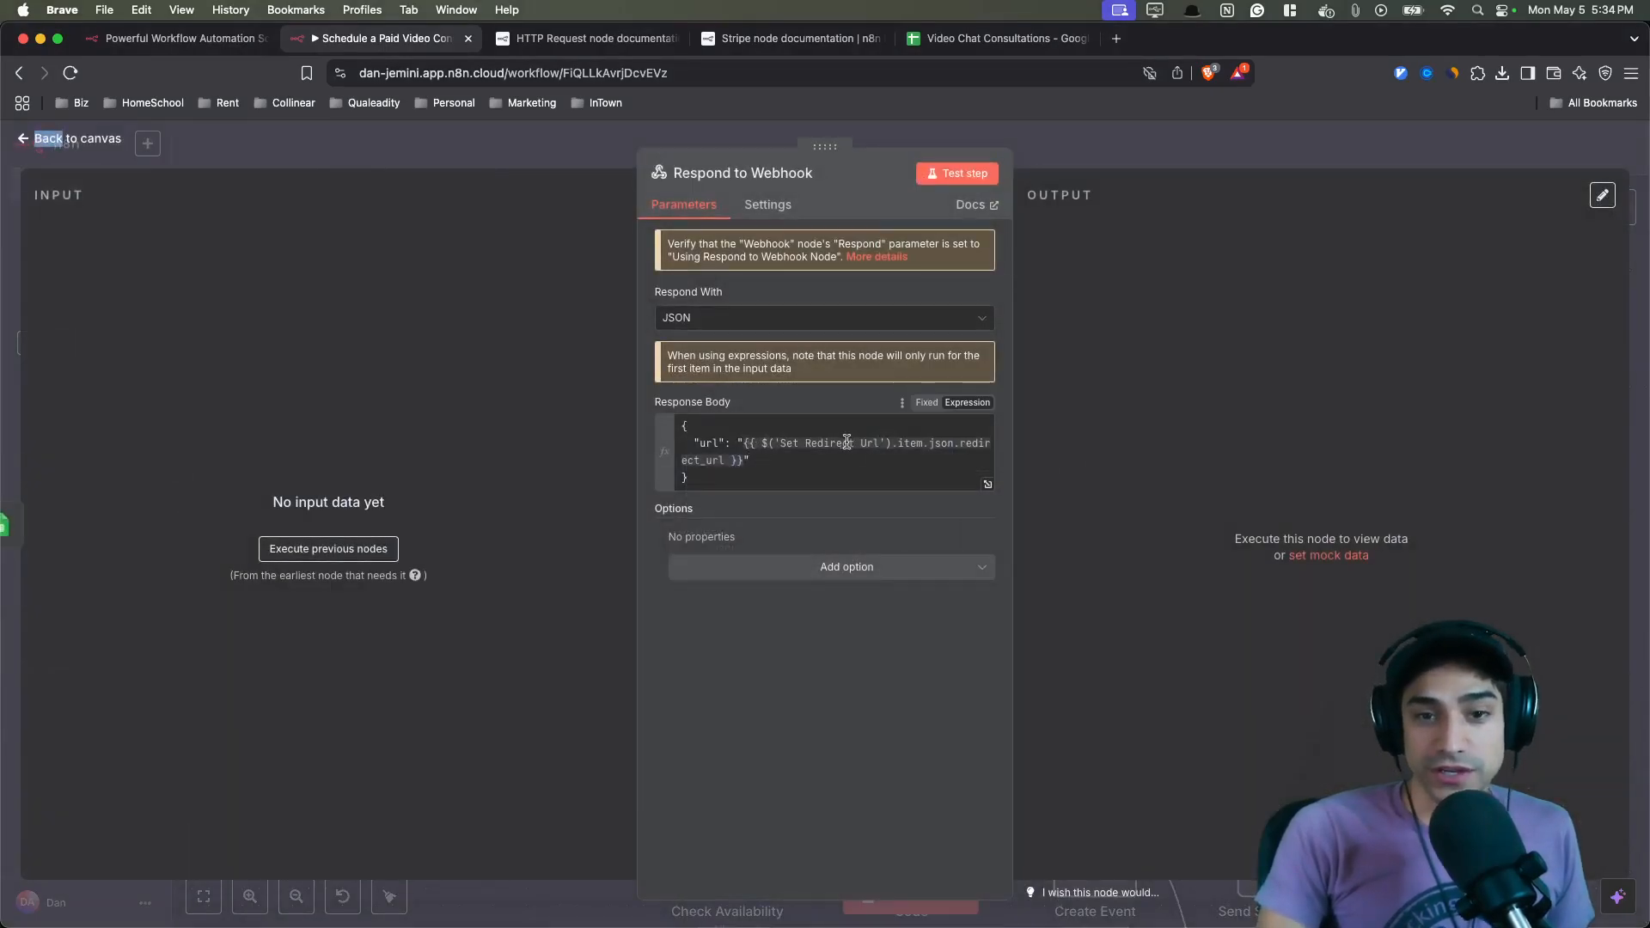
key("Escape")
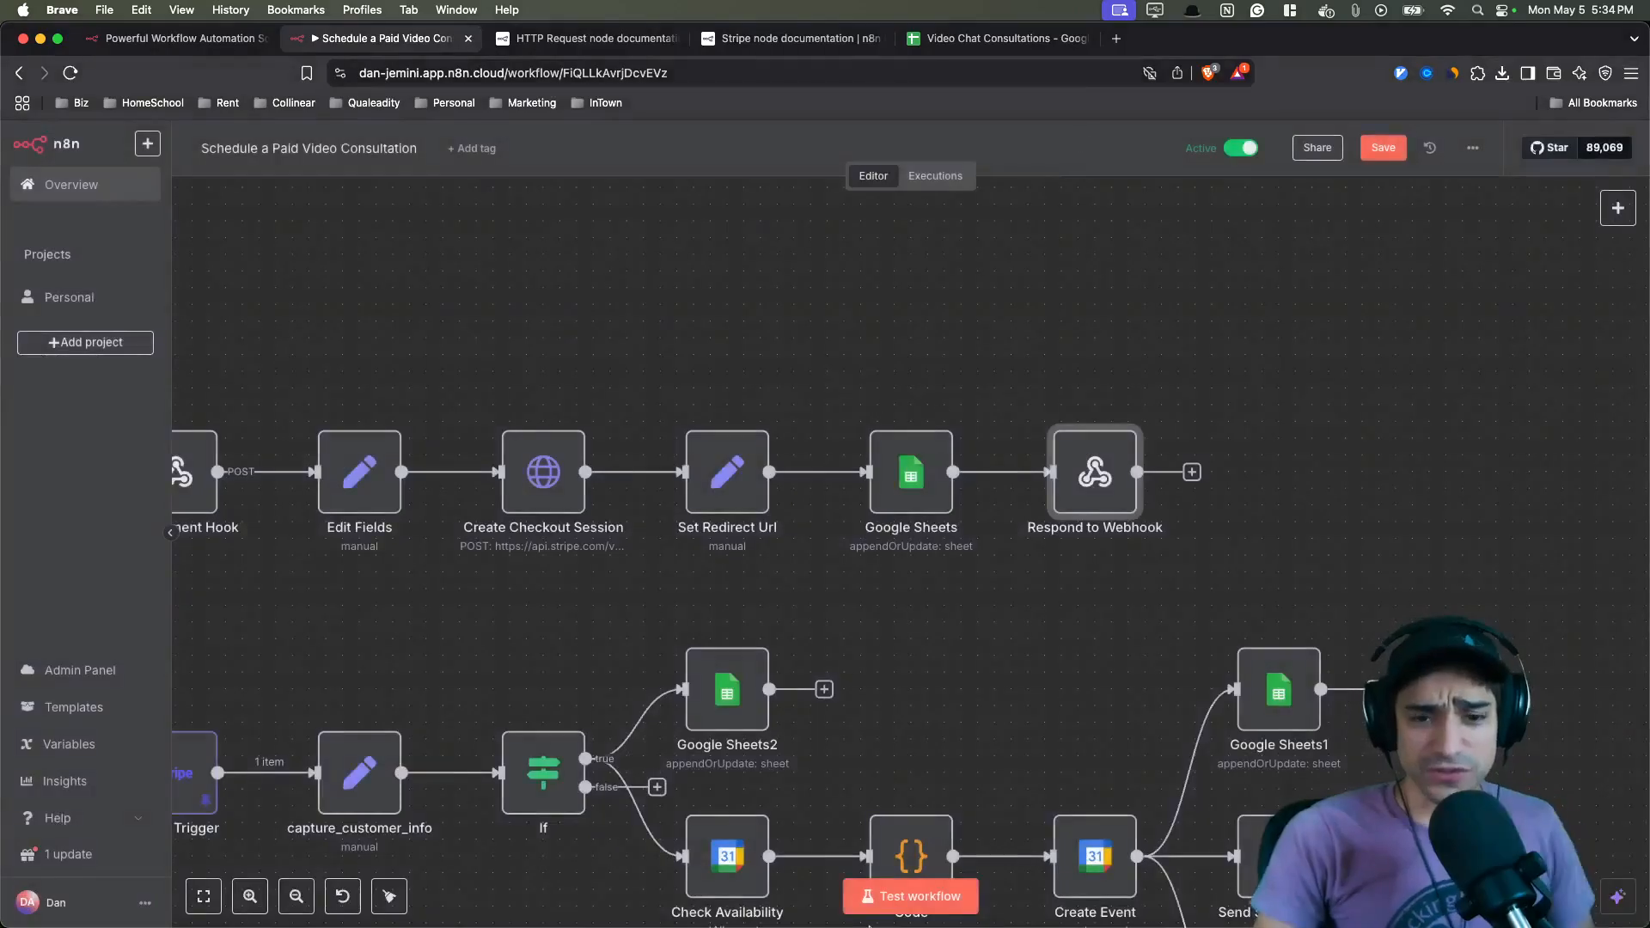
- Switch to the Cursor code editor and examine the form's submit handler posting to /api/book in page.tsx
left_click(1235, 878)
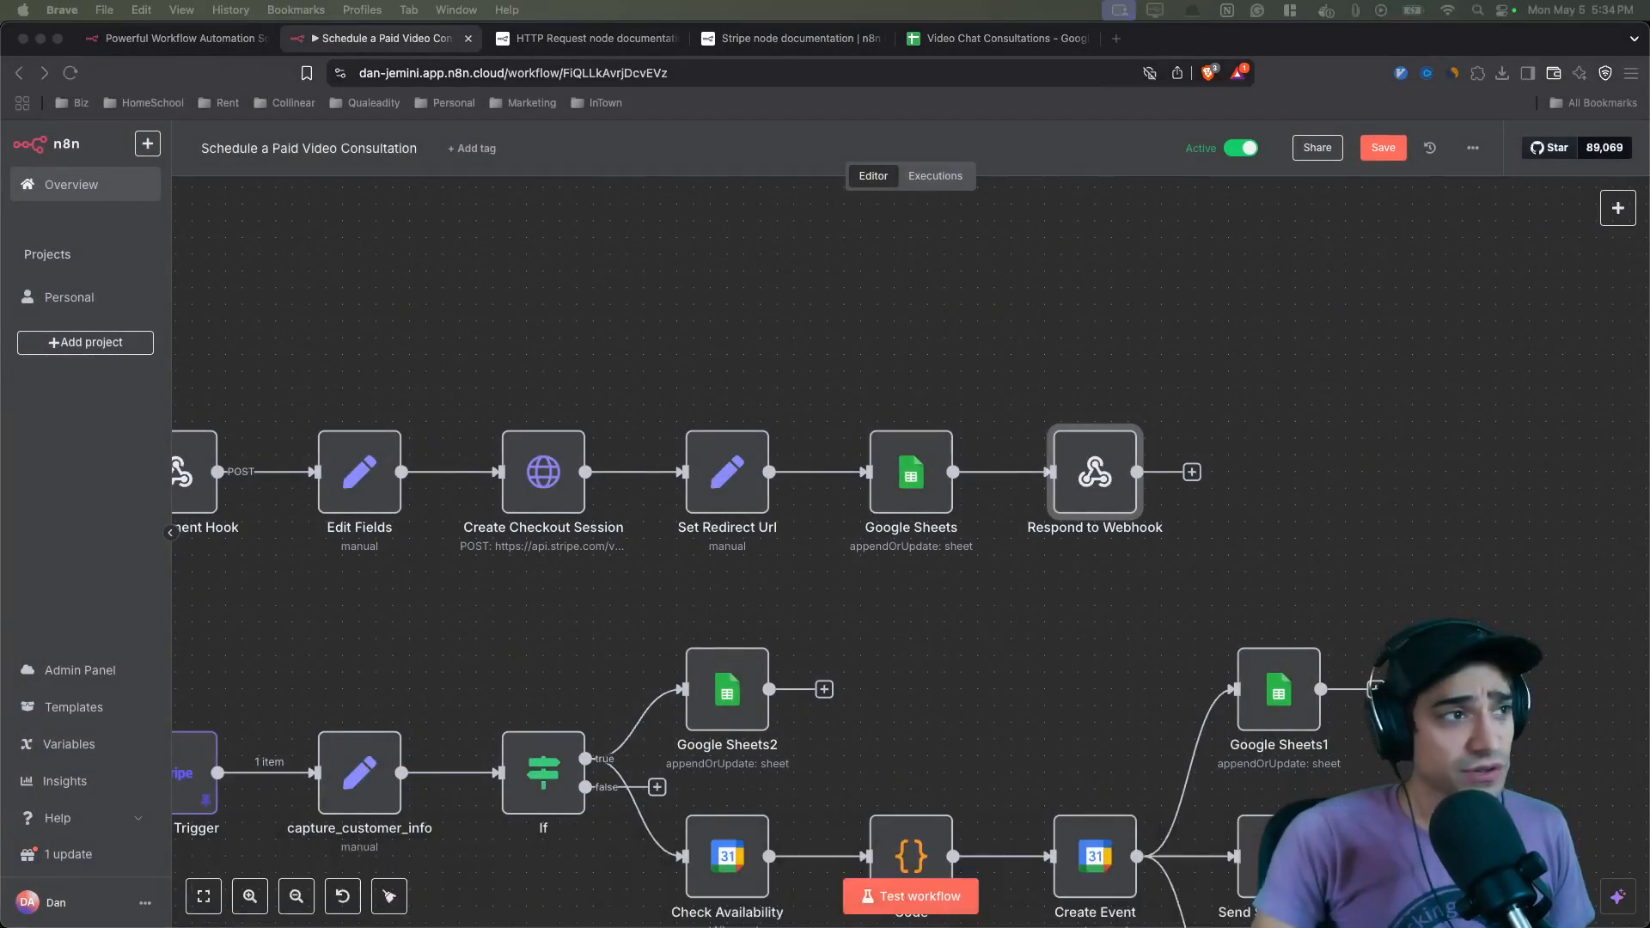
left_click_drag(0, 244, 898, 126)
double_click(898, 126)
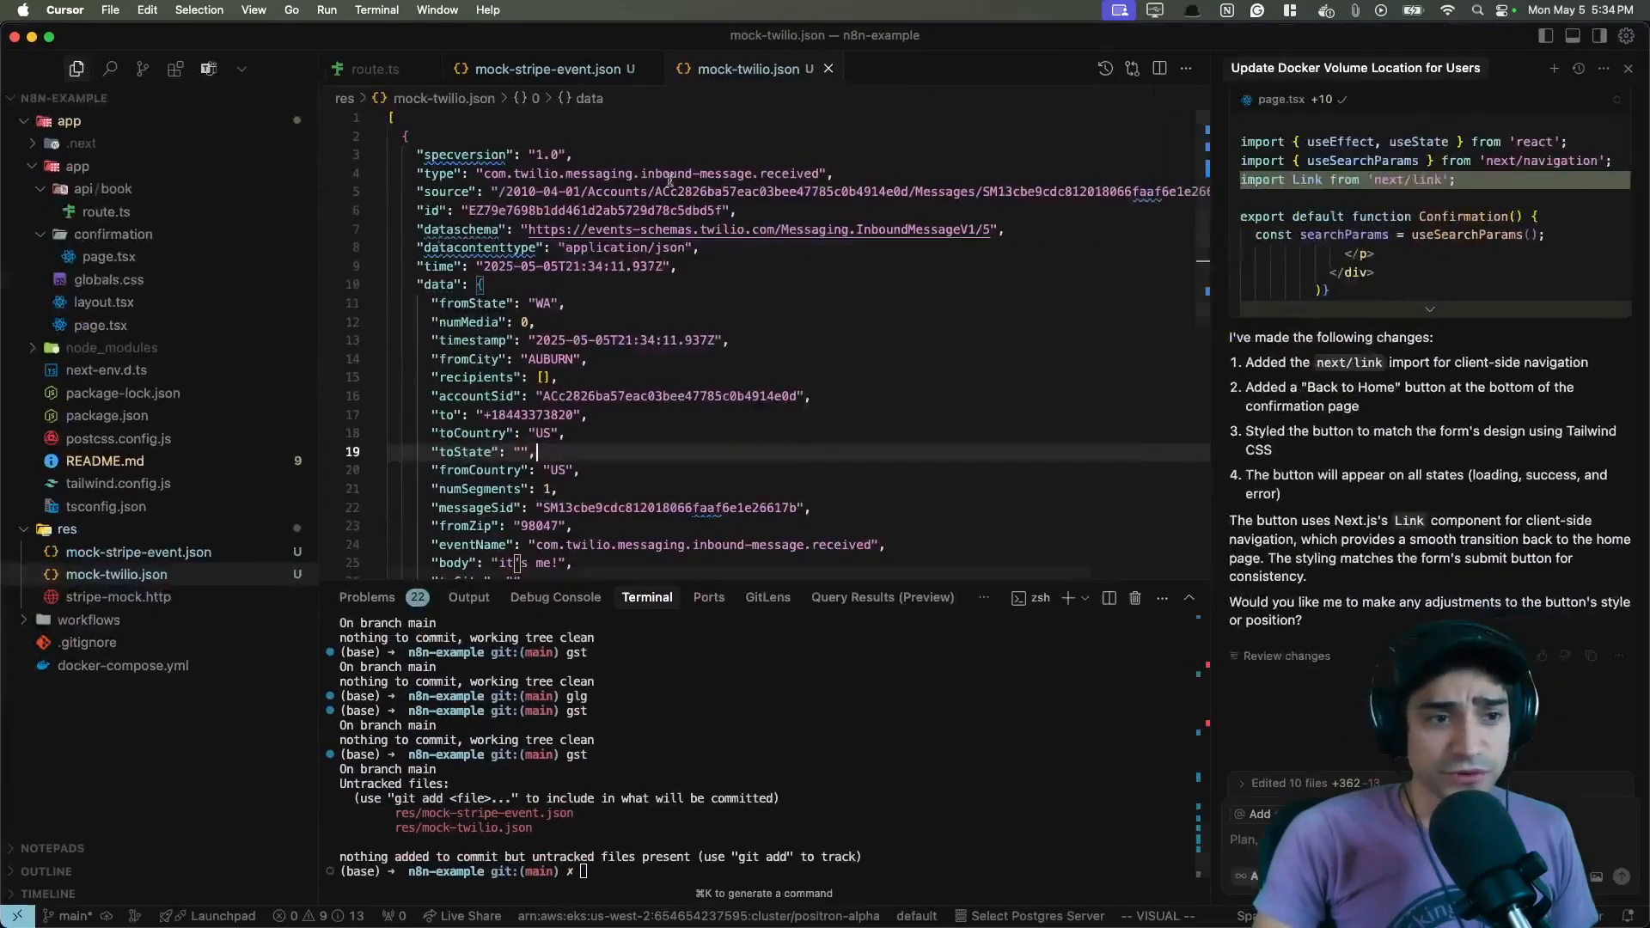
left_click(129, 325)
scroll(797, 425, "down", 2)
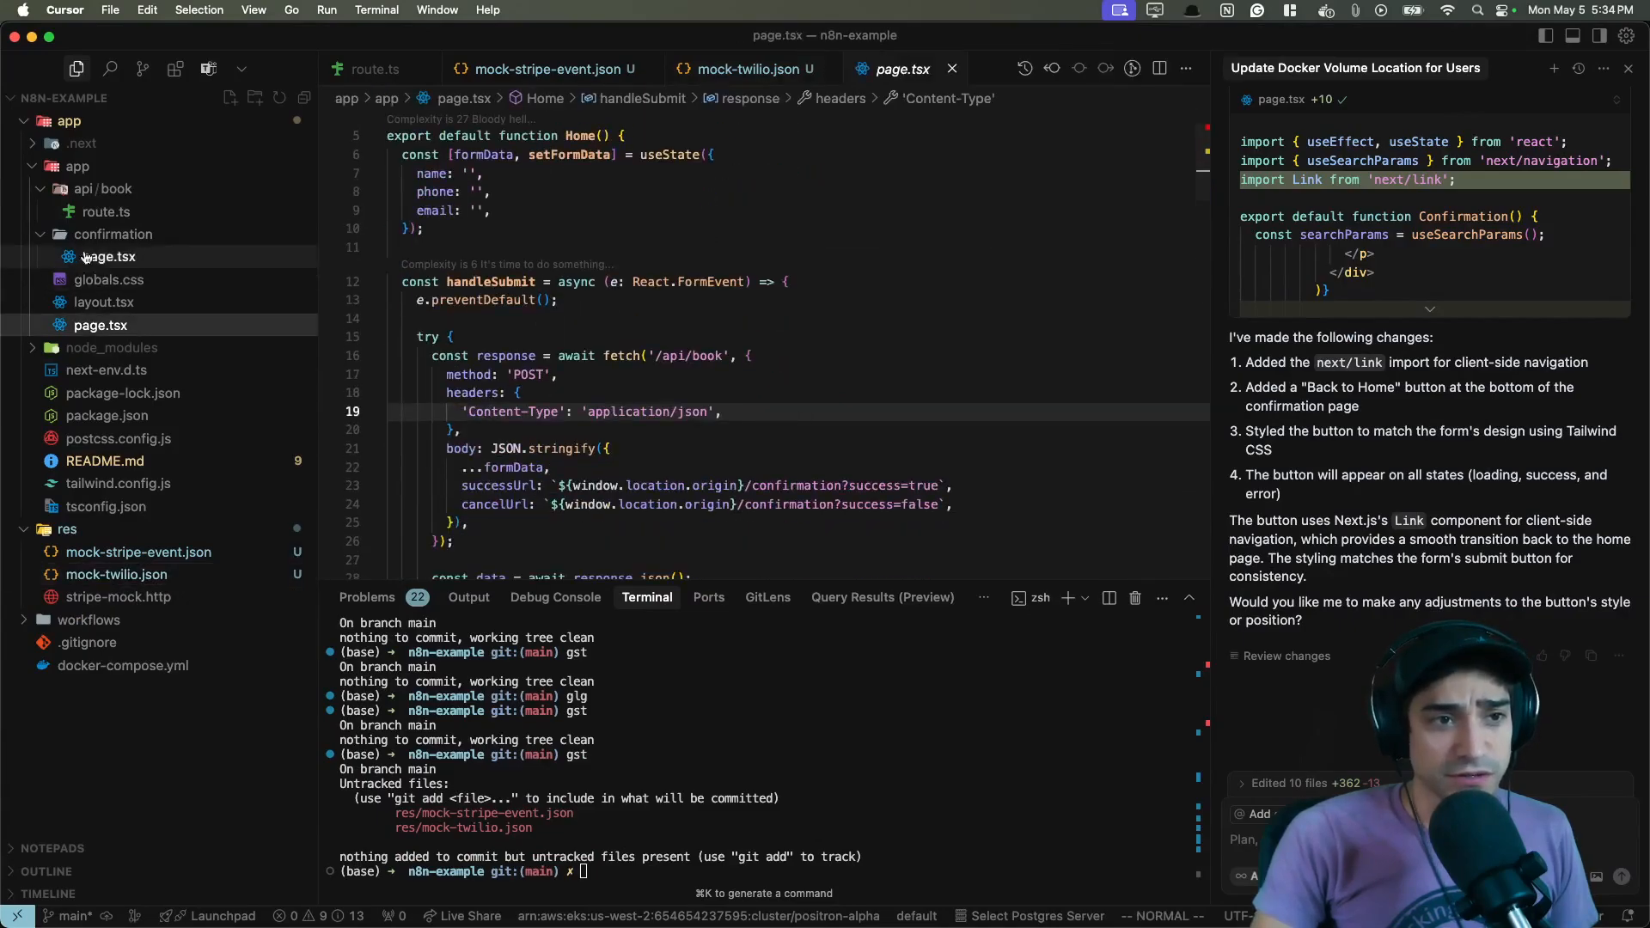
scroll(781, 438, "down", 2)
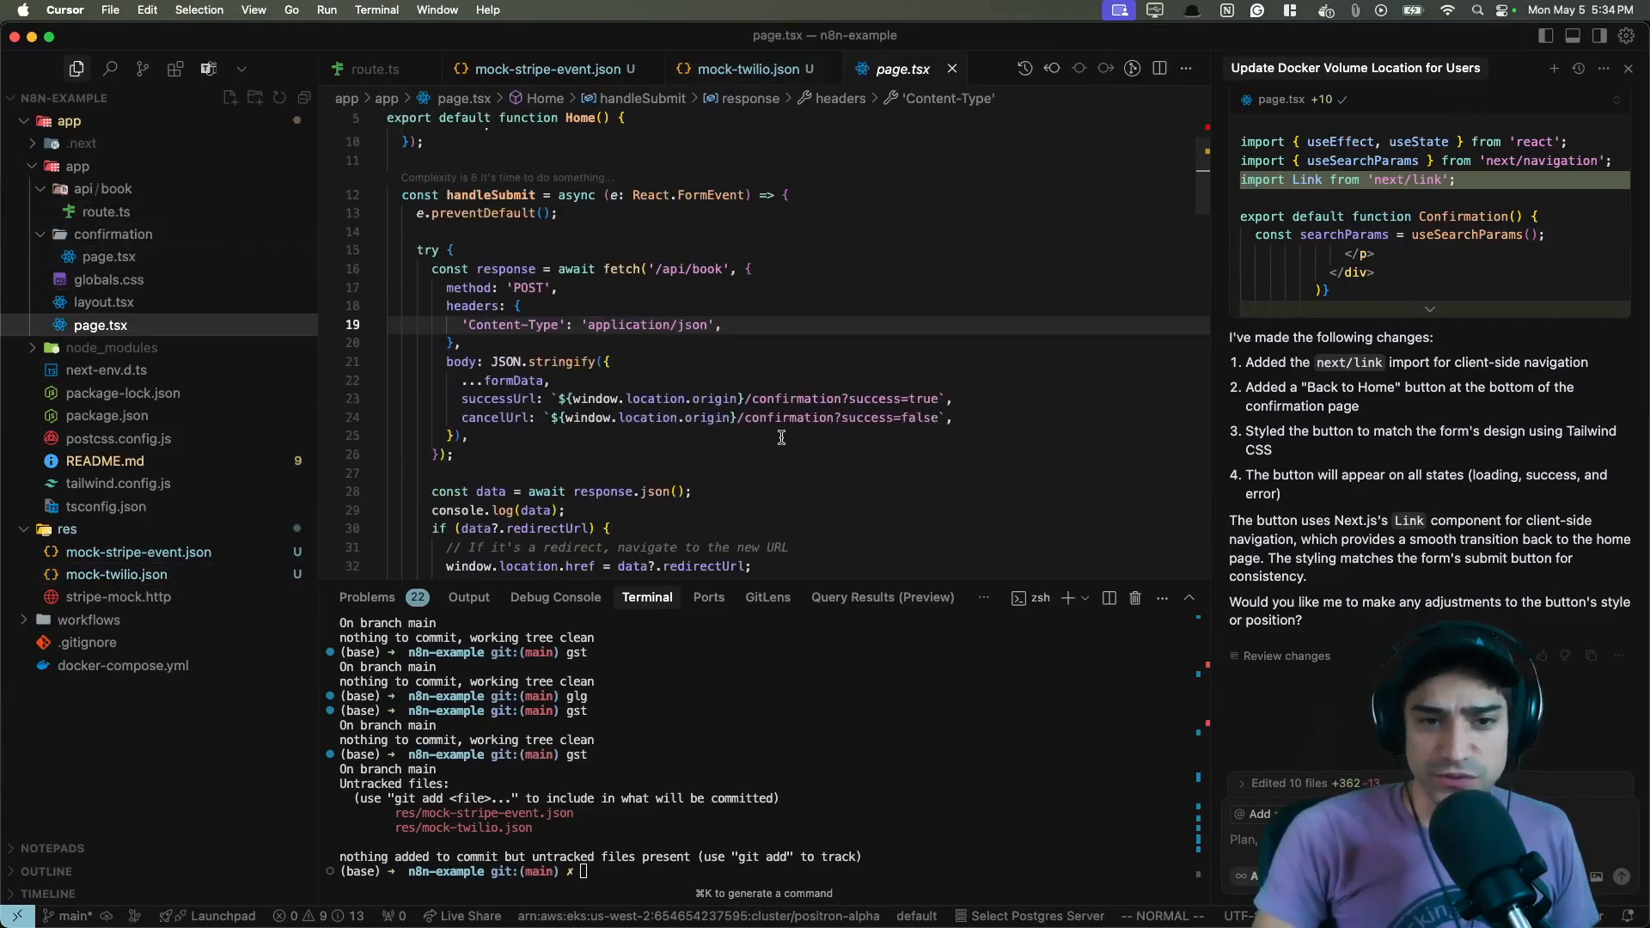
left_click(604, 367)
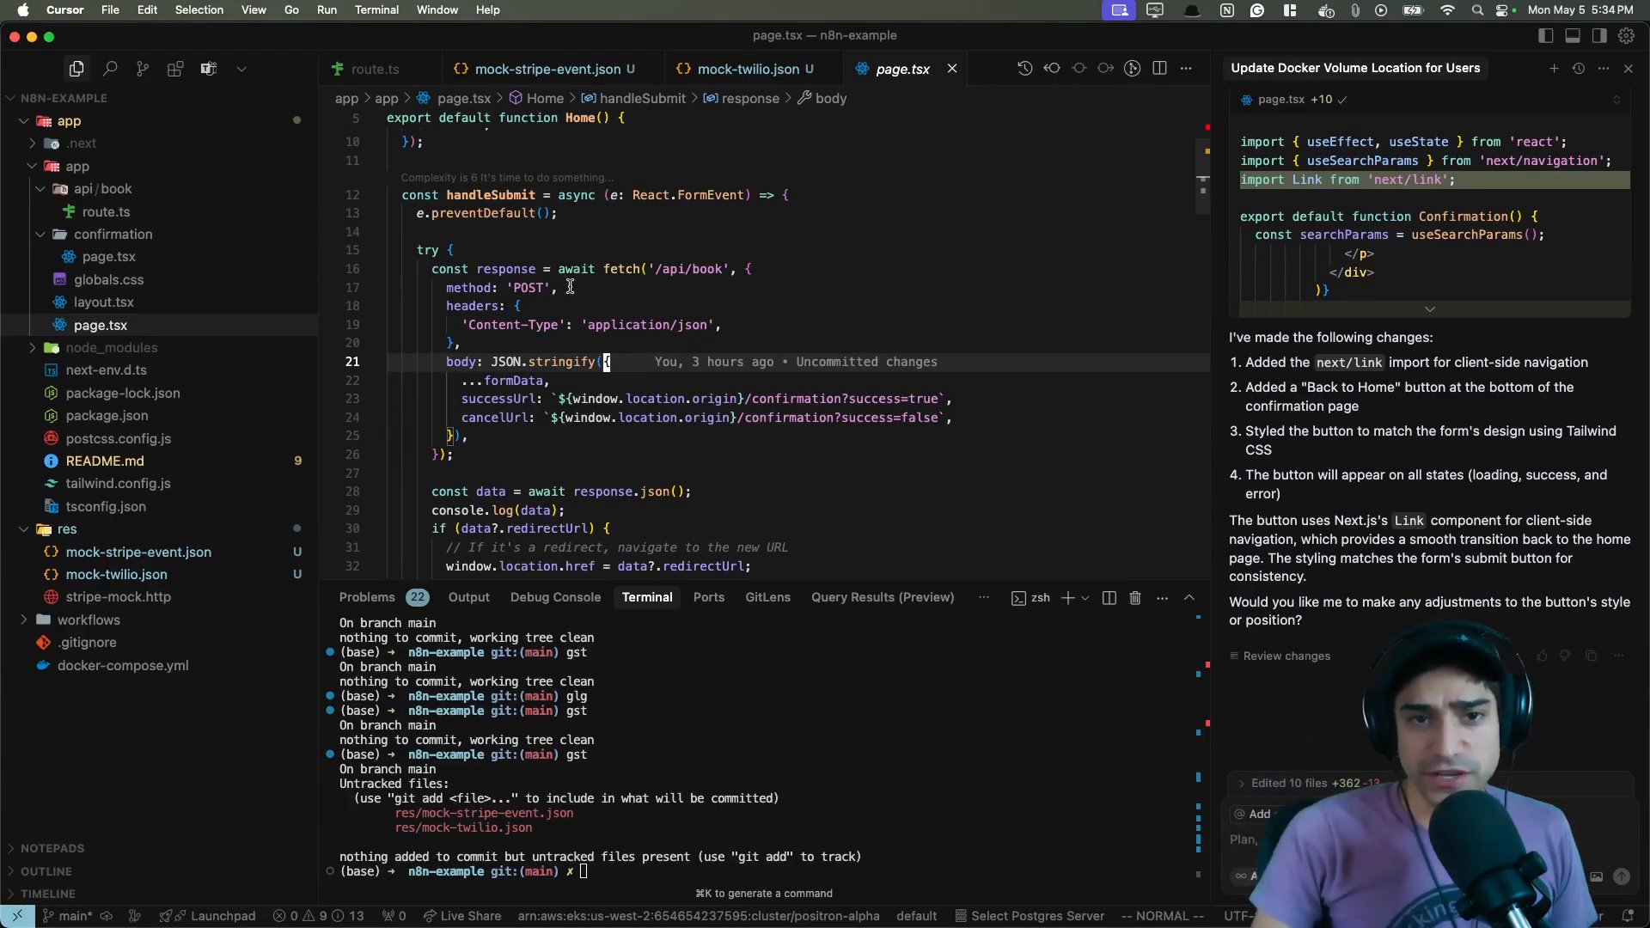
left_click_drag(649, 269, 727, 269)
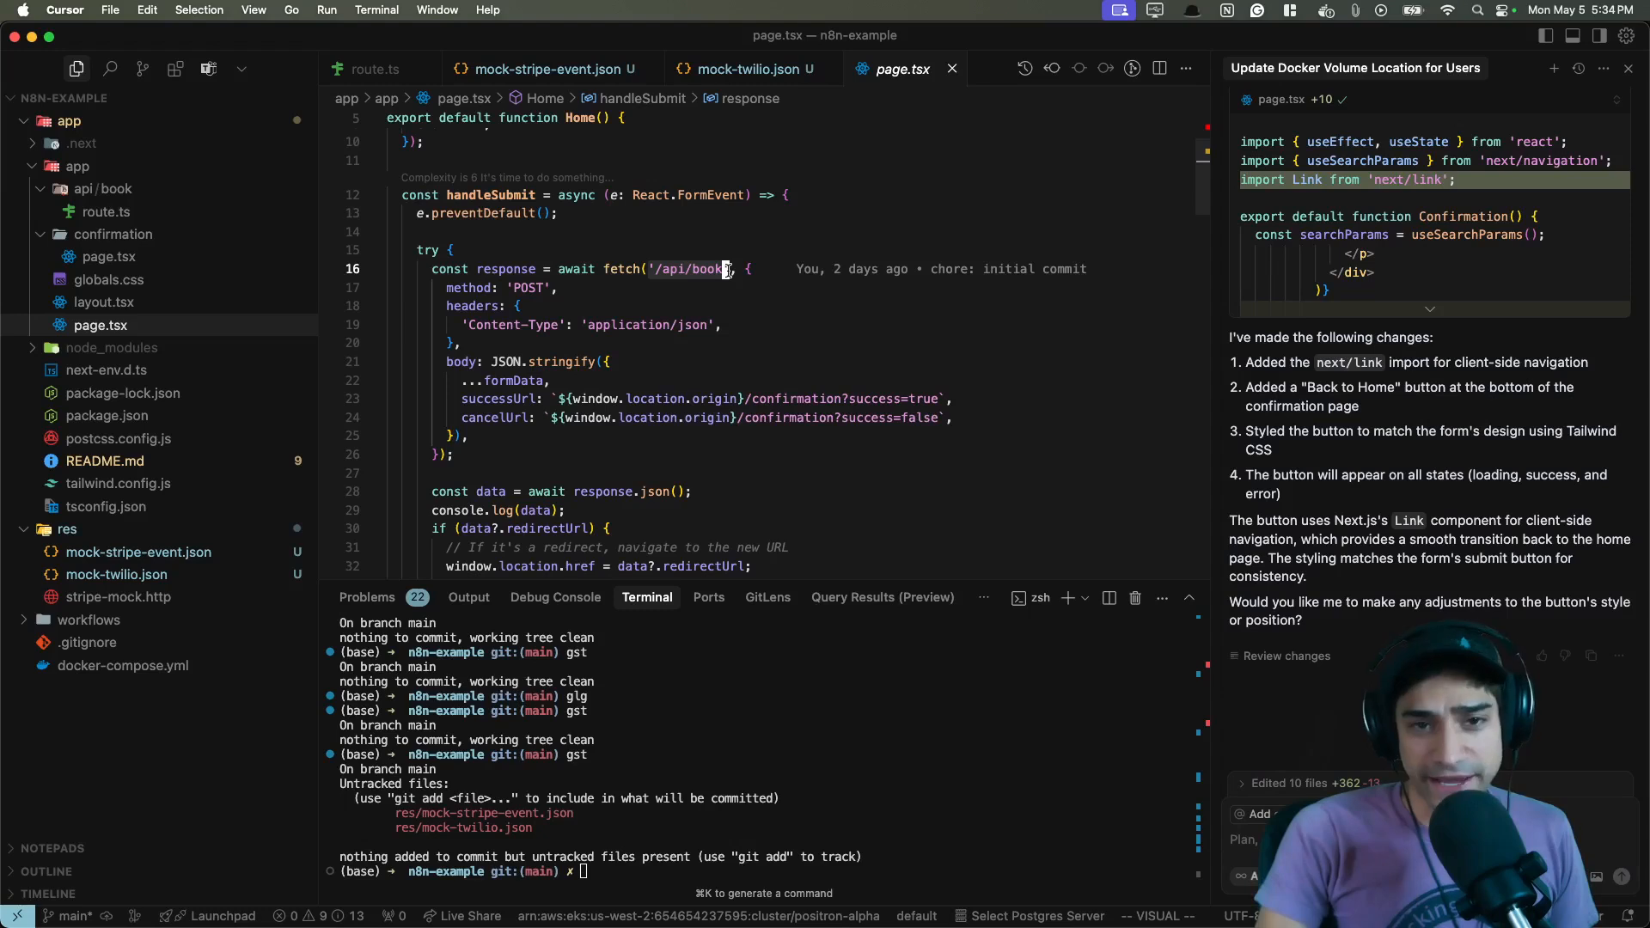
- Open route.ts and examine how it forwards the form data to the n8n webhook URL
left_click(92, 217)
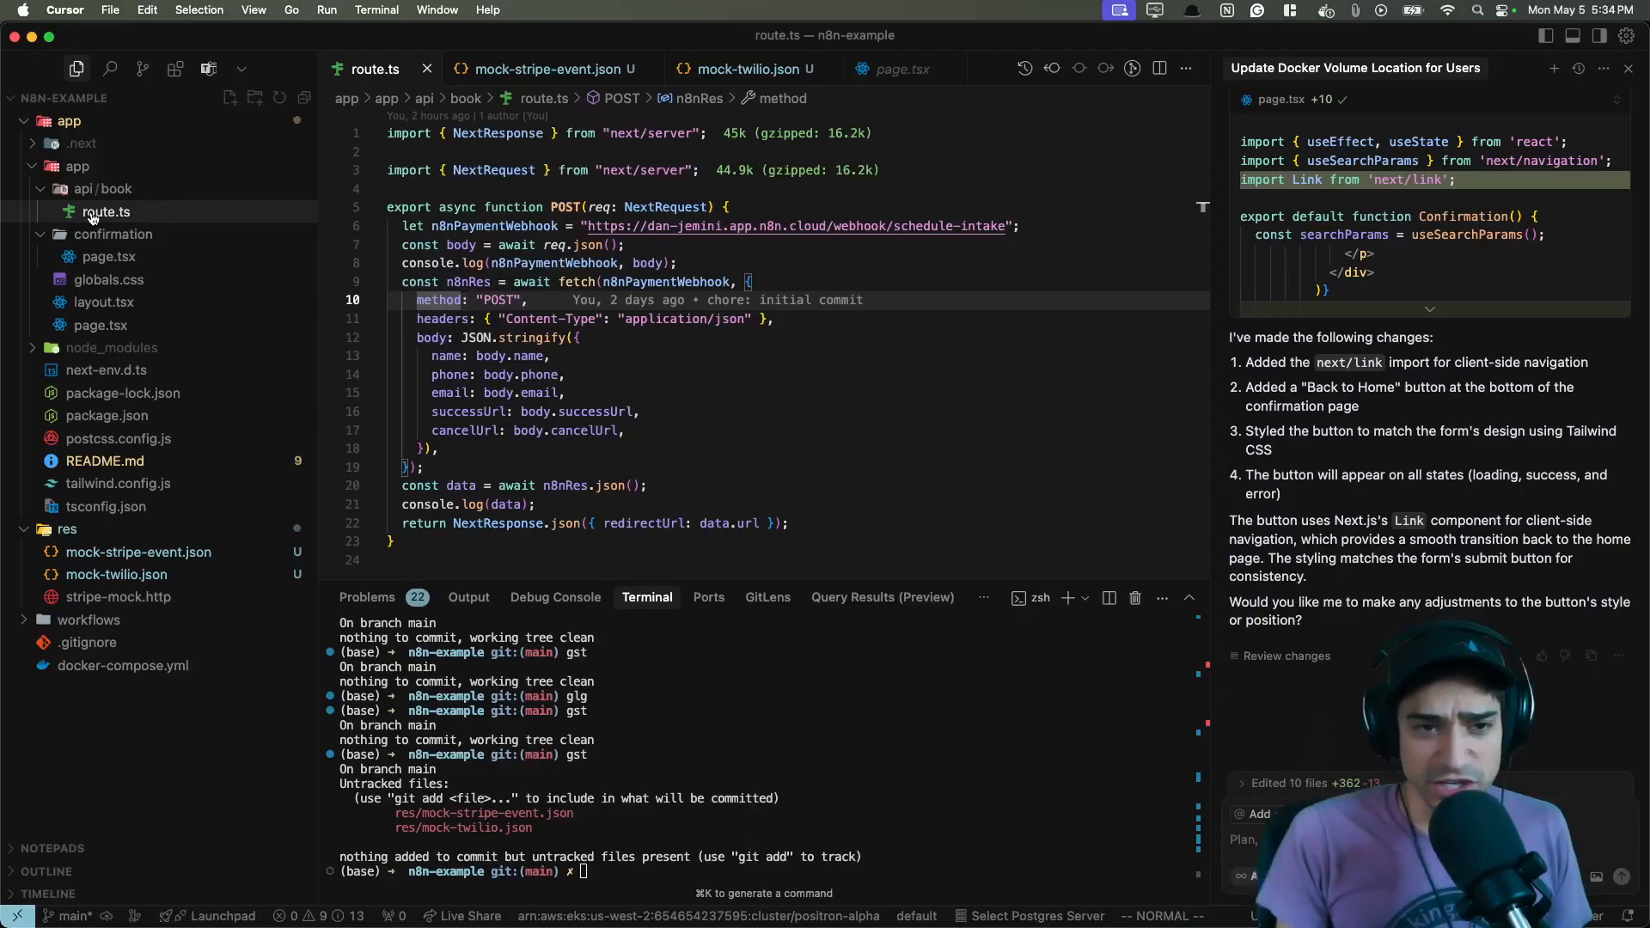
left_click(780, 407)
left_click_drag(536, 211, 604, 358)
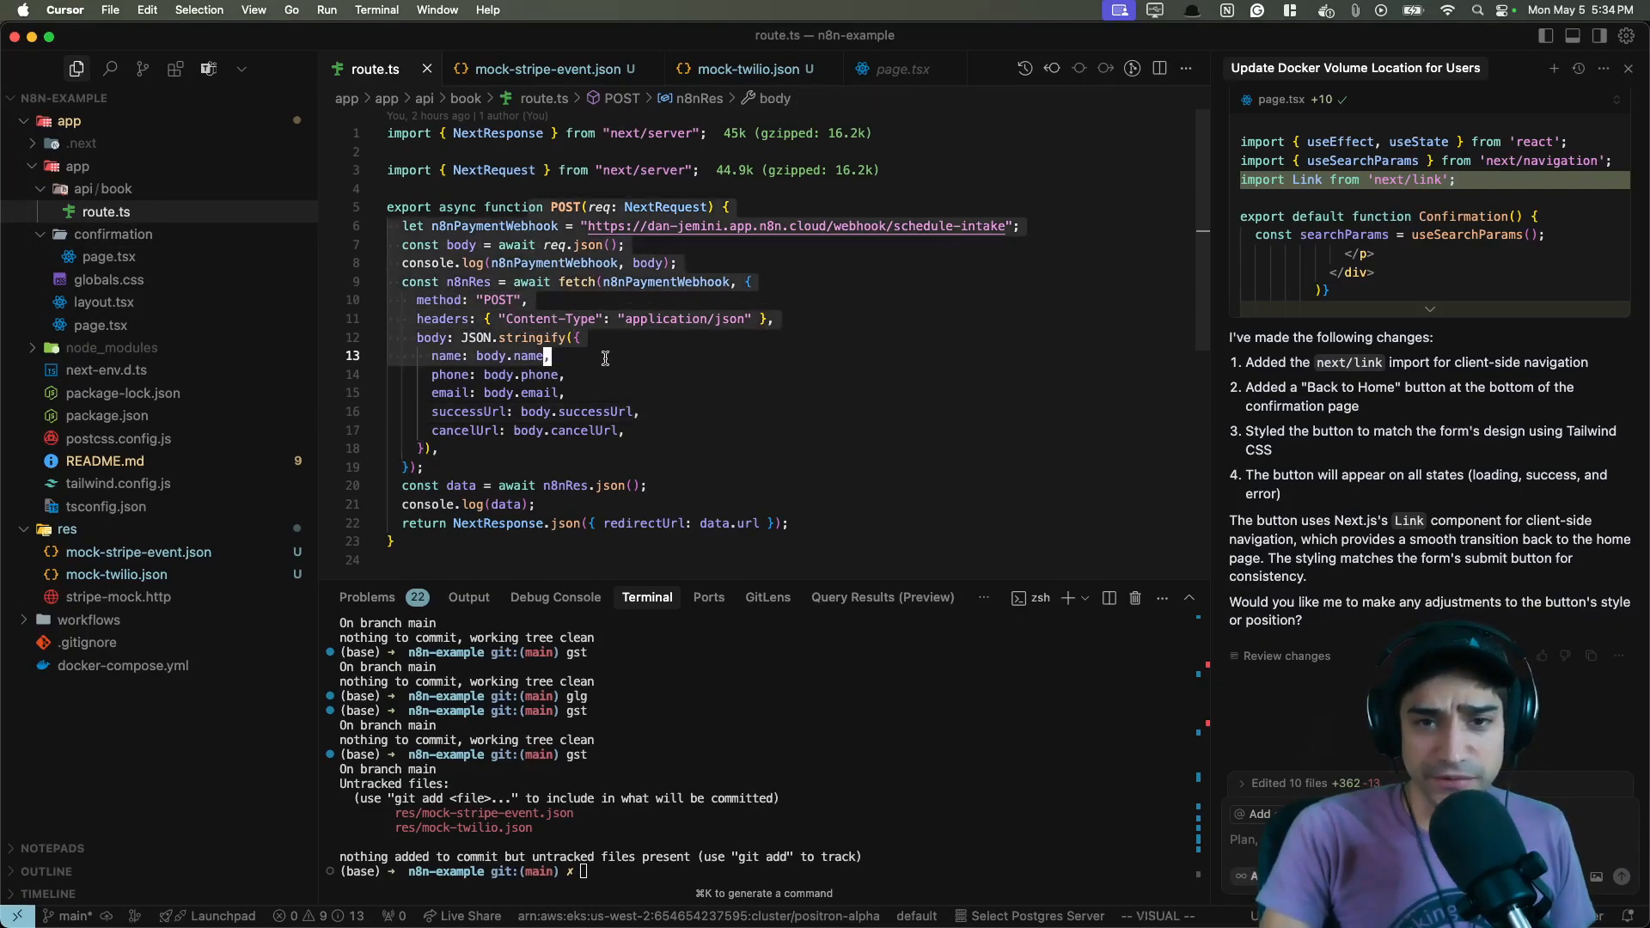
left_click(889, 387)
left_click(762, 227)
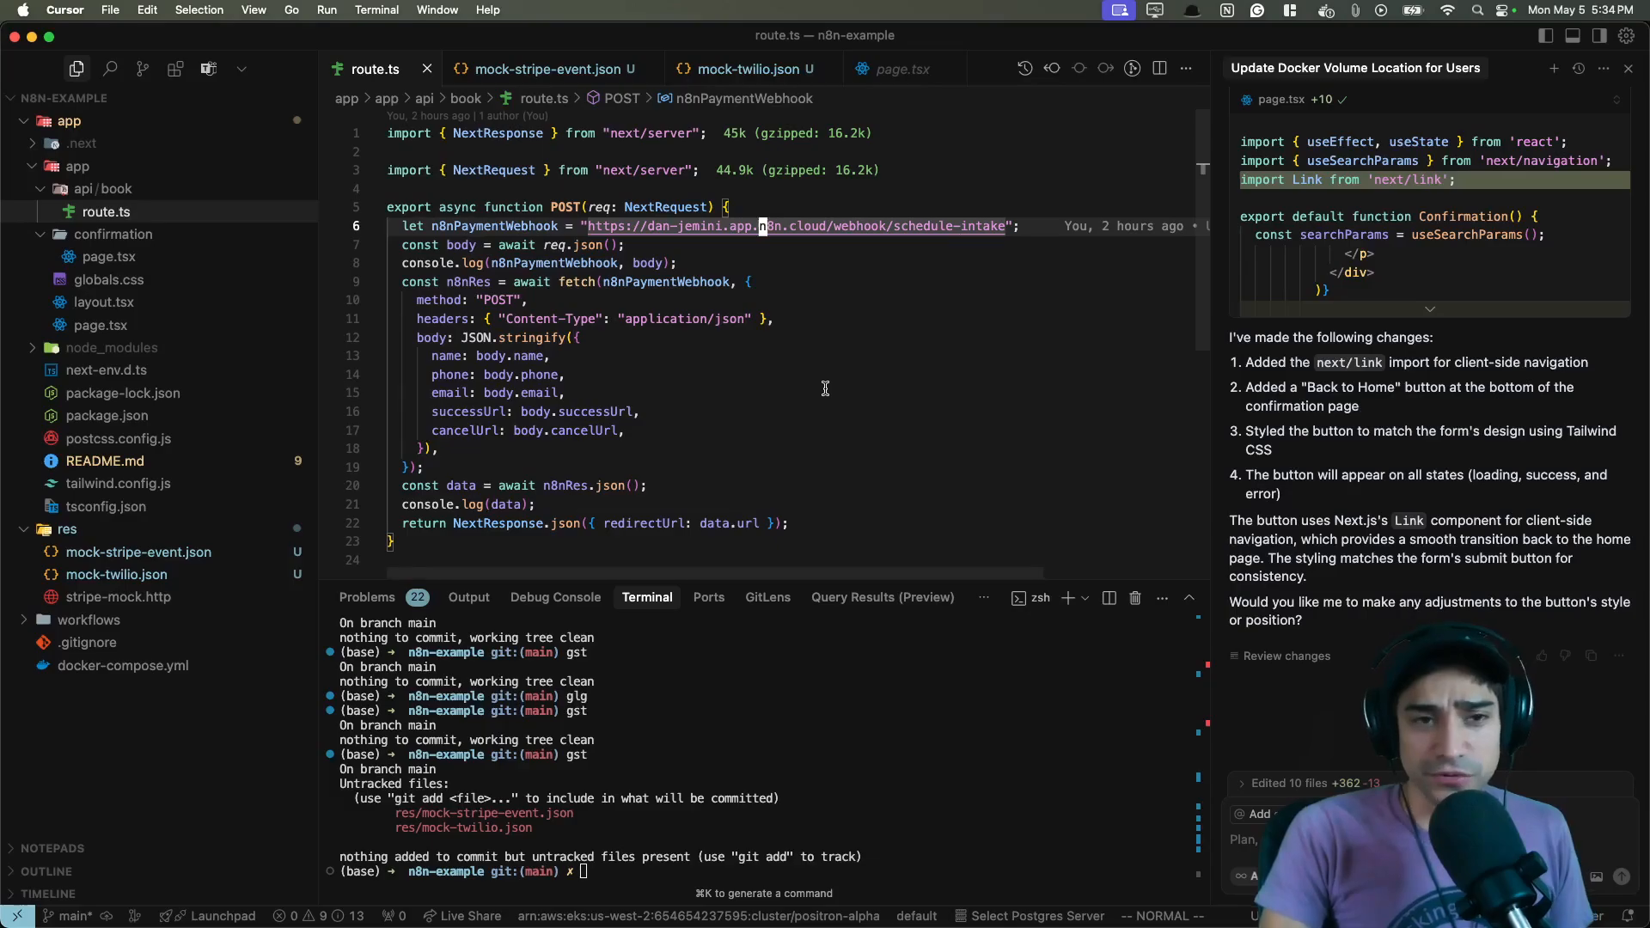
- Switch briefly to the n8n workflow canvas and back to the code editor
key("super+Tab")
scroll(640, 478, "left", 3)
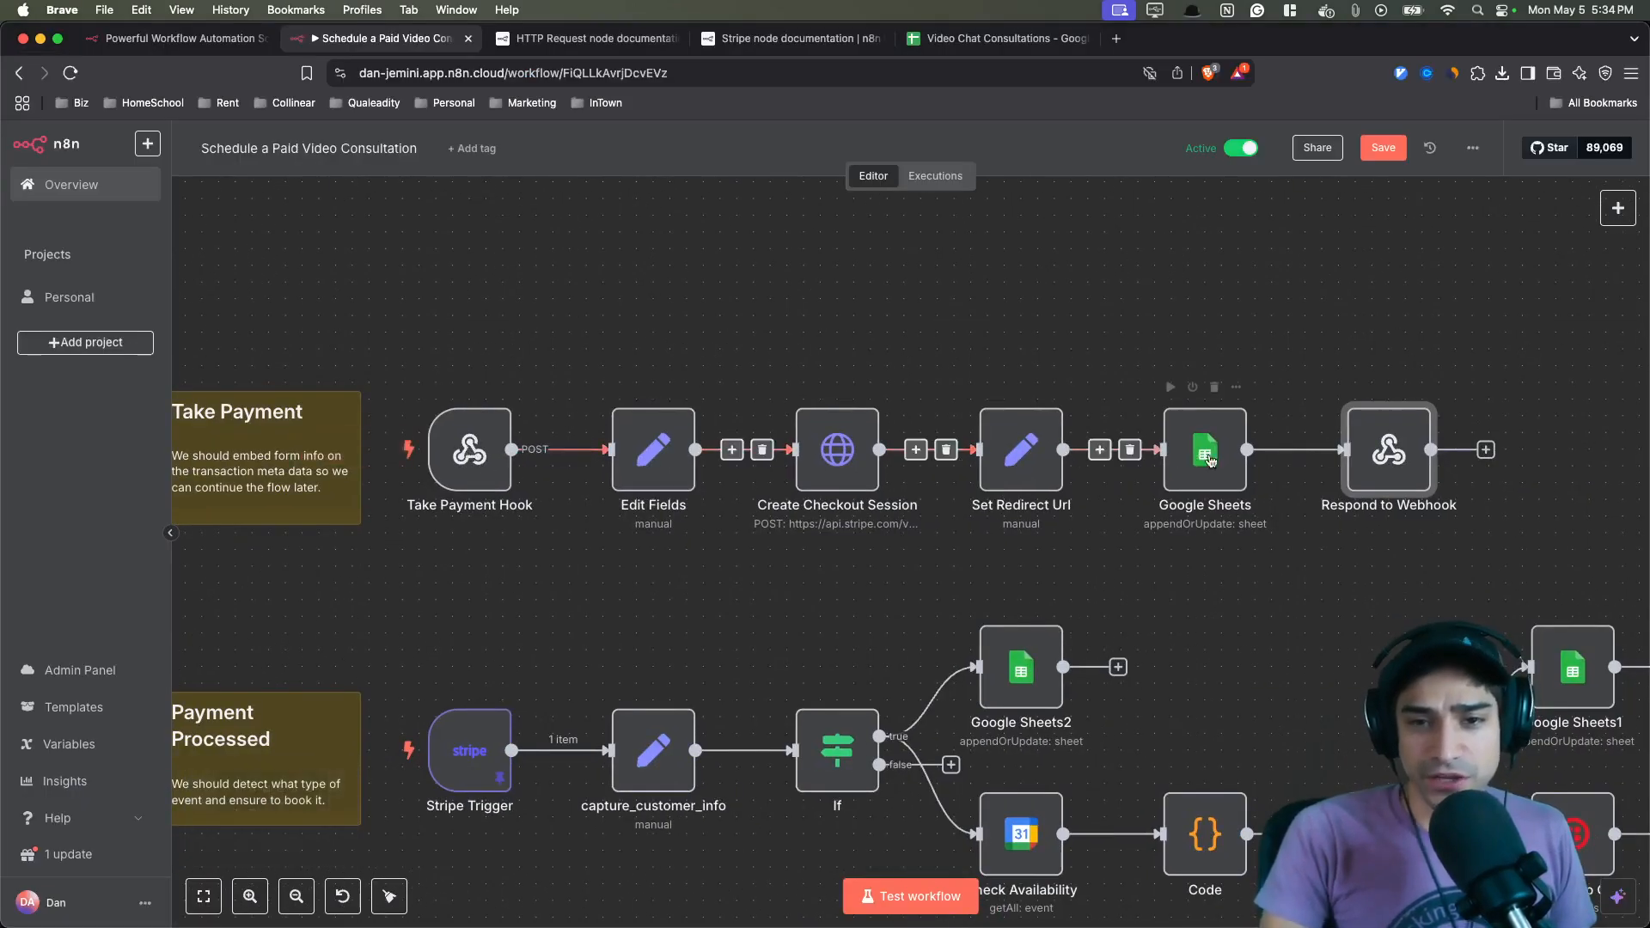
key("super+Tab")
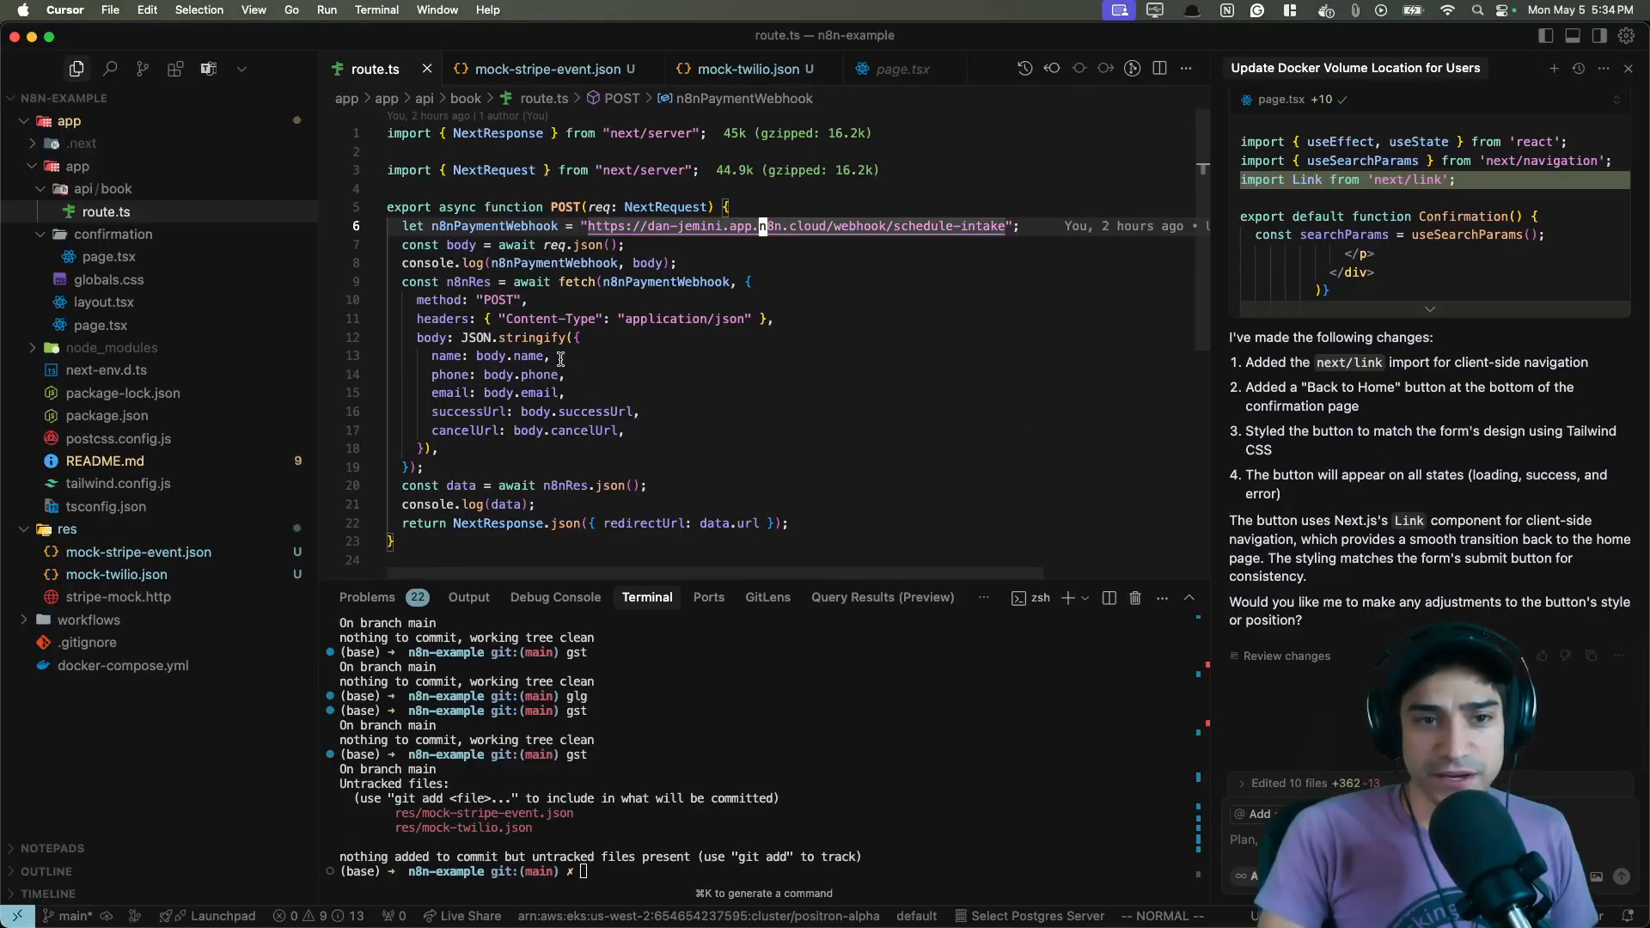
- Examine the returned redirectUrl in route.ts and the window.location.href redirect in page.tsx
left_click(680, 524)
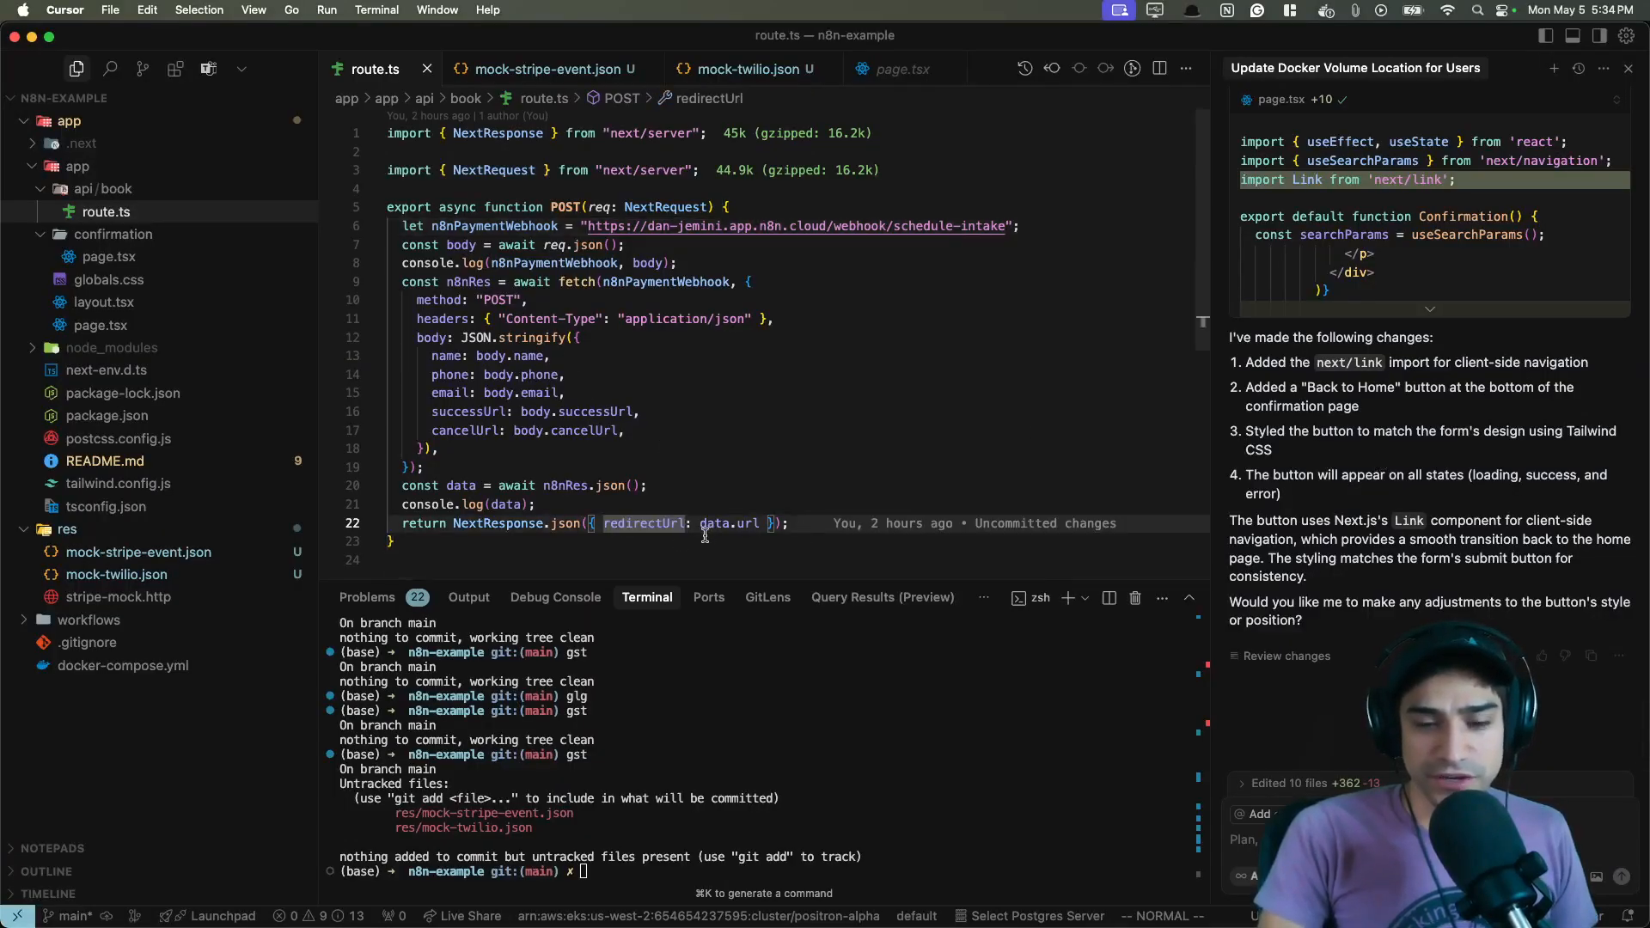
double_click(663, 526)
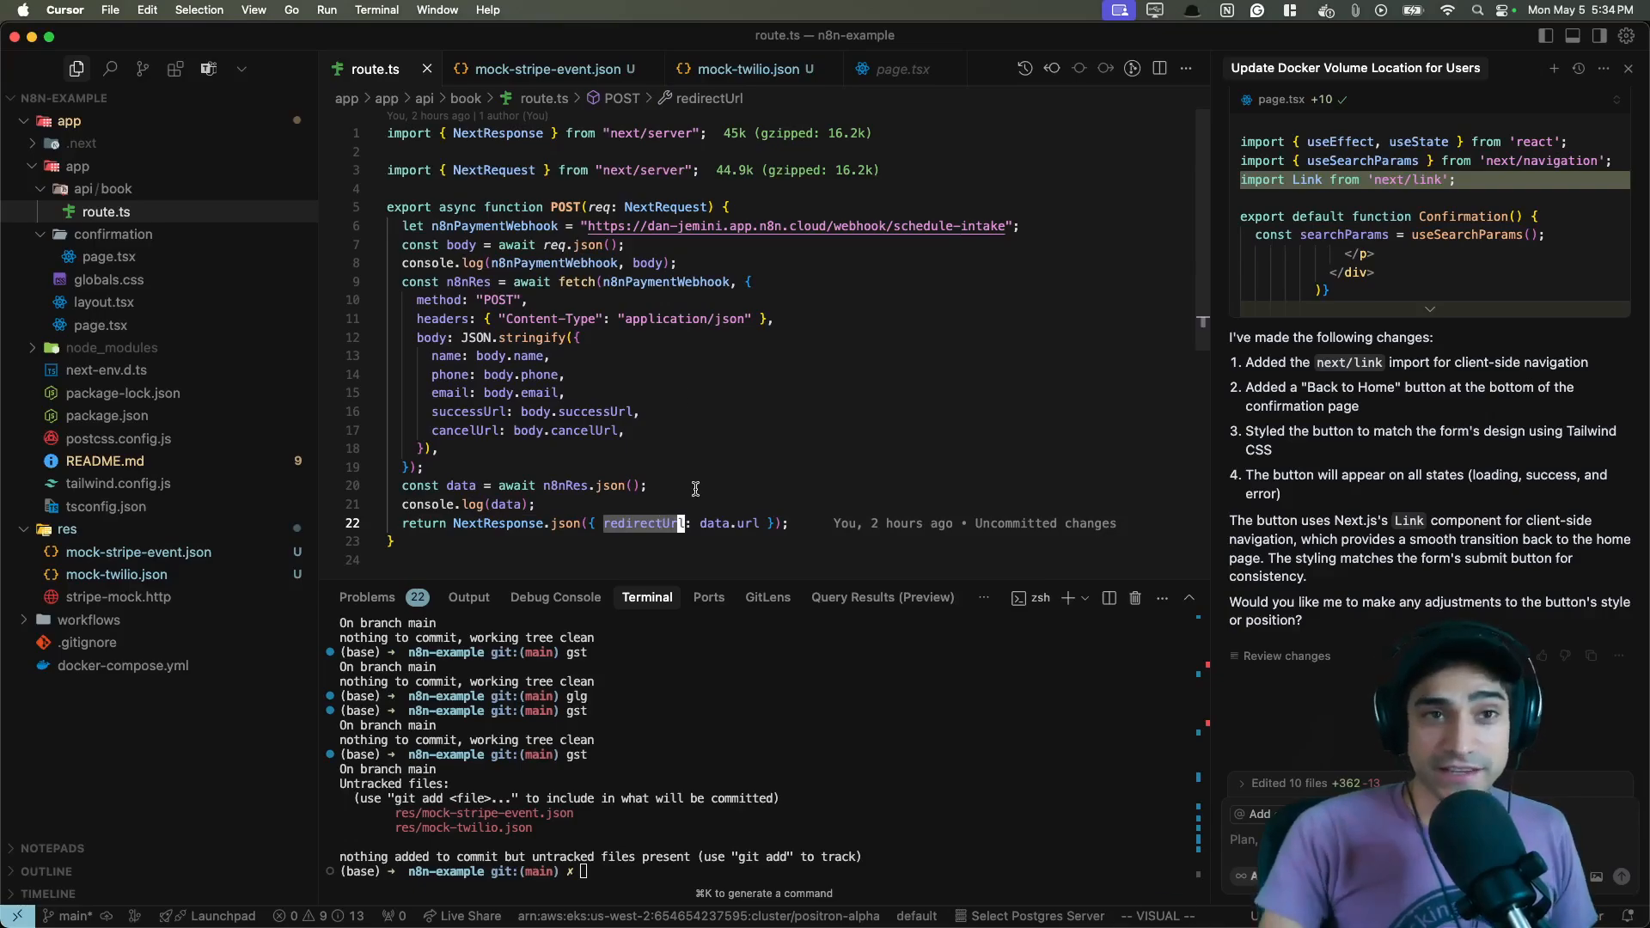
left_click(902, 68)
scroll(703, 385, "down", 3)
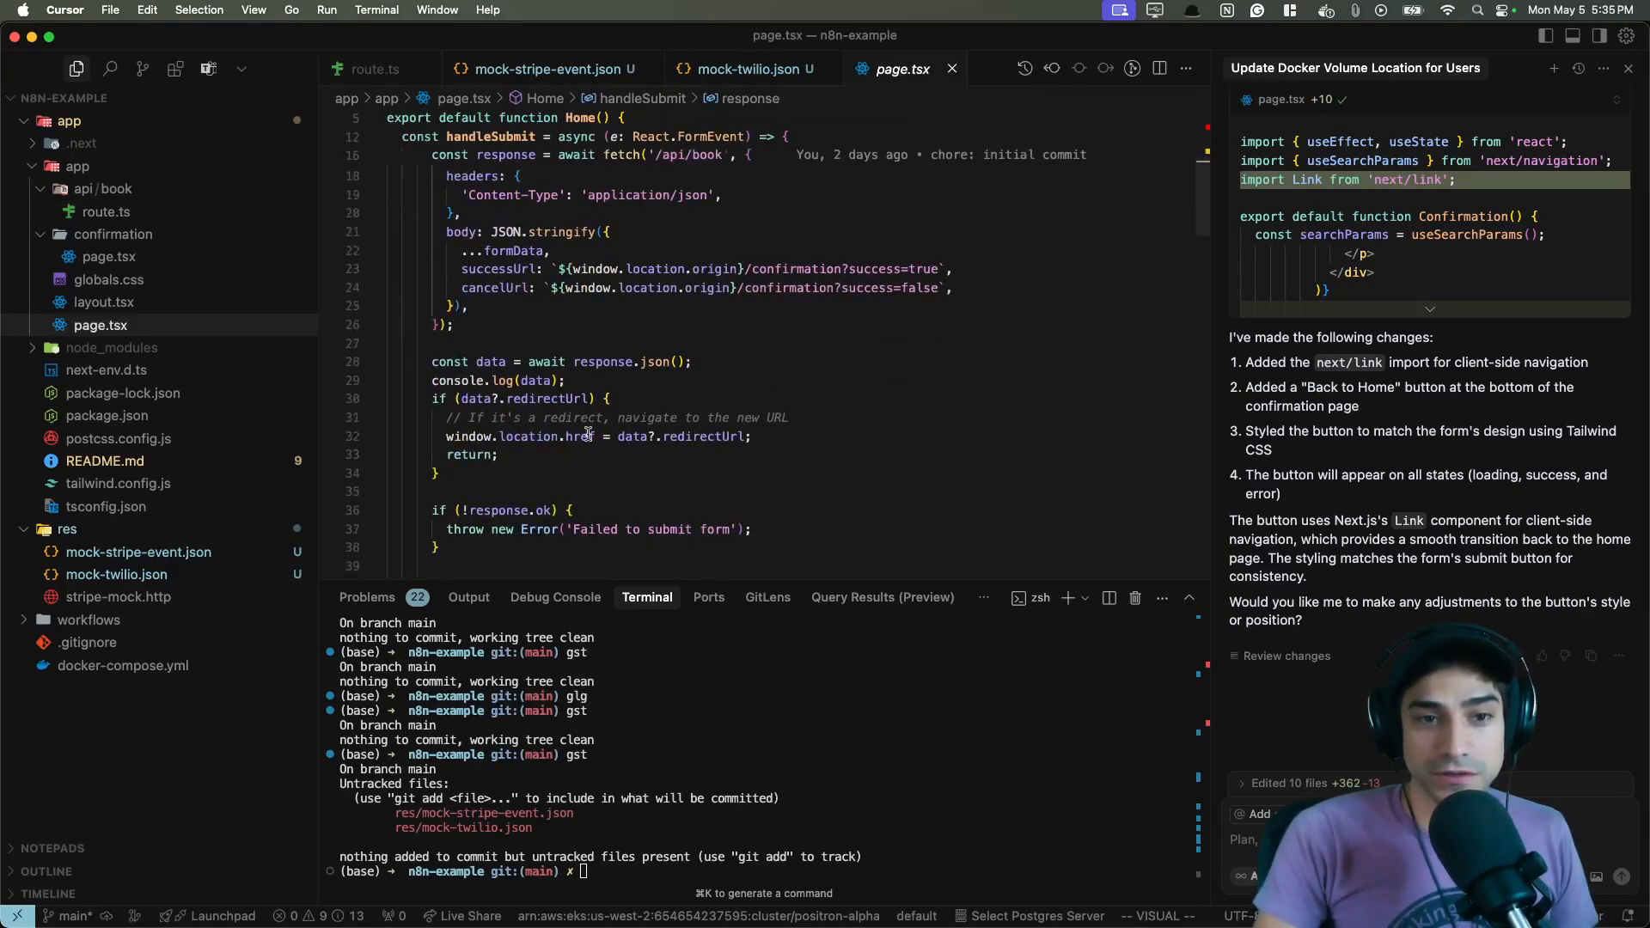
left_click_drag(446, 436, 593, 436)
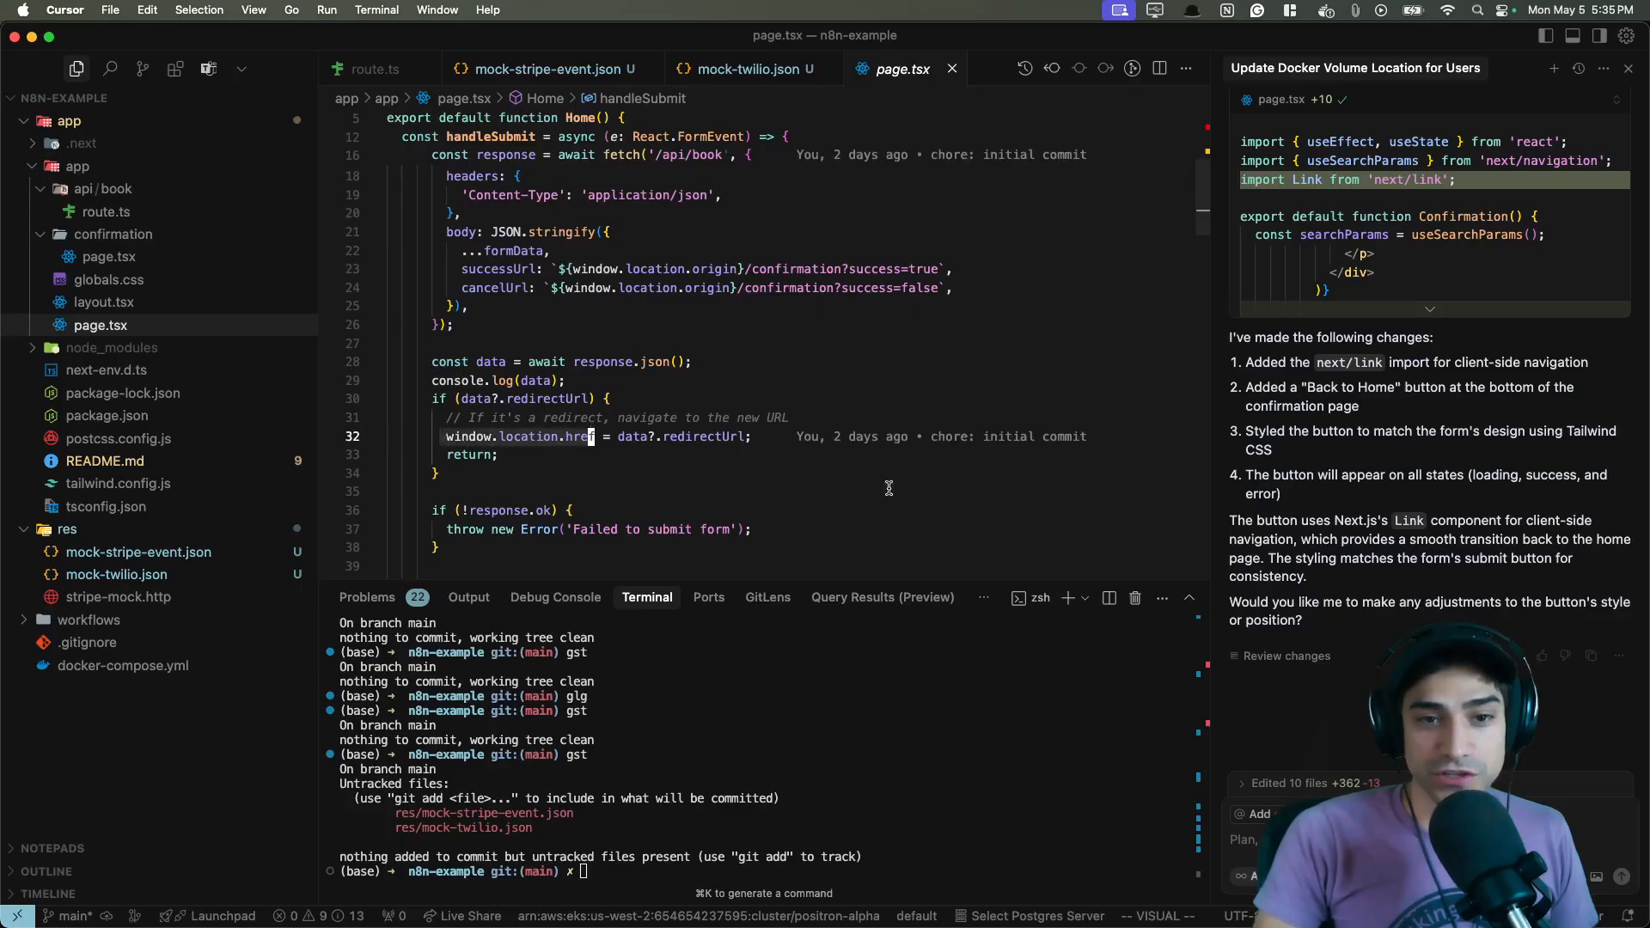
double_click(696, 437)
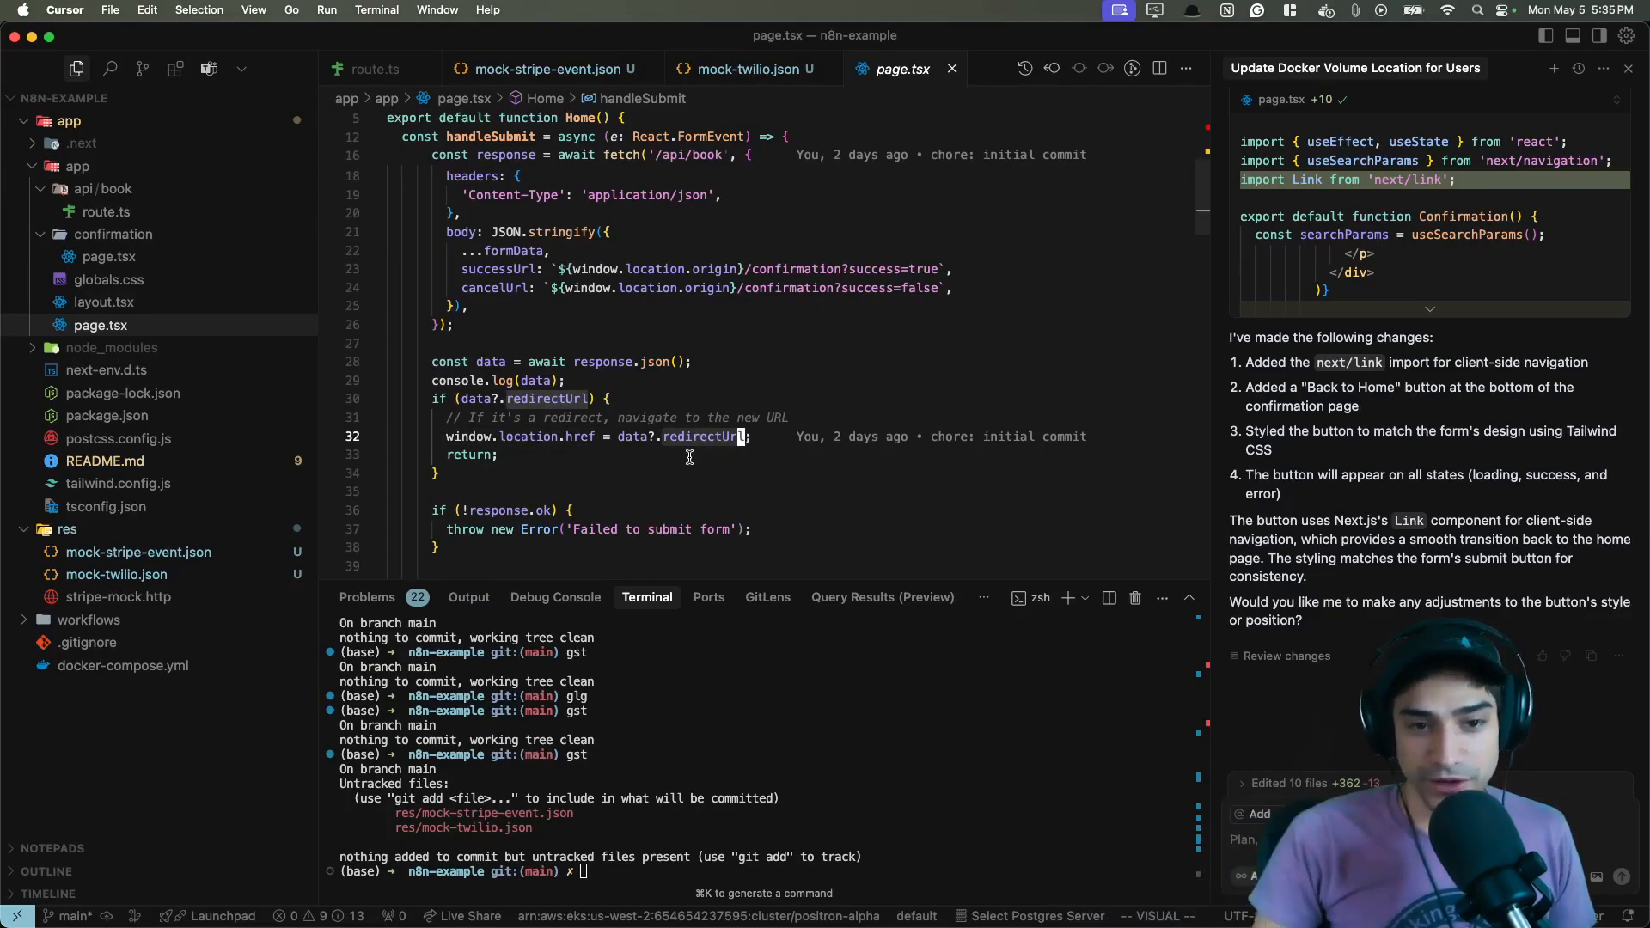
- Return to the n8n editor and inspect the Stripe Trigger node's event and pinned output, then close it
key("super+Tab")
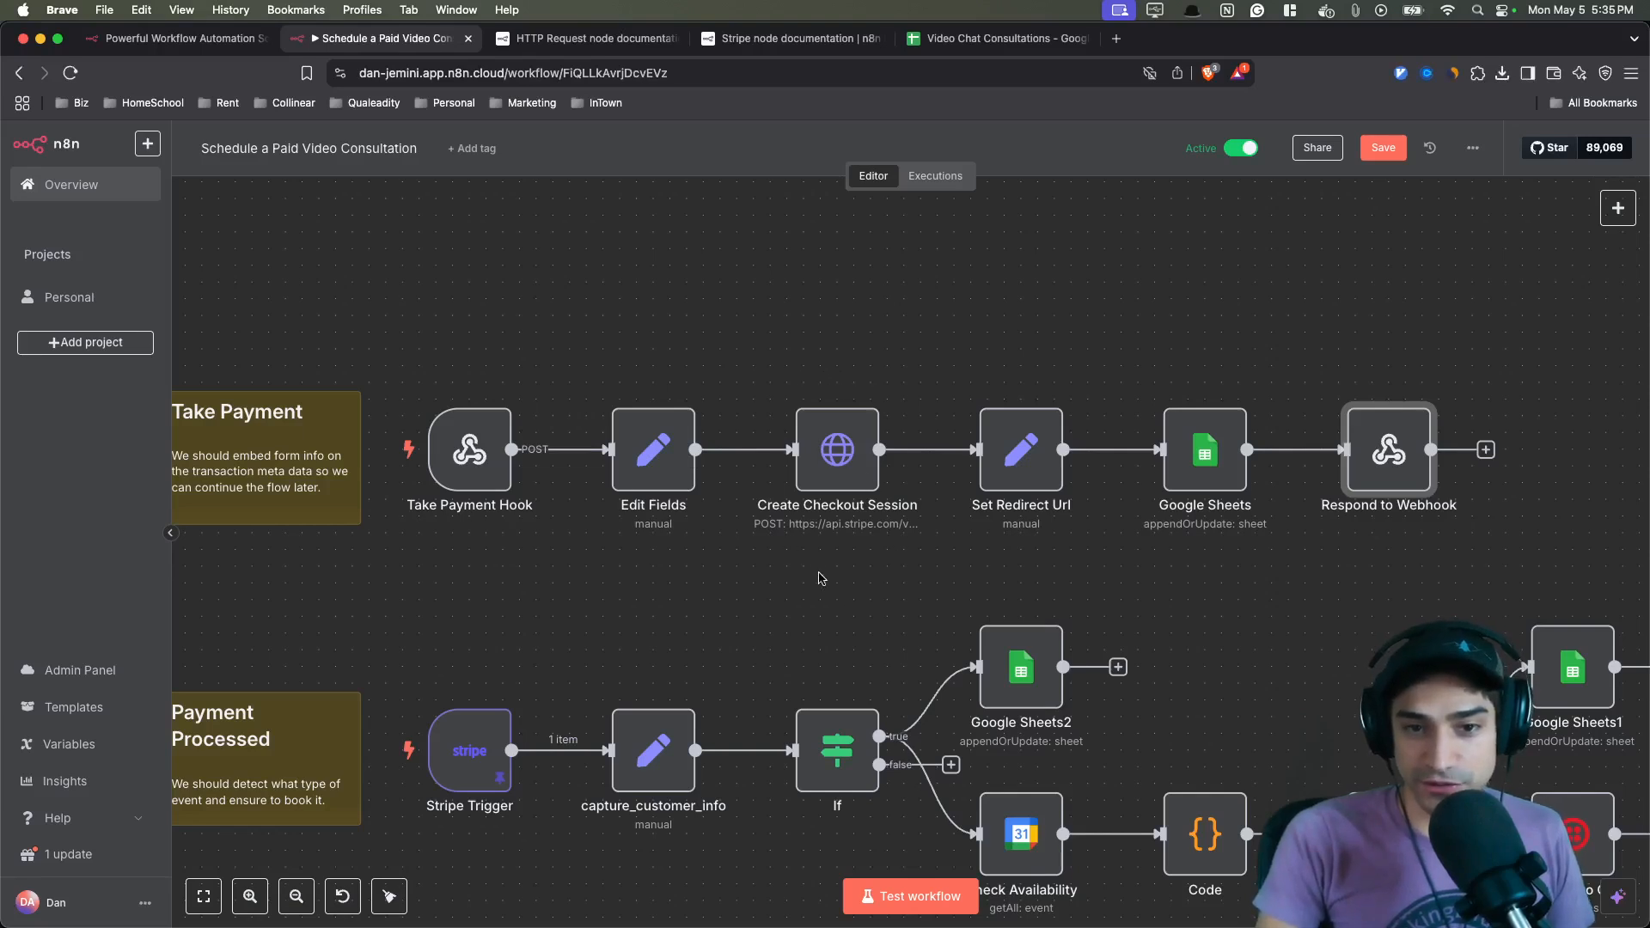
scroll(813, 567, "down", 3)
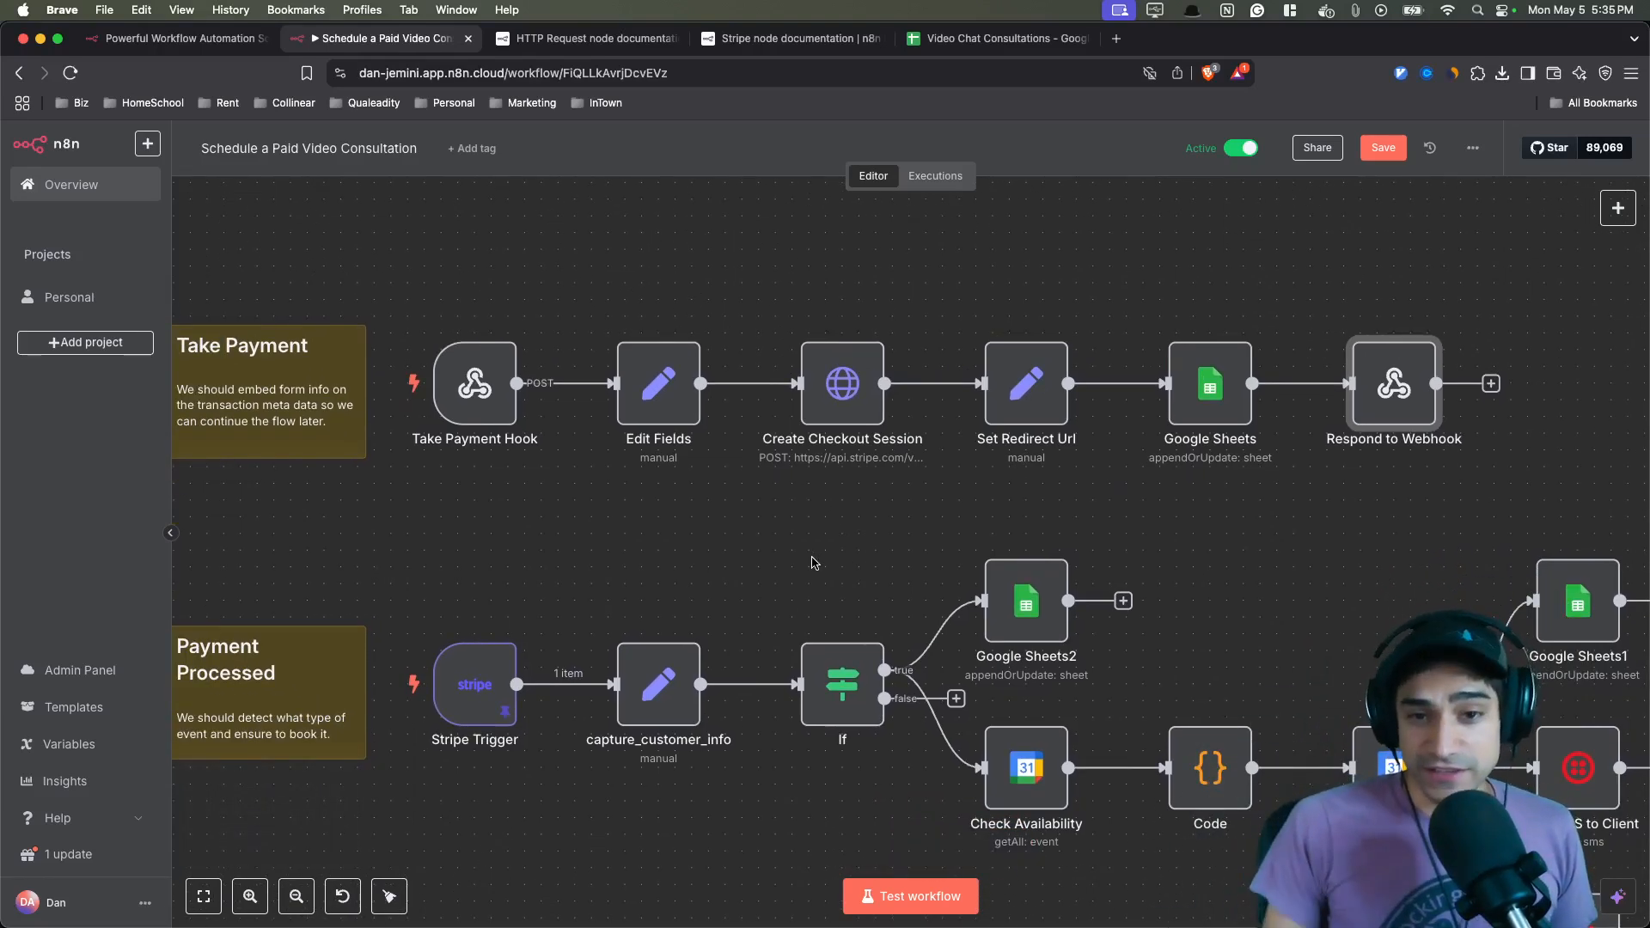
scroll(812, 563, "down", 3)
scroll(813, 563, "left", 3)
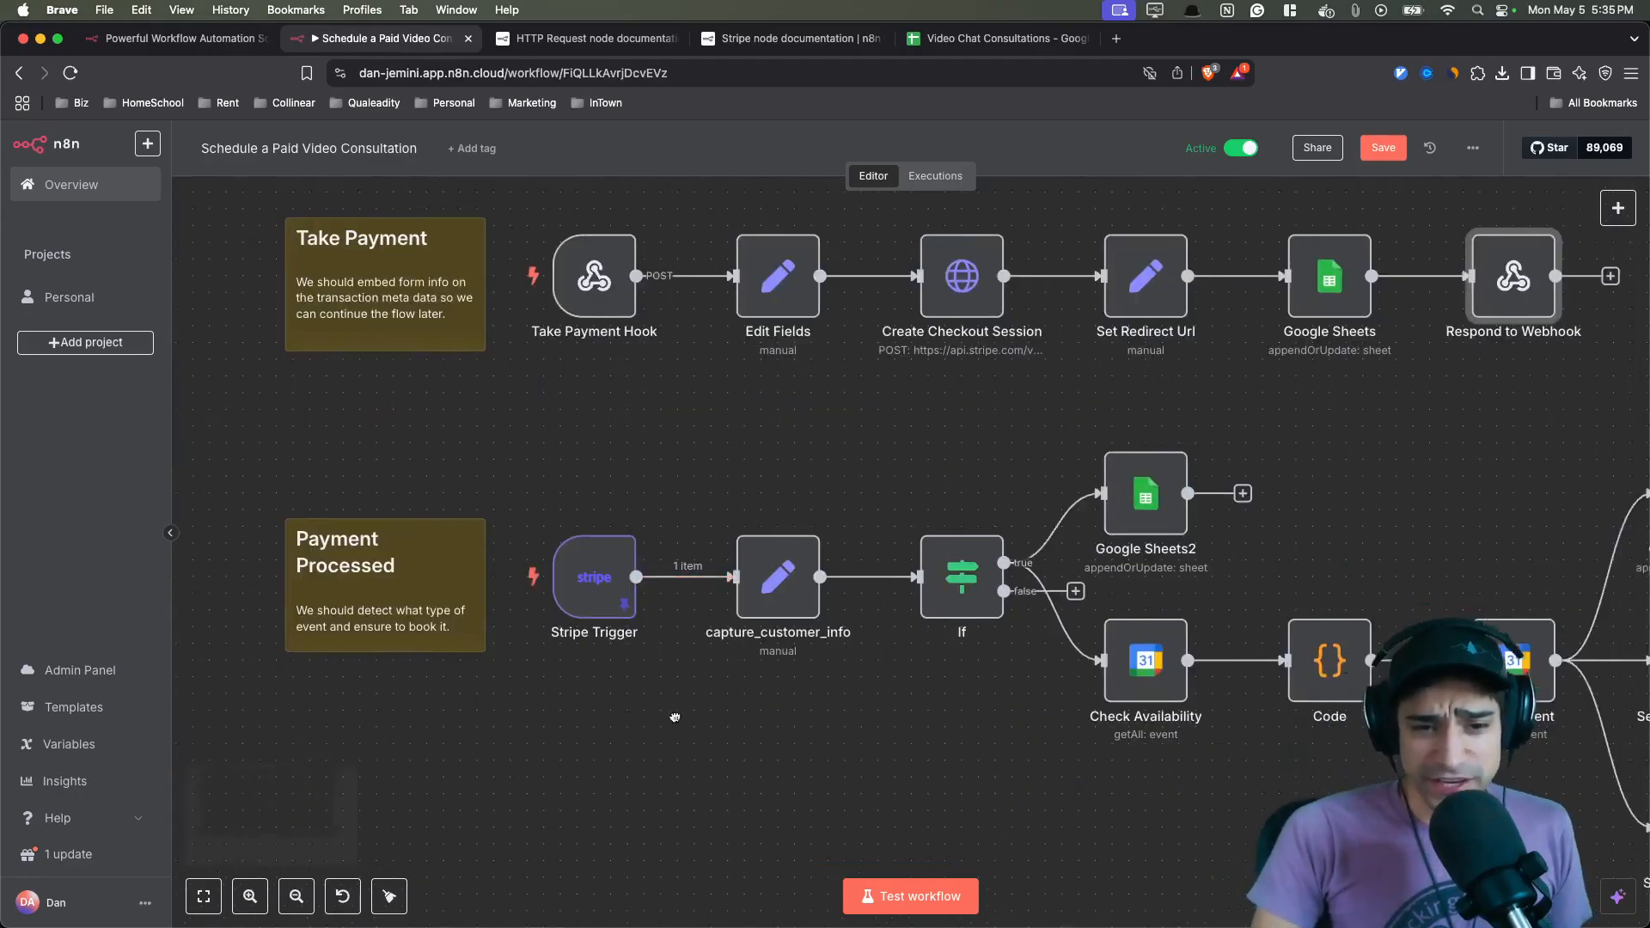
double_click(577, 565)
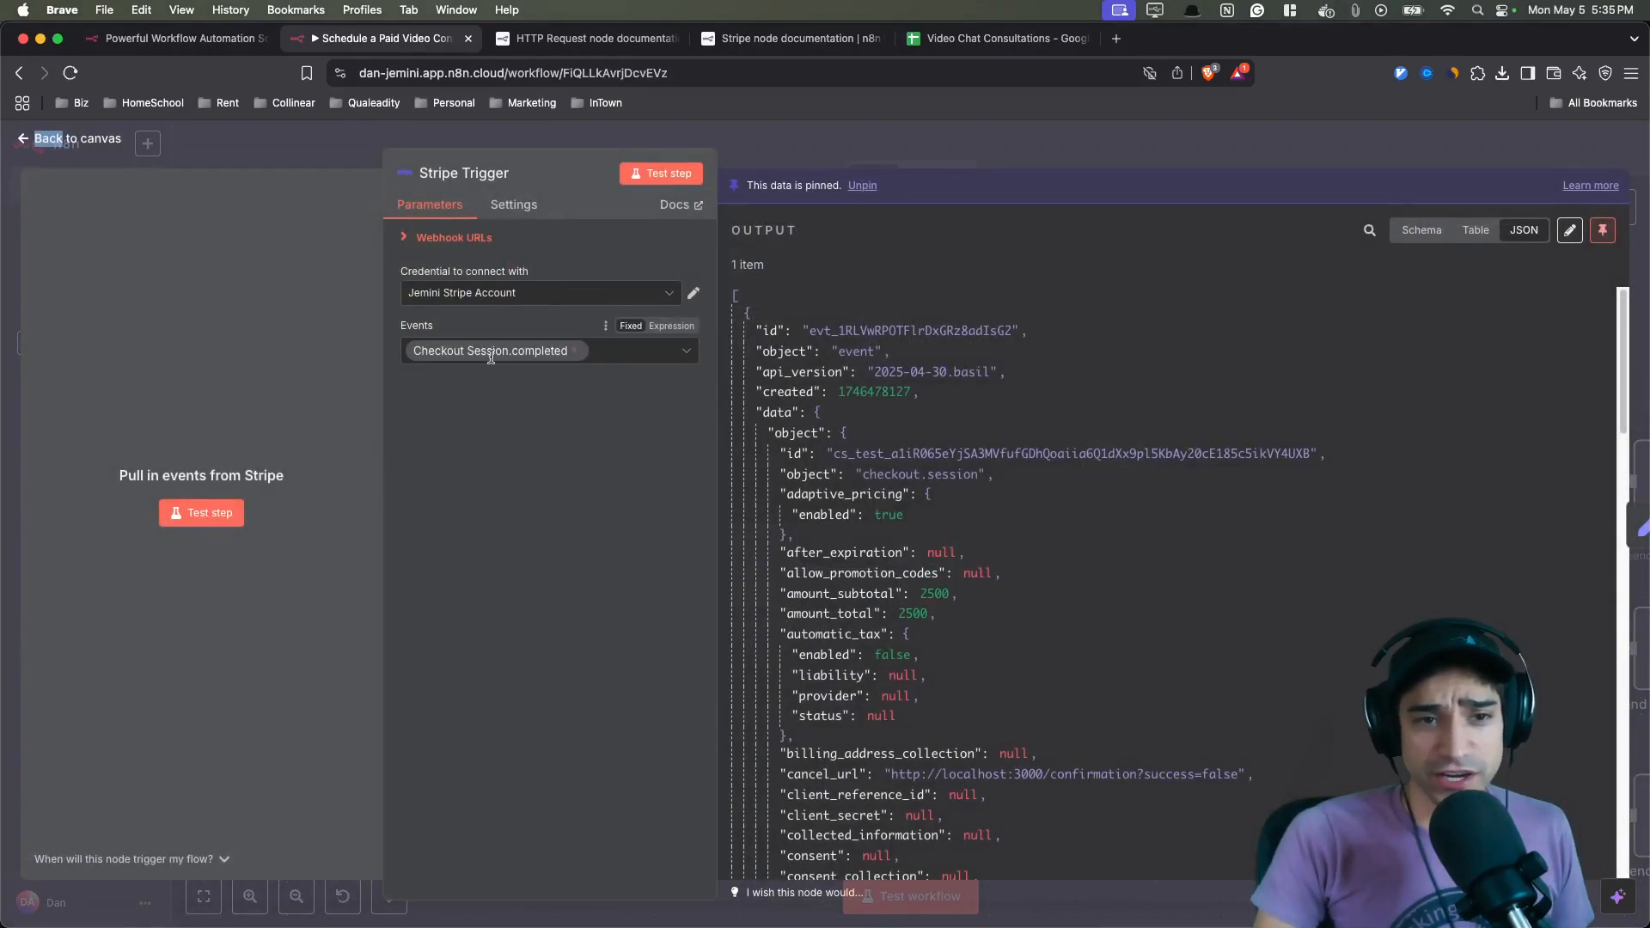
key("Escape")
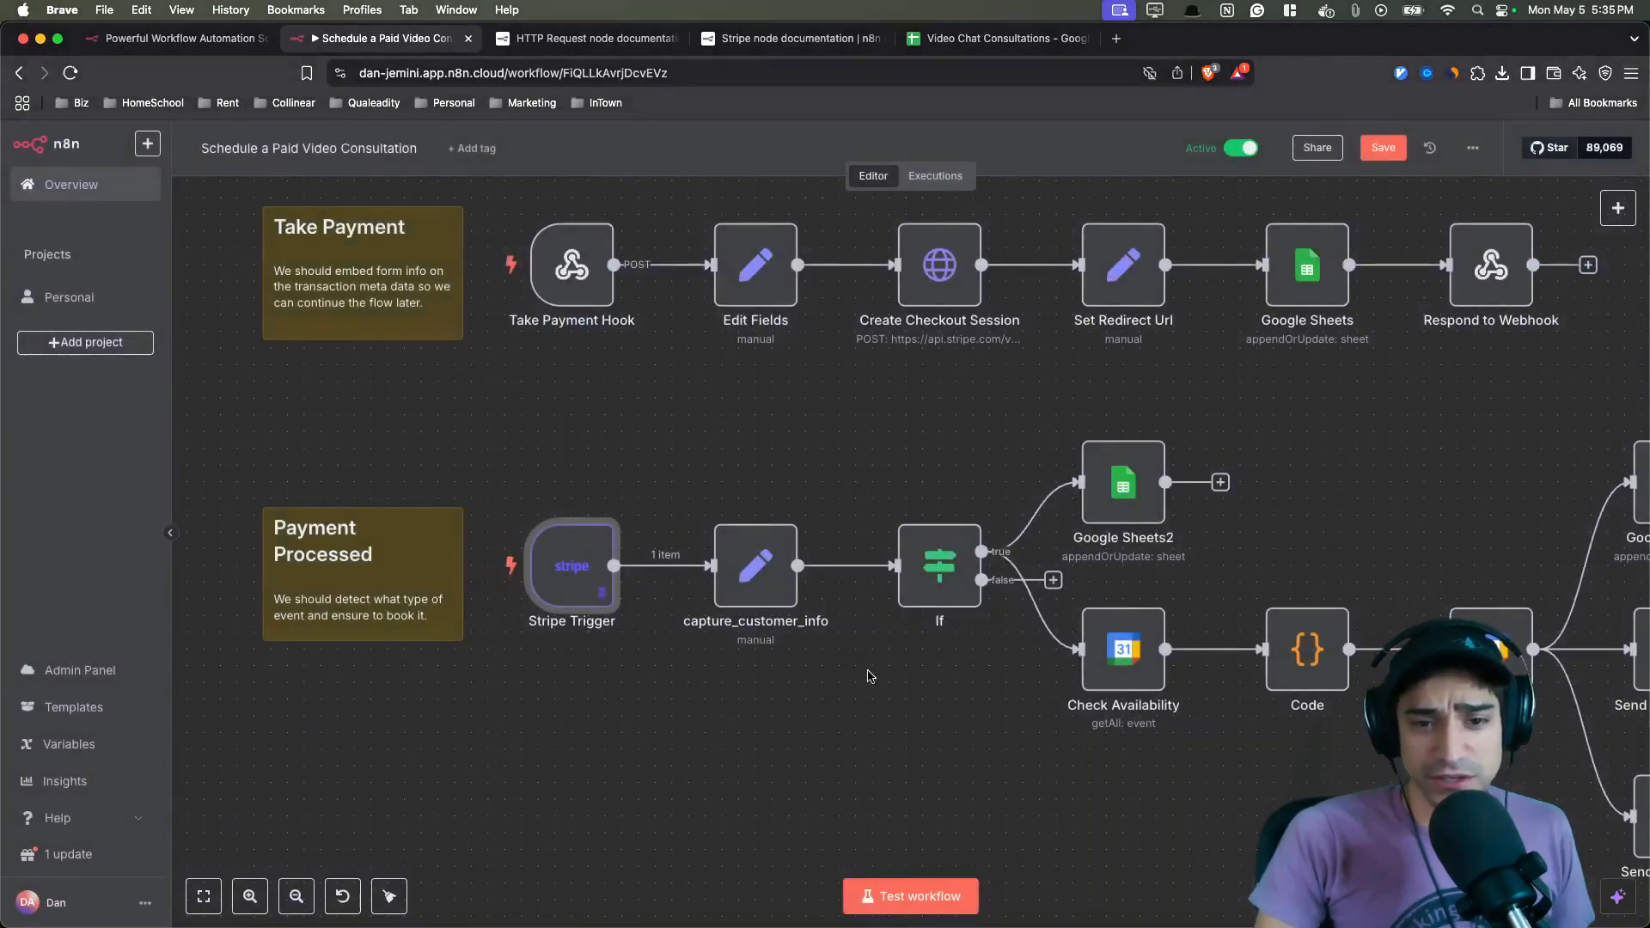
- Open the capture_customer_info node and examine how it maps Stripe event fields to customer info, then close it
scroll(568, 576, "right", 6)
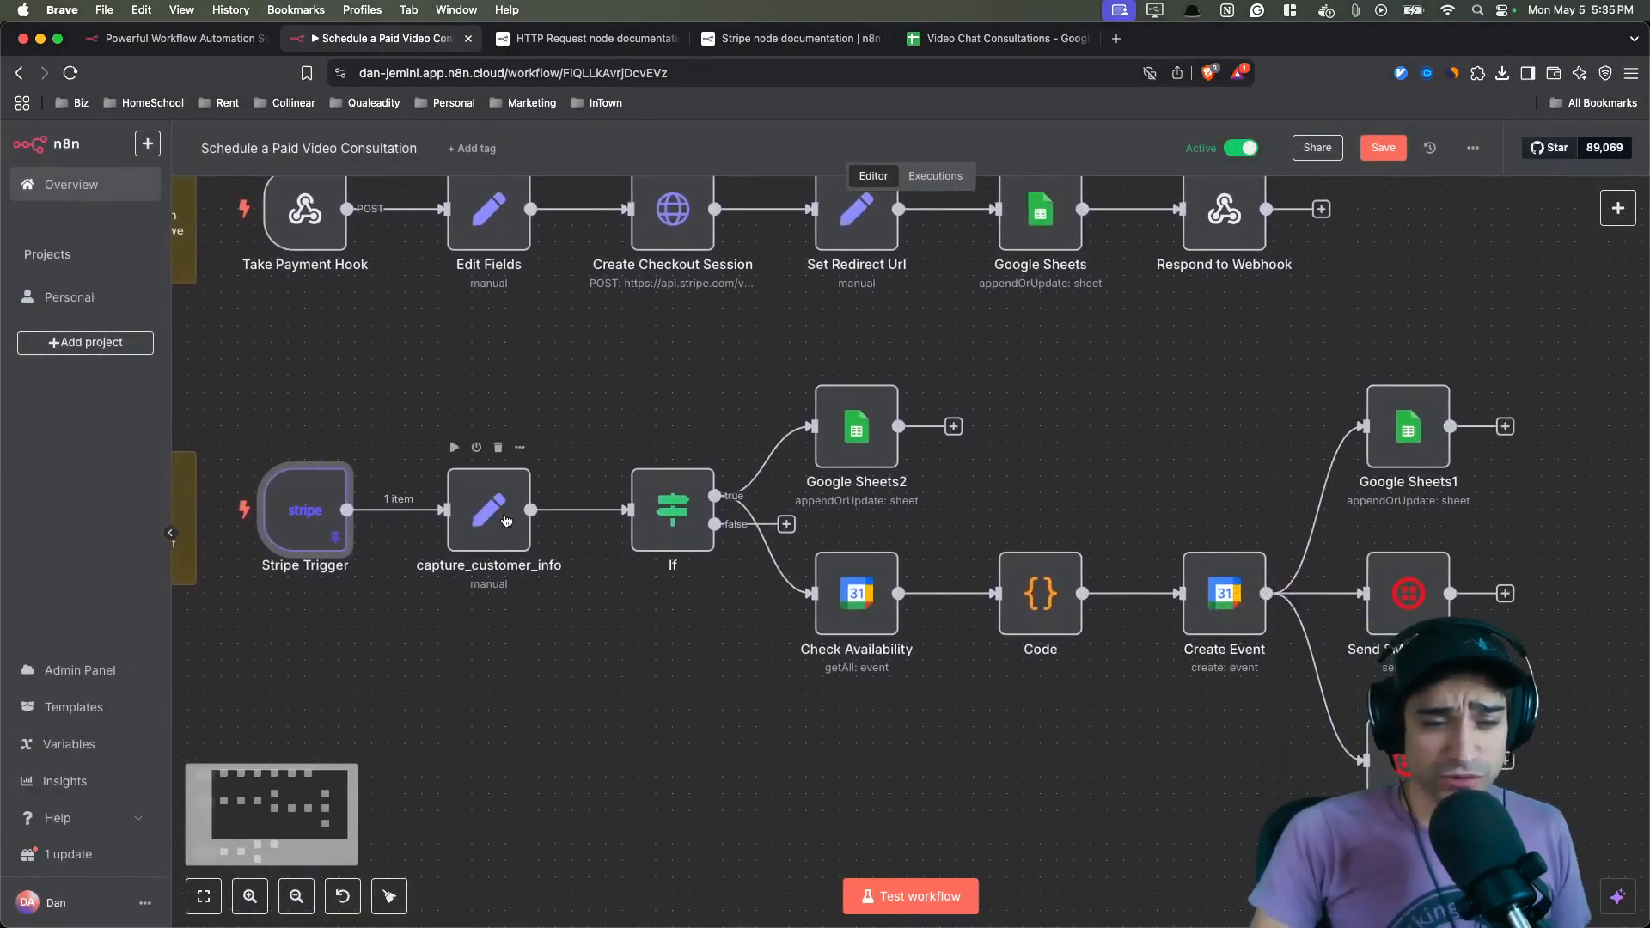
double_click(511, 513)
scroll(773, 387, "down", 1)
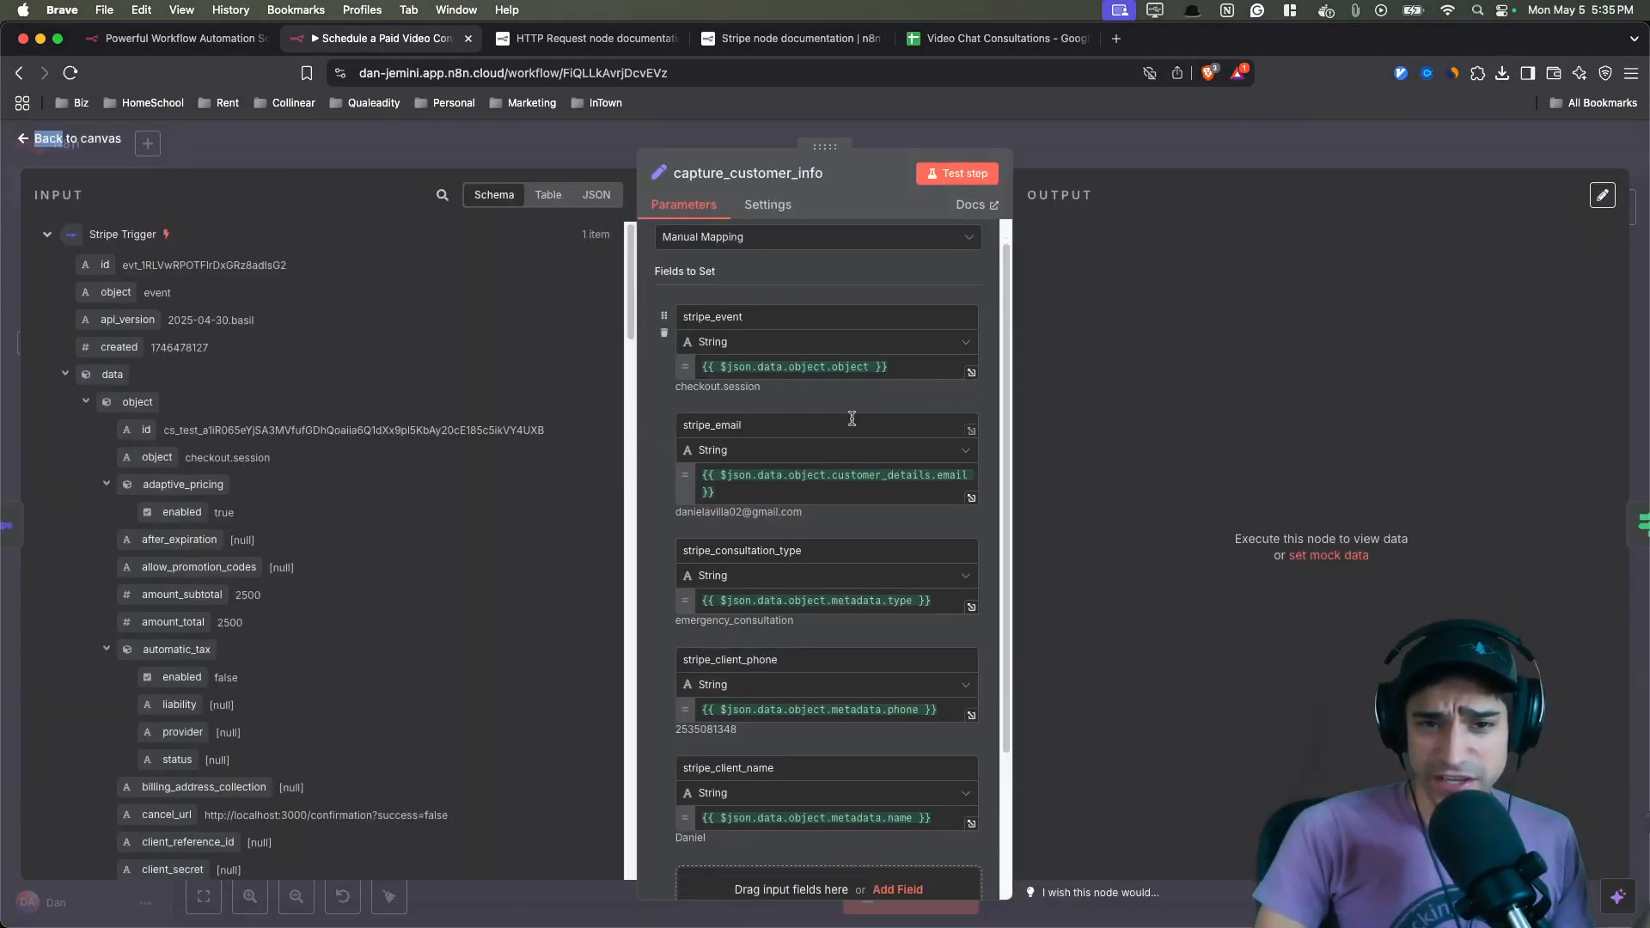
double_click(676, 317)
left_click_drag(742, 425, 695, 417)
left_click(650, 359)
left_click(500, 146)
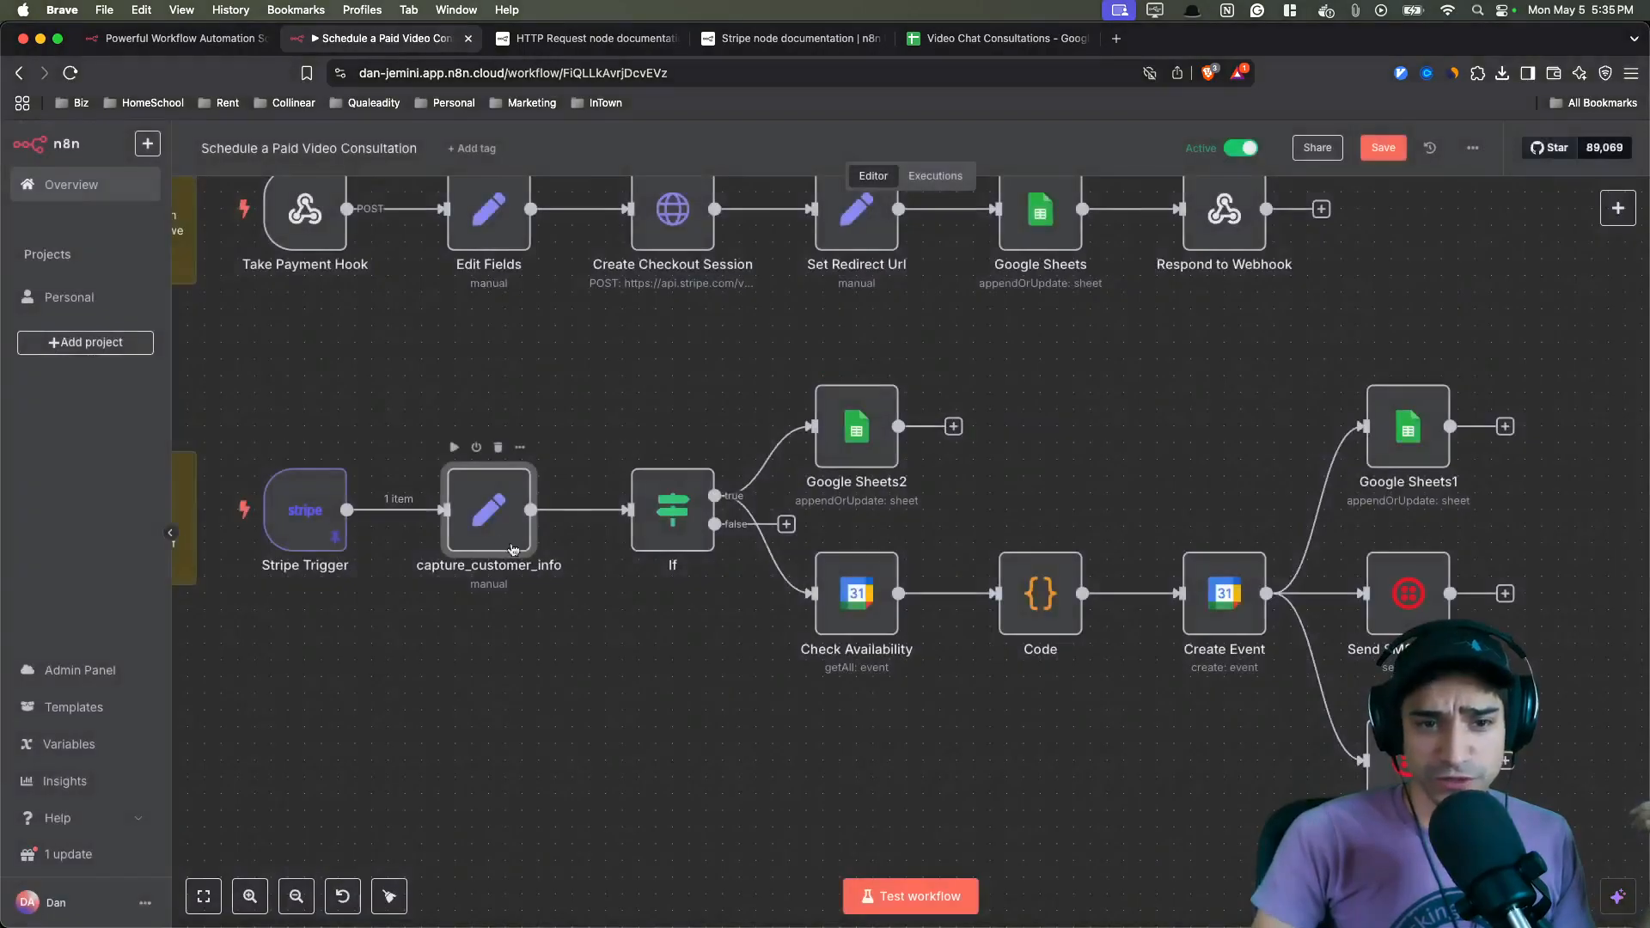
- Open the If node and inspect its conditions on stripe_event and stripe_consultation_type, then return to the canvas
left_click_drag(724, 640, 618, 620)
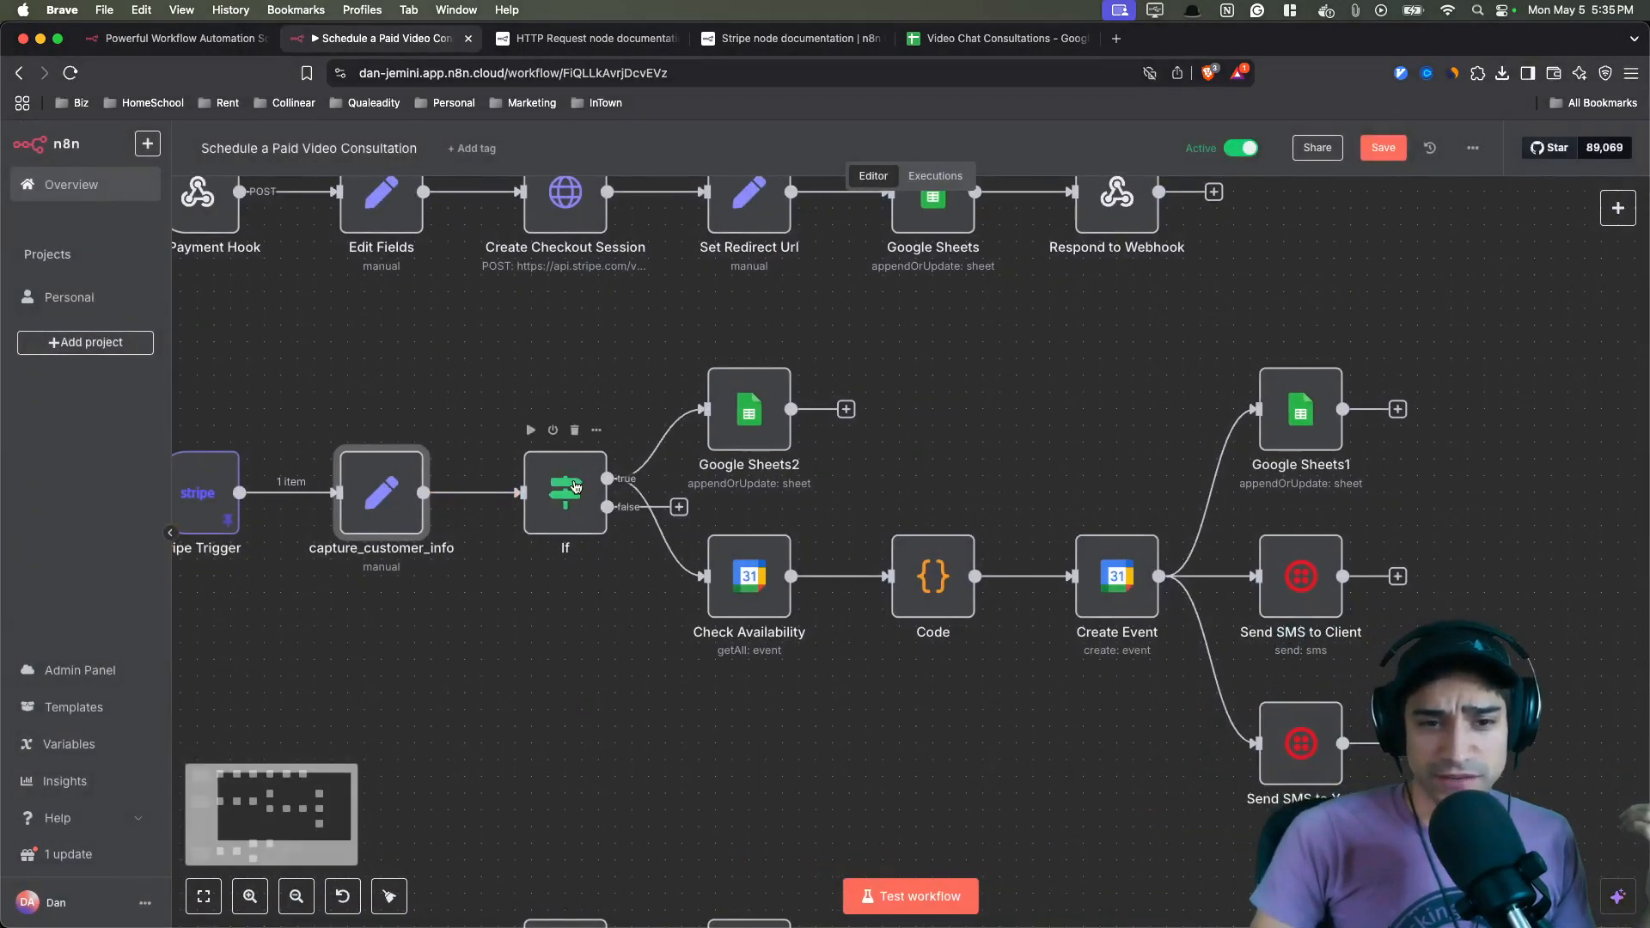
double_click(574, 488)
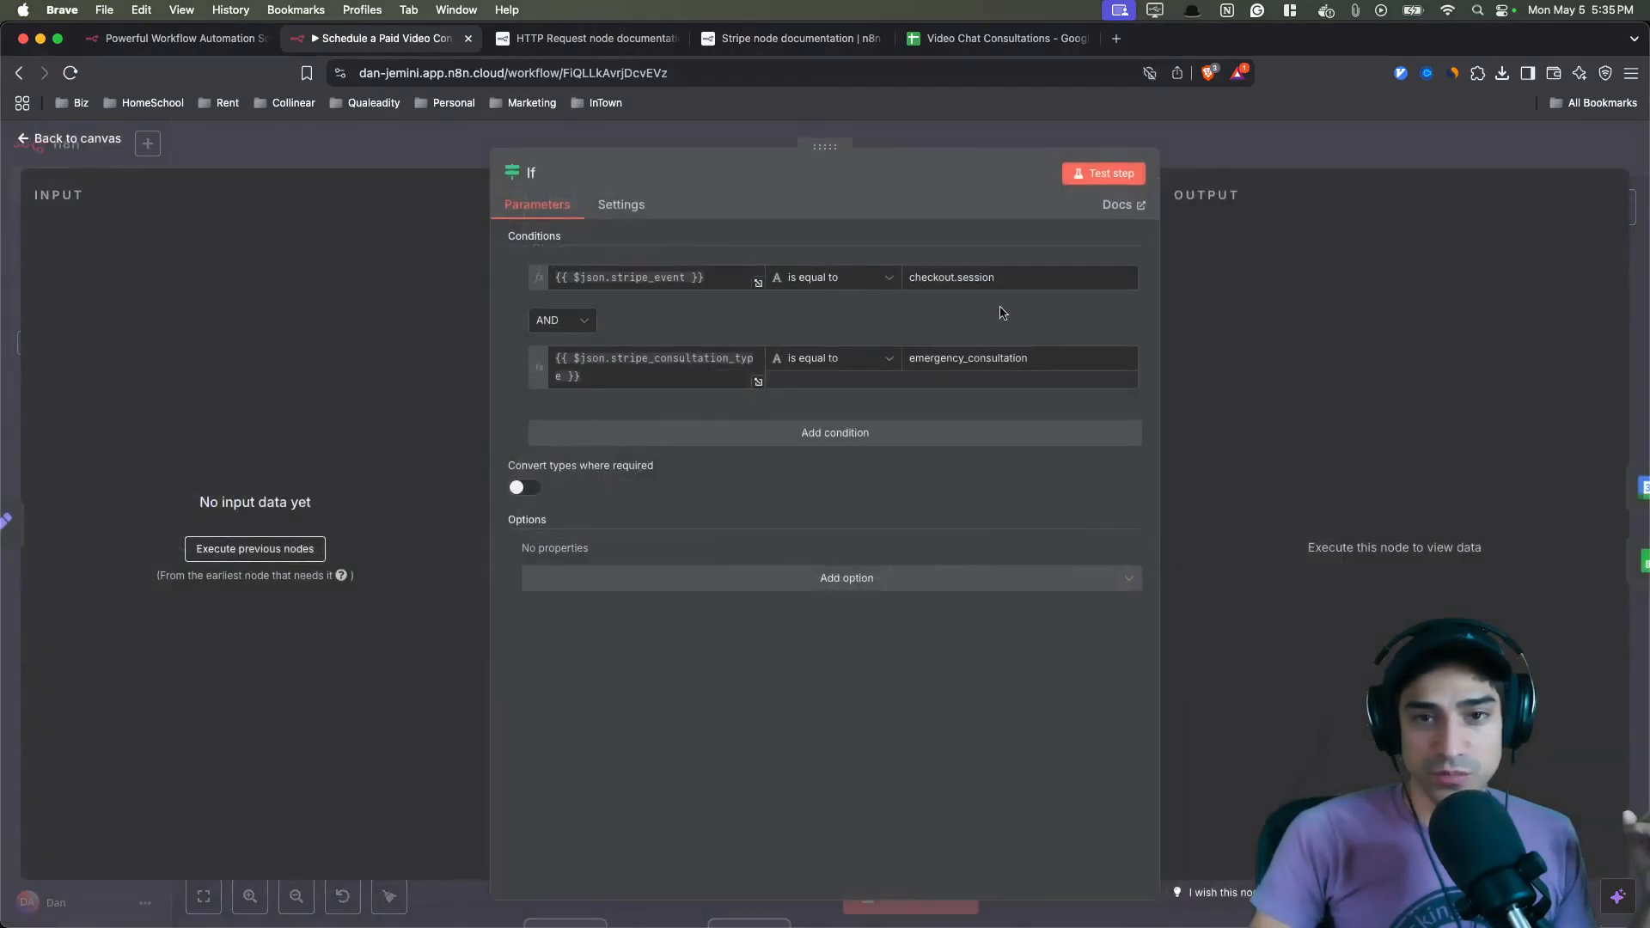
left_click_drag(1052, 361, 907, 357)
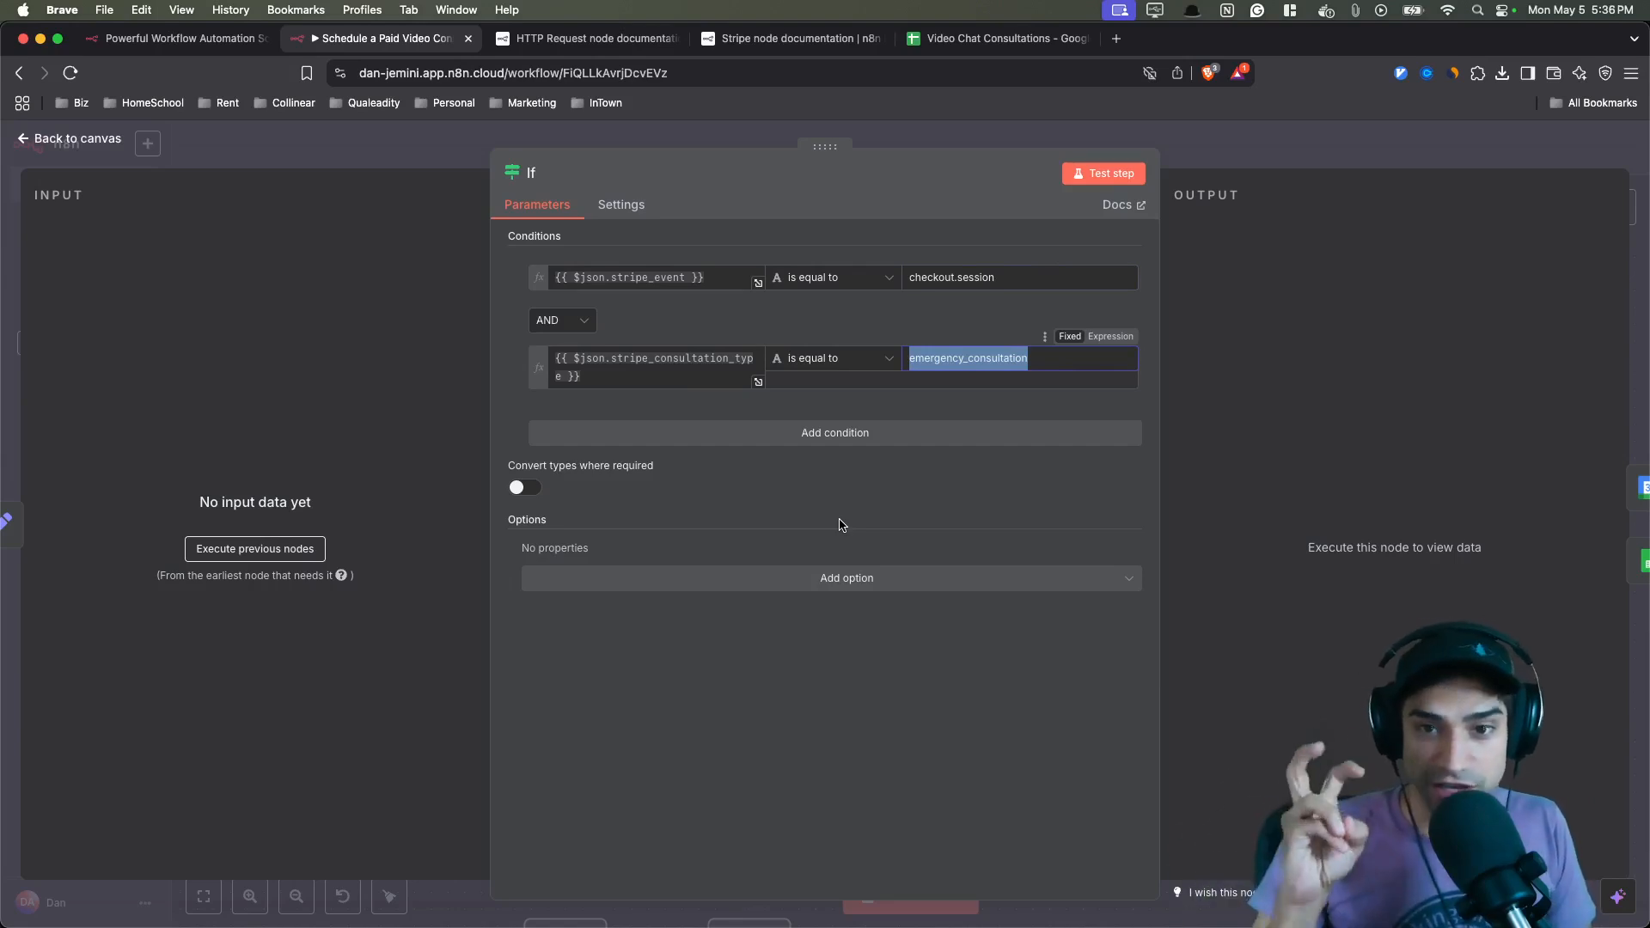
left_click(867, 135)
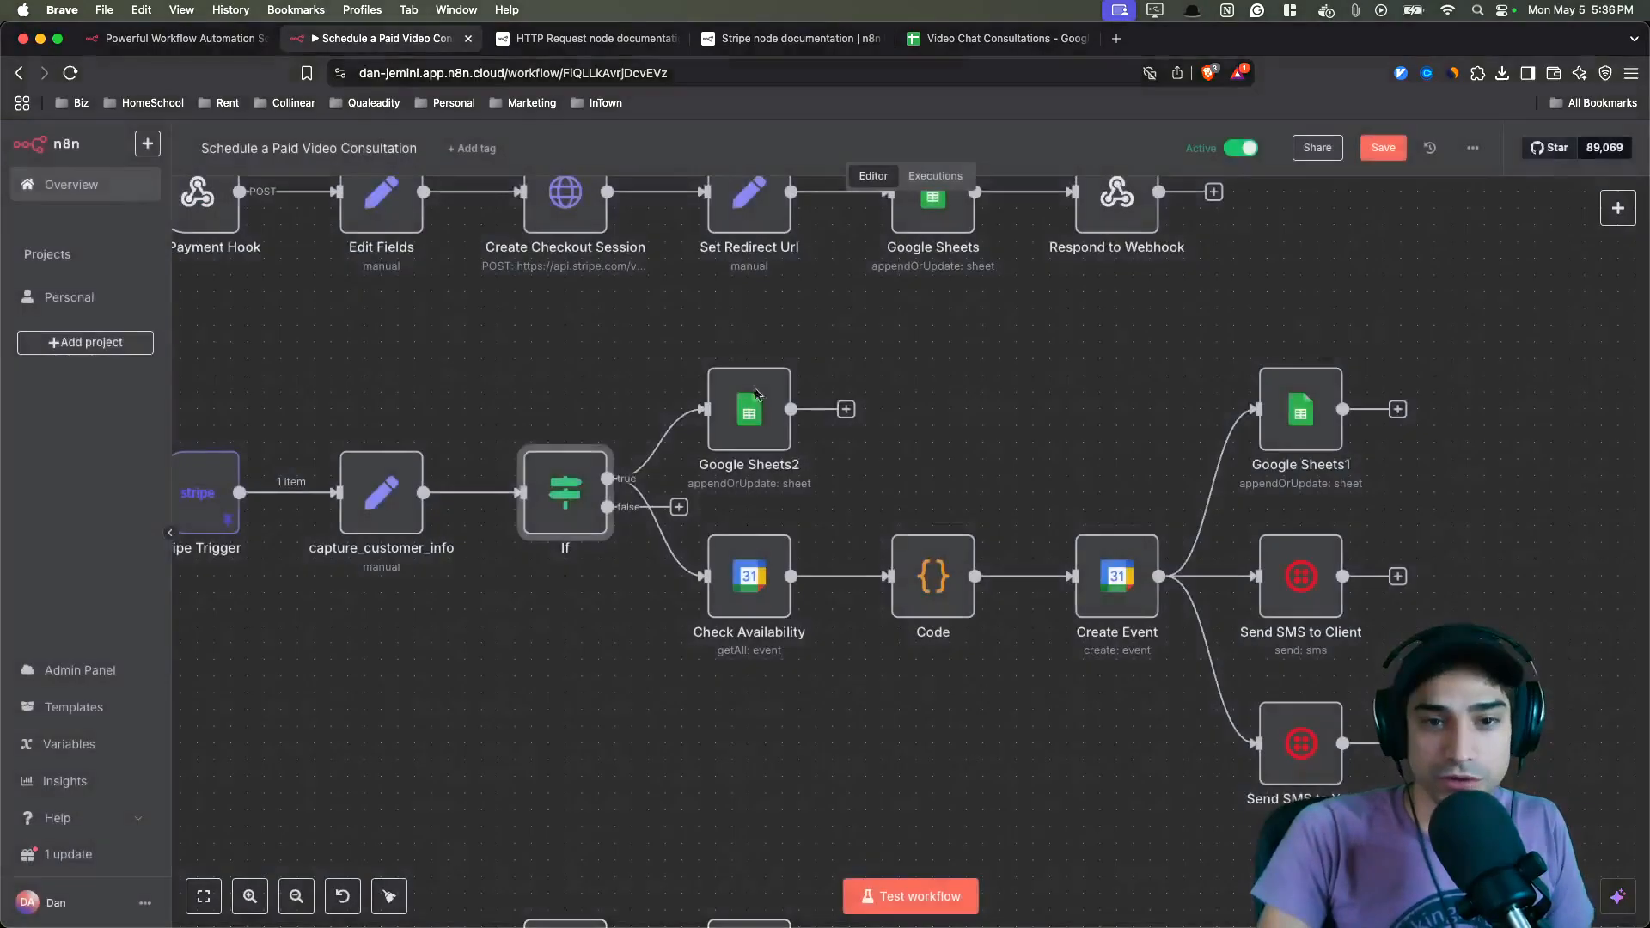
- Open the Google Sheets2 node and review its column mapping and values to send, then close it
scroll(607, 478, "right", 2)
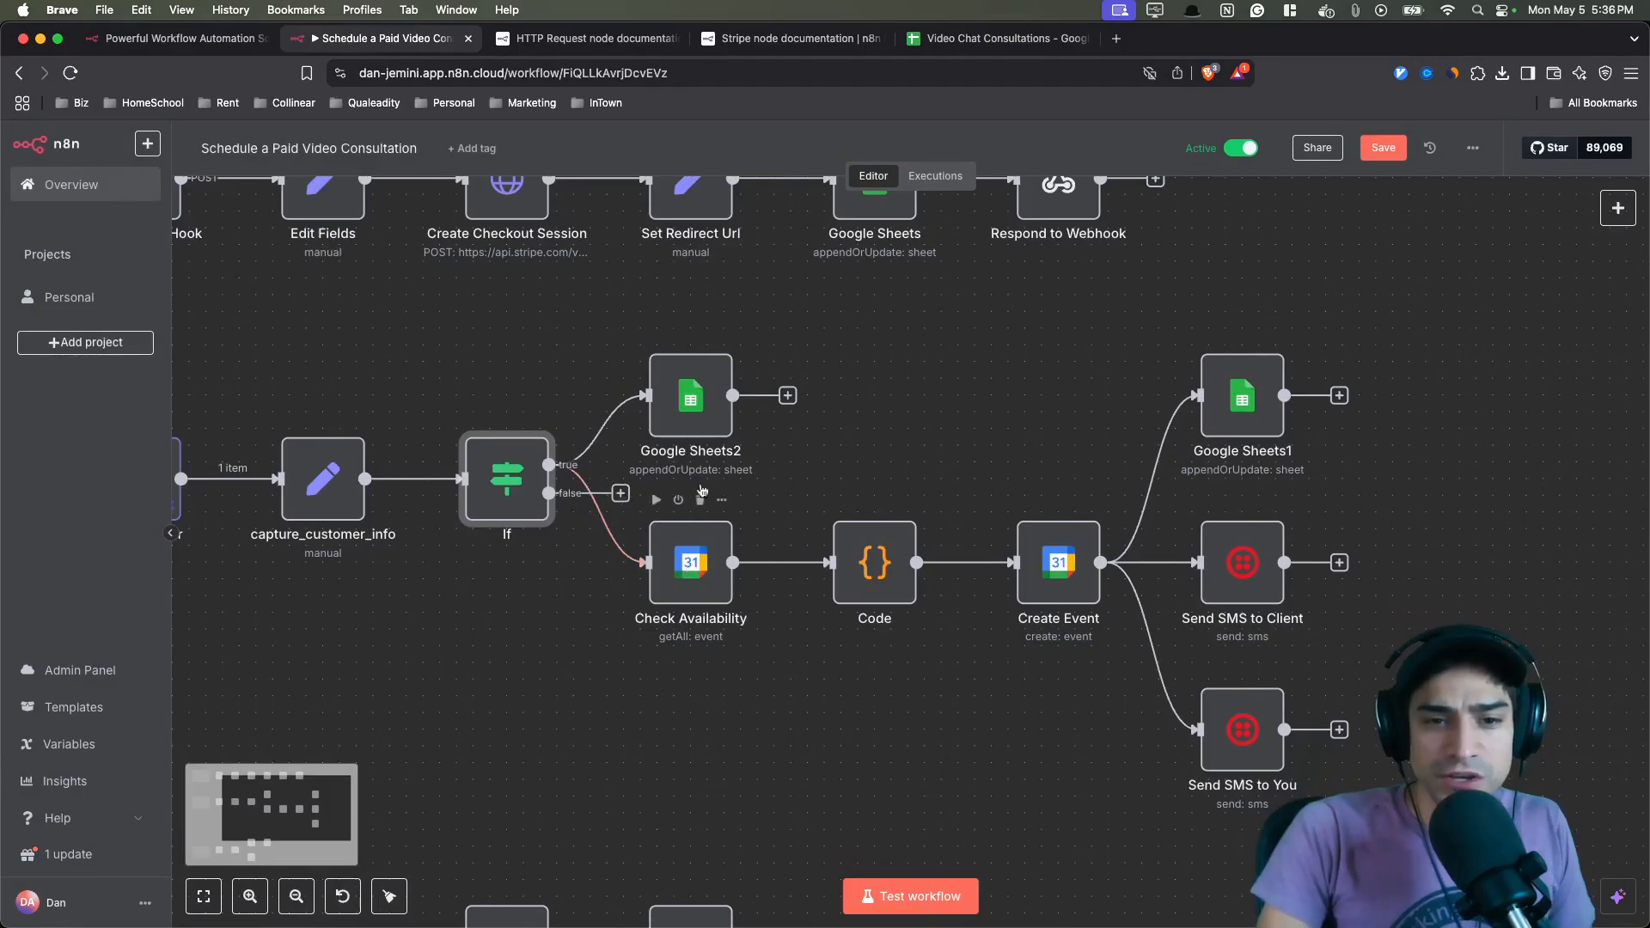
left_click(701, 413)
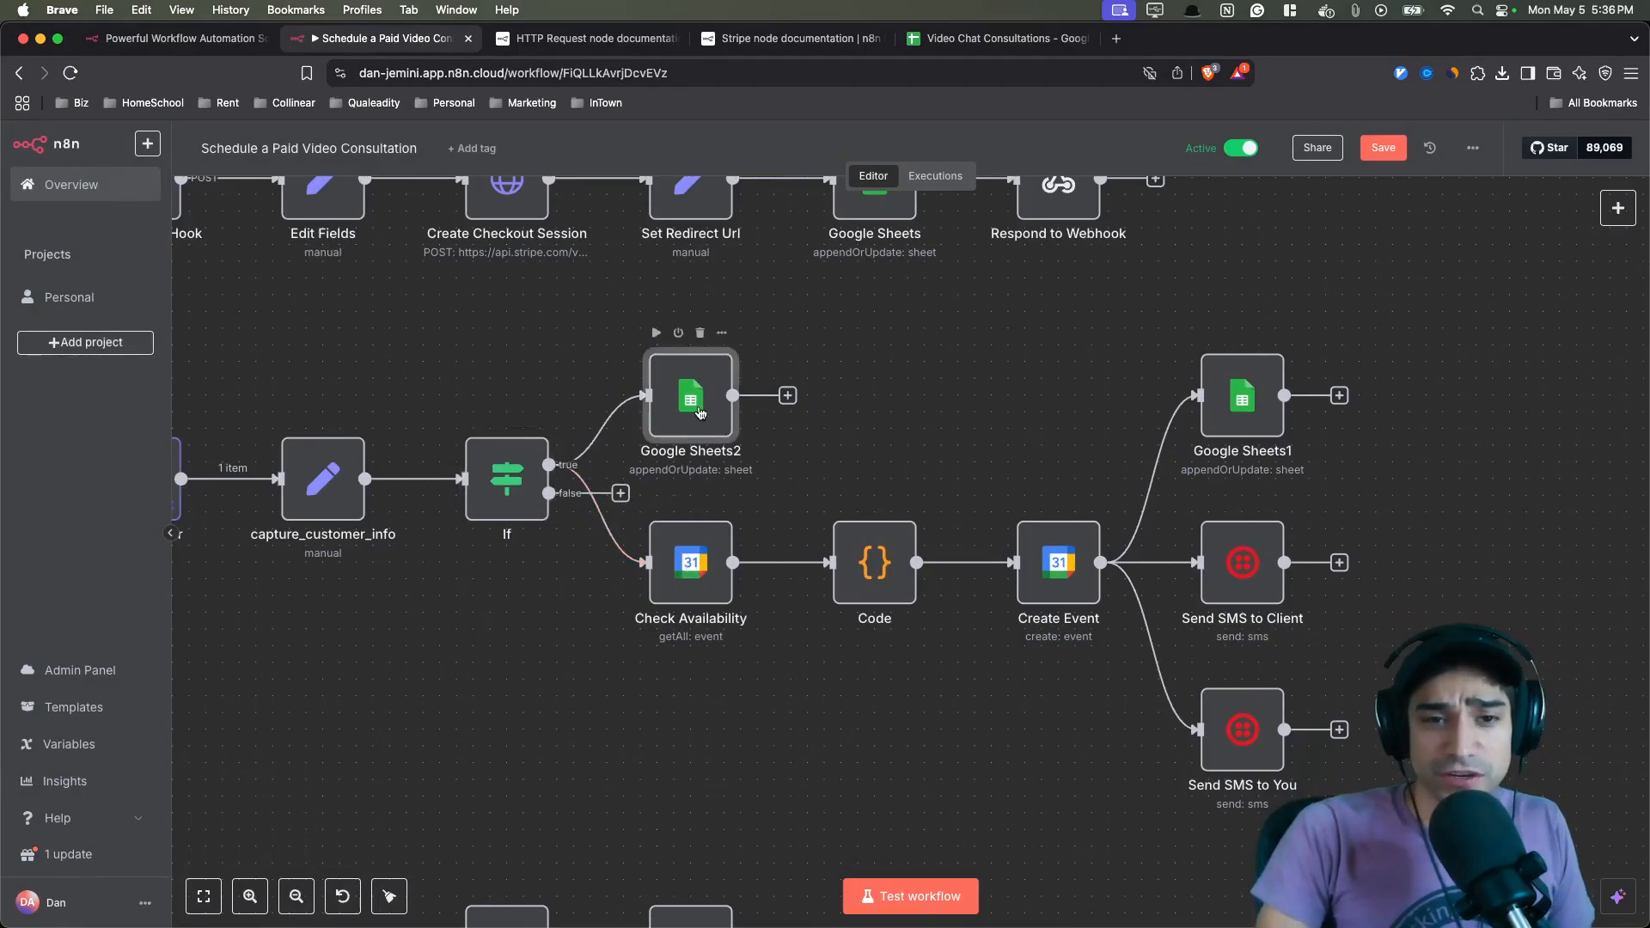
double_click(701, 413)
scroll(772, 603, "down", 5)
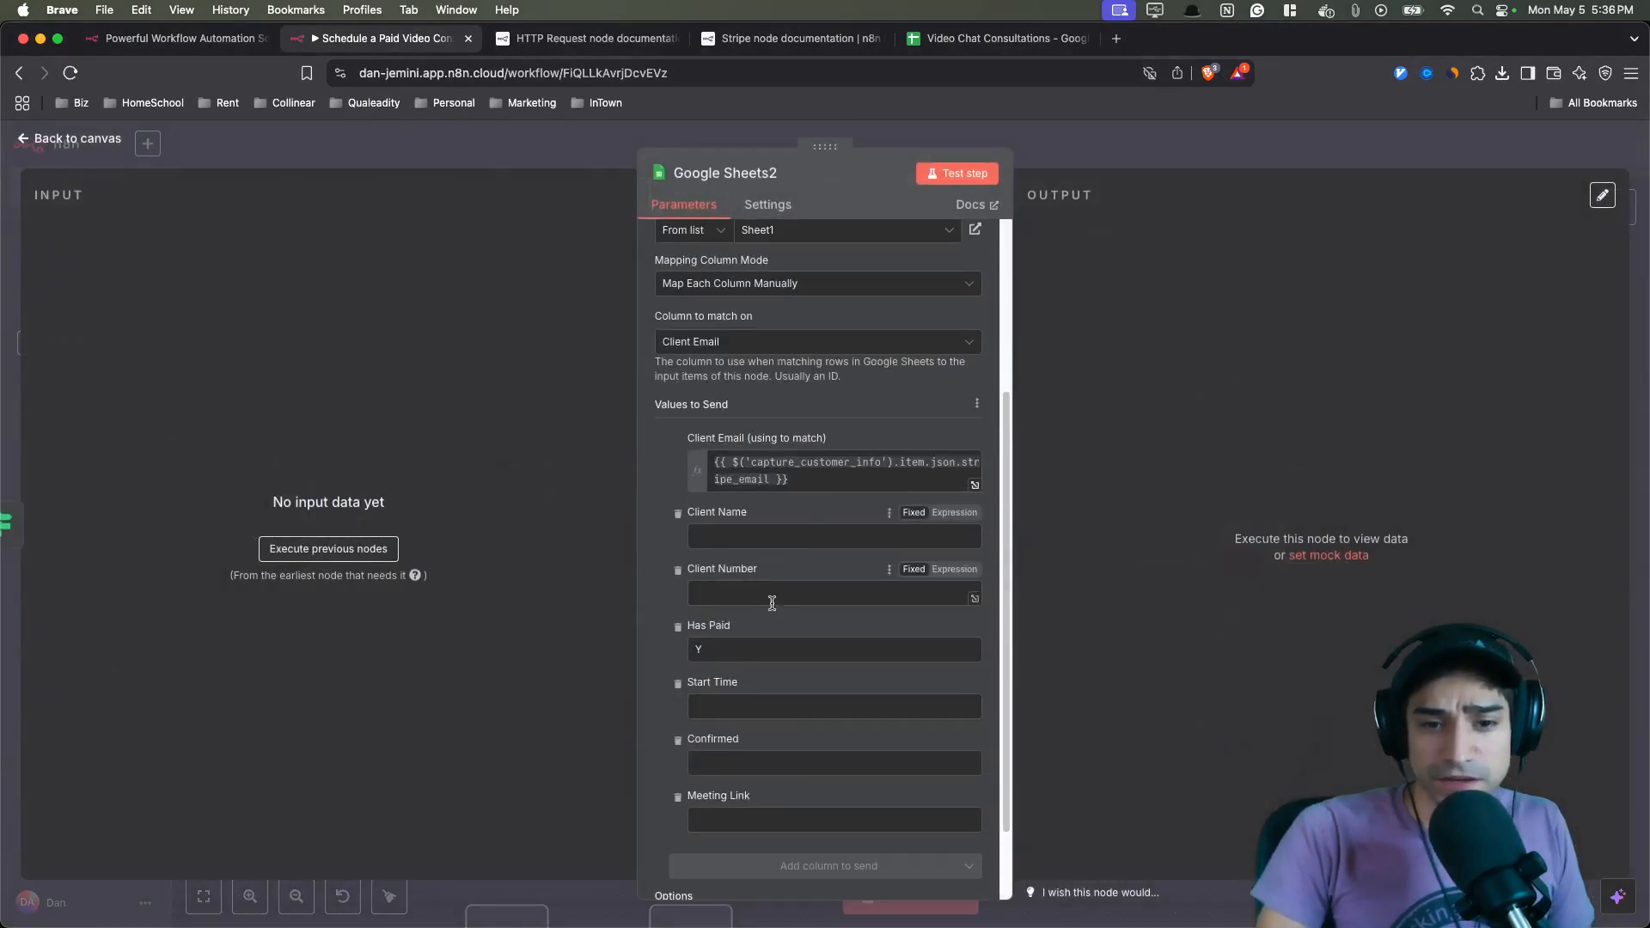
double_click(758, 649)
left_click(484, 163)
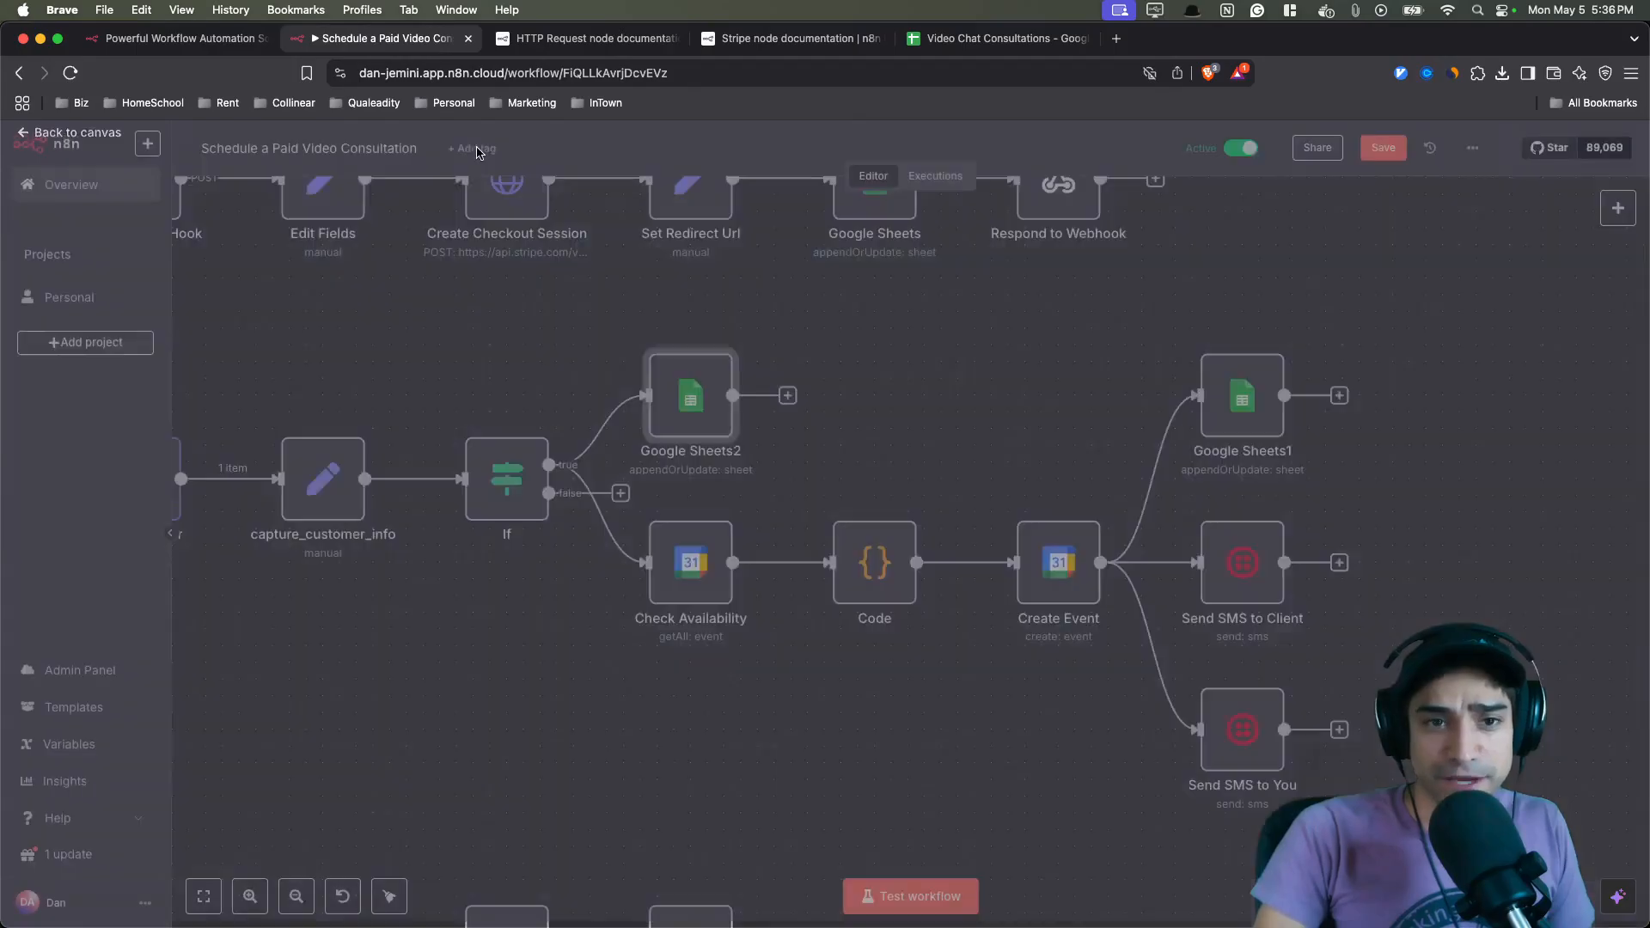
- Open the Check Availability node and review its calendar query options, then close it
left_click_drag(873, 720, 735, 688)
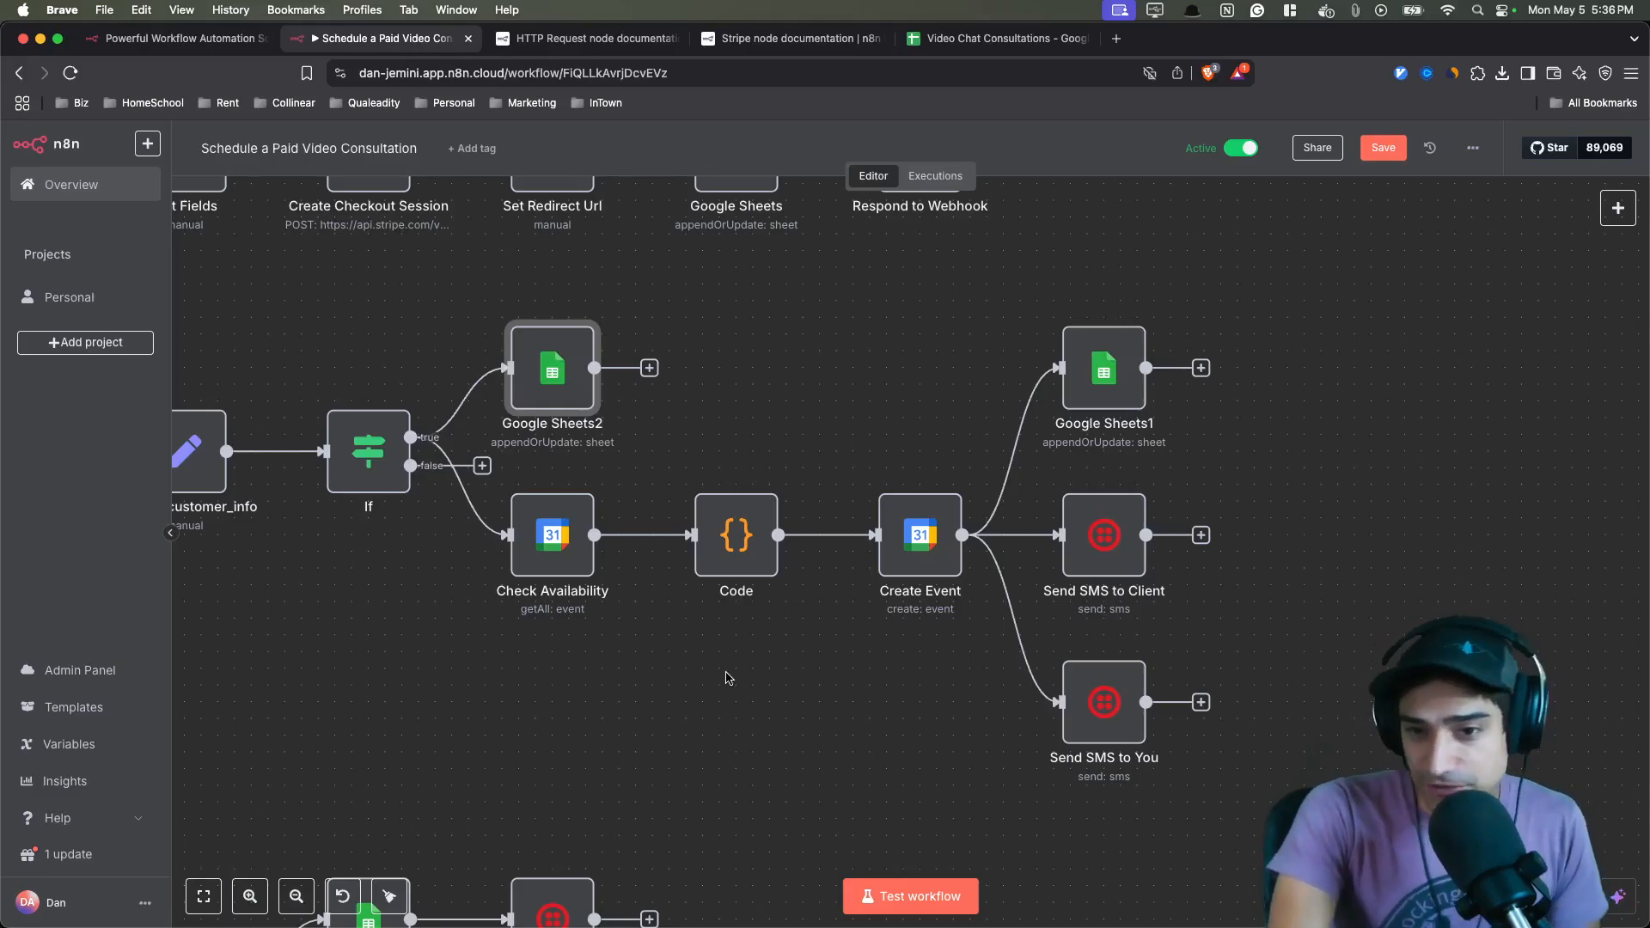
double_click(561, 538)
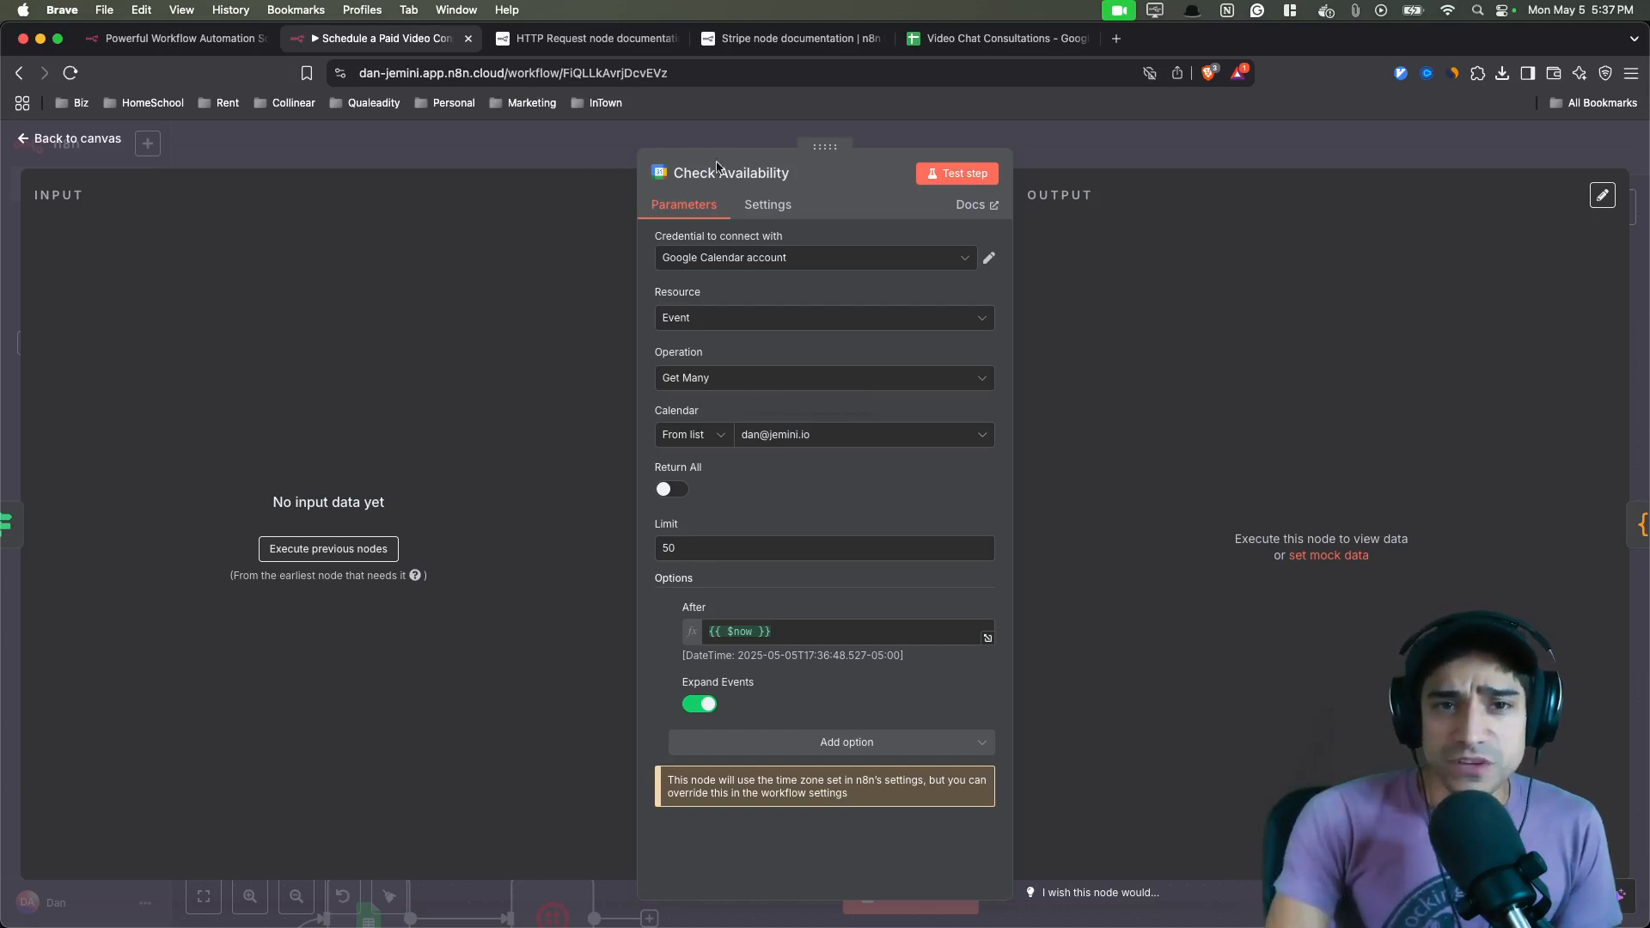
key("Escape")
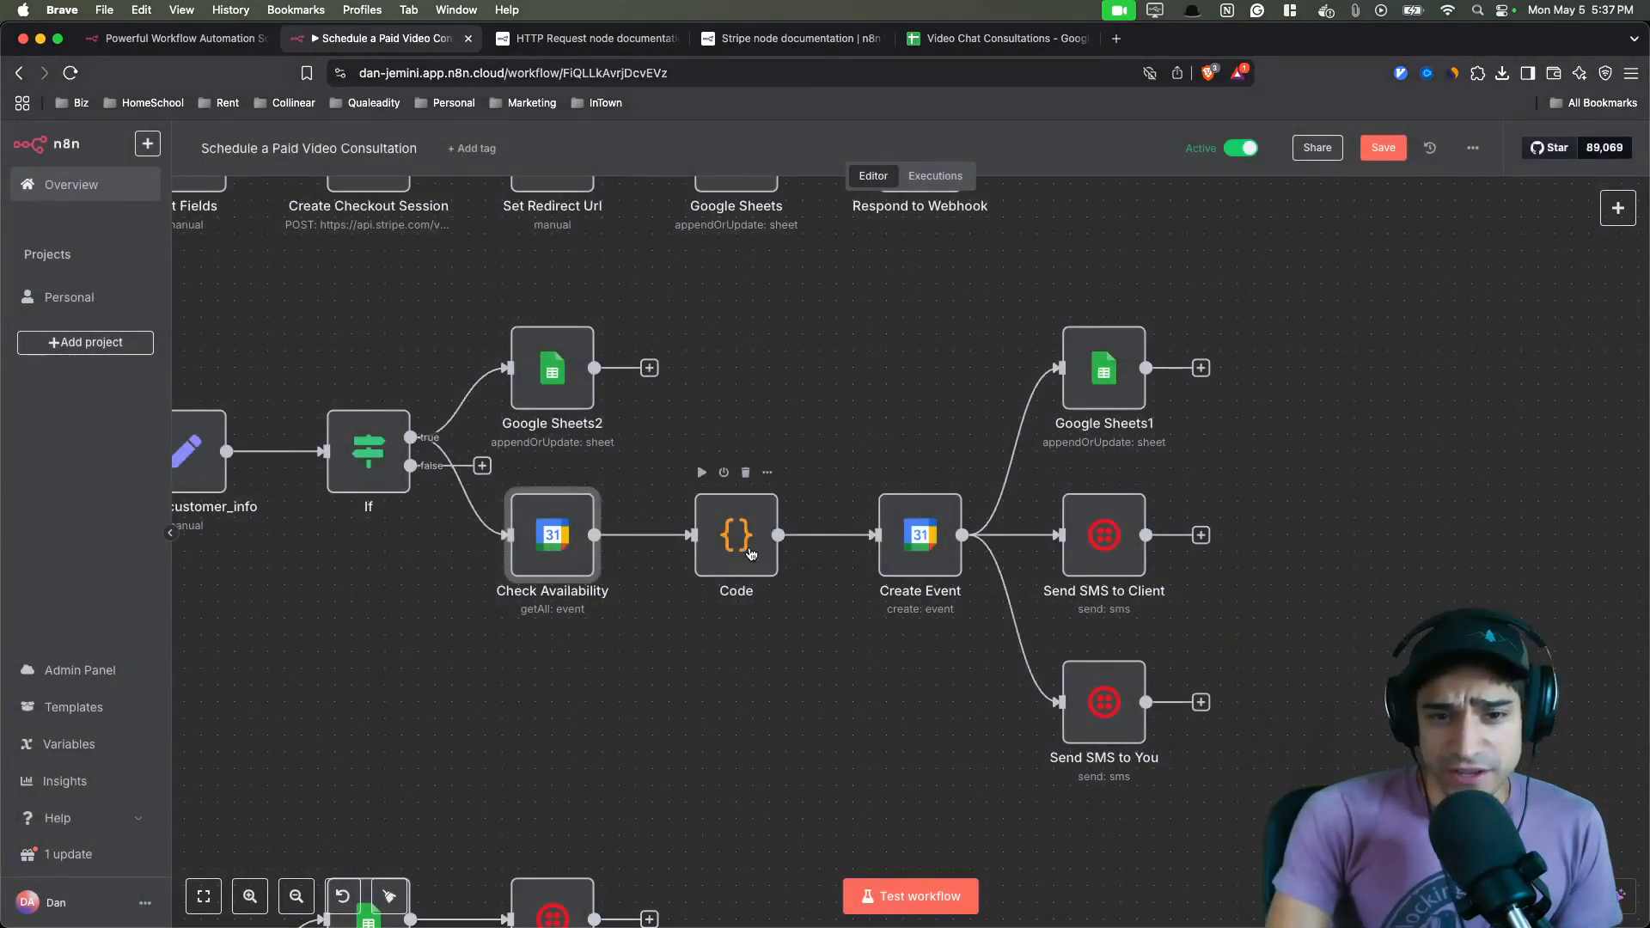
- Open the Code node and read through its JavaScript for finding a free 30-minute slot, then close it
double_click(750, 553)
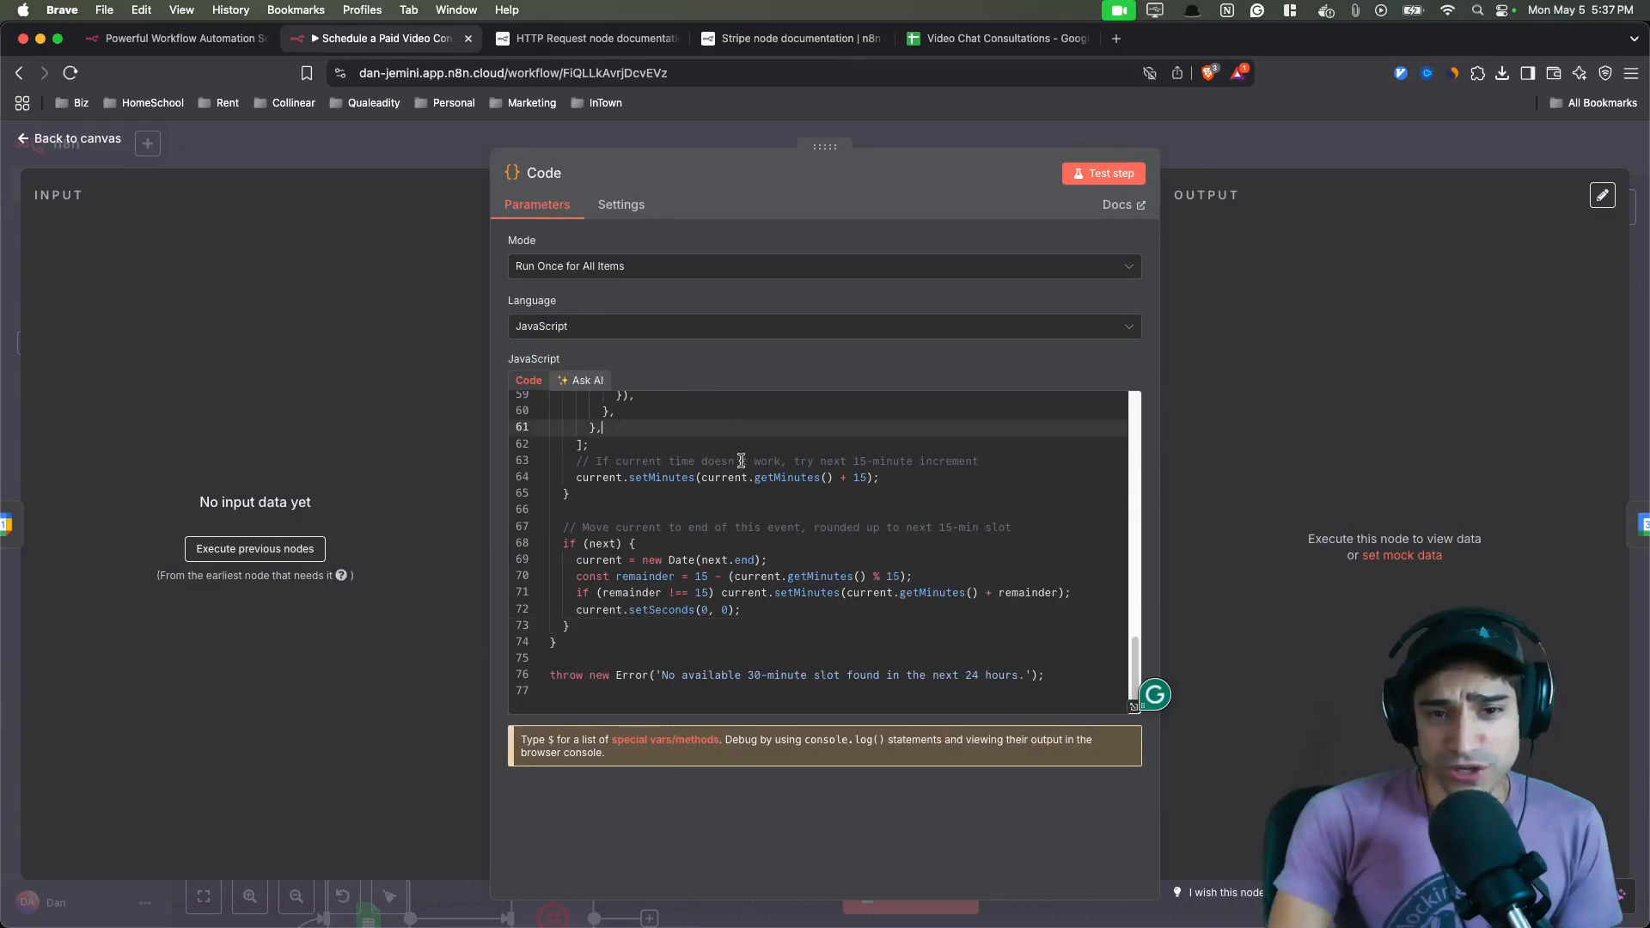
scroll(741, 460, "up", 2)
left_click_drag(1139, 610, 1132, 573)
left_click(806, 516)
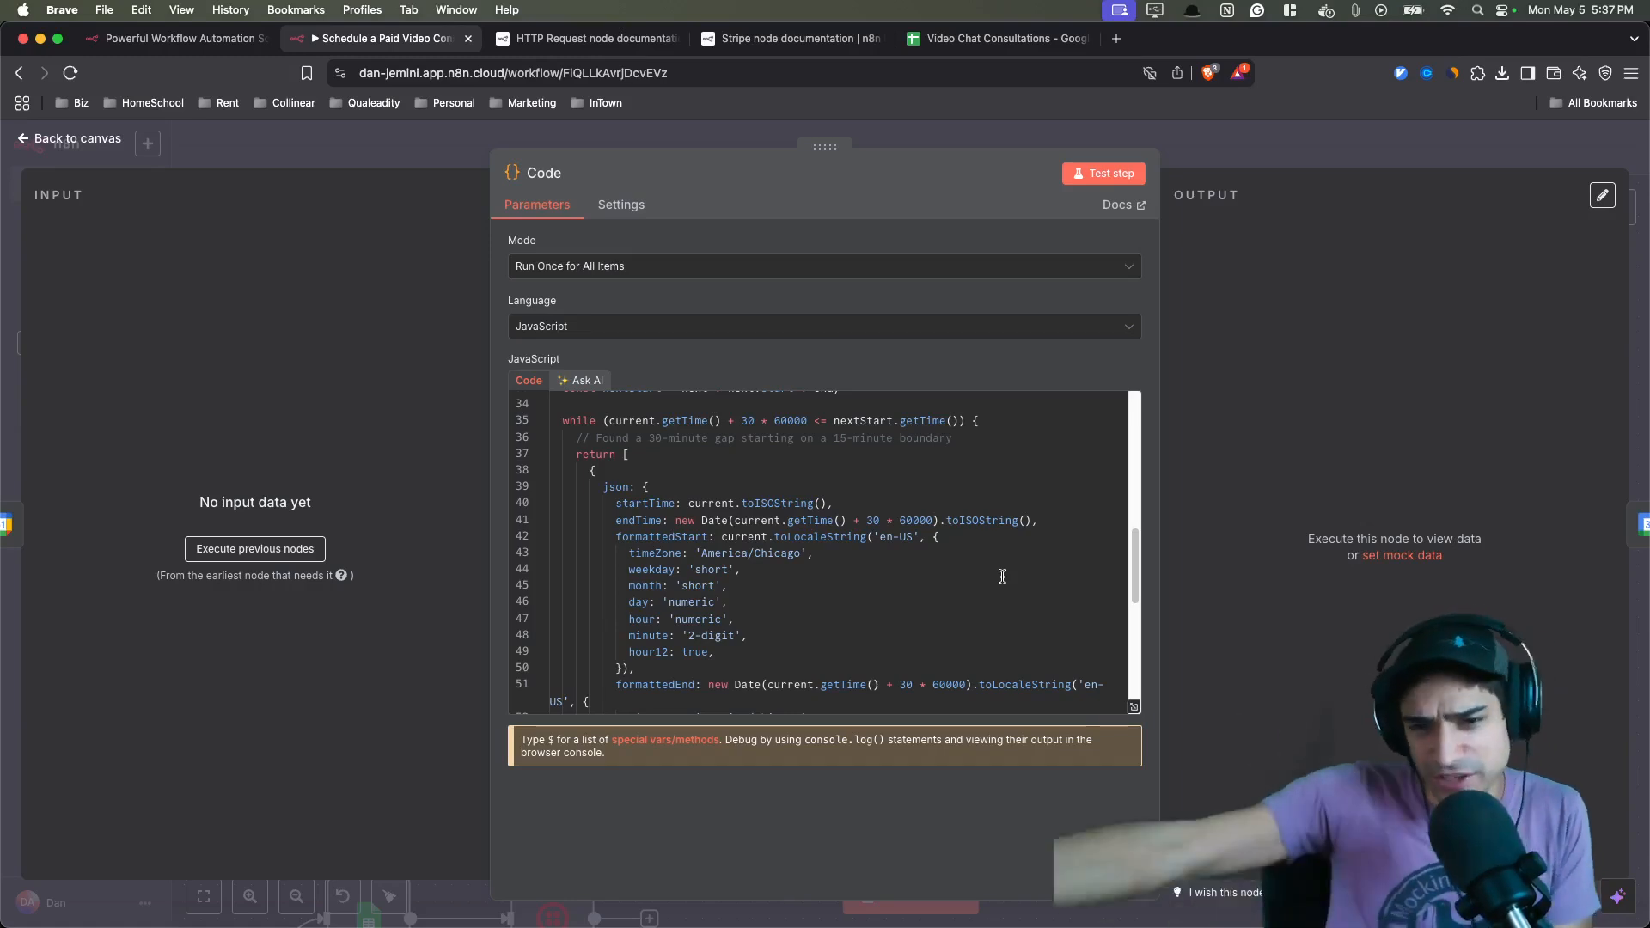
scroll(917, 568, "down", 5)
scroll(918, 568, "down", 2)
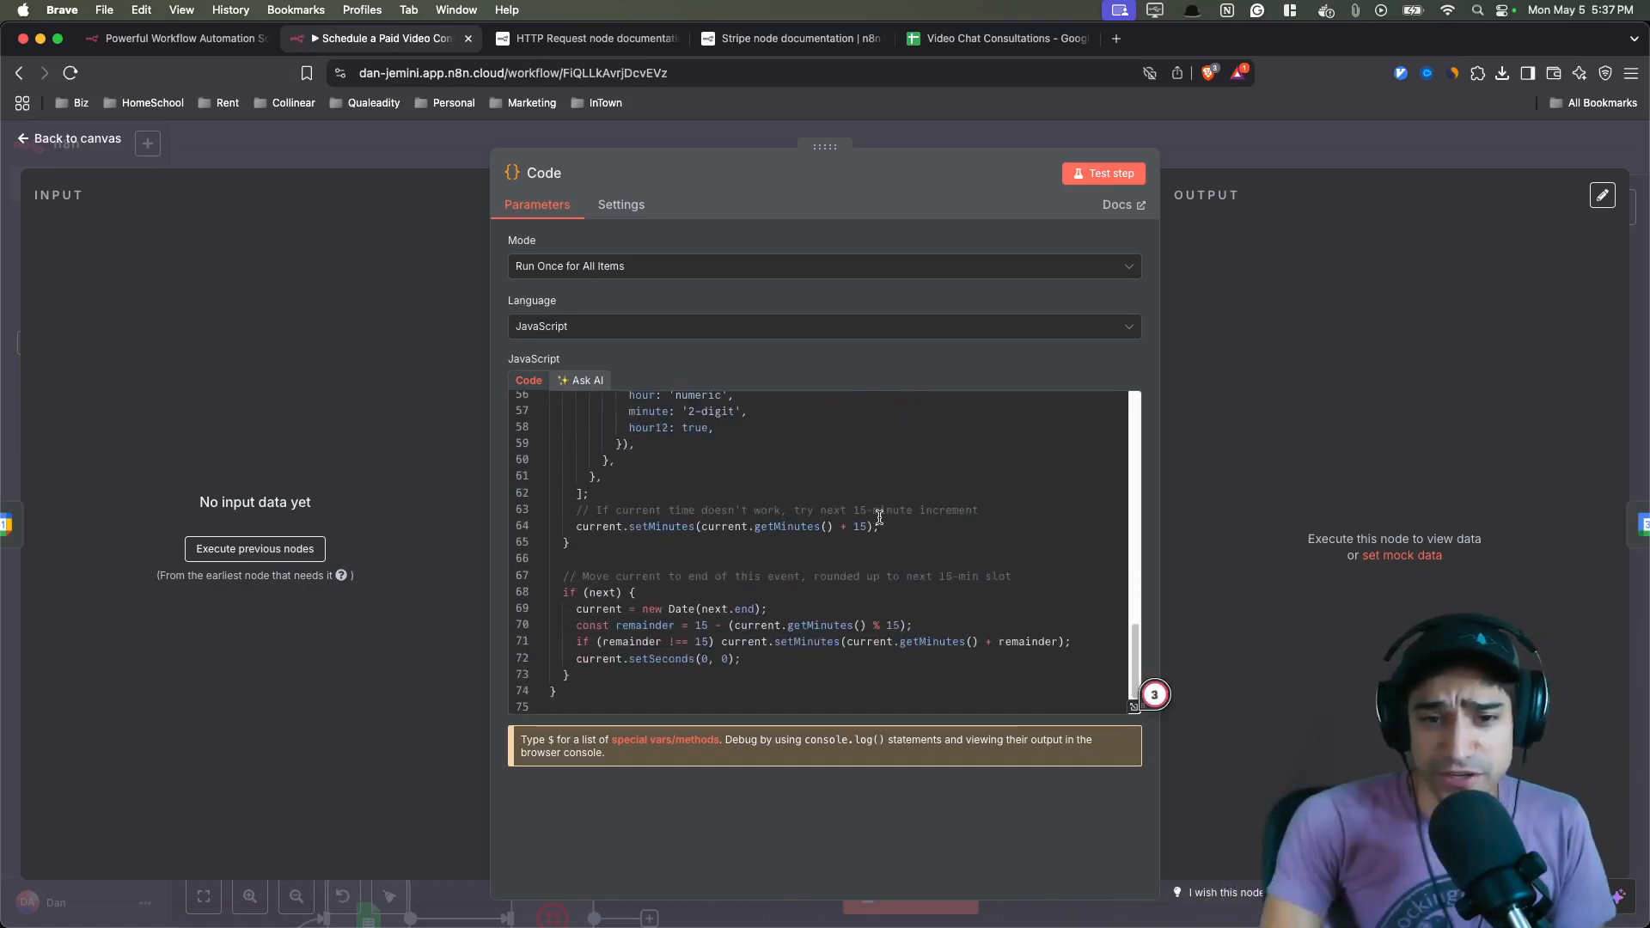
left_click(920, 546)
scroll(921, 547, "down", 1)
scroll(921, 548, "down", 1)
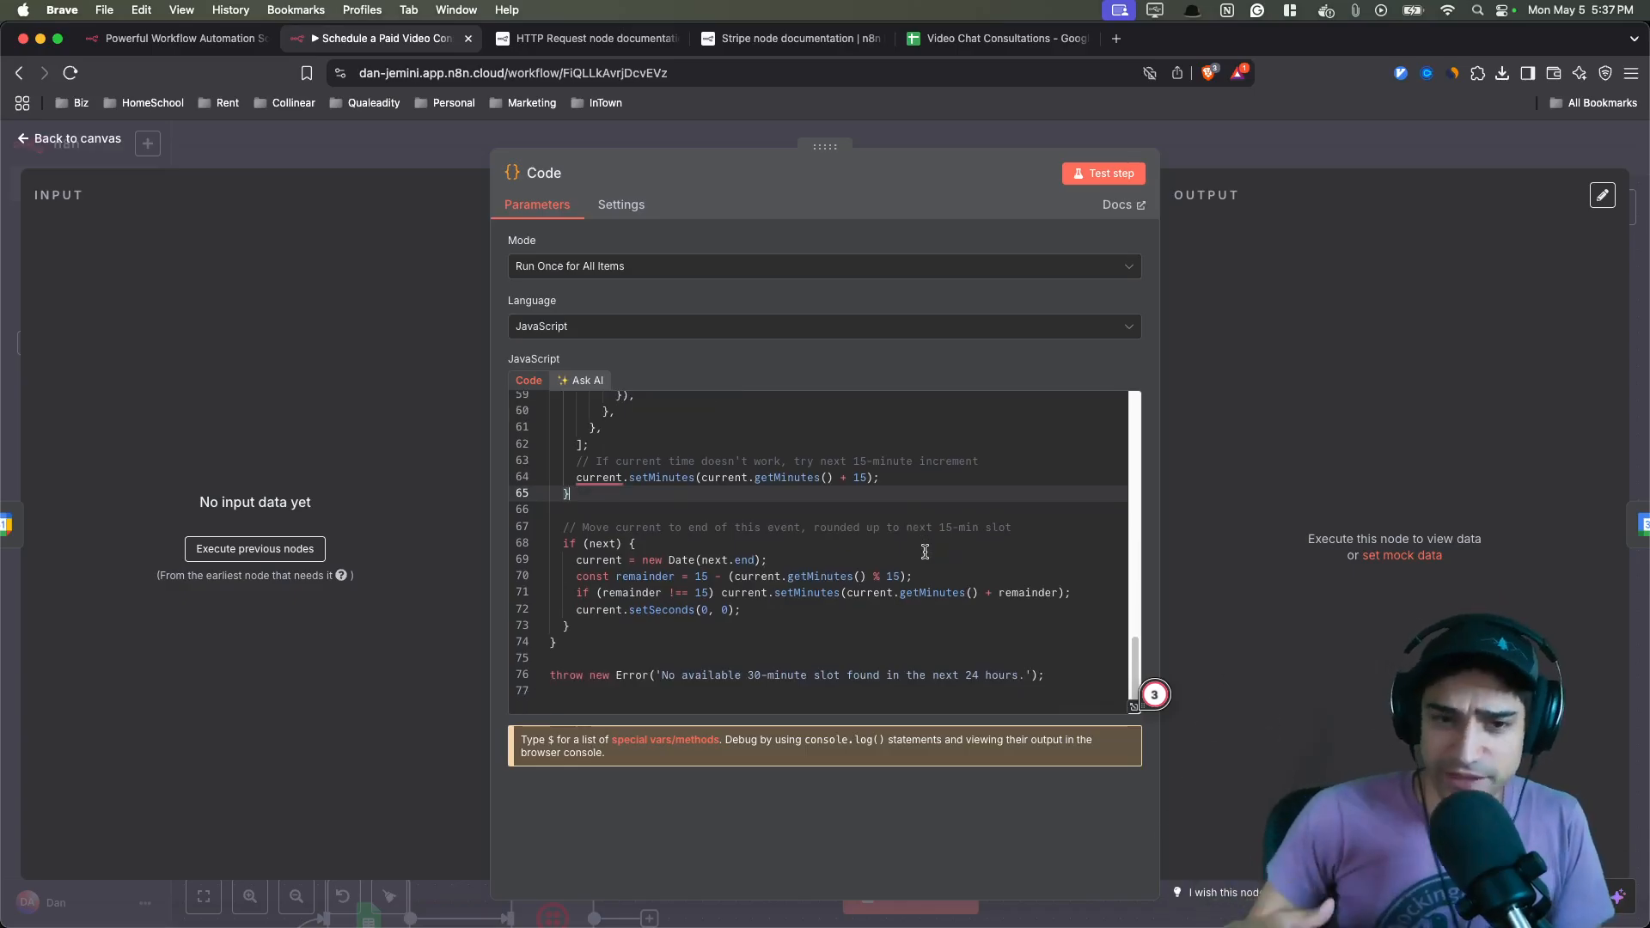
left_click(339, 139)
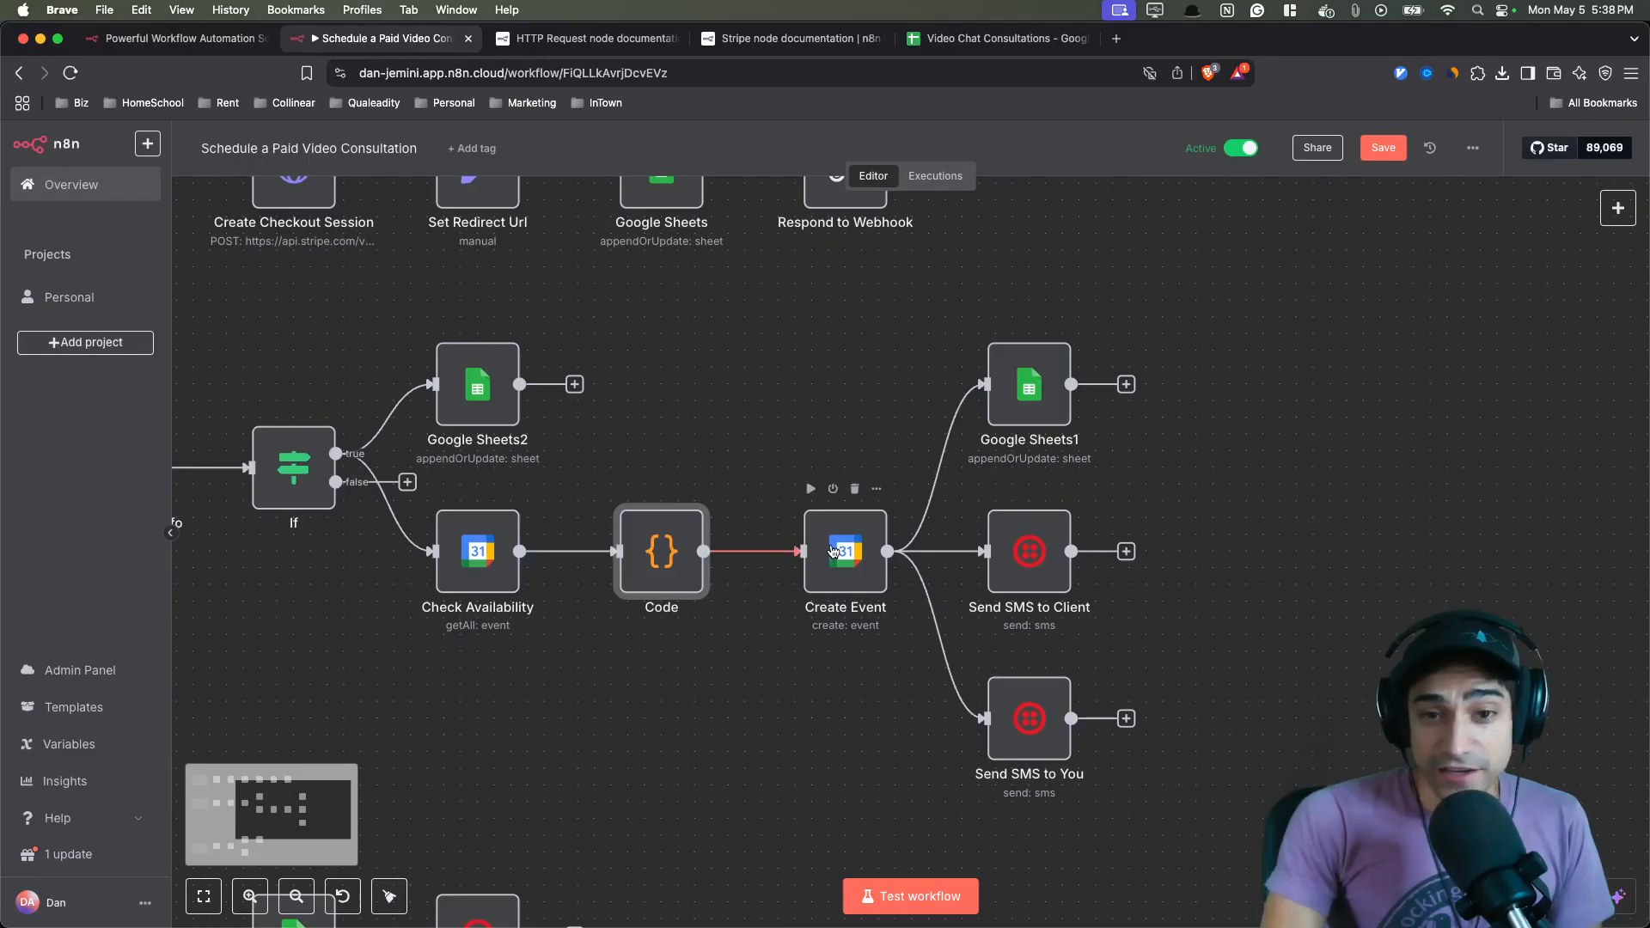
- Open the Create Event node and review its start, end, attendee, conference and summary settings
double_click(894, 540)
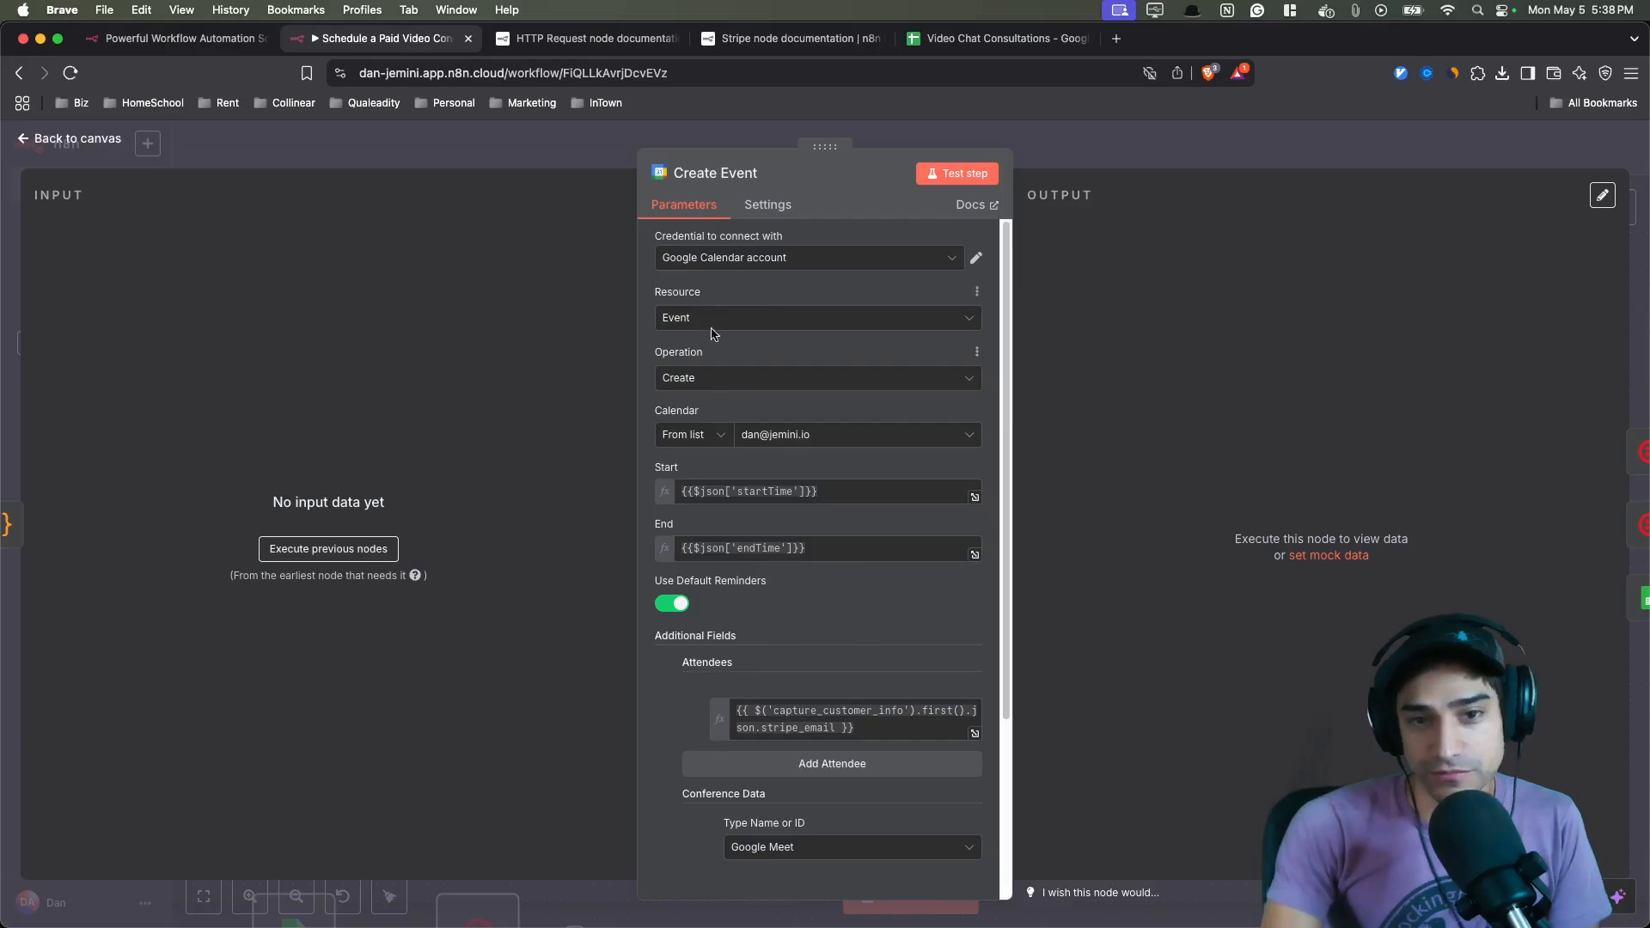
scroll(860, 533, "down", 5)
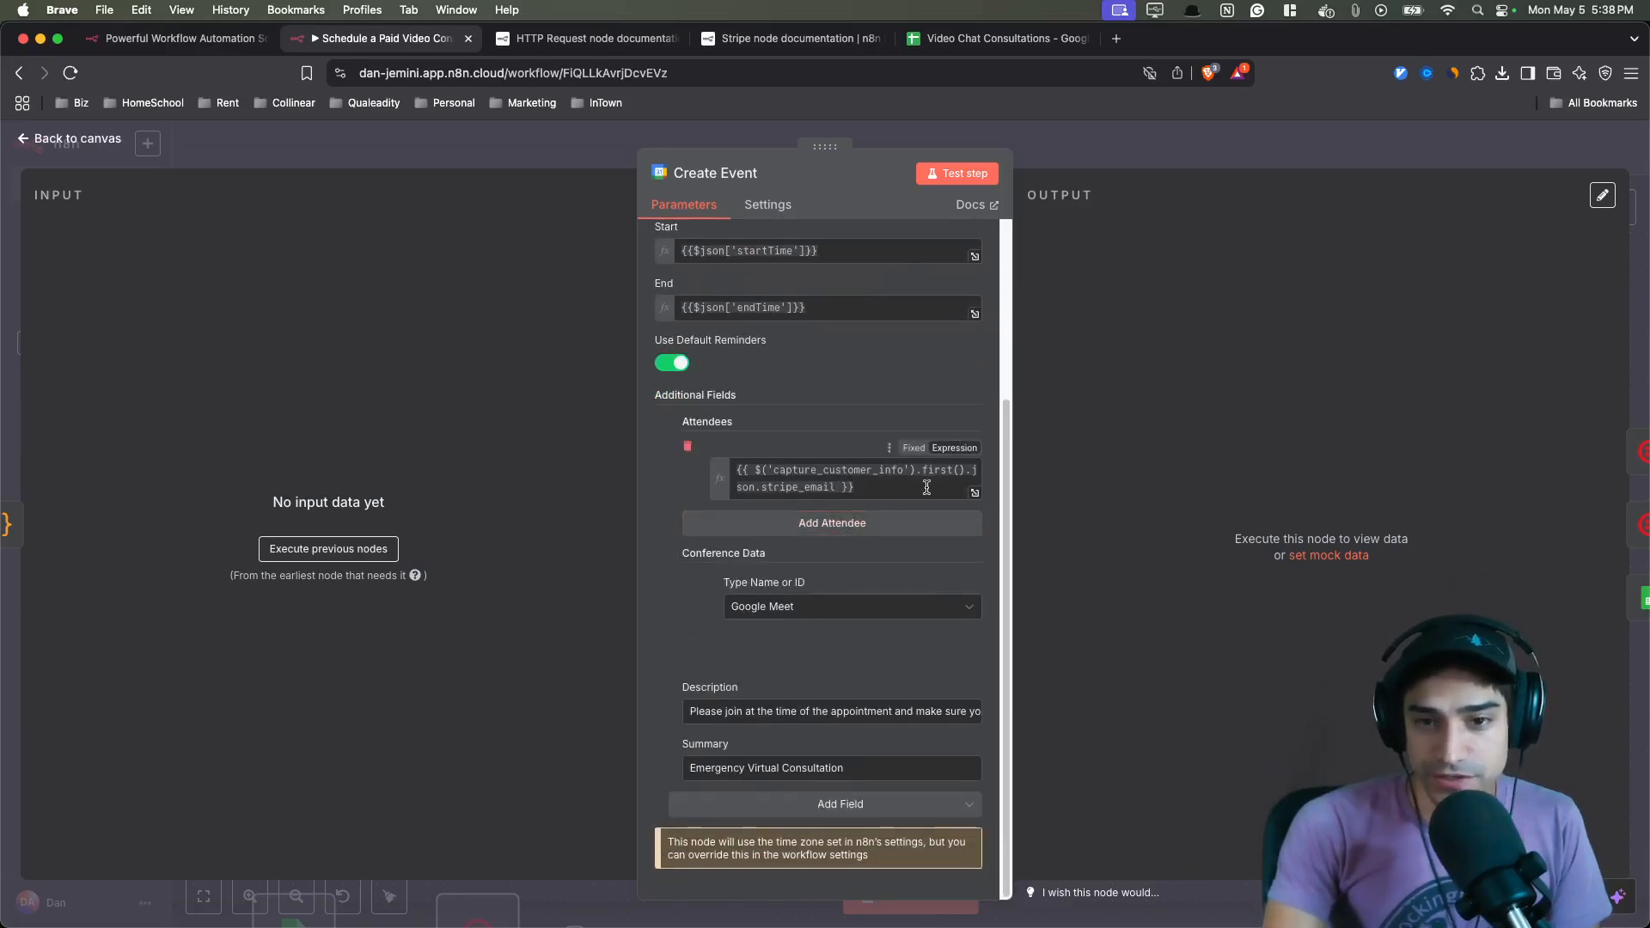
left_click_drag(774, 470, 828, 482)
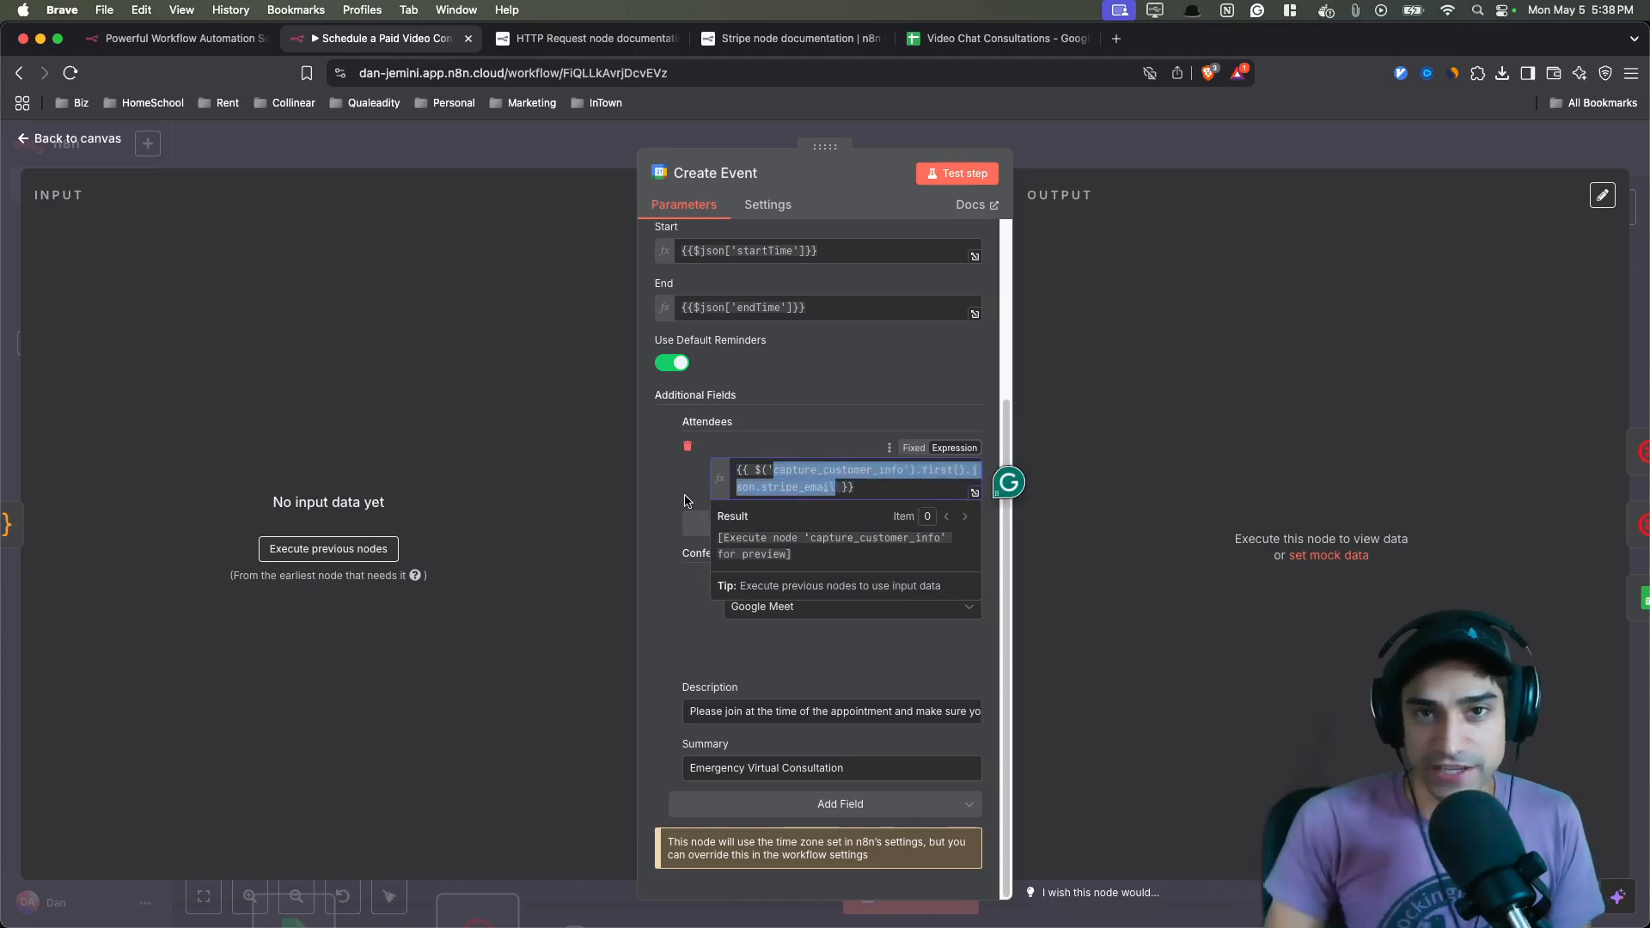
left_click(736, 646)
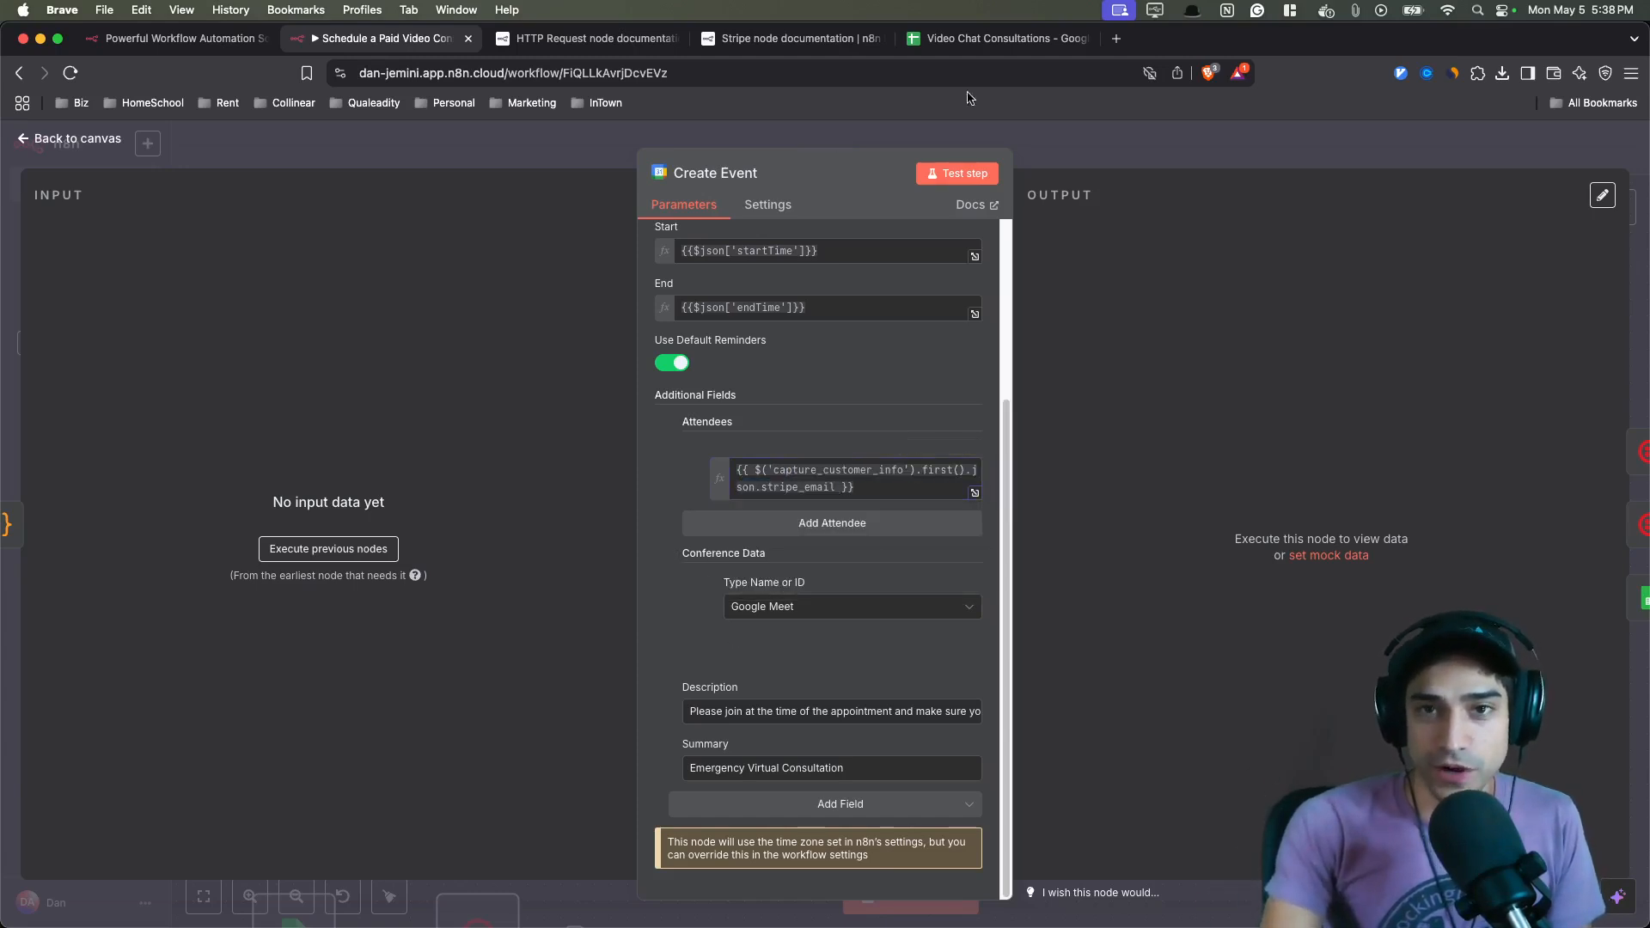
- Switch to the Video Chat Consultations spreadsheet and examine the logged consultation row and meeting link
left_click(953, 39)
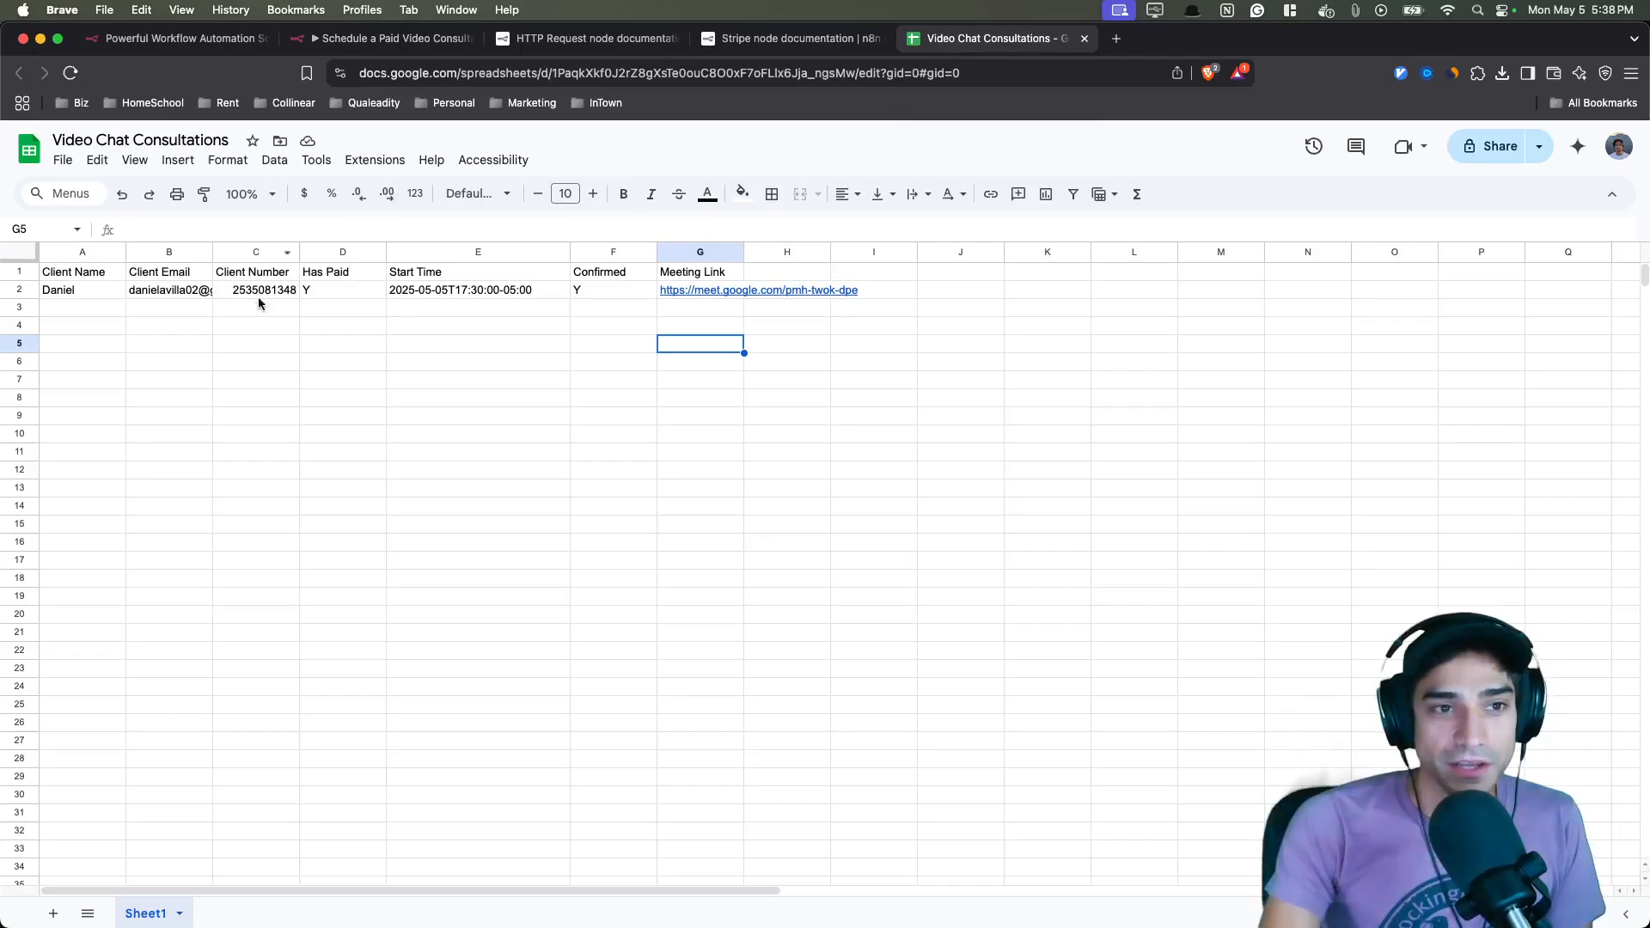
left_click(169, 296)
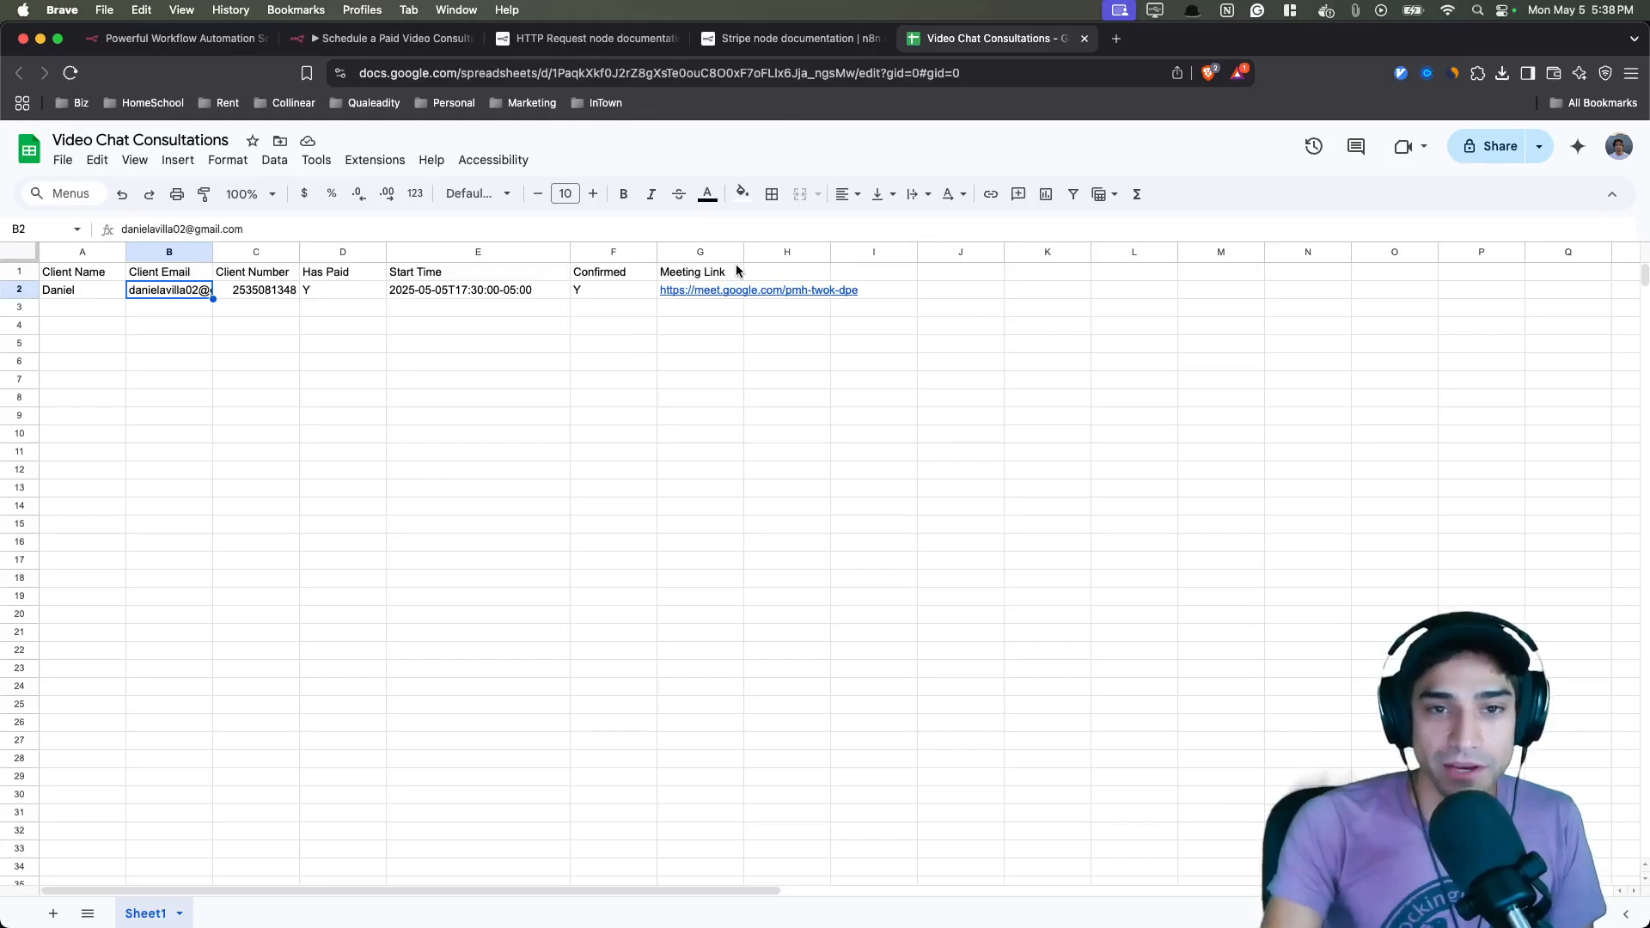
left_click_drag(973, 280, 673, 301)
left_click(777, 350)
left_click_drag(958, 290, 687, 300)
mouse_move(716, 281)
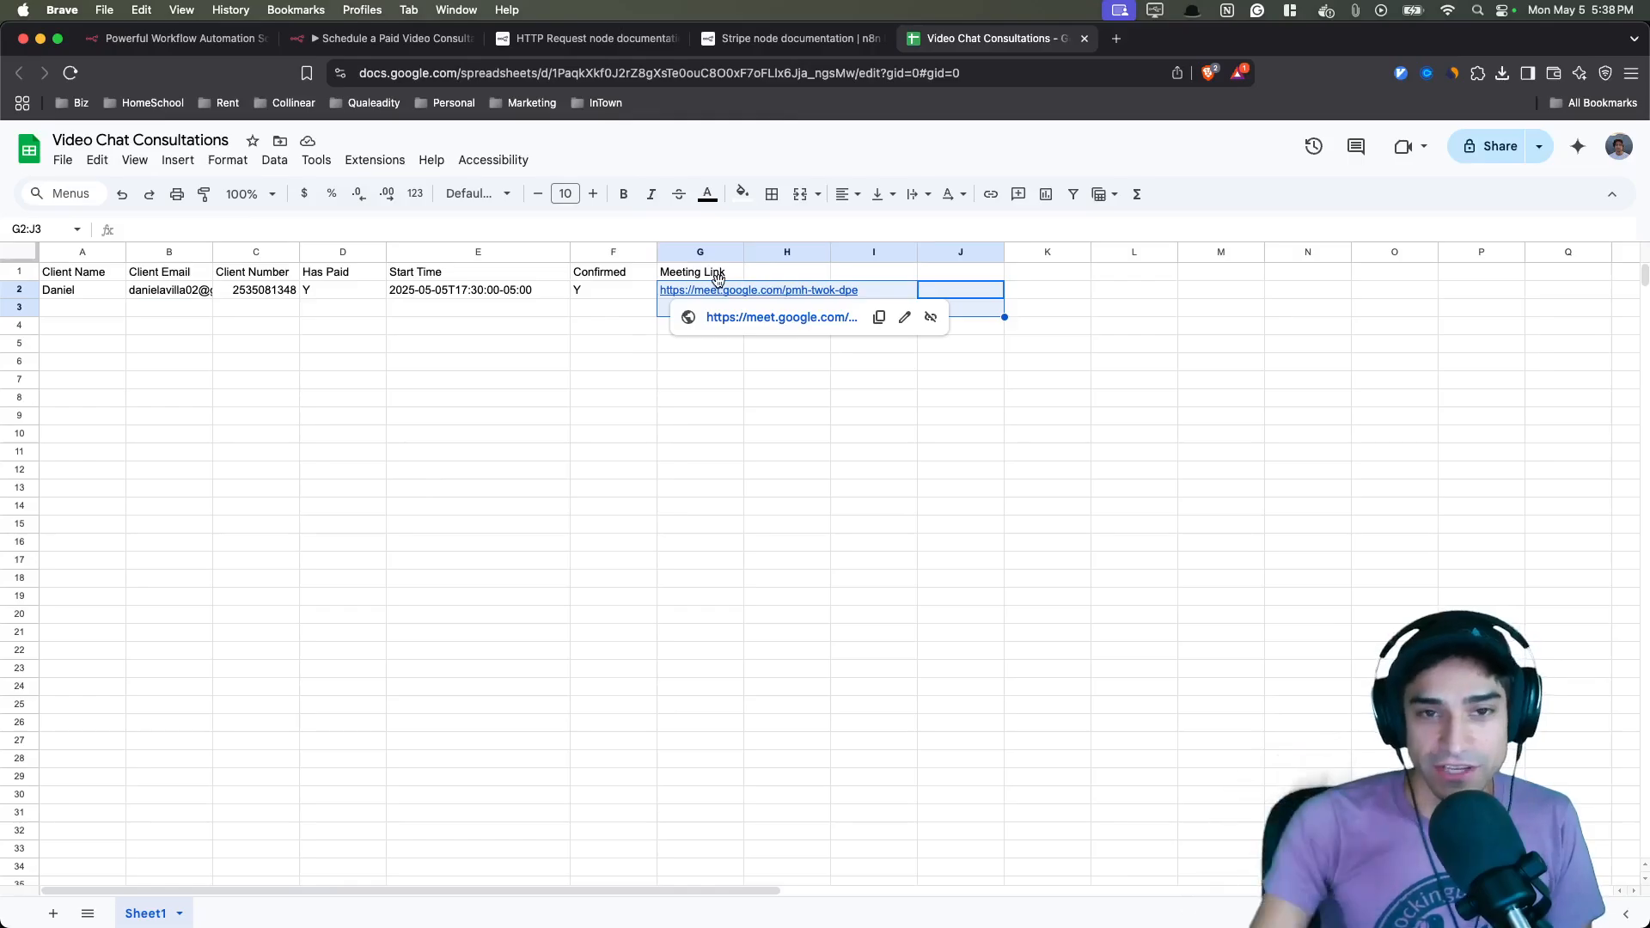
- Return to the n8n workflow and pan the canvas to the Handle Text Confirmations section
key("super+2")
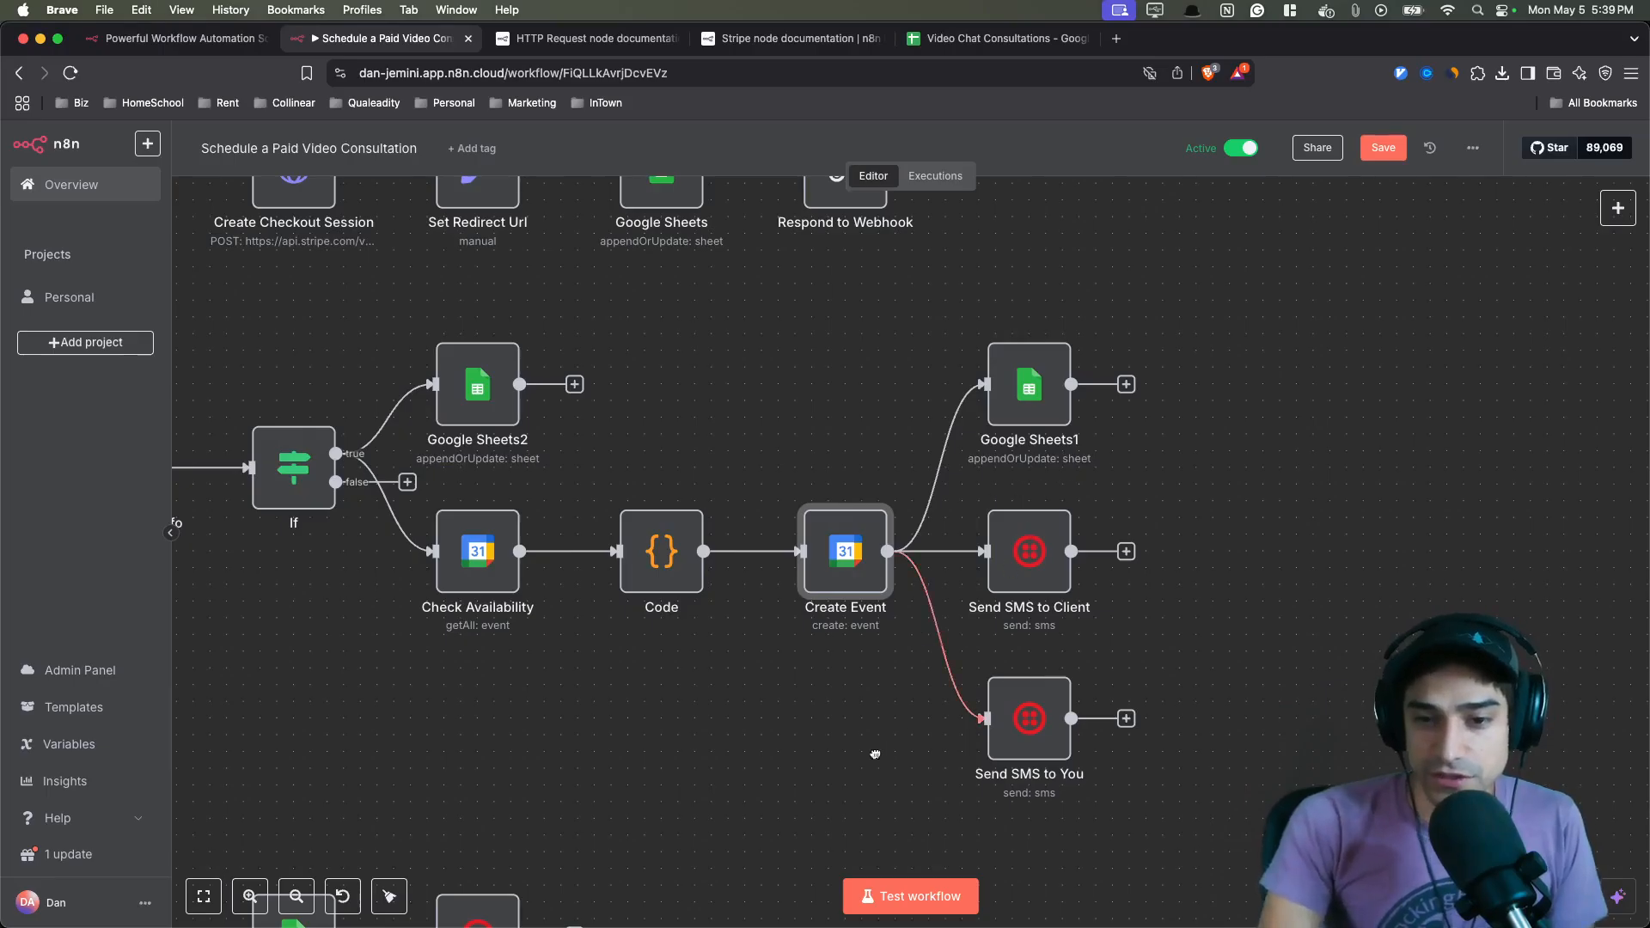
scroll(873, 755, "left", 3)
scroll(873, 756, "down", 1)
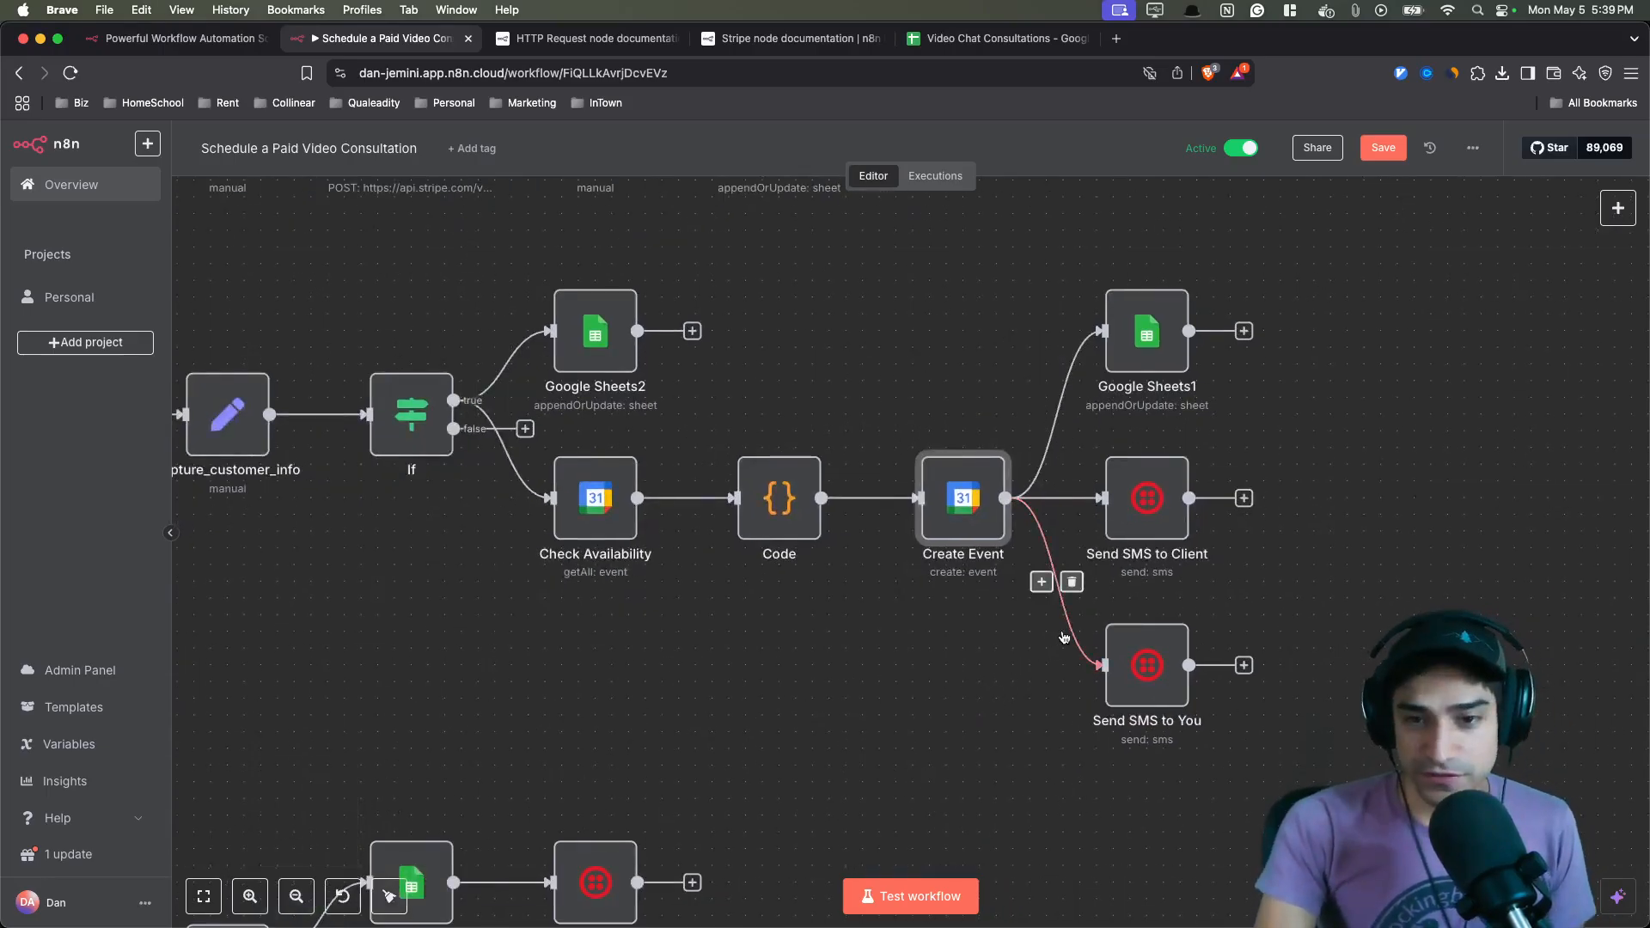
scroll(1014, 601, "down", 5, "ctrl")
scroll(945, 559, "left", 4)
scroll(945, 559, "down", 3)
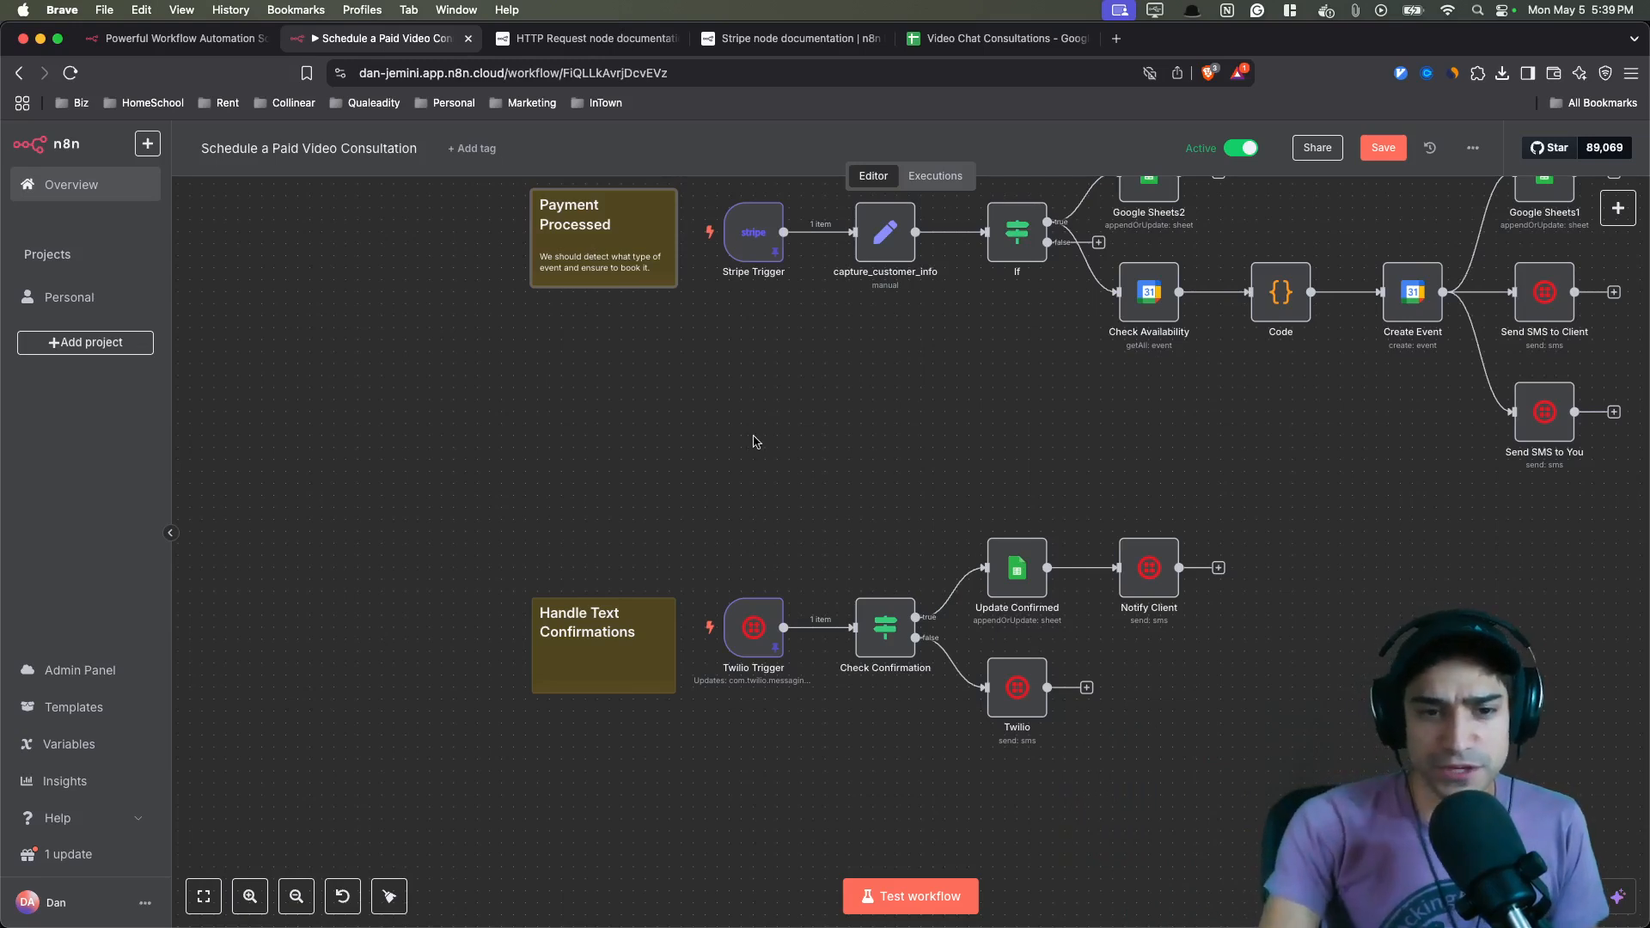
scroll(754, 555, "down", 1)
scroll(755, 555, "right", 1)
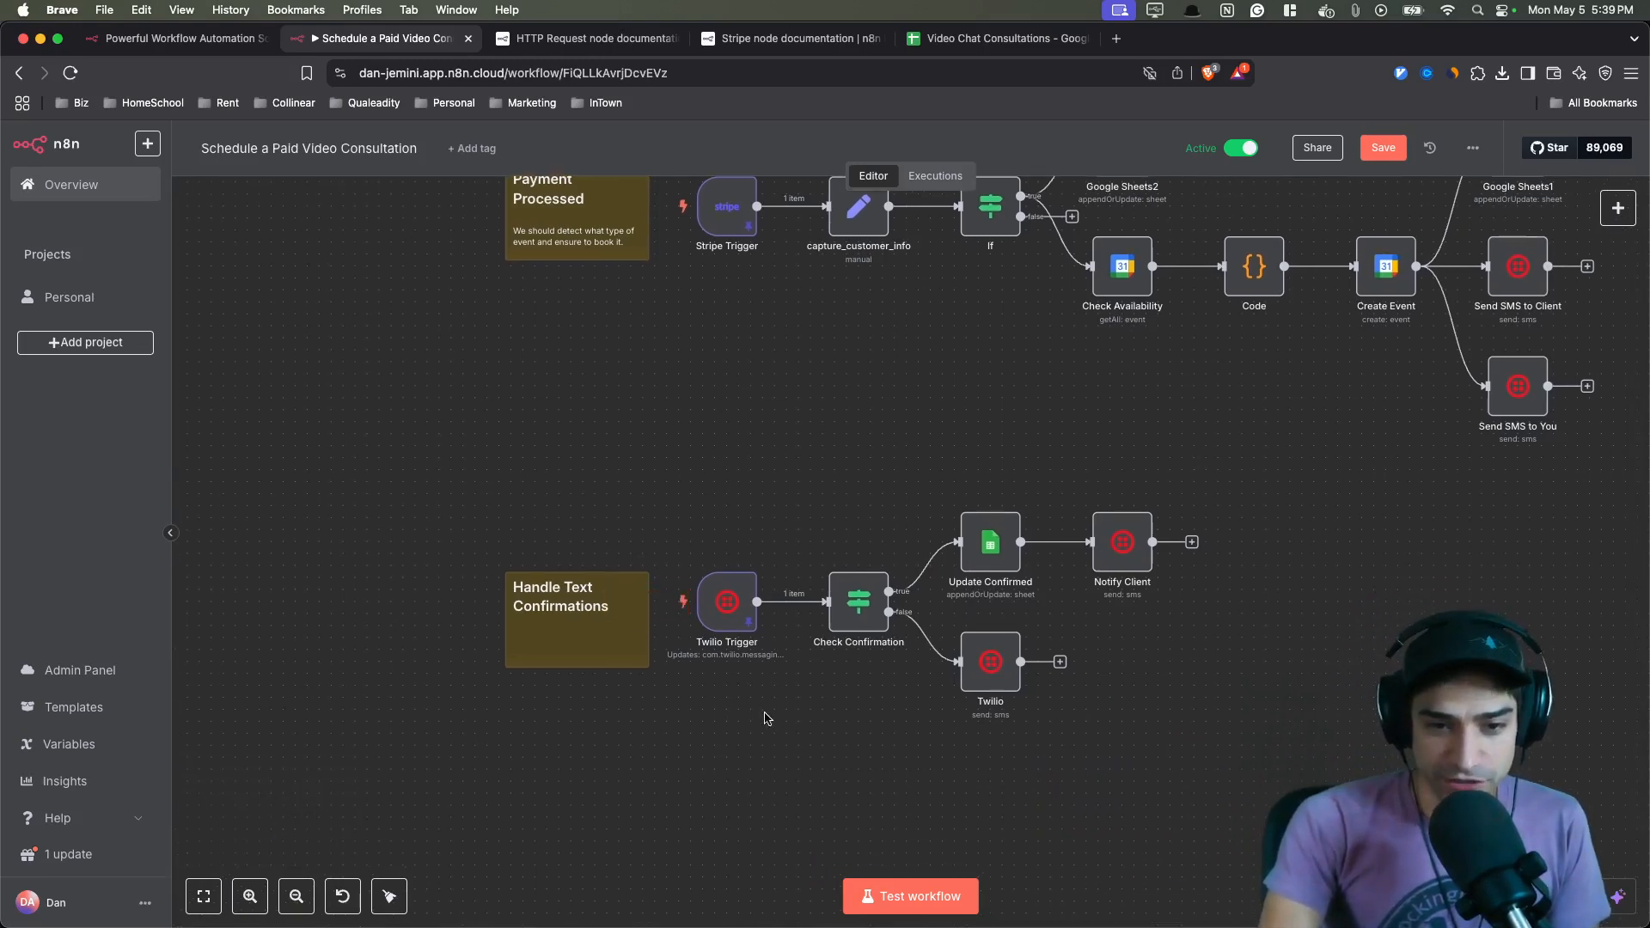
scroll(767, 719, "right", 3)
scroll(767, 718, "down", 1)
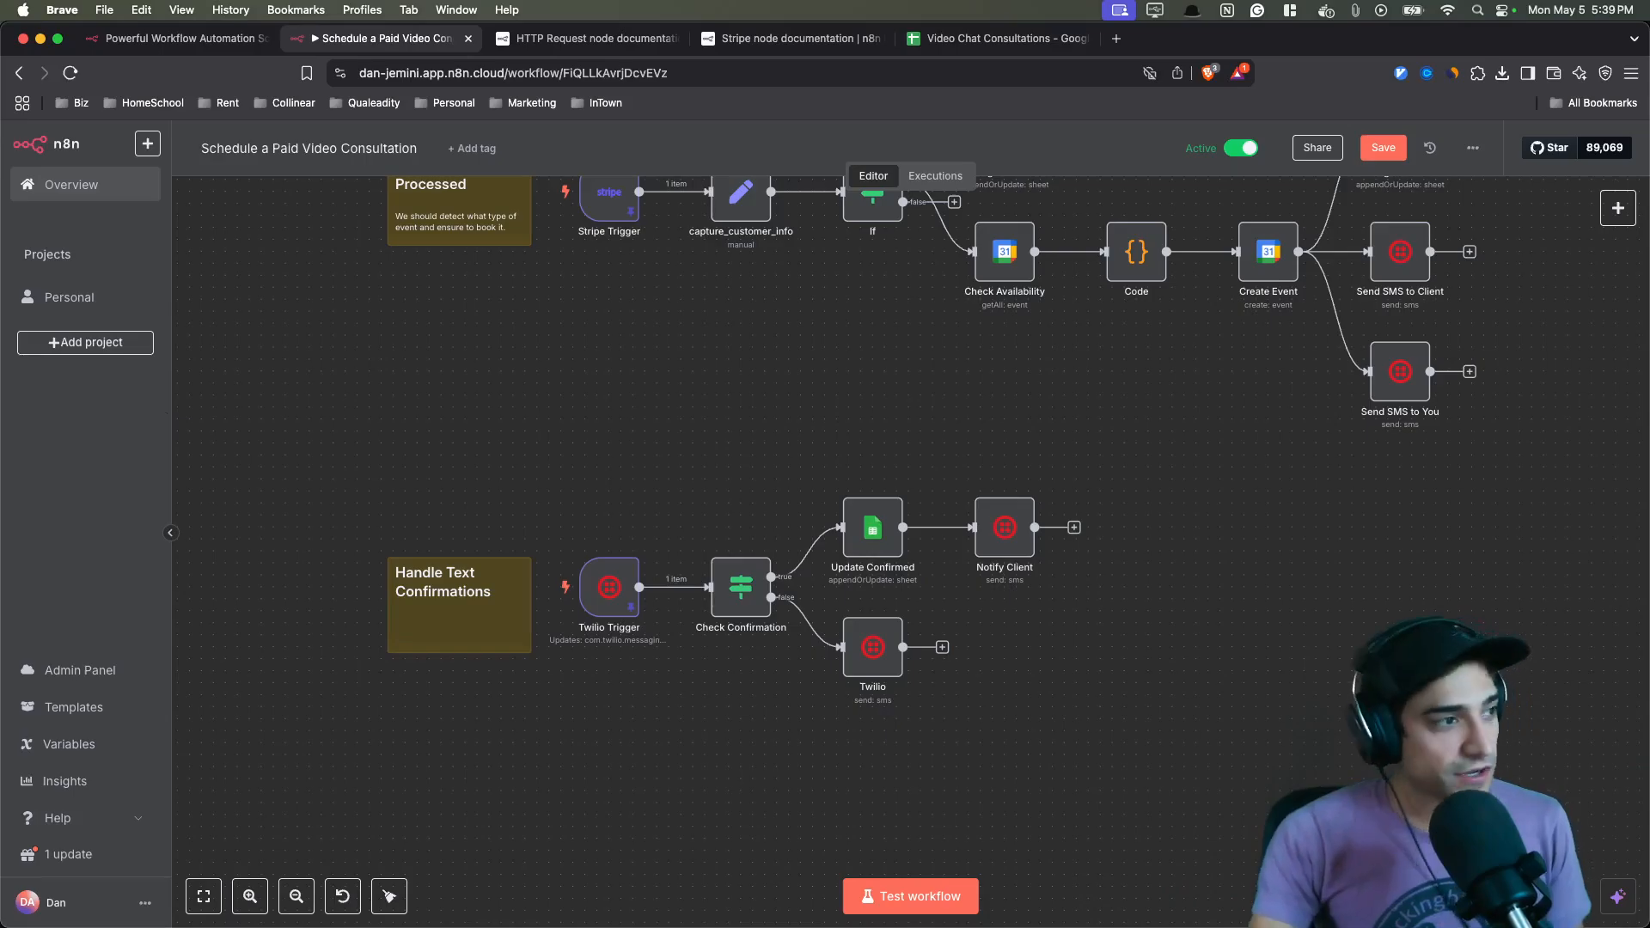
- Switch to the Texty messages app and read the booking confirmation conversation
key("super+Tab")
scroll(816, 510, "up", 1)
left_click_drag(777, 494, 919, 495)
left_click(801, 487)
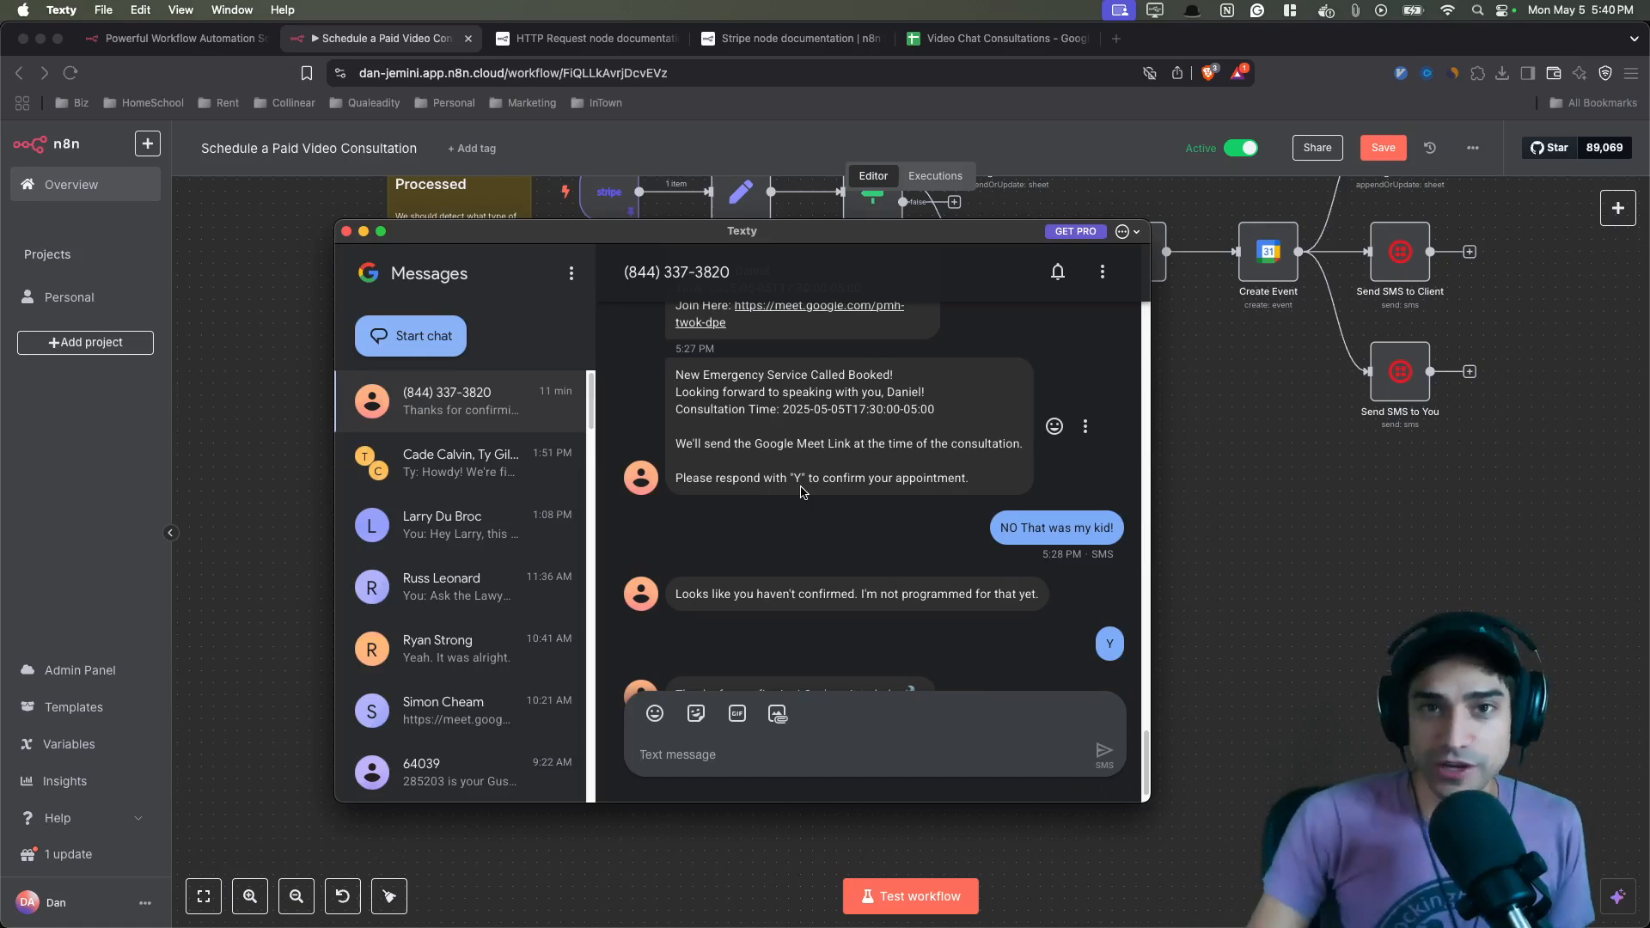
- Return to the spreadsheet and check the Confirmed column of the logged consultation row
left_click(1023, 38)
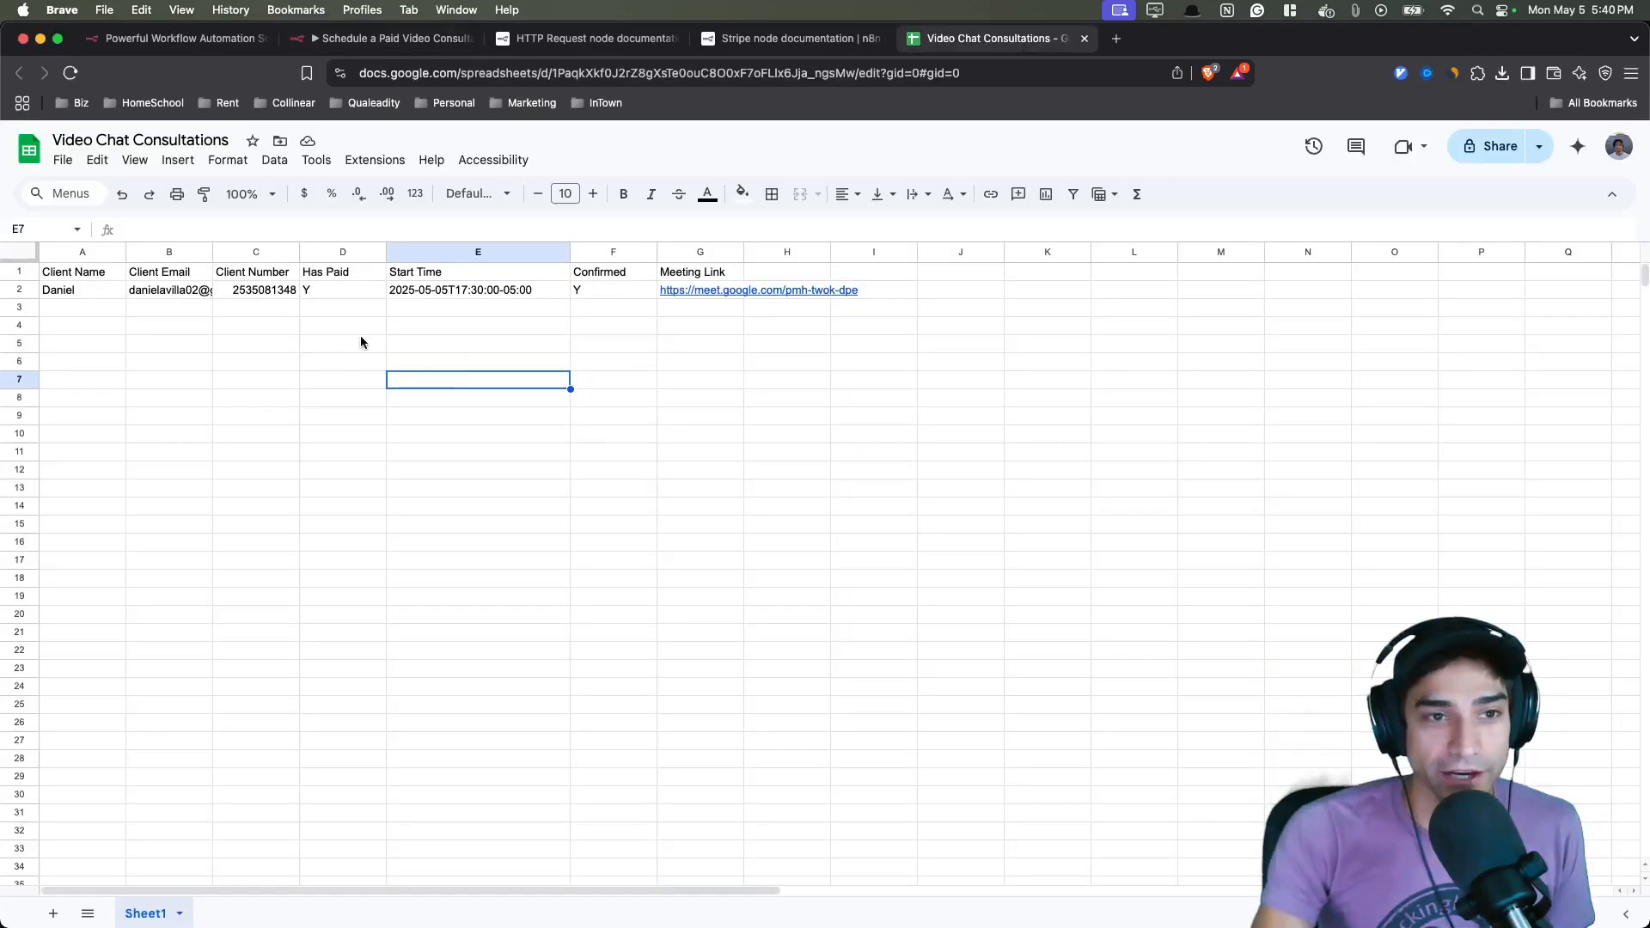
left_click(361, 330)
left_click_drag(593, 273, 599, 347)
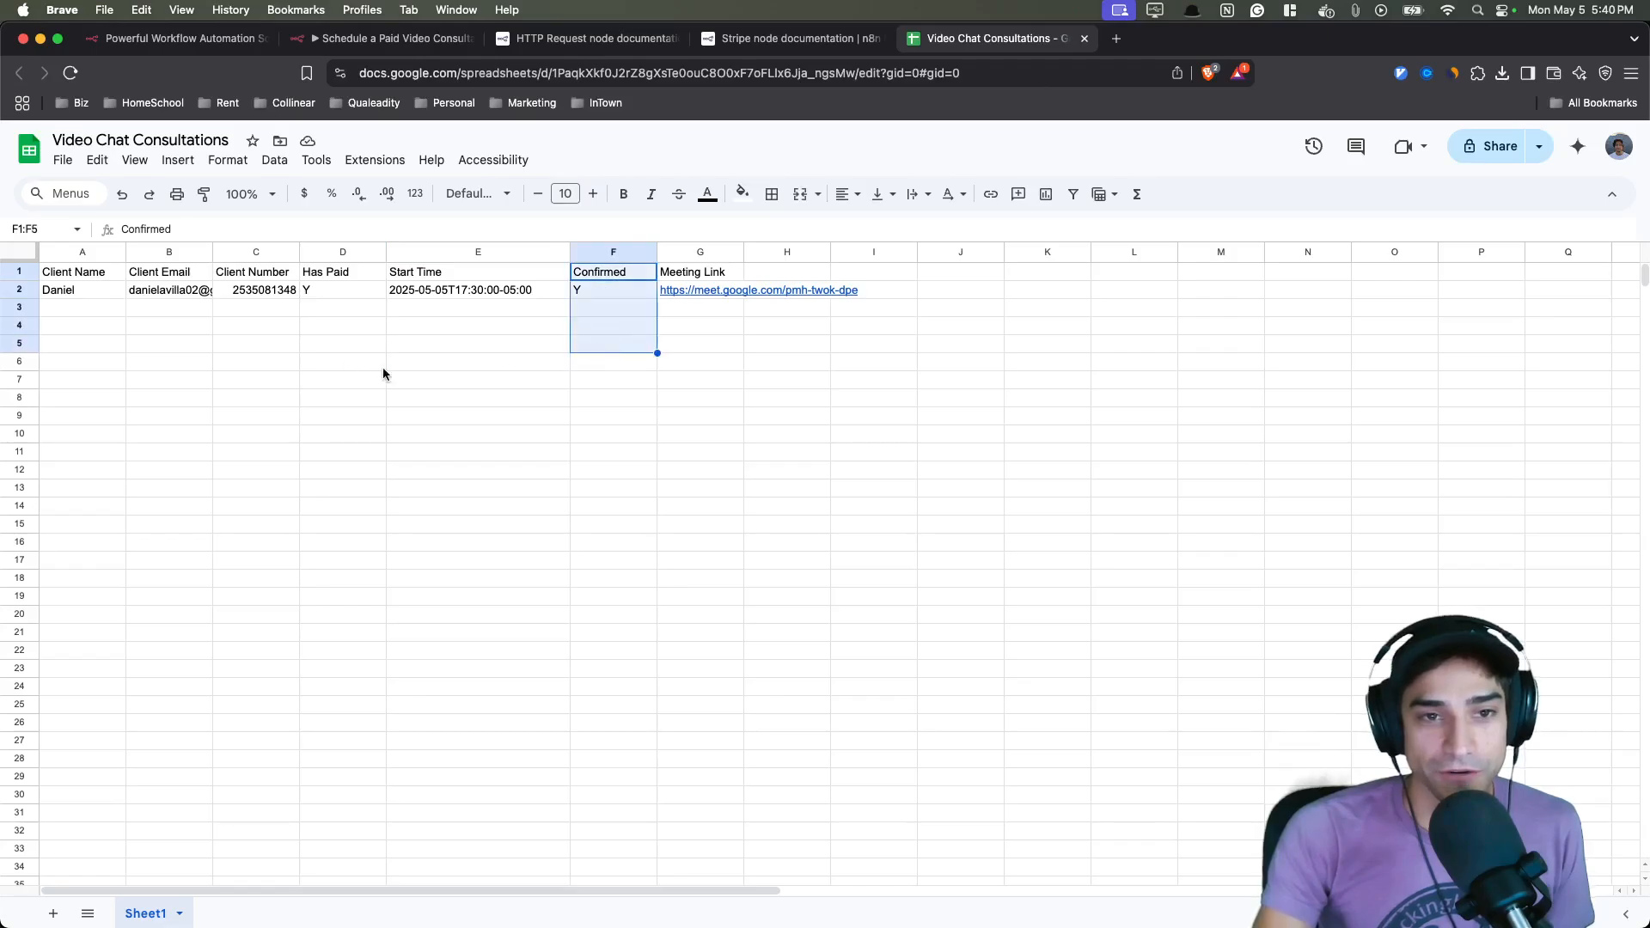
left_click(102, 295)
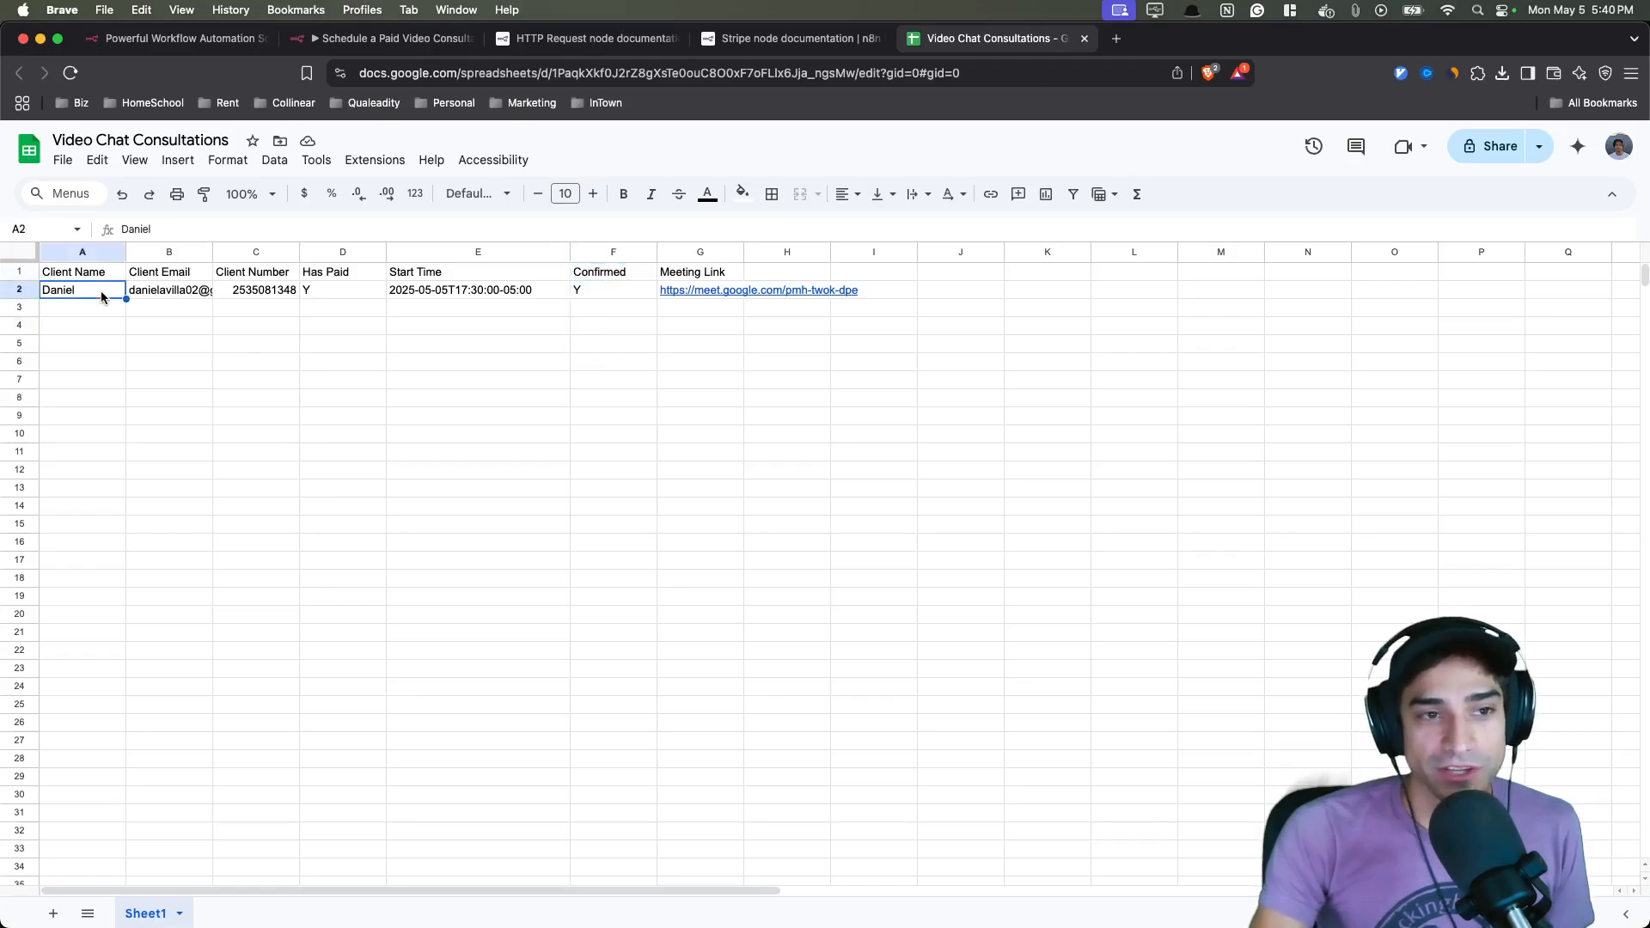
- Highlight the Client Number cell and the Confirmed column of the logged consultation row
left_click(249, 297)
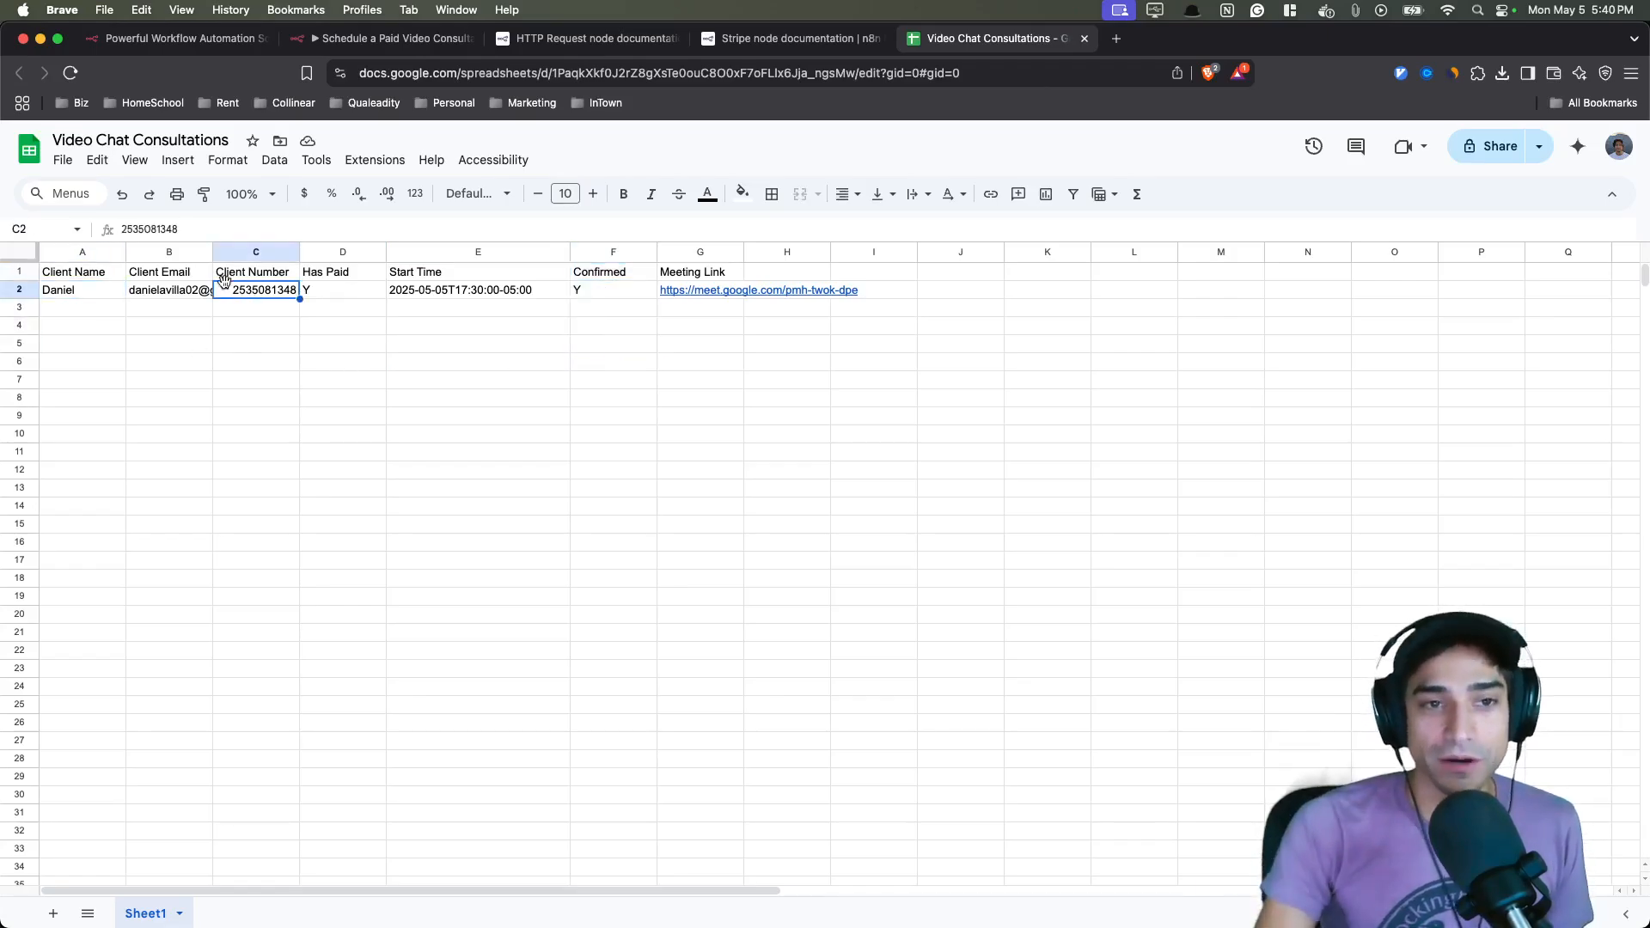
left_click_drag(633, 274, 641, 348)
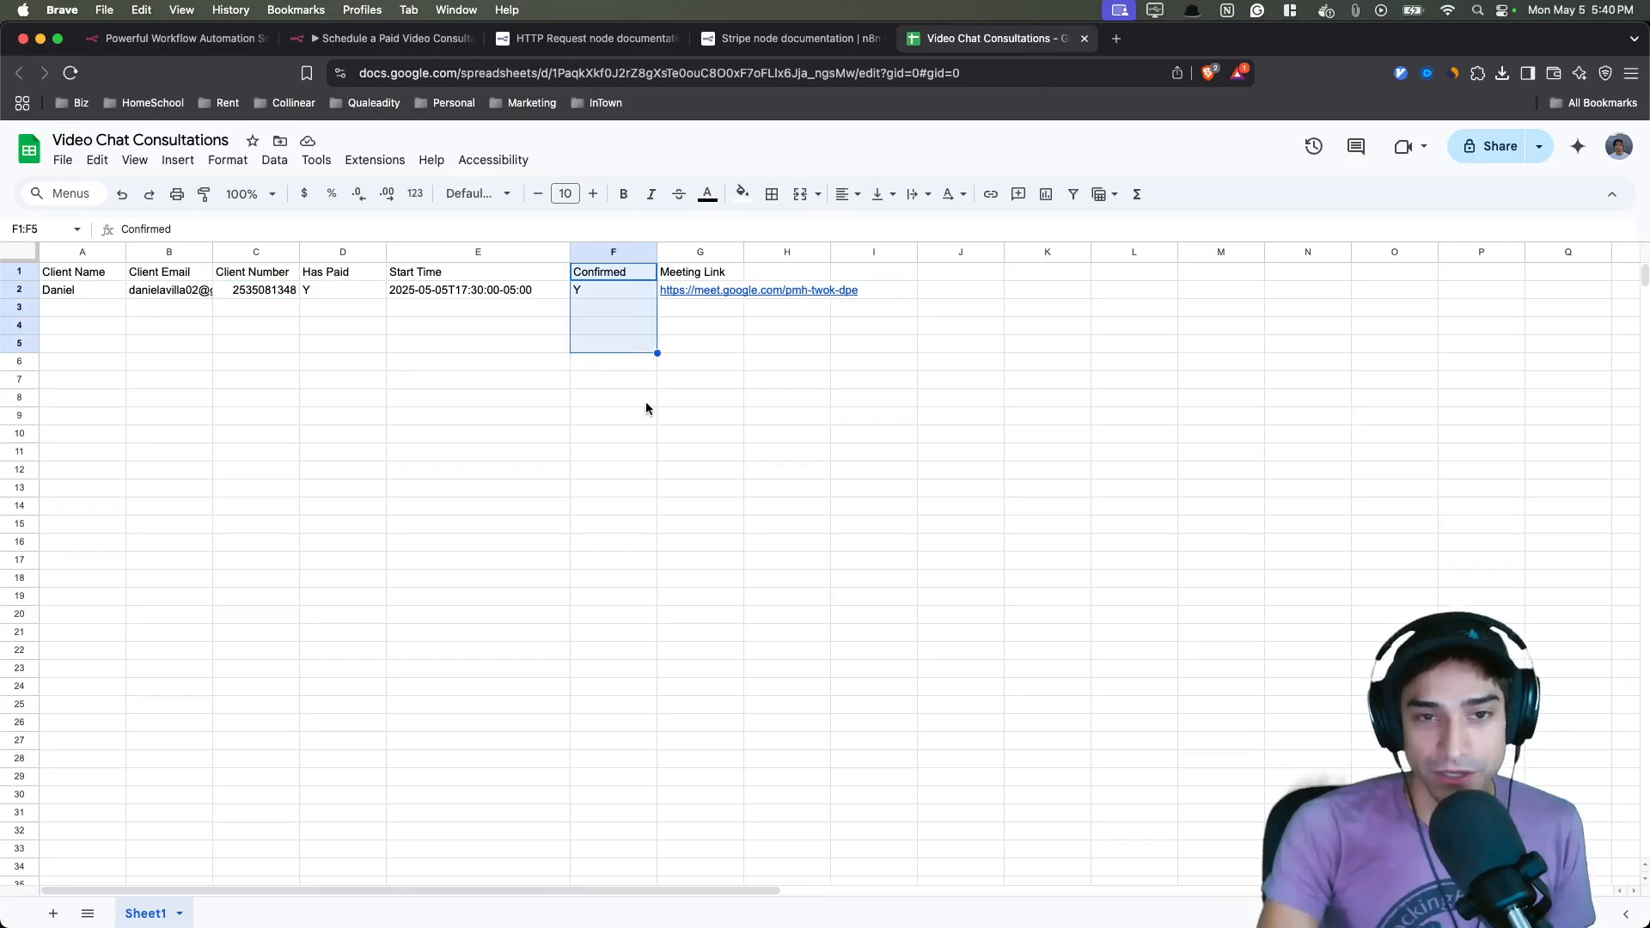
- Switch back to the n8n workflow and open the Twilio Trigger node to review its Trigger On options
key("super+2")
scroll(551, 573, "up", 3)
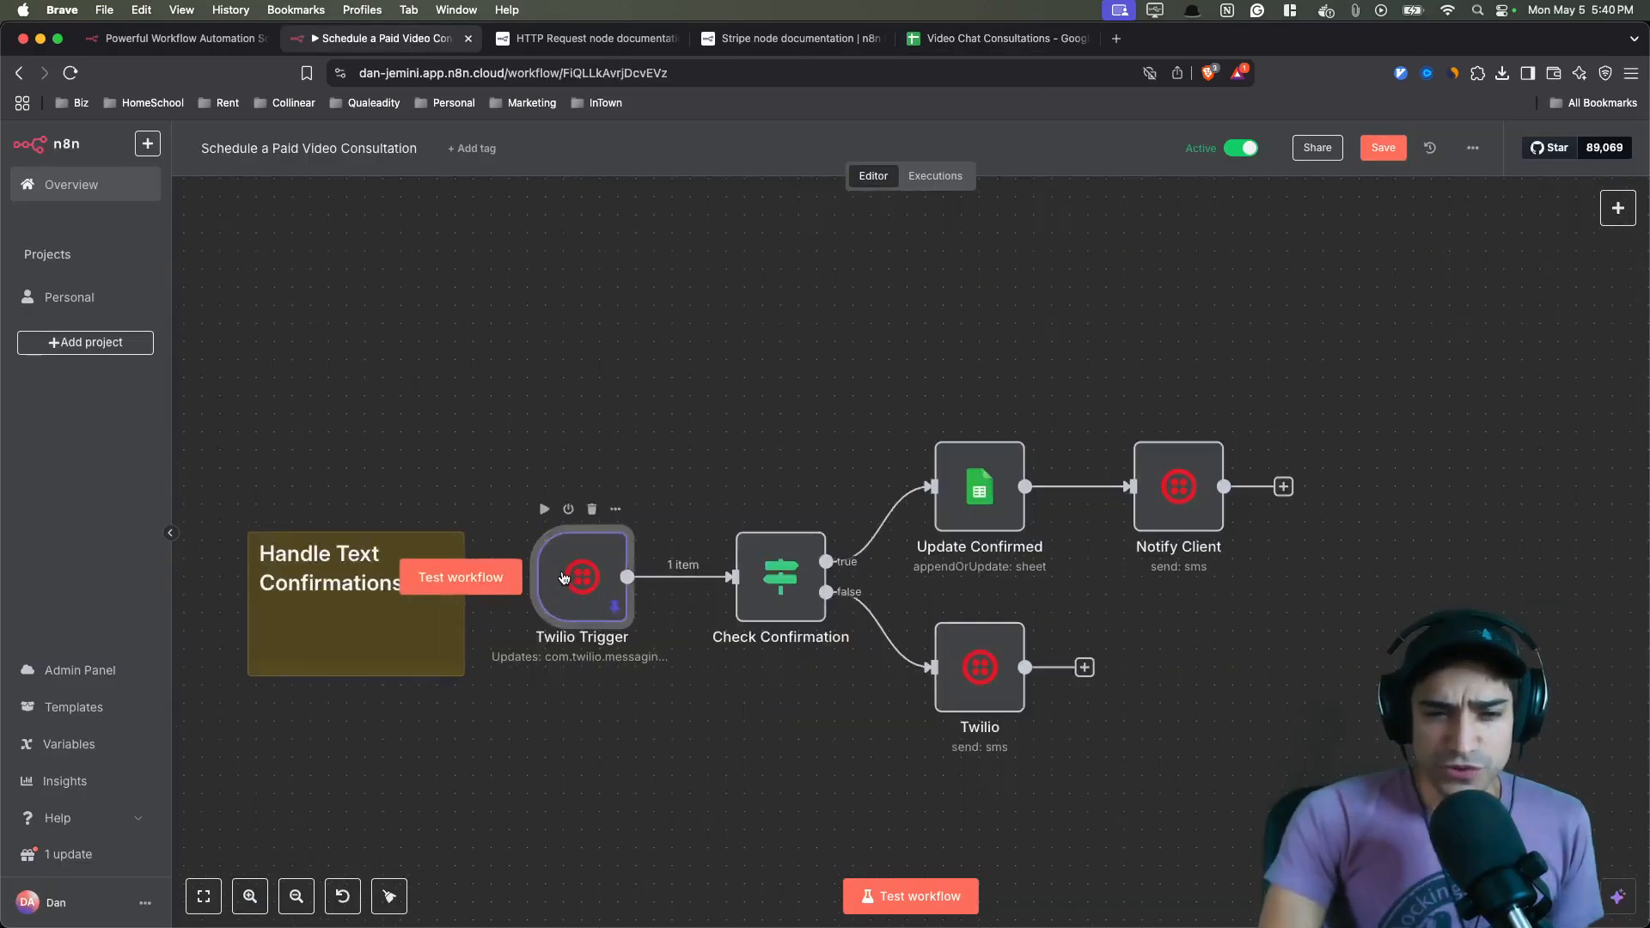
double_click(565, 584)
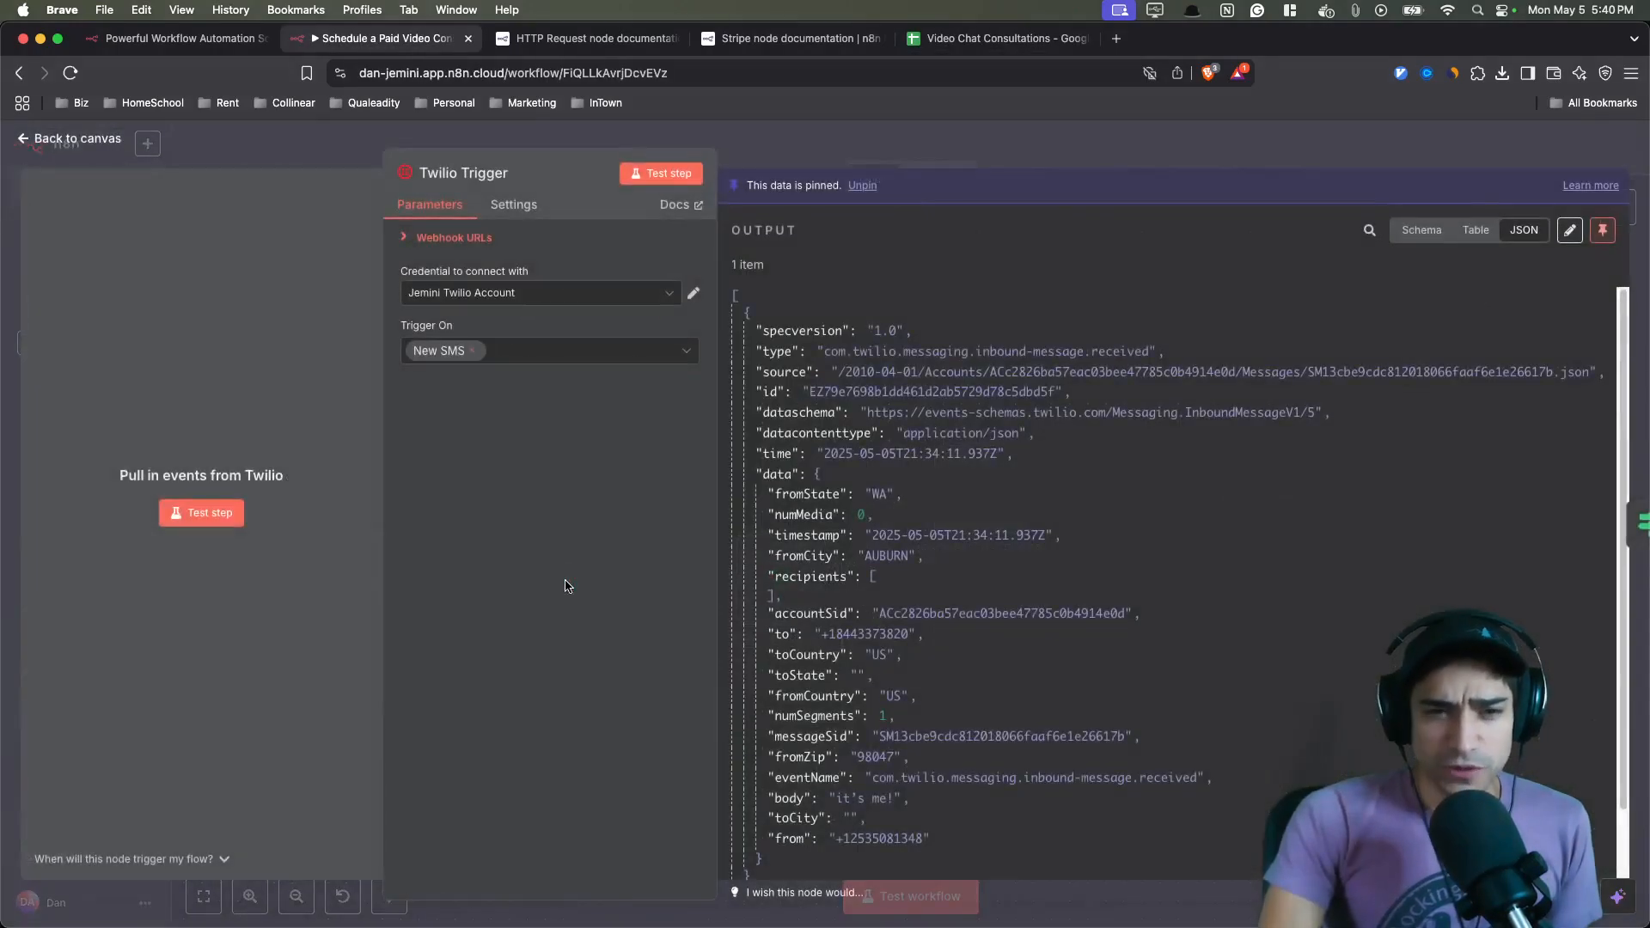
left_click(530, 348)
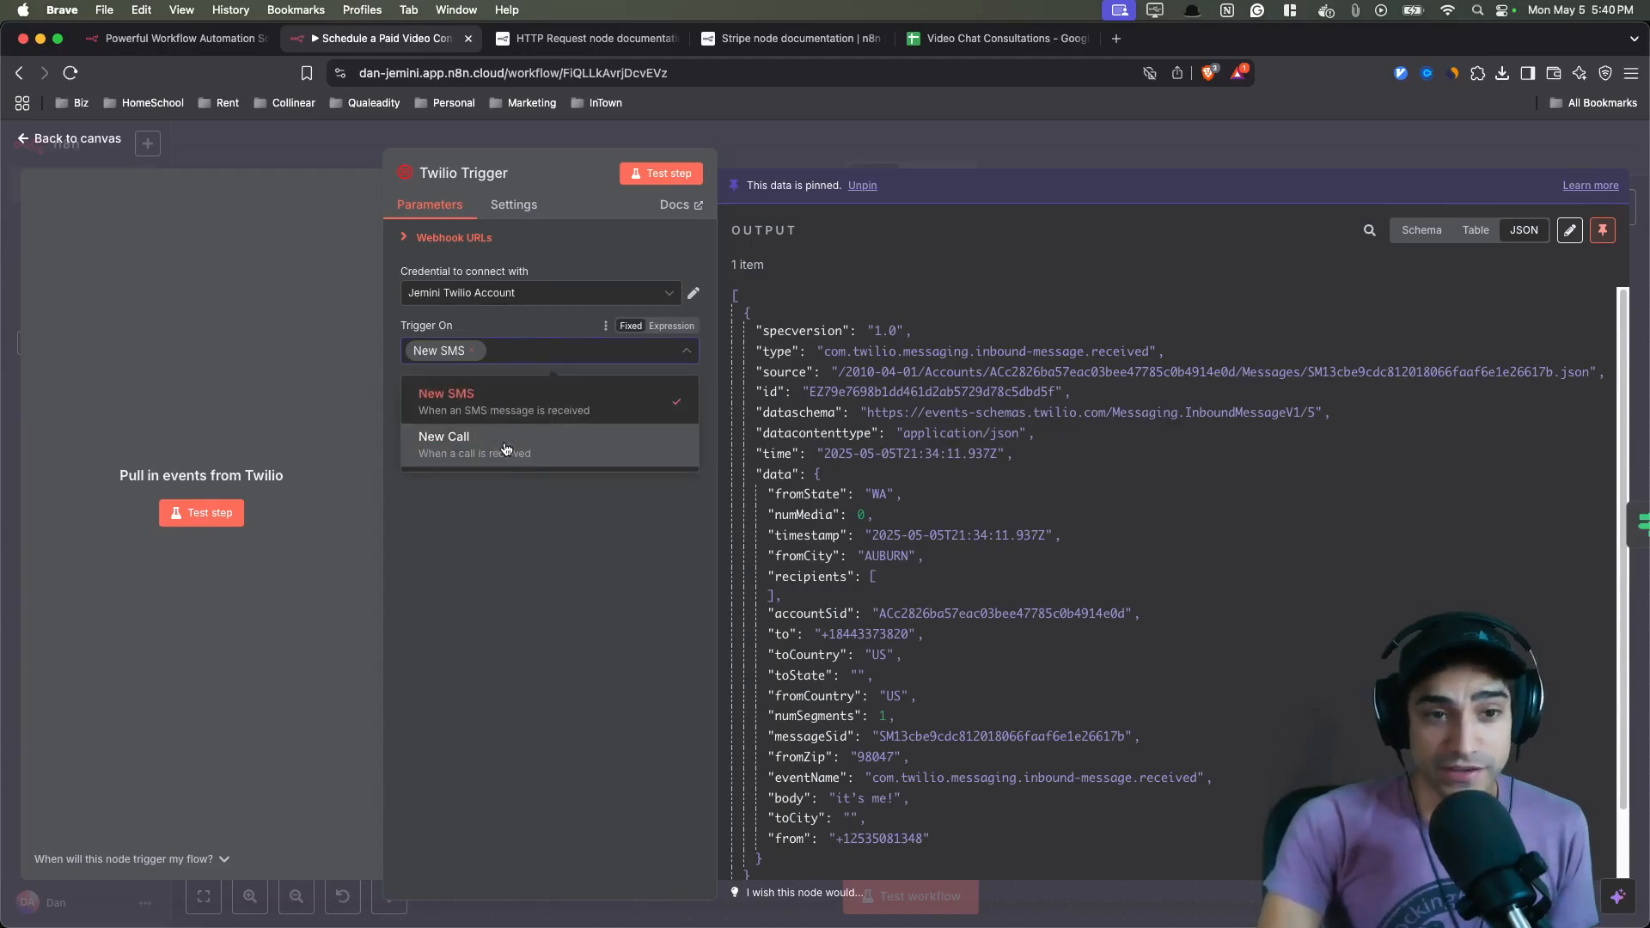
- Open the Check Confirmation node and review its condition comparing the message body to Y
left_click(531, 582)
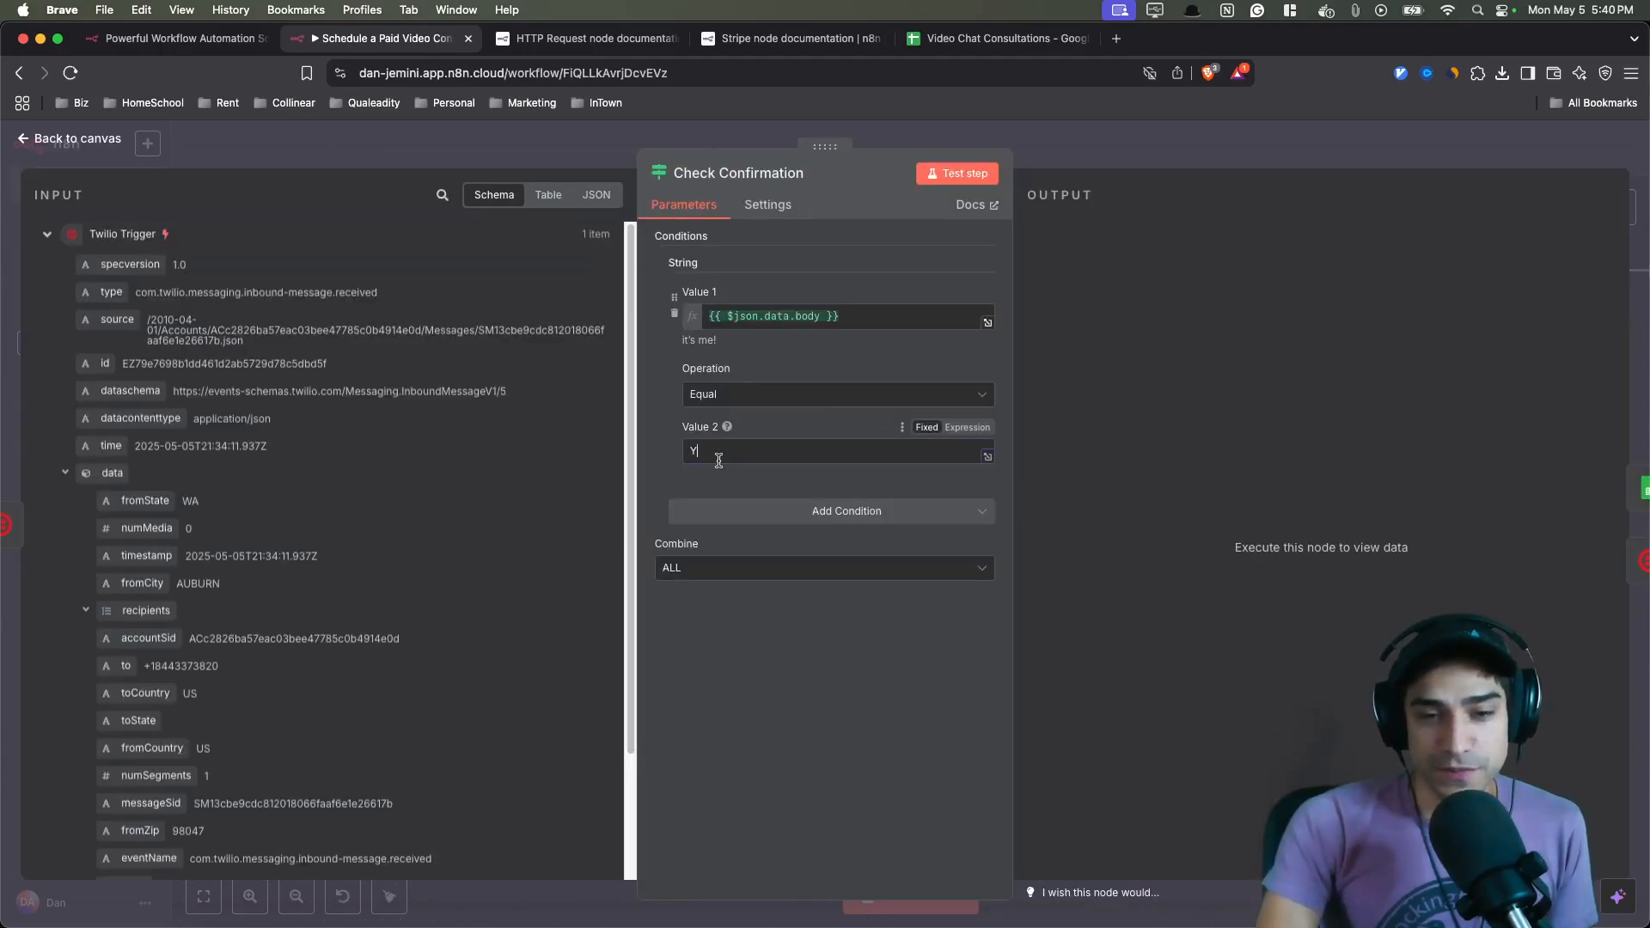
double_click(719, 458)
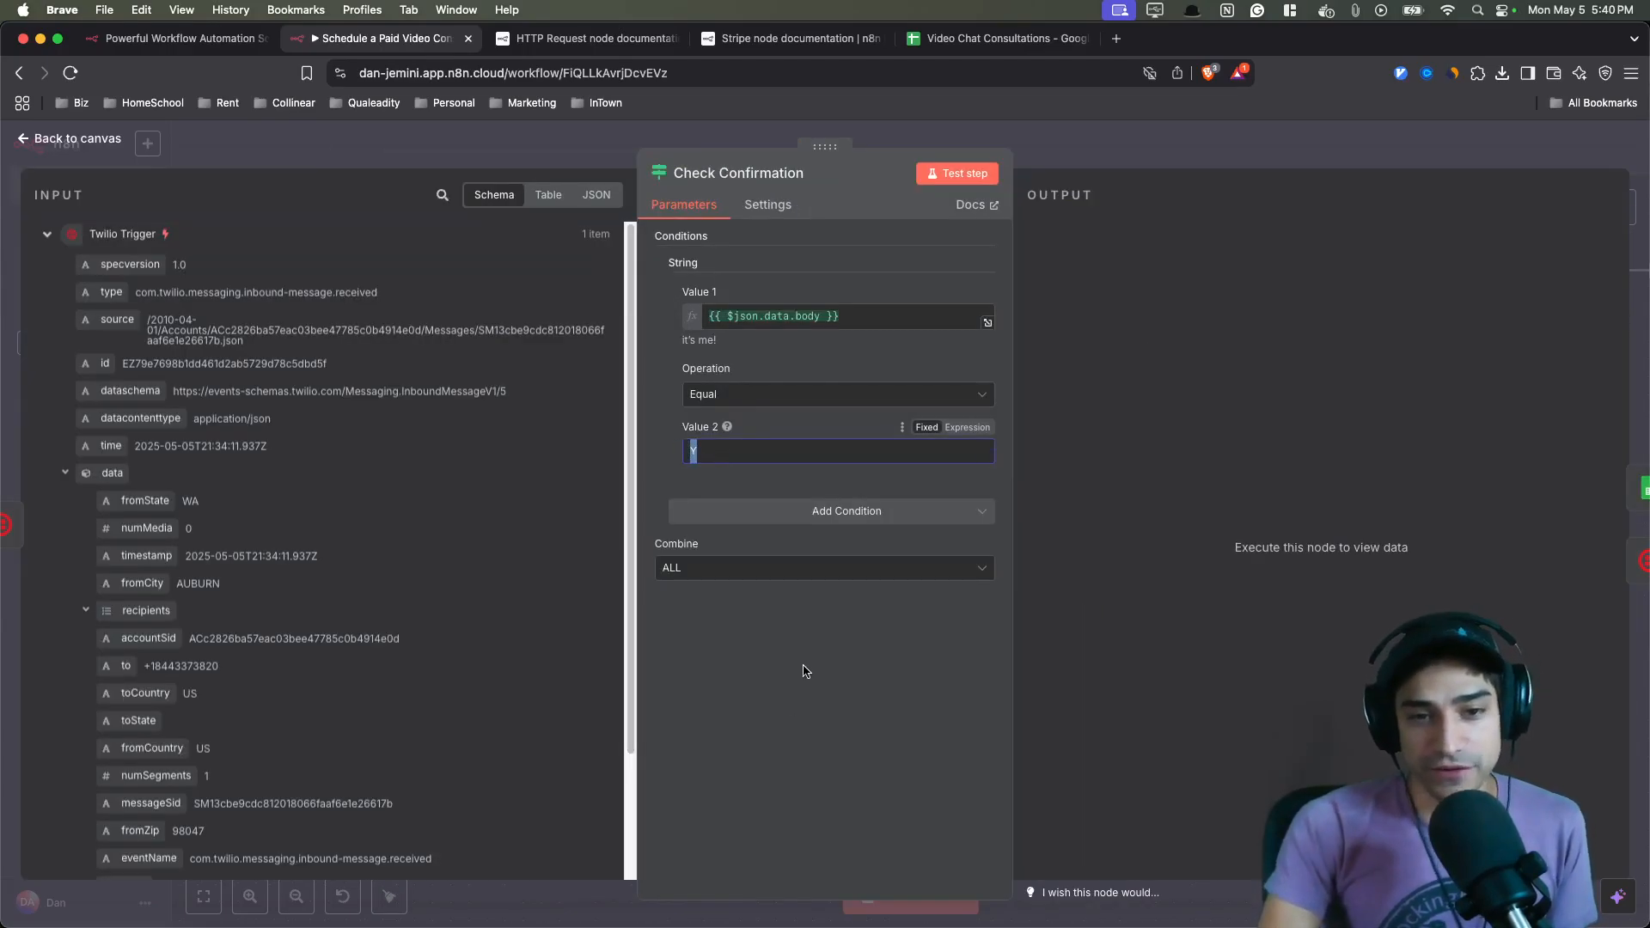
key("Escape")
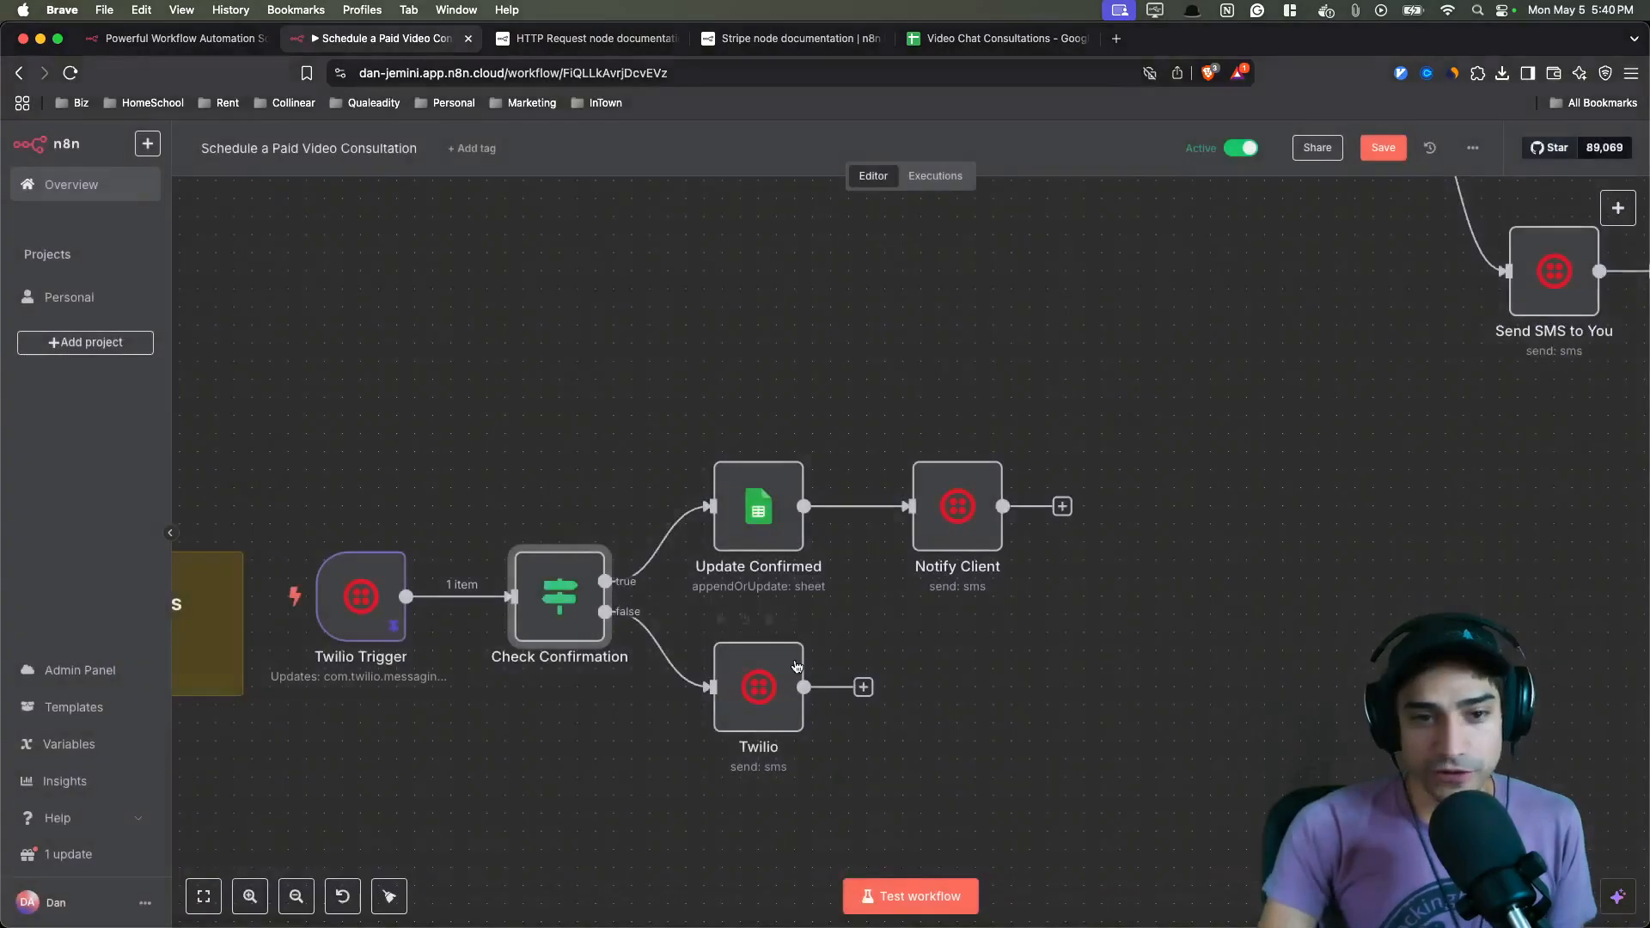
- Examine the Update Confirmed node and the overall layout of the three workflow sections
left_click(772, 528)
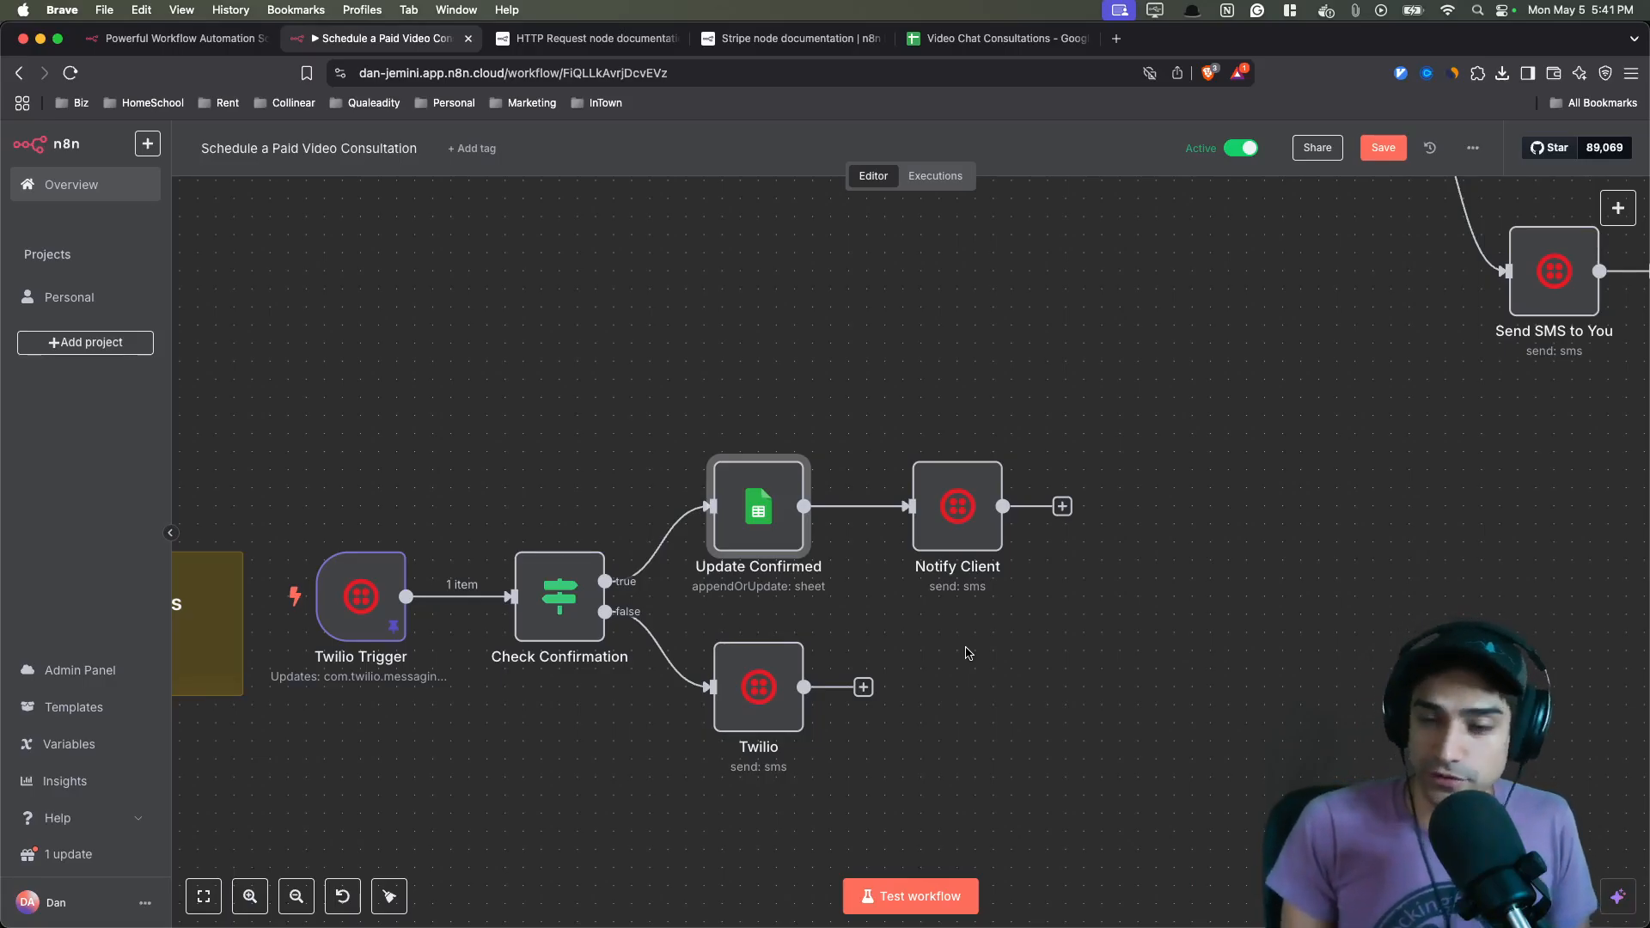
scroll(1022, 485, "down", 5)
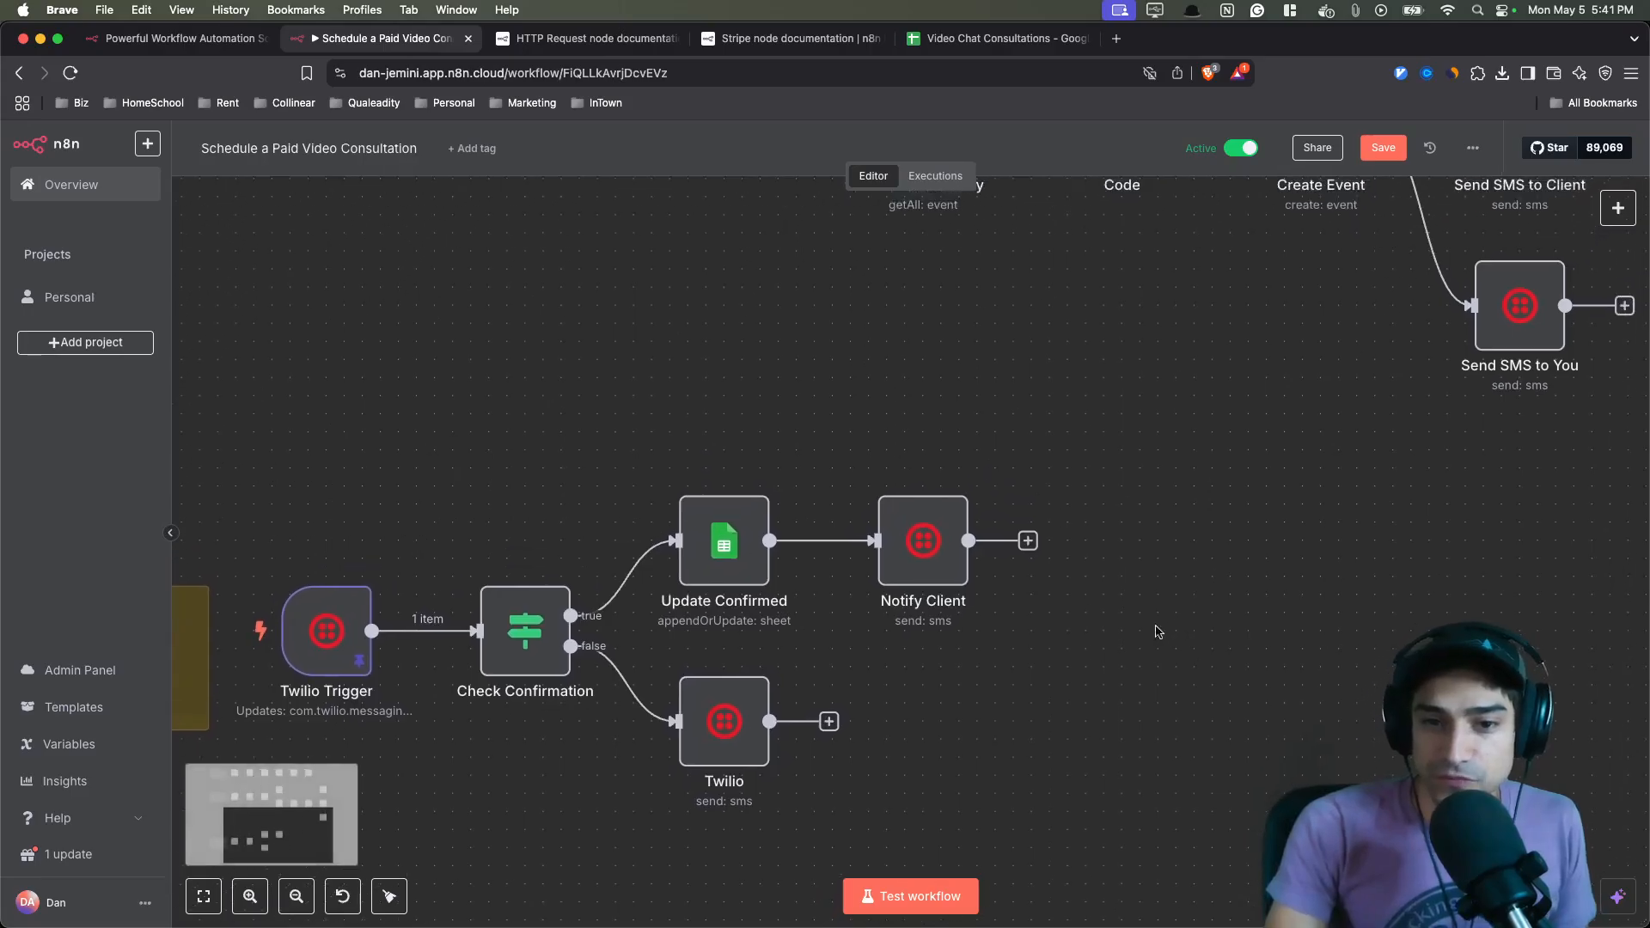
scroll(1037, 469, "up", 5)
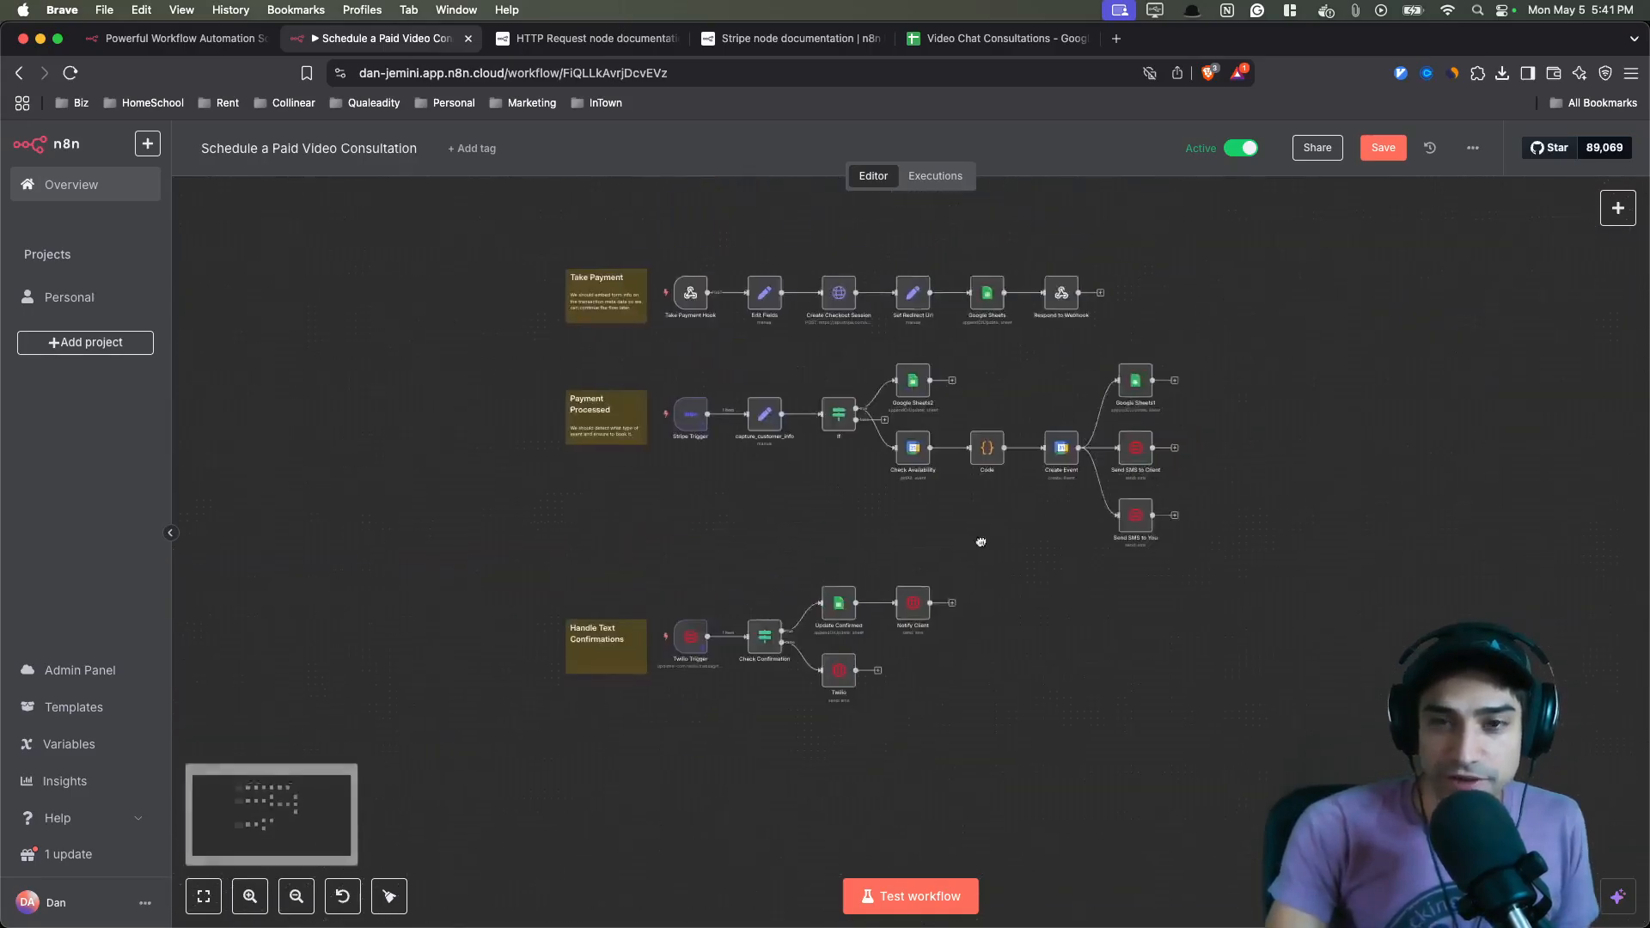
scroll(954, 600, "up", 3)
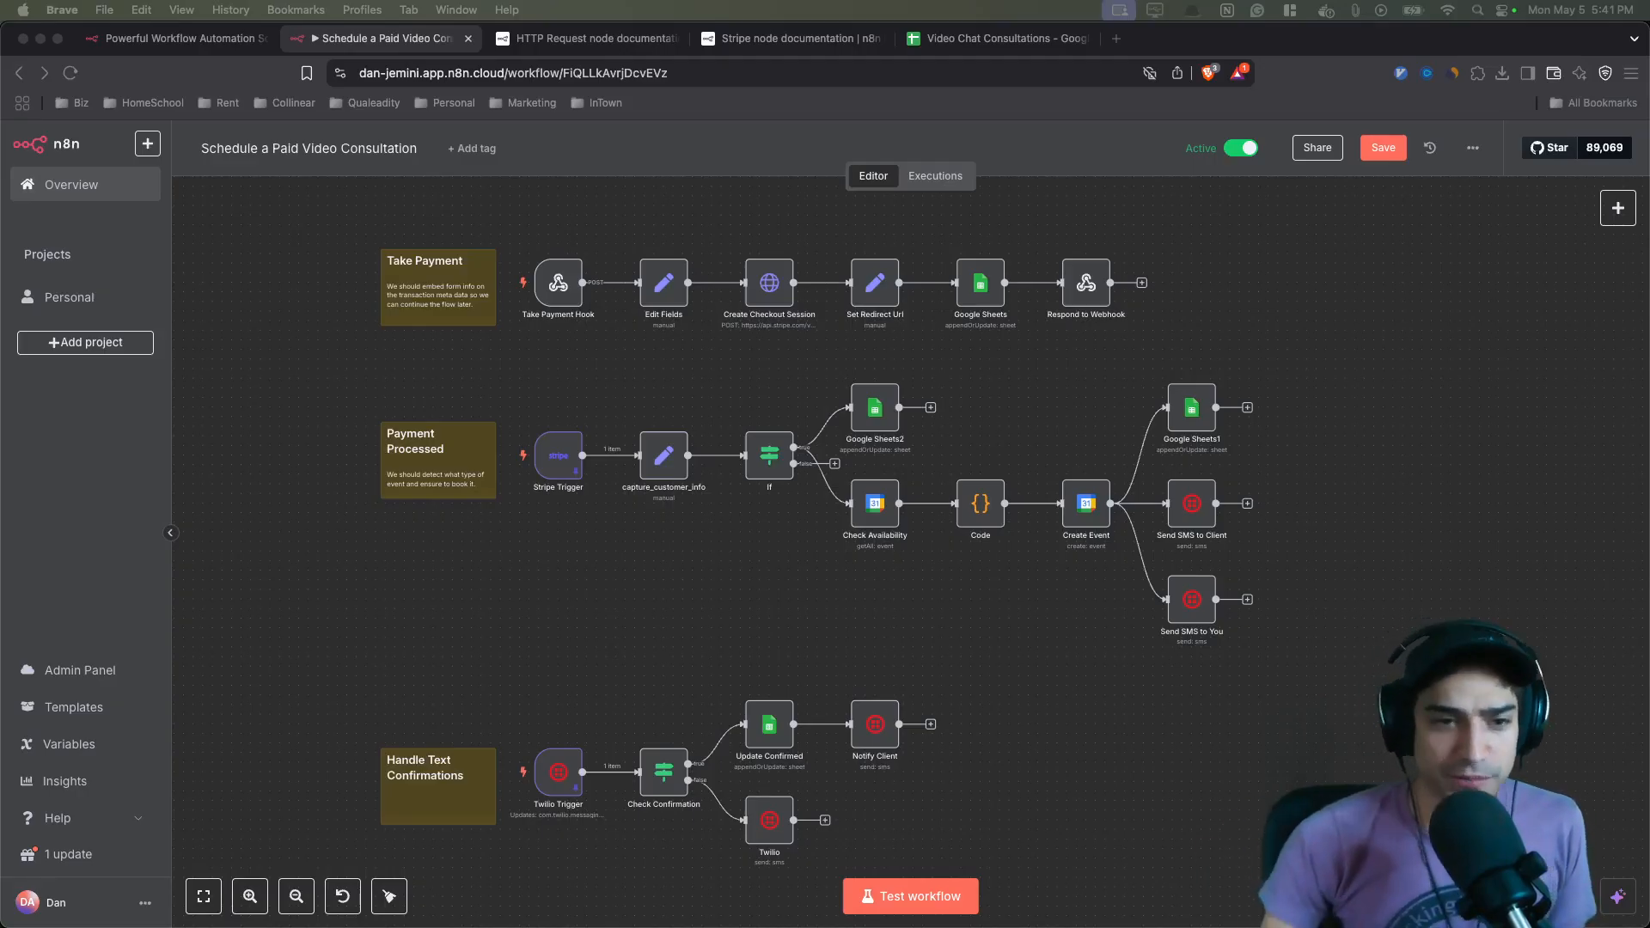
scroll(679, 621, "up", 2)
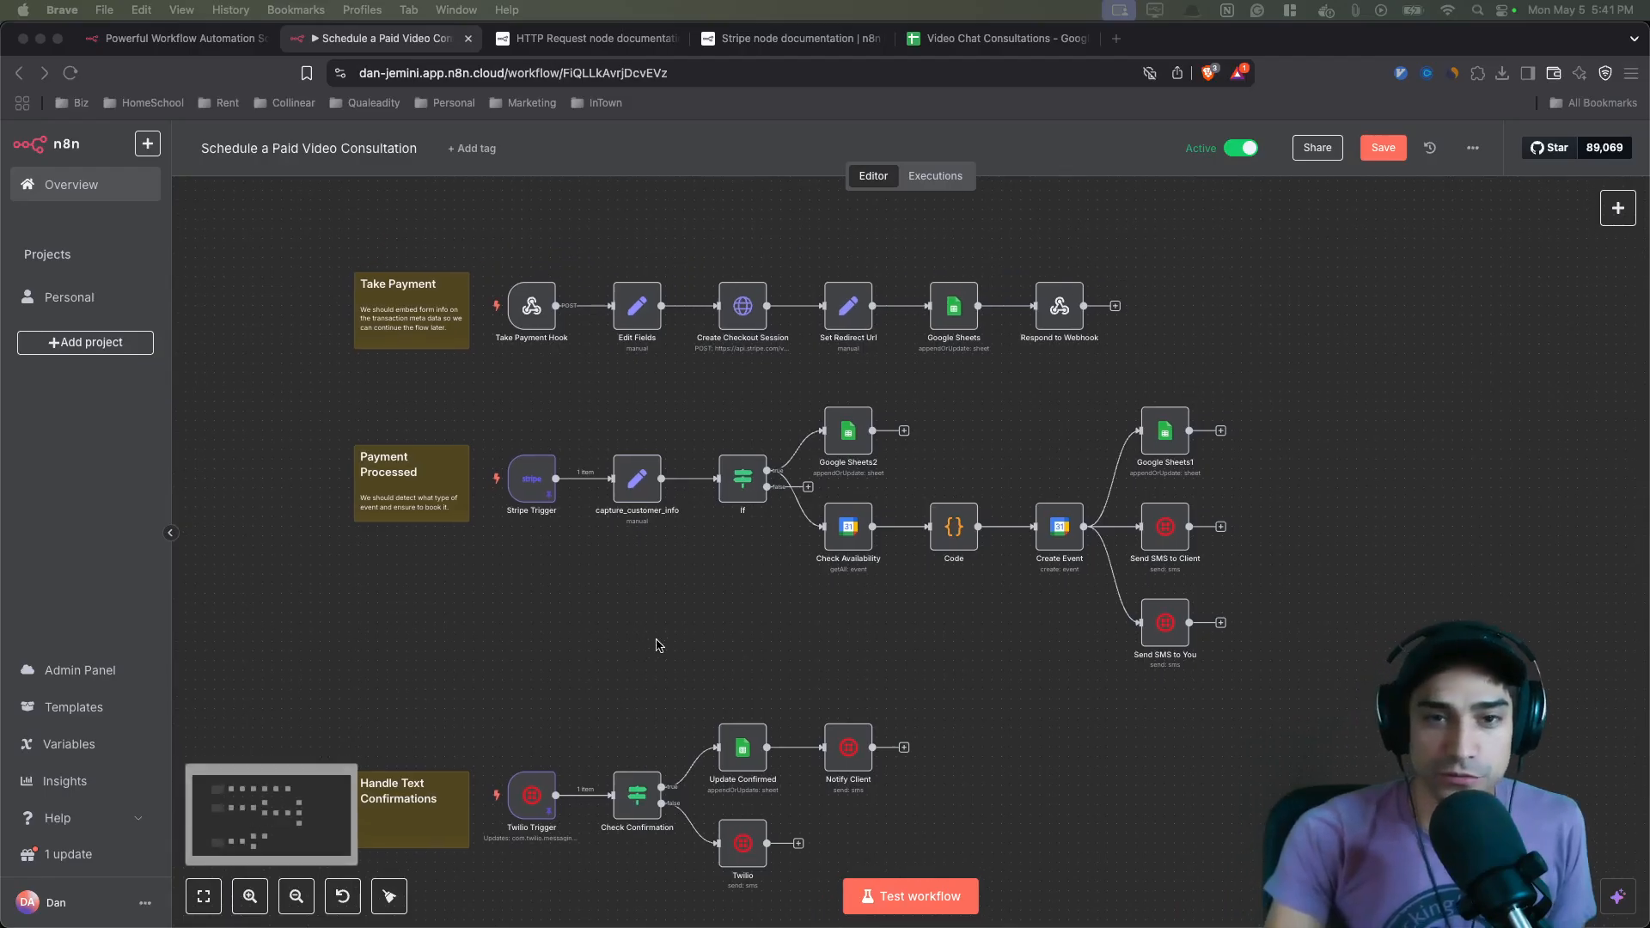
scroll(673, 611, "down", 1)
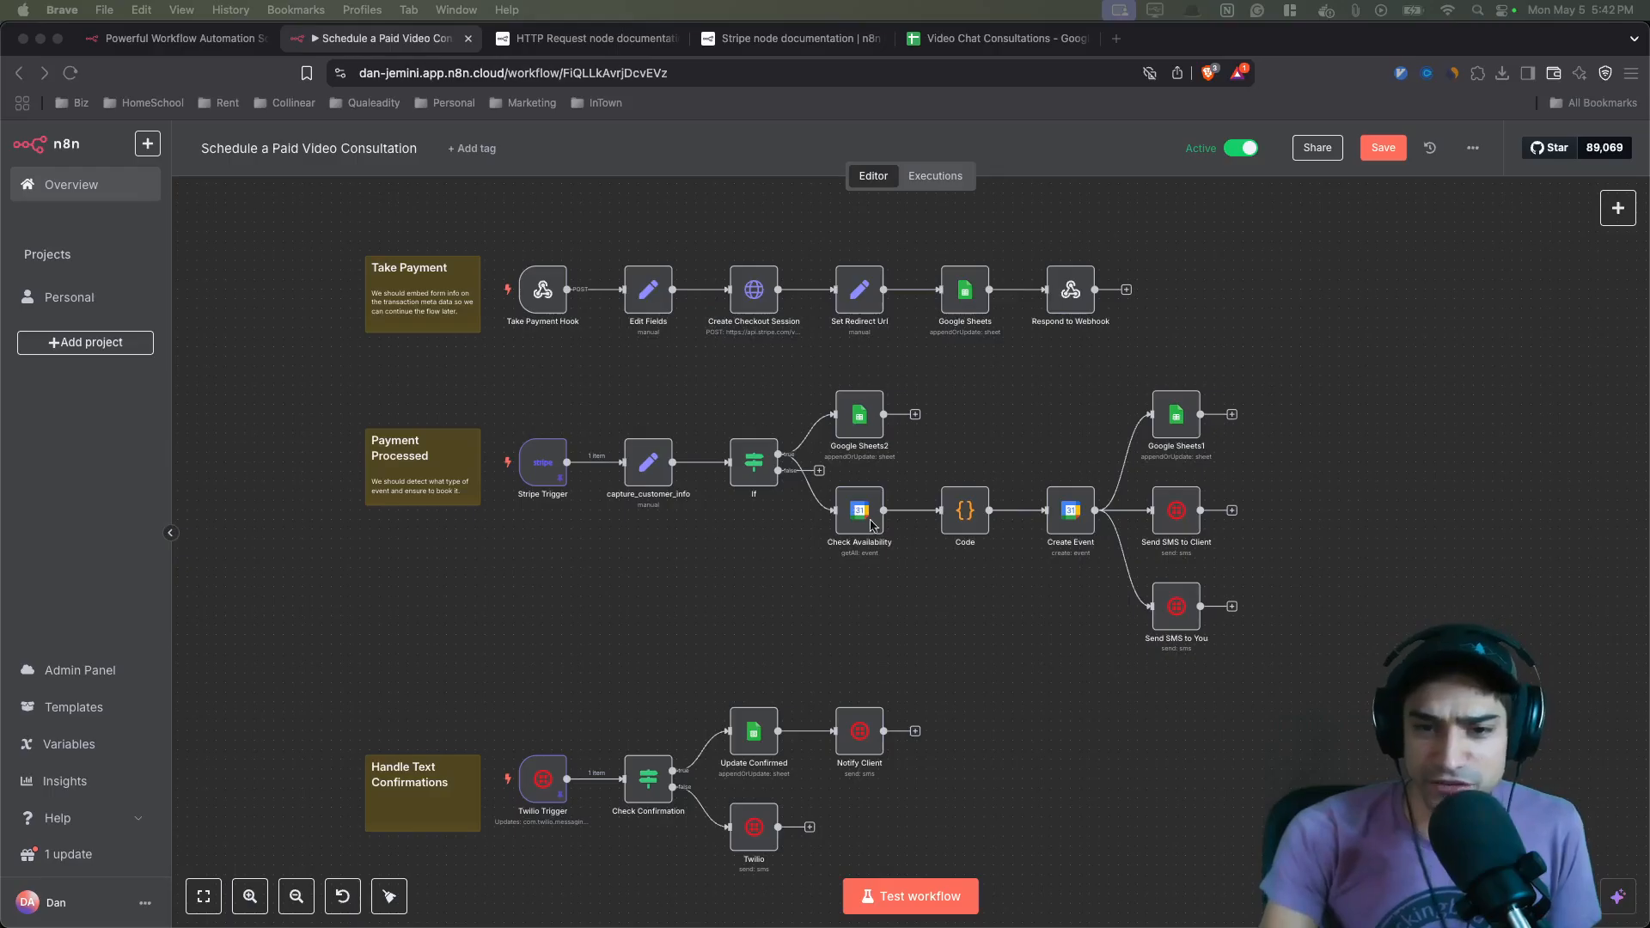
- Open the Create Event node and review its Attendees expression and conference settings
double_click(1065, 514)
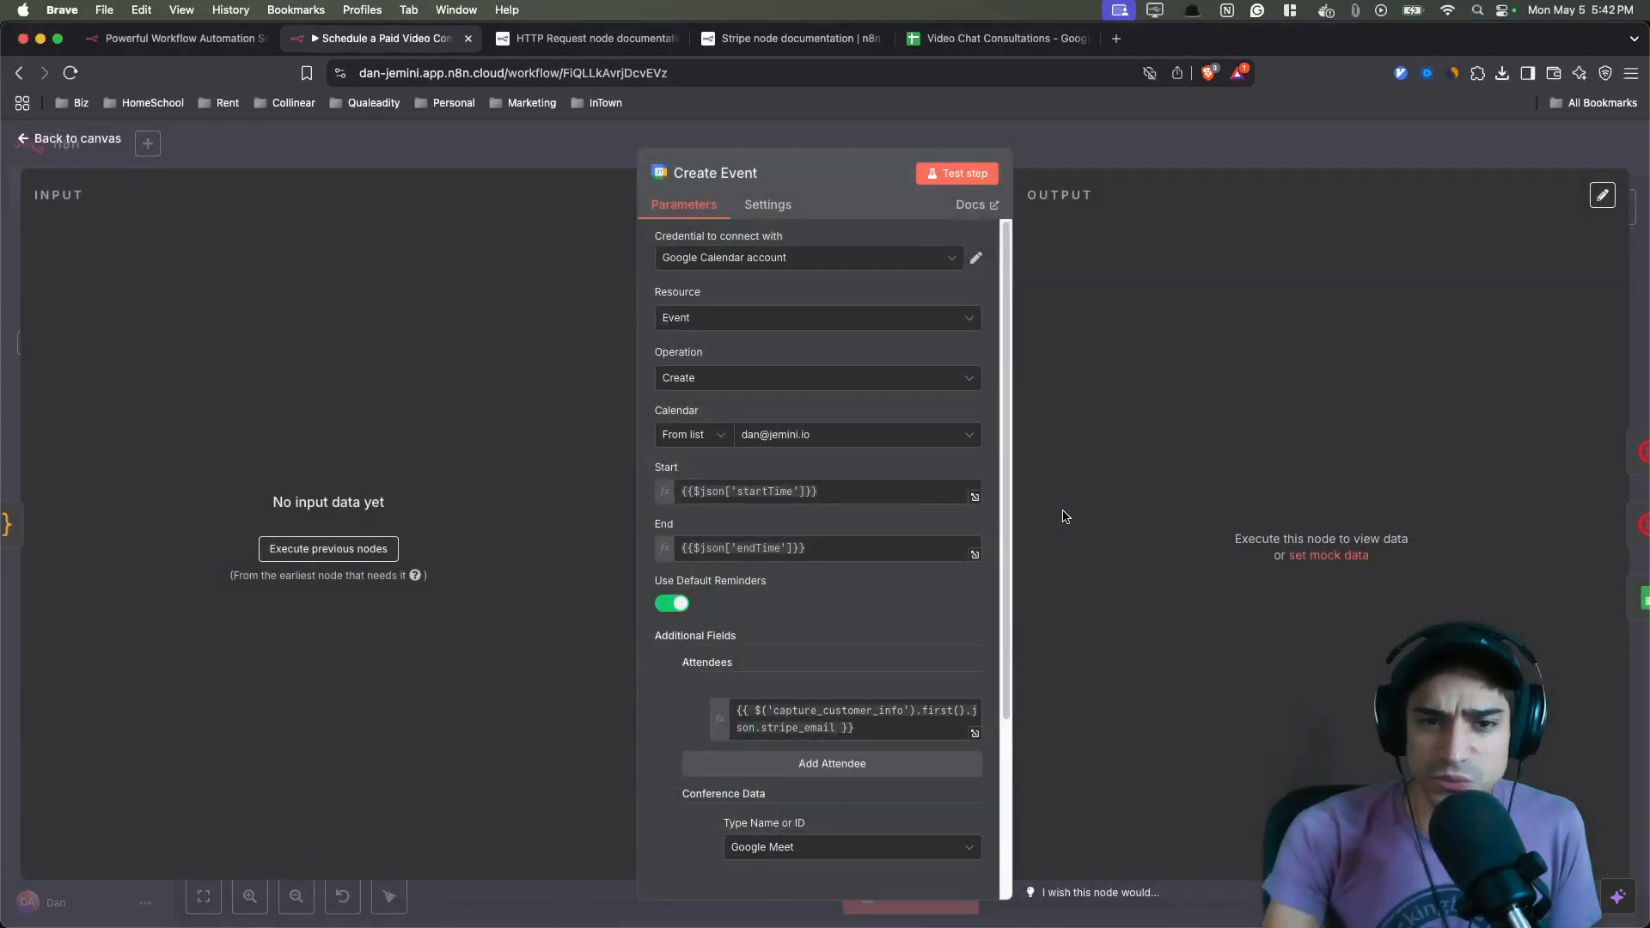
left_click(922, 712)
scroll(928, 732, "down", 3)
left_click(688, 599)
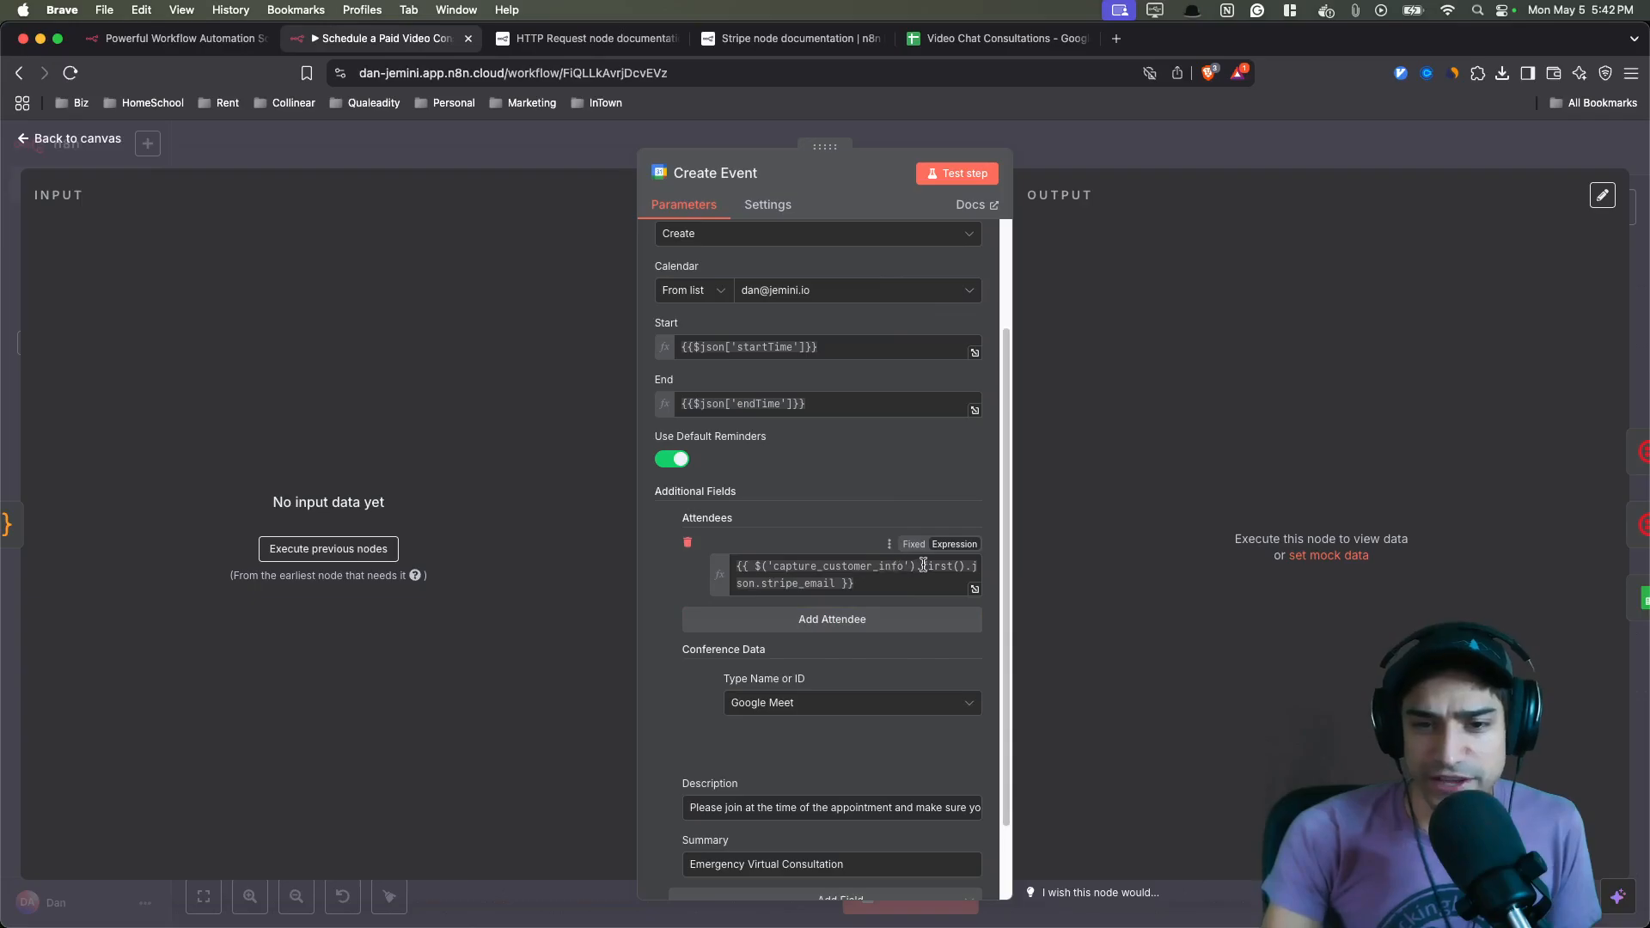
- Try replacing first() with item in the attendee email expression, then undo the edit
left_click_drag(922, 566, 964, 561)
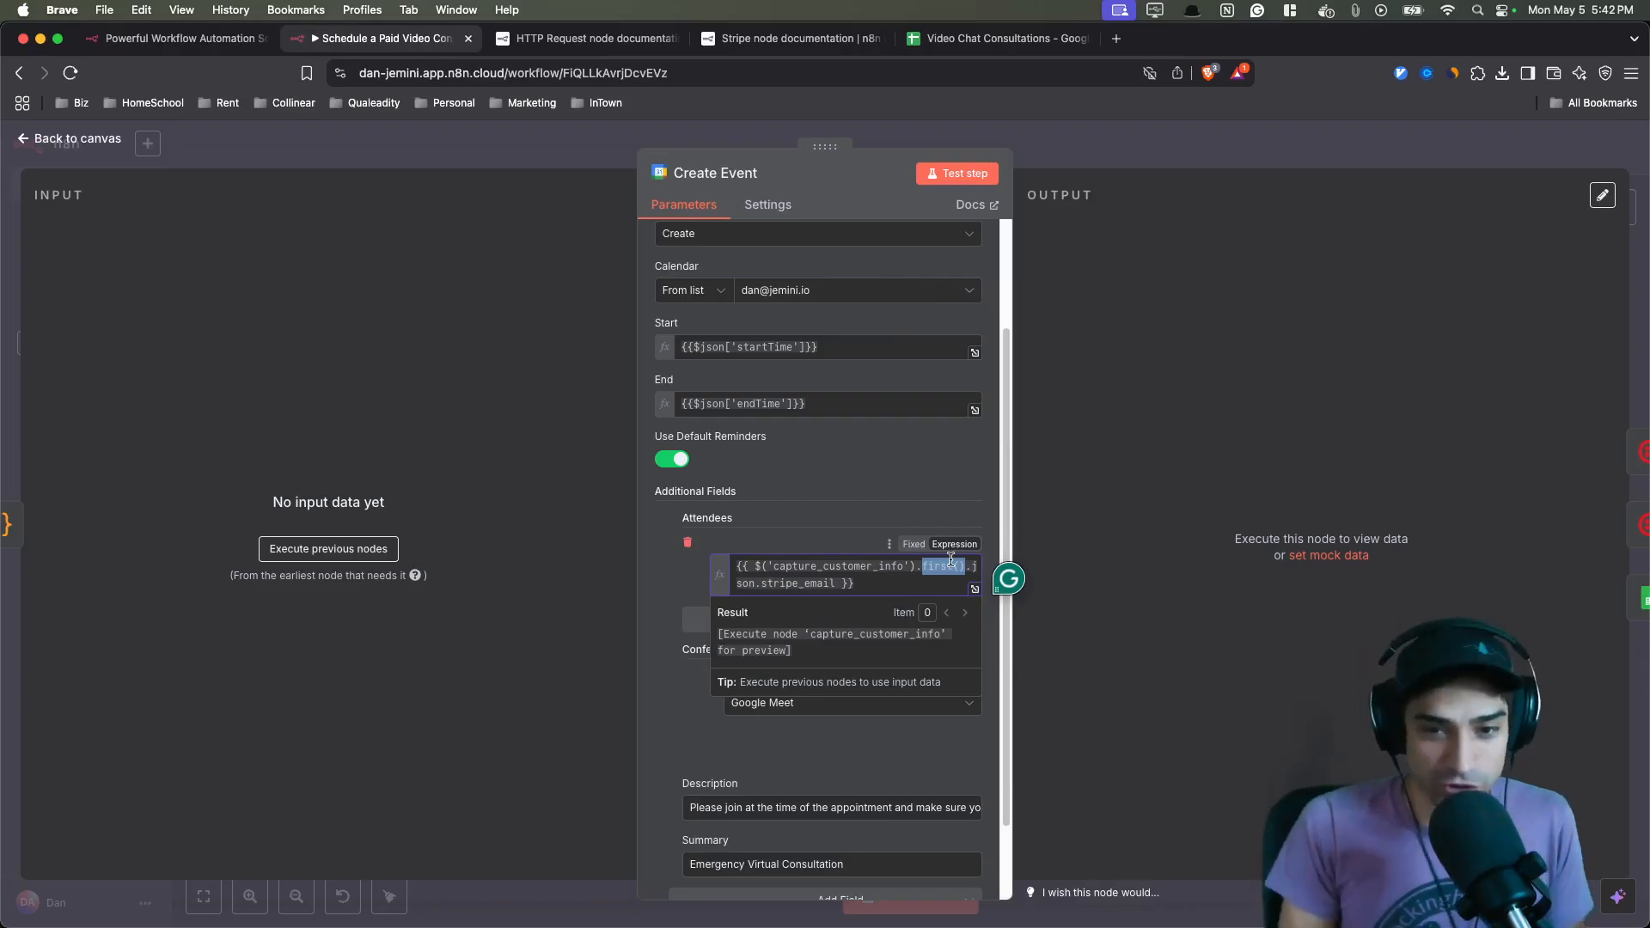
type("item")
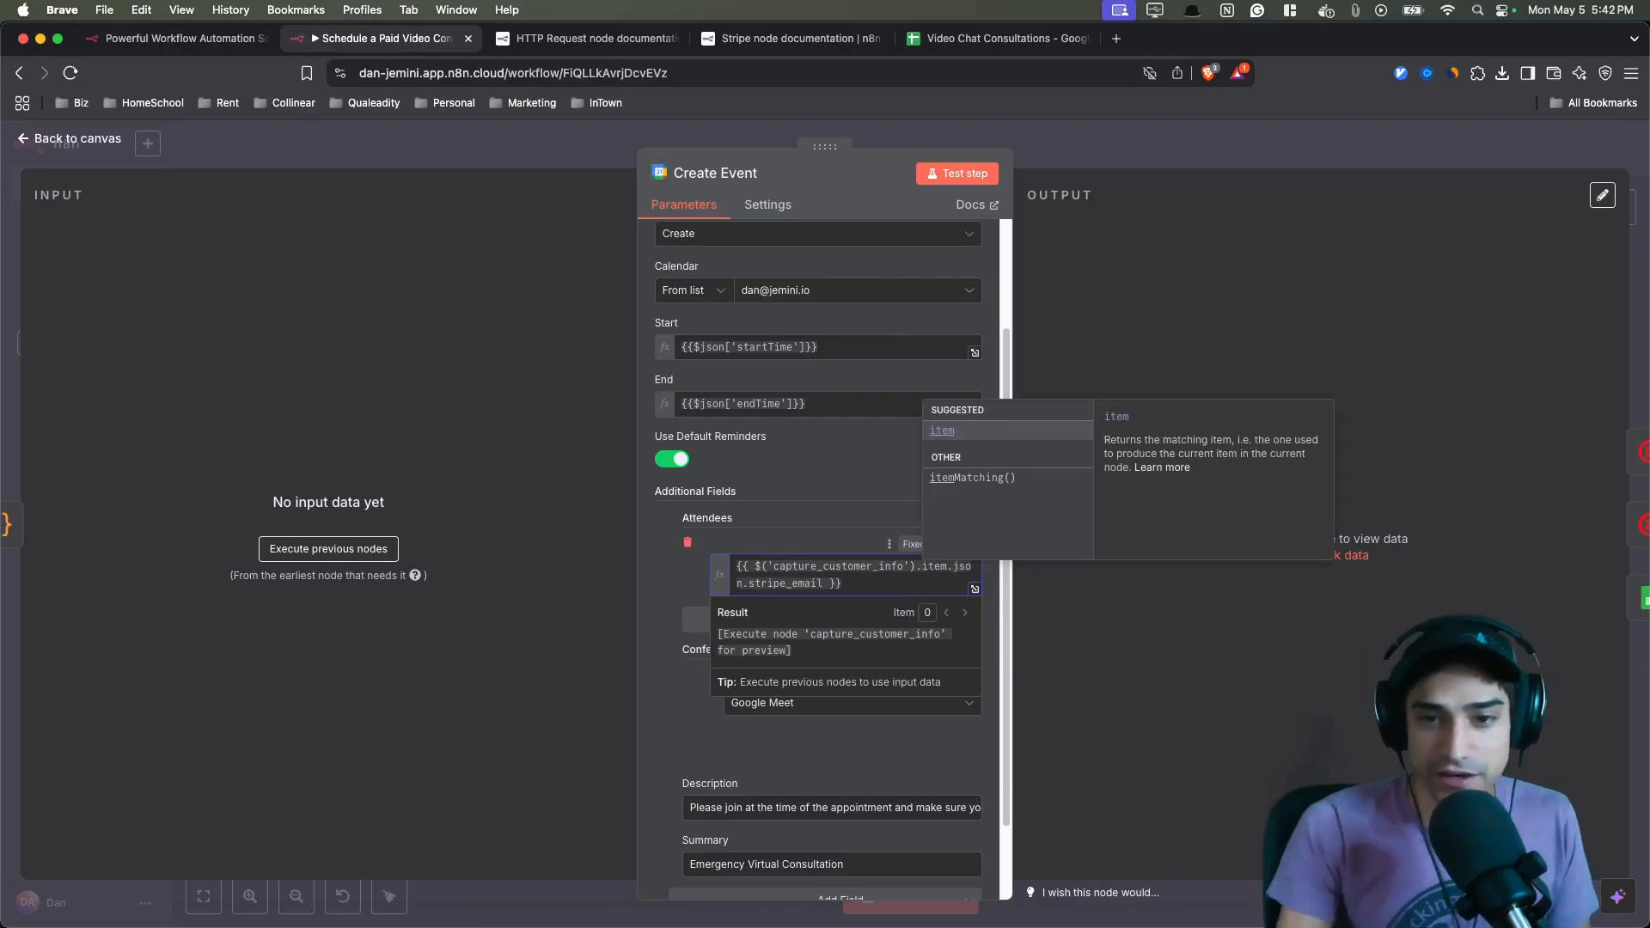
left_click(875, 531)
double_click(935, 567)
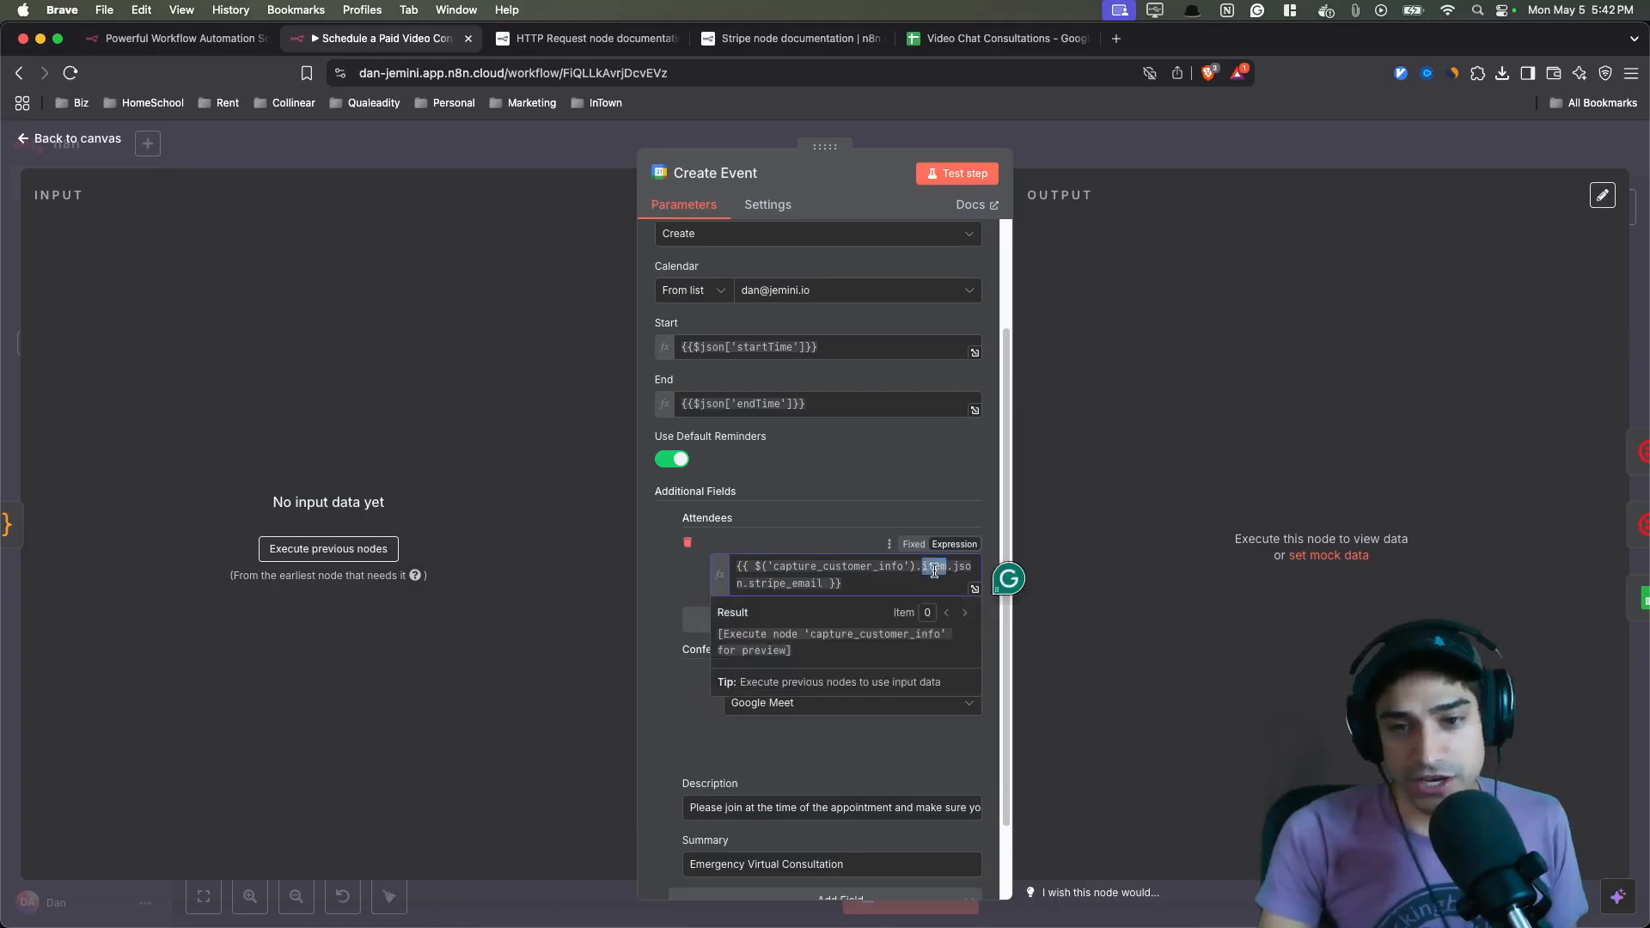
mouse_move(934, 570)
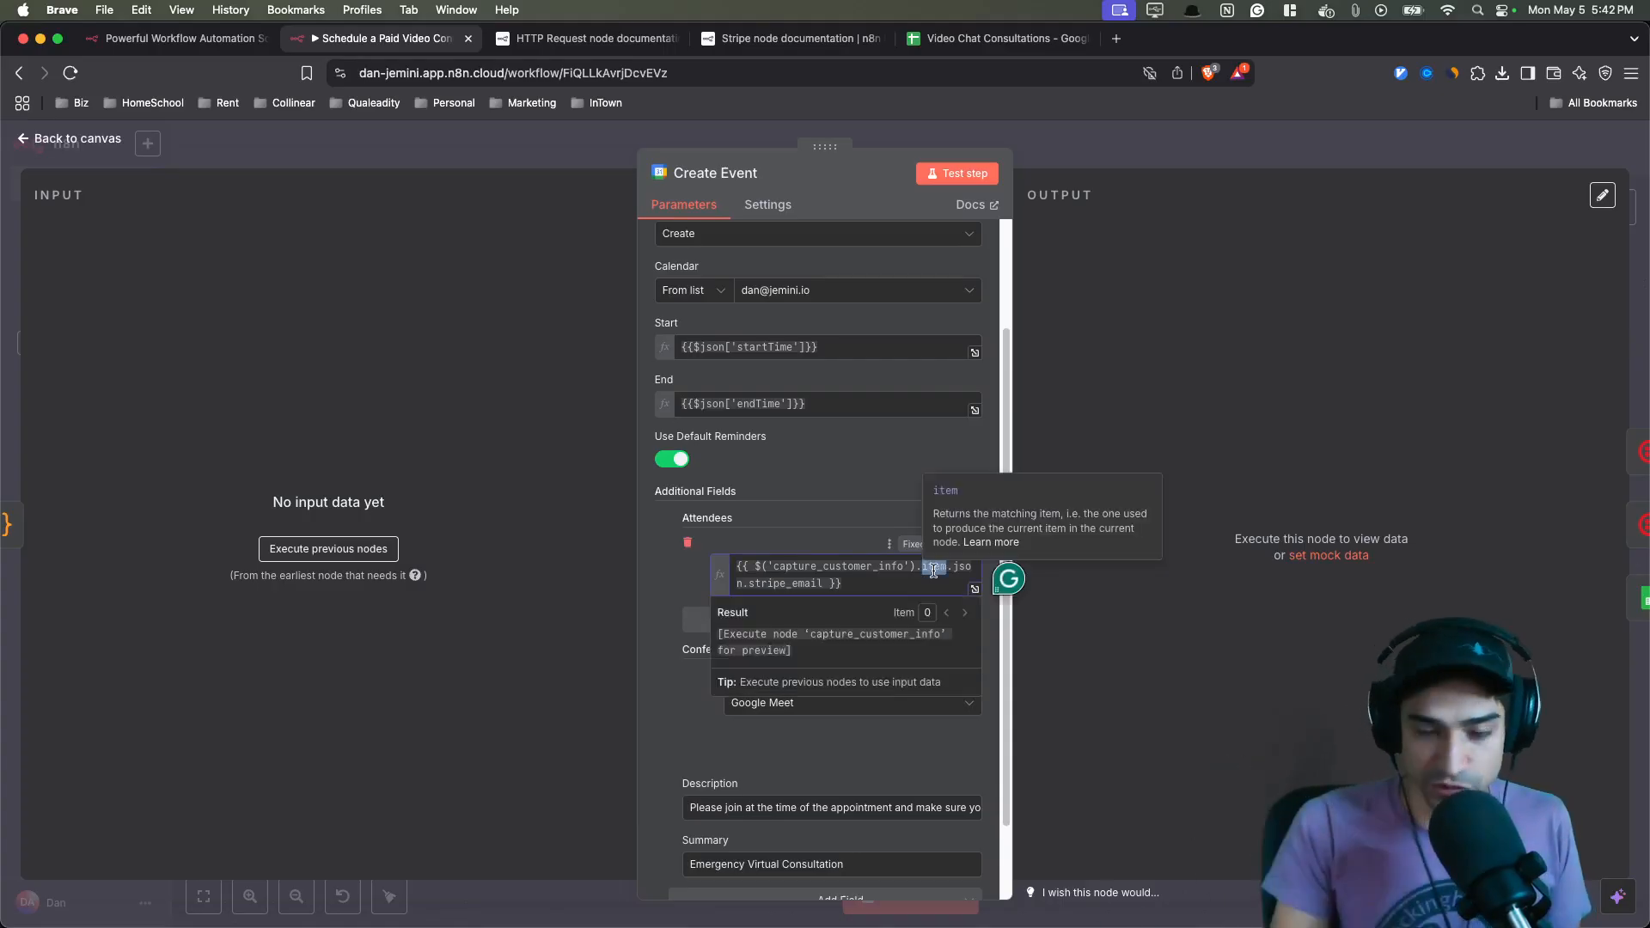
key("super+z")
left_click(917, 526)
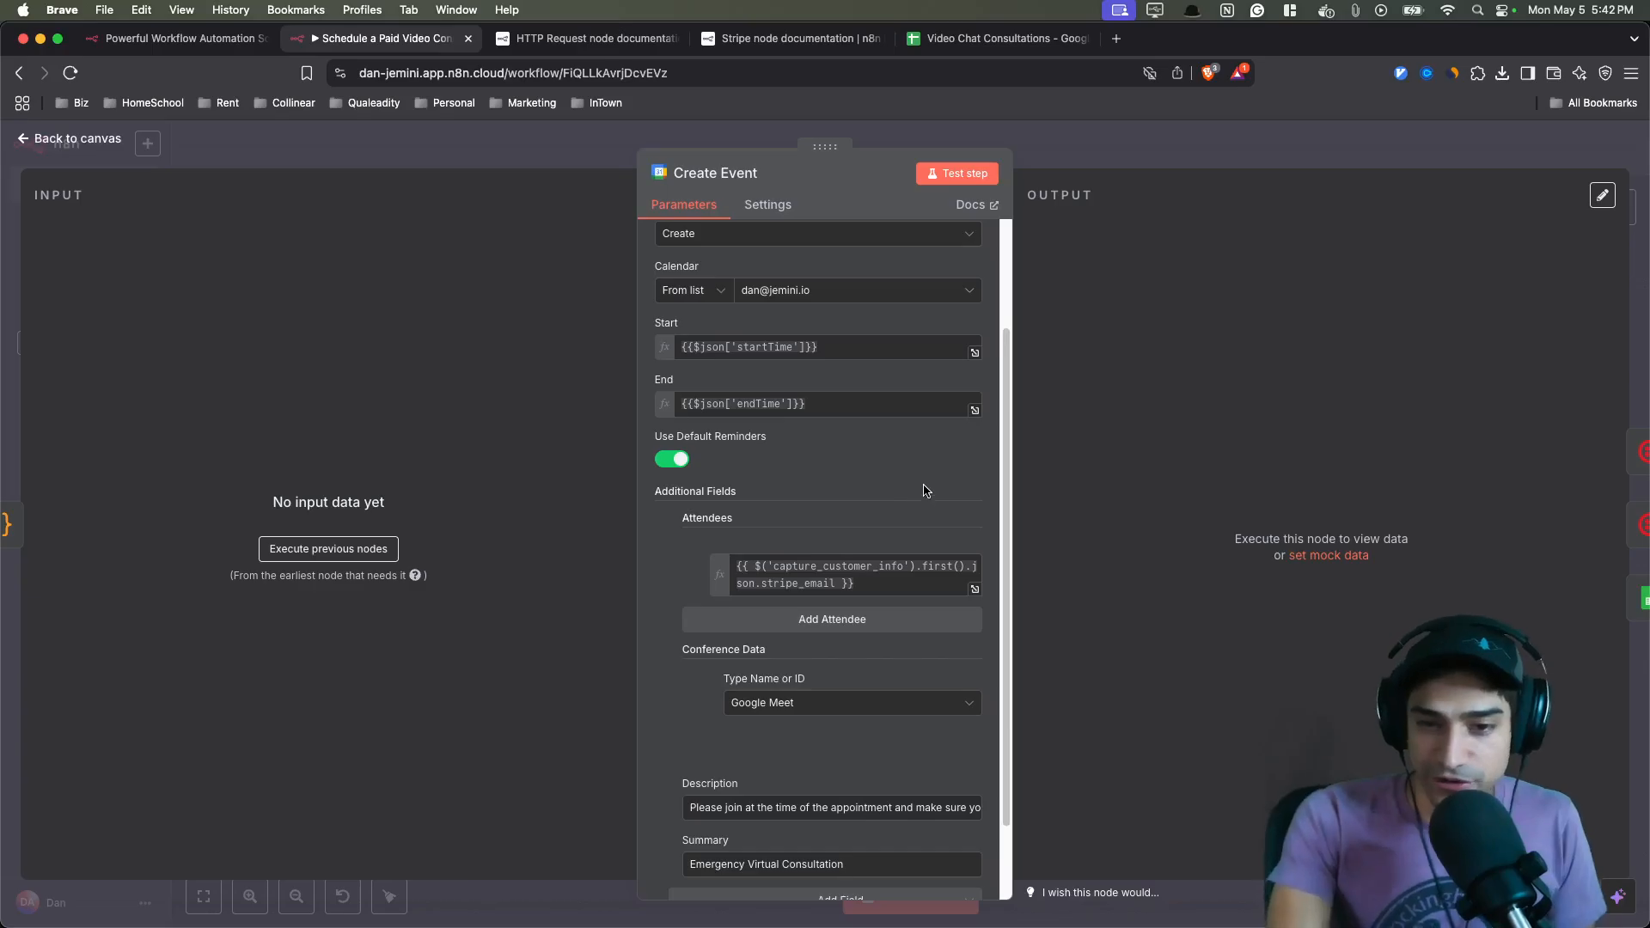
- Close the node and switch to the n8n Notes page in Notion
left_click(565, 142)
scroll(864, 595, "up", 2)
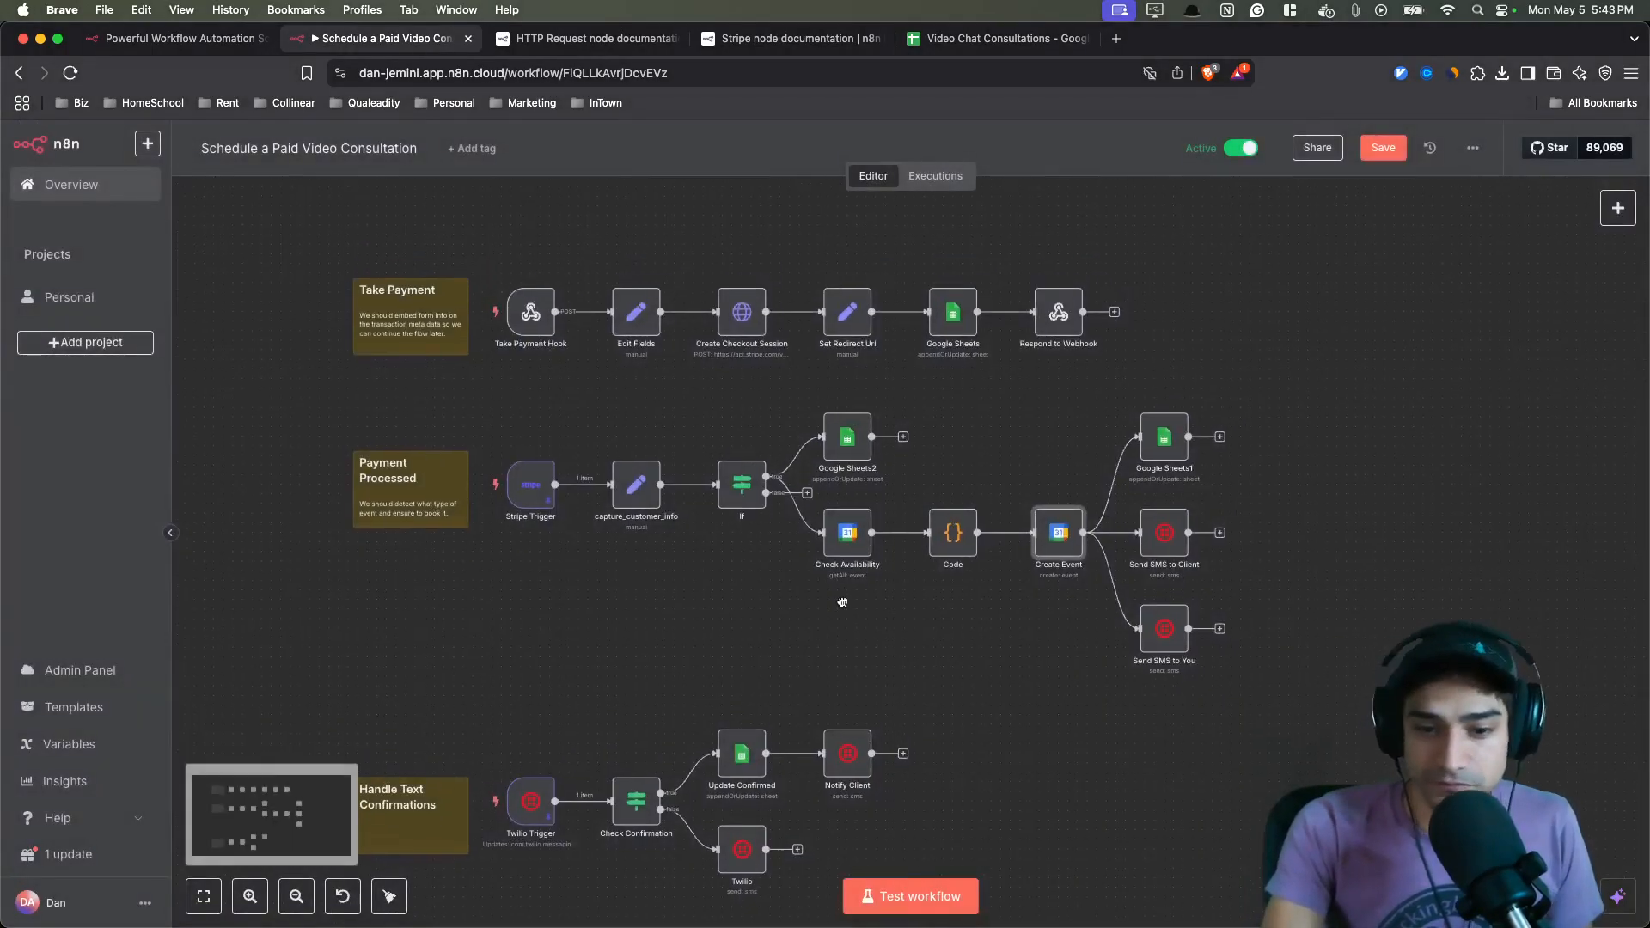
key("ctrl+Up")
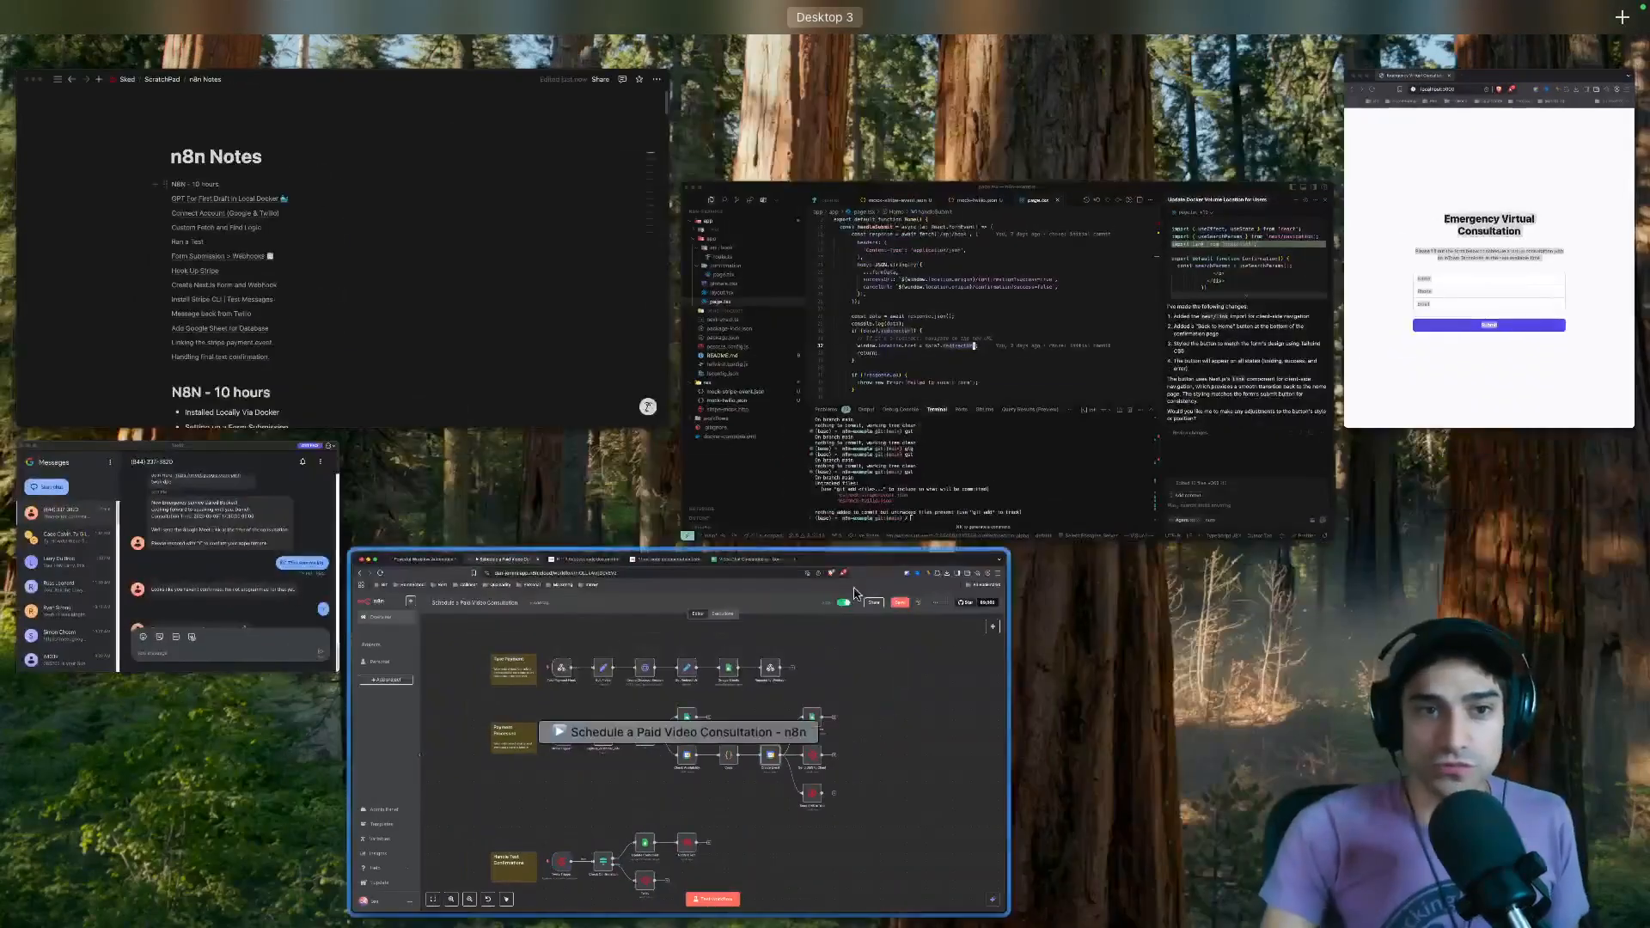
left_click(570, 384)
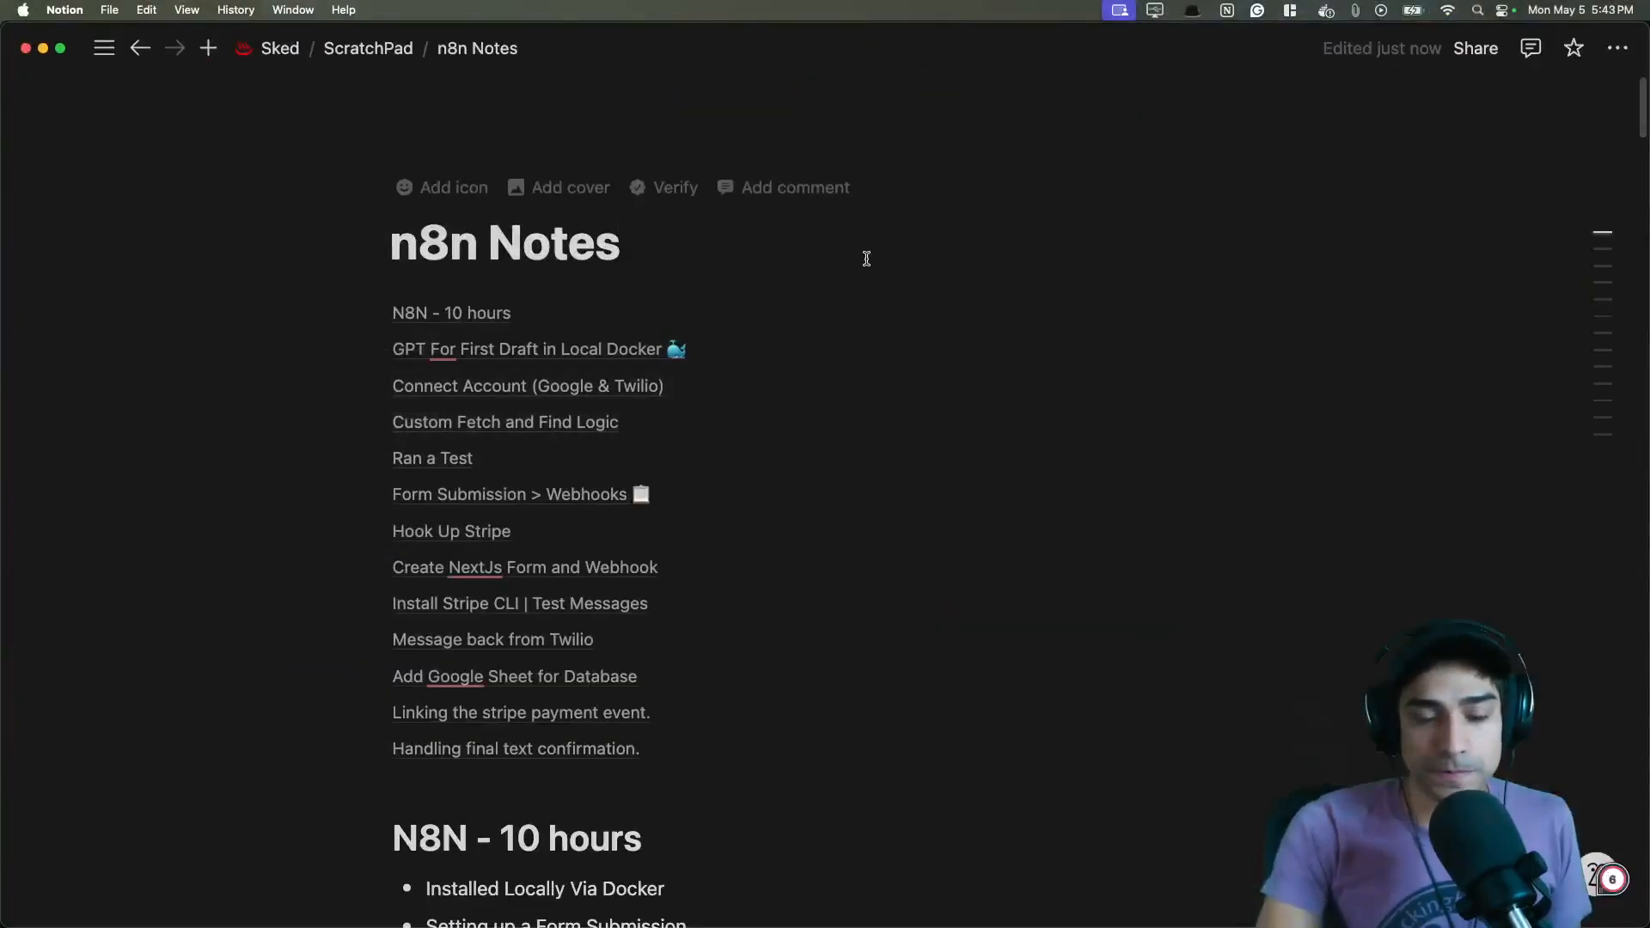
- Scroll through the n8n Notes to examine the GPT first-draft Workflow JSON
scroll(855, 379, "down", 5)
scroll(877, 359, "down", 4)
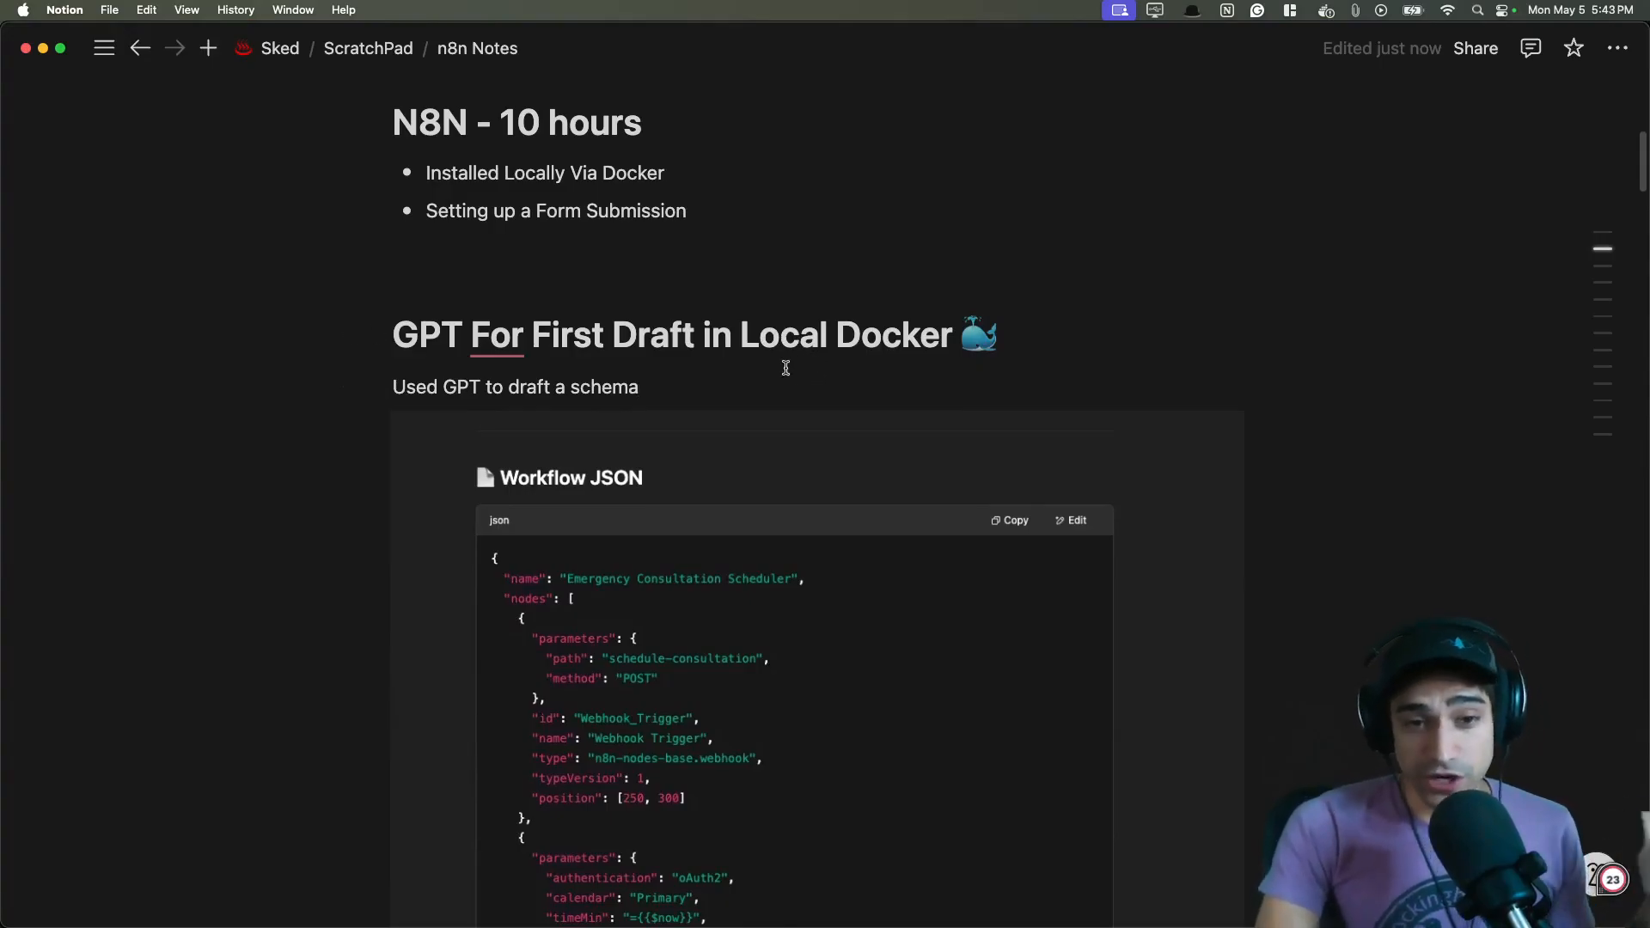
scroll(800, 368, "down", 1)
left_click(1008, 312)
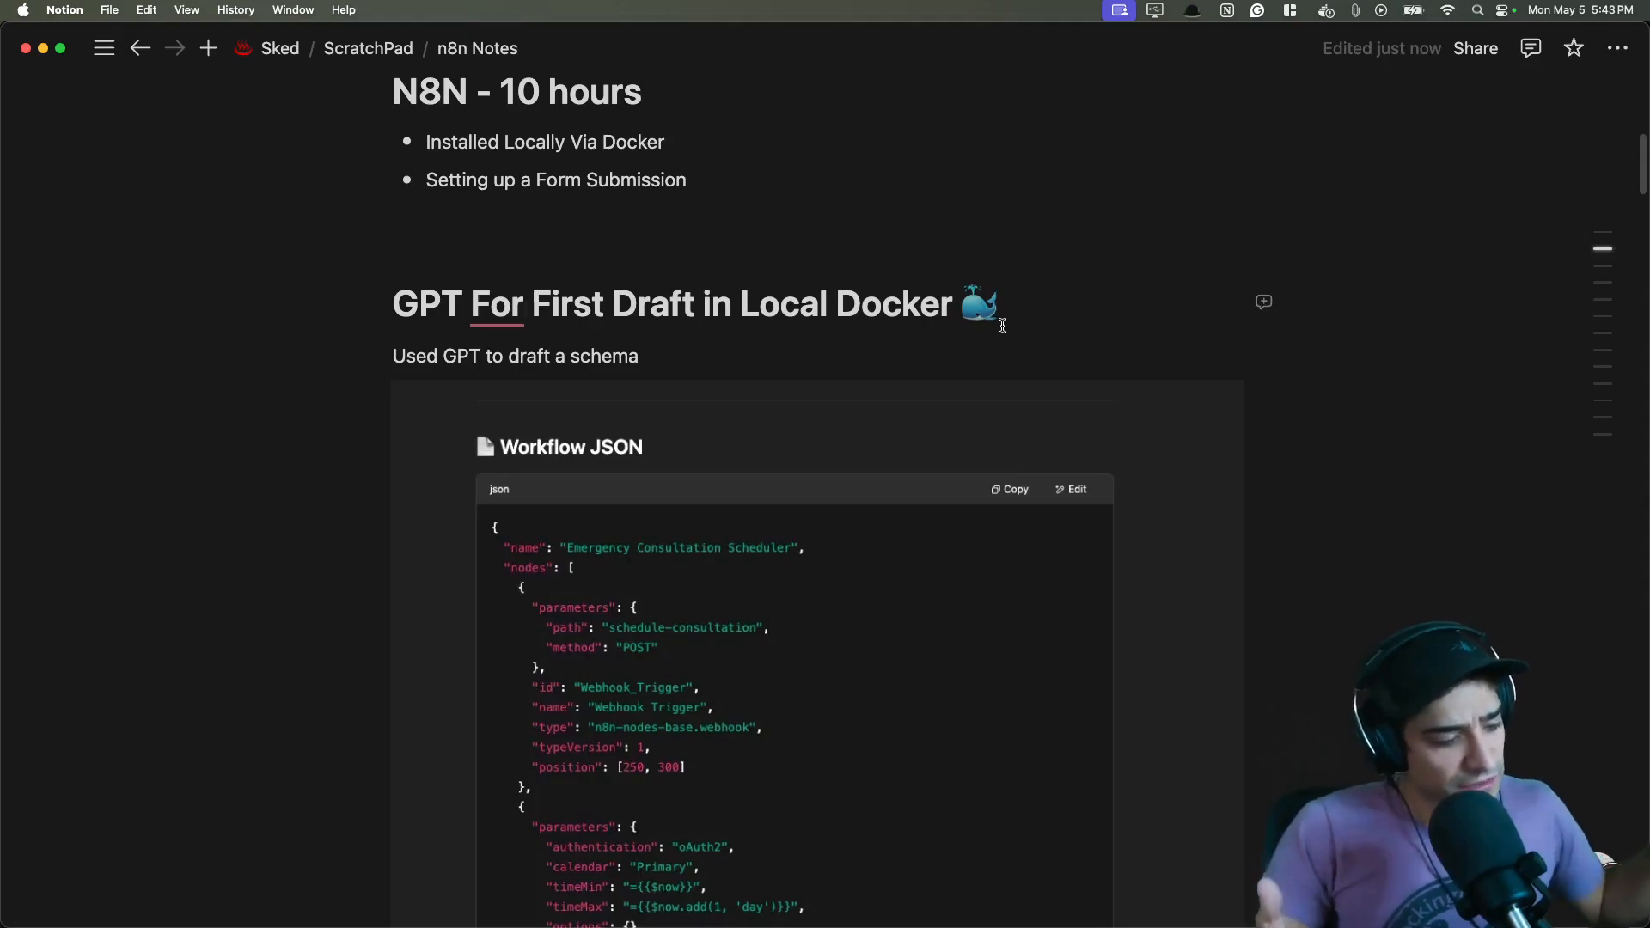
key("super+Tab")
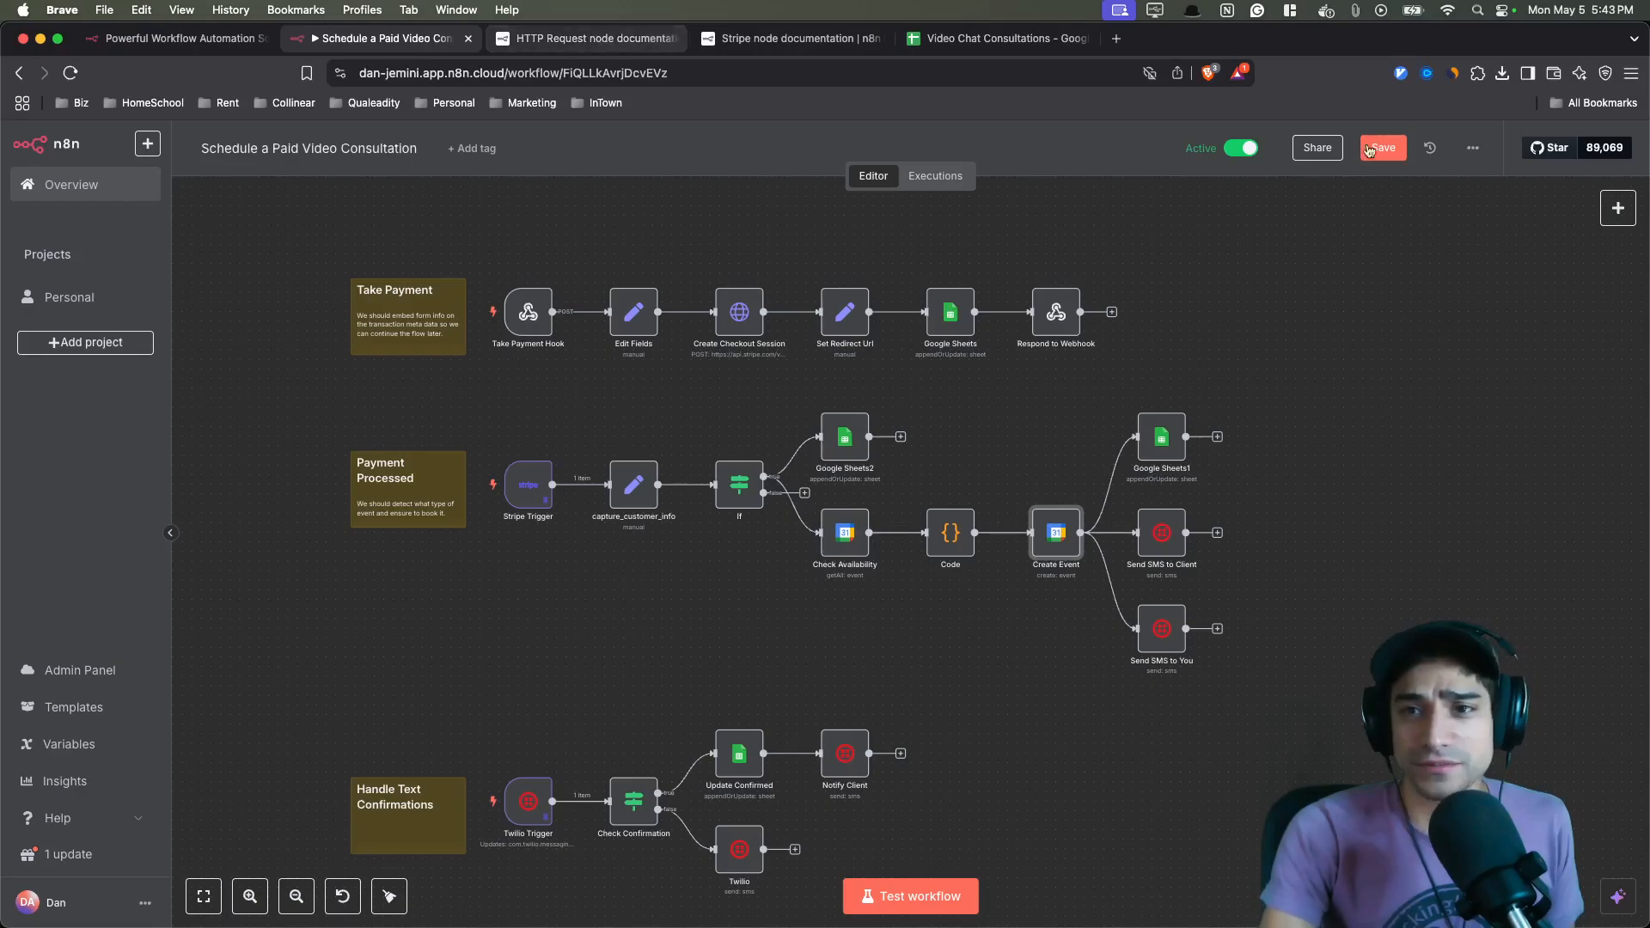
key("super+Tab")
scroll(717, 407, "down", 5)
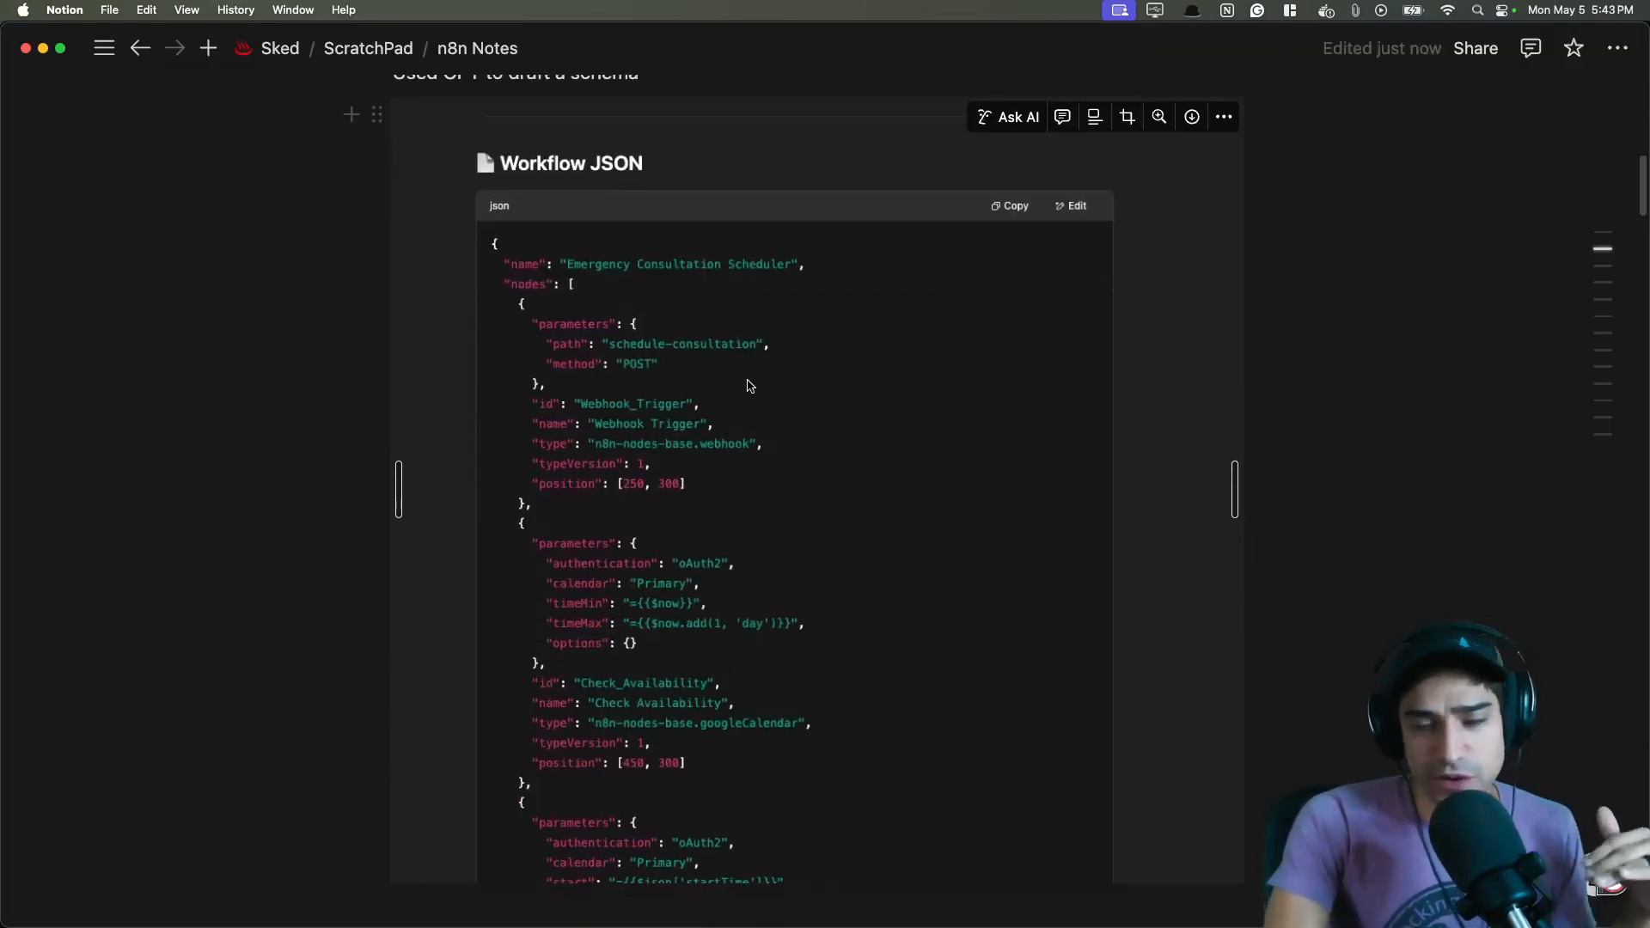
scroll(747, 387, "down", 1)
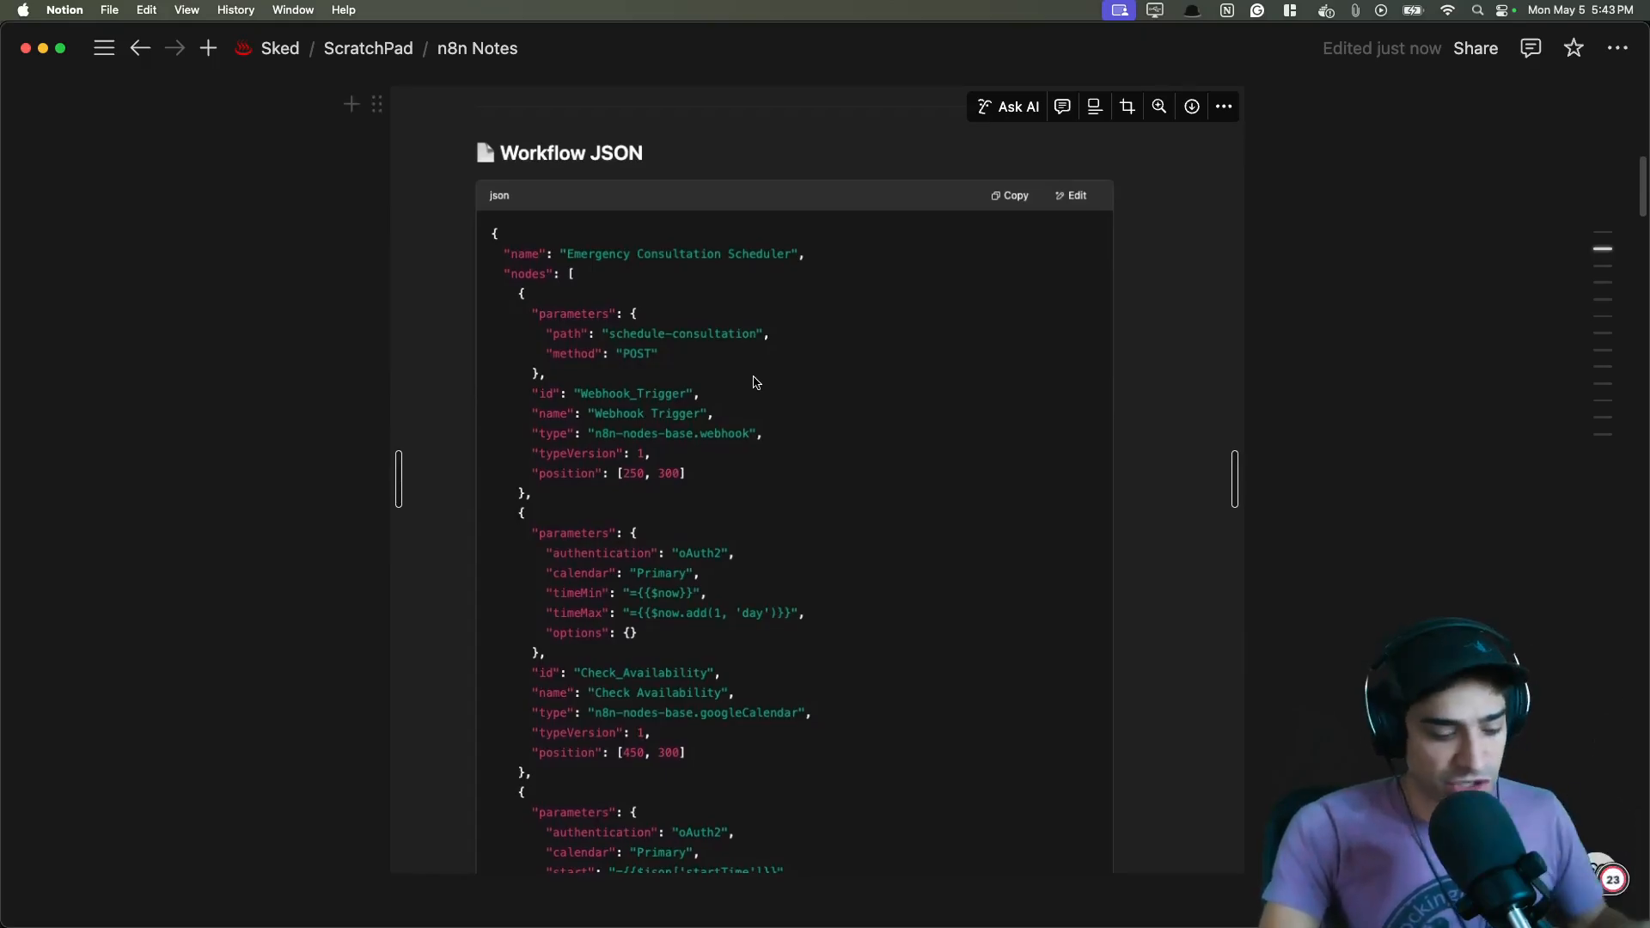
- Return to the workflow and open its options menu to view the import choices
key("super+Tab")
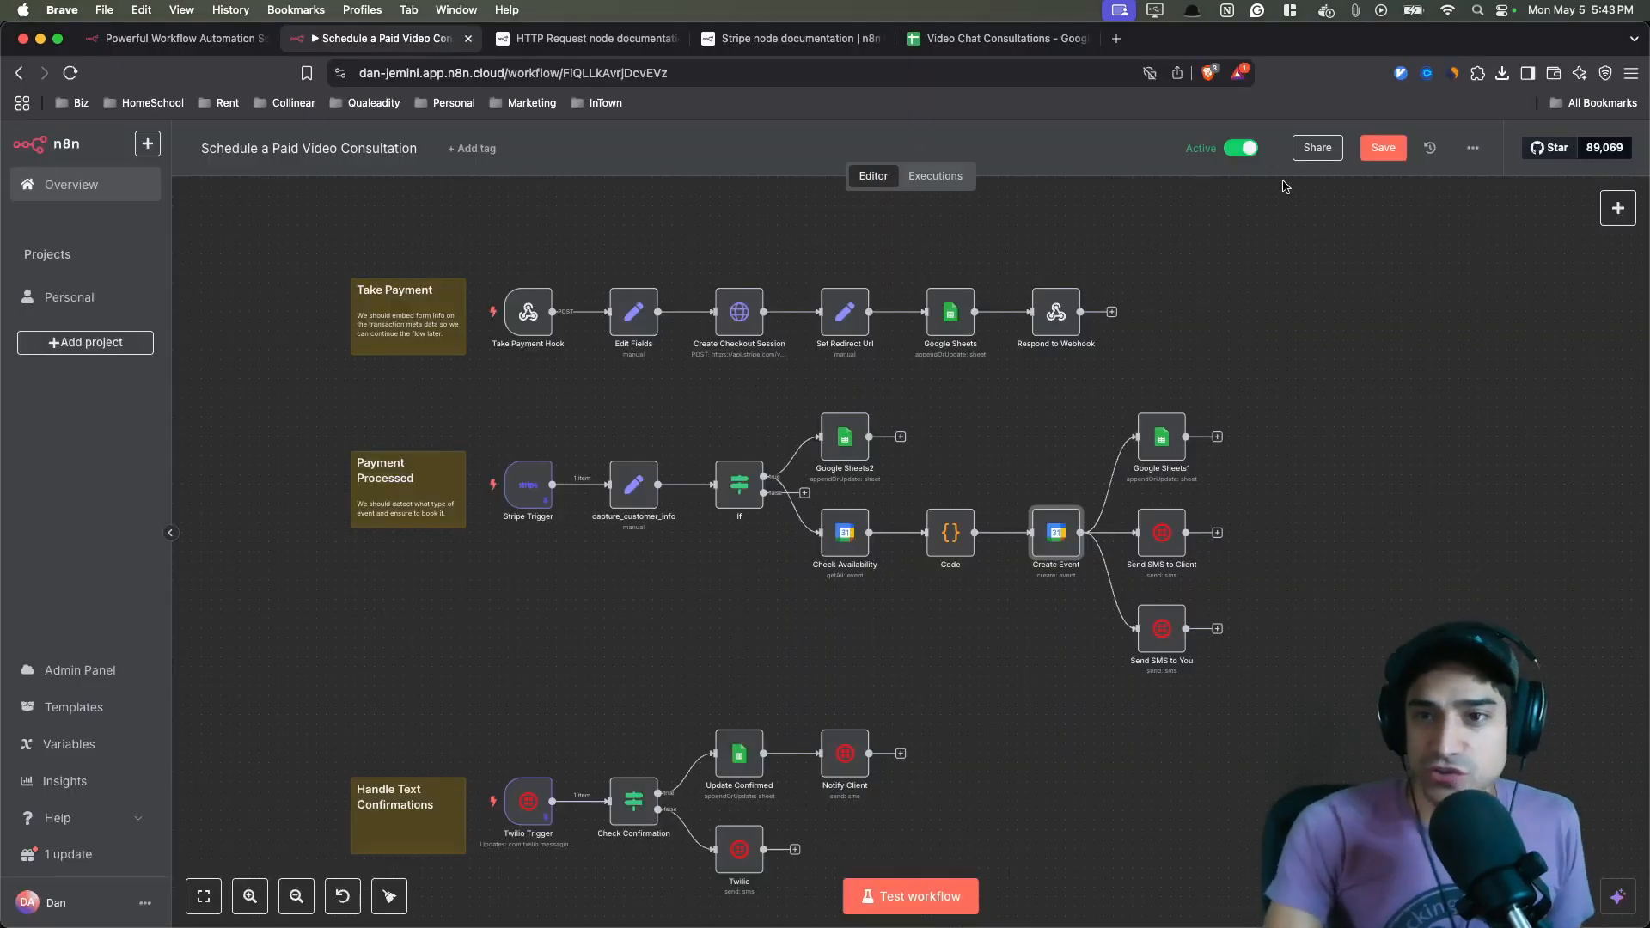
left_click(1472, 148)
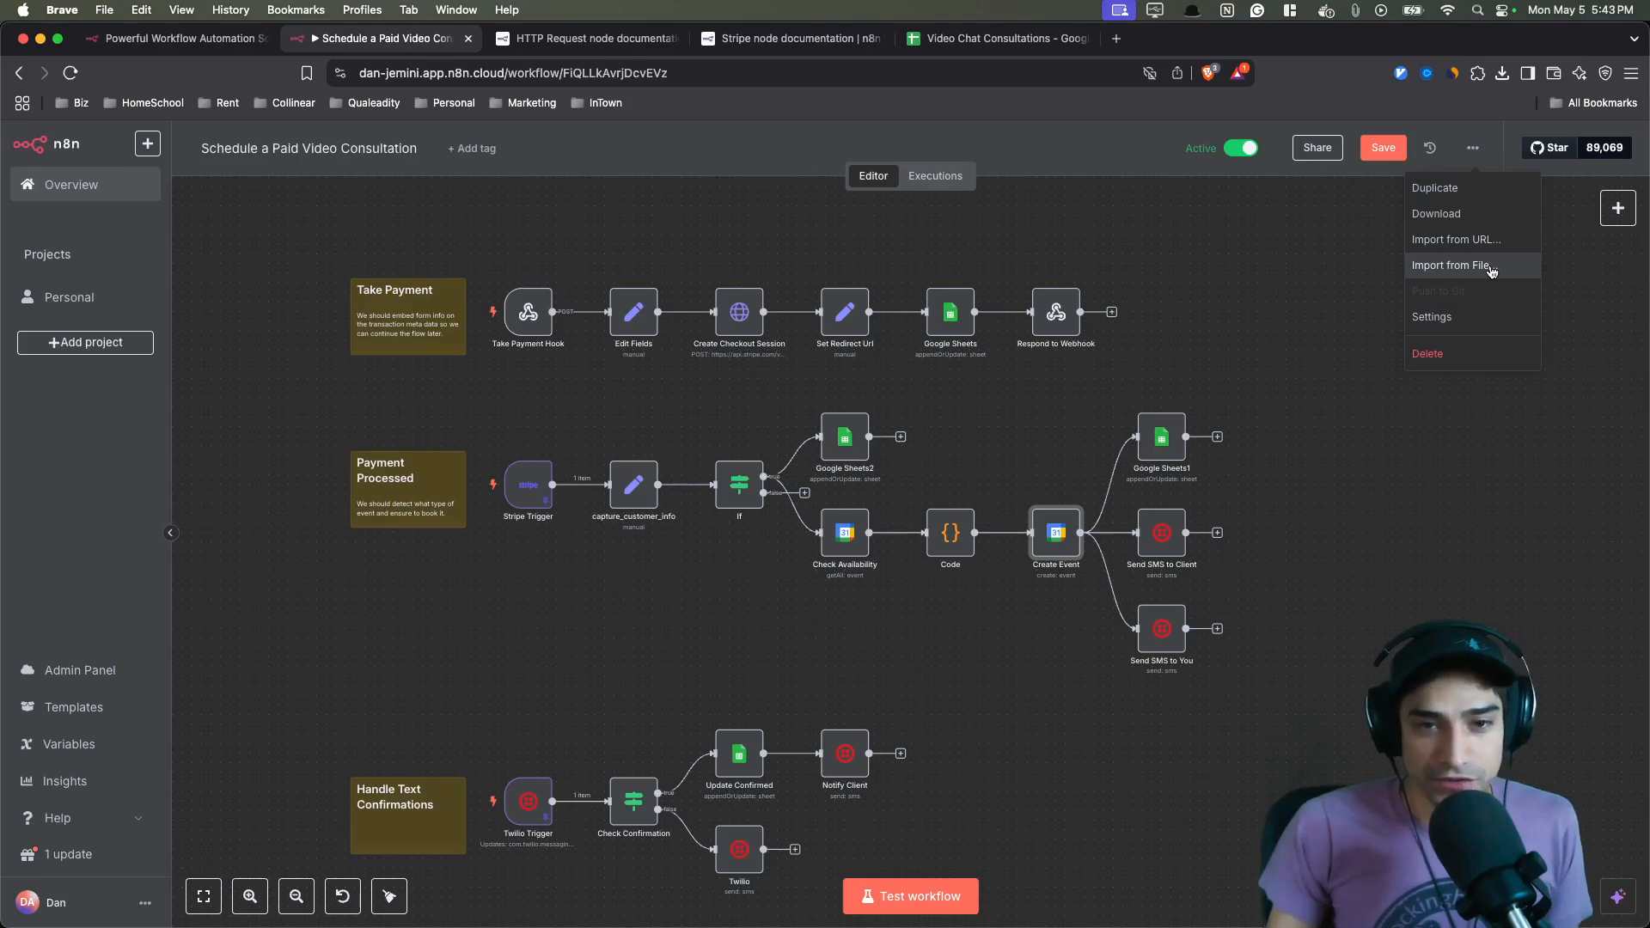
- Return to the notes and read the Connect Account (Google & Twilio) section
key("super+Tab")
scroll(741, 516, "down", 4)
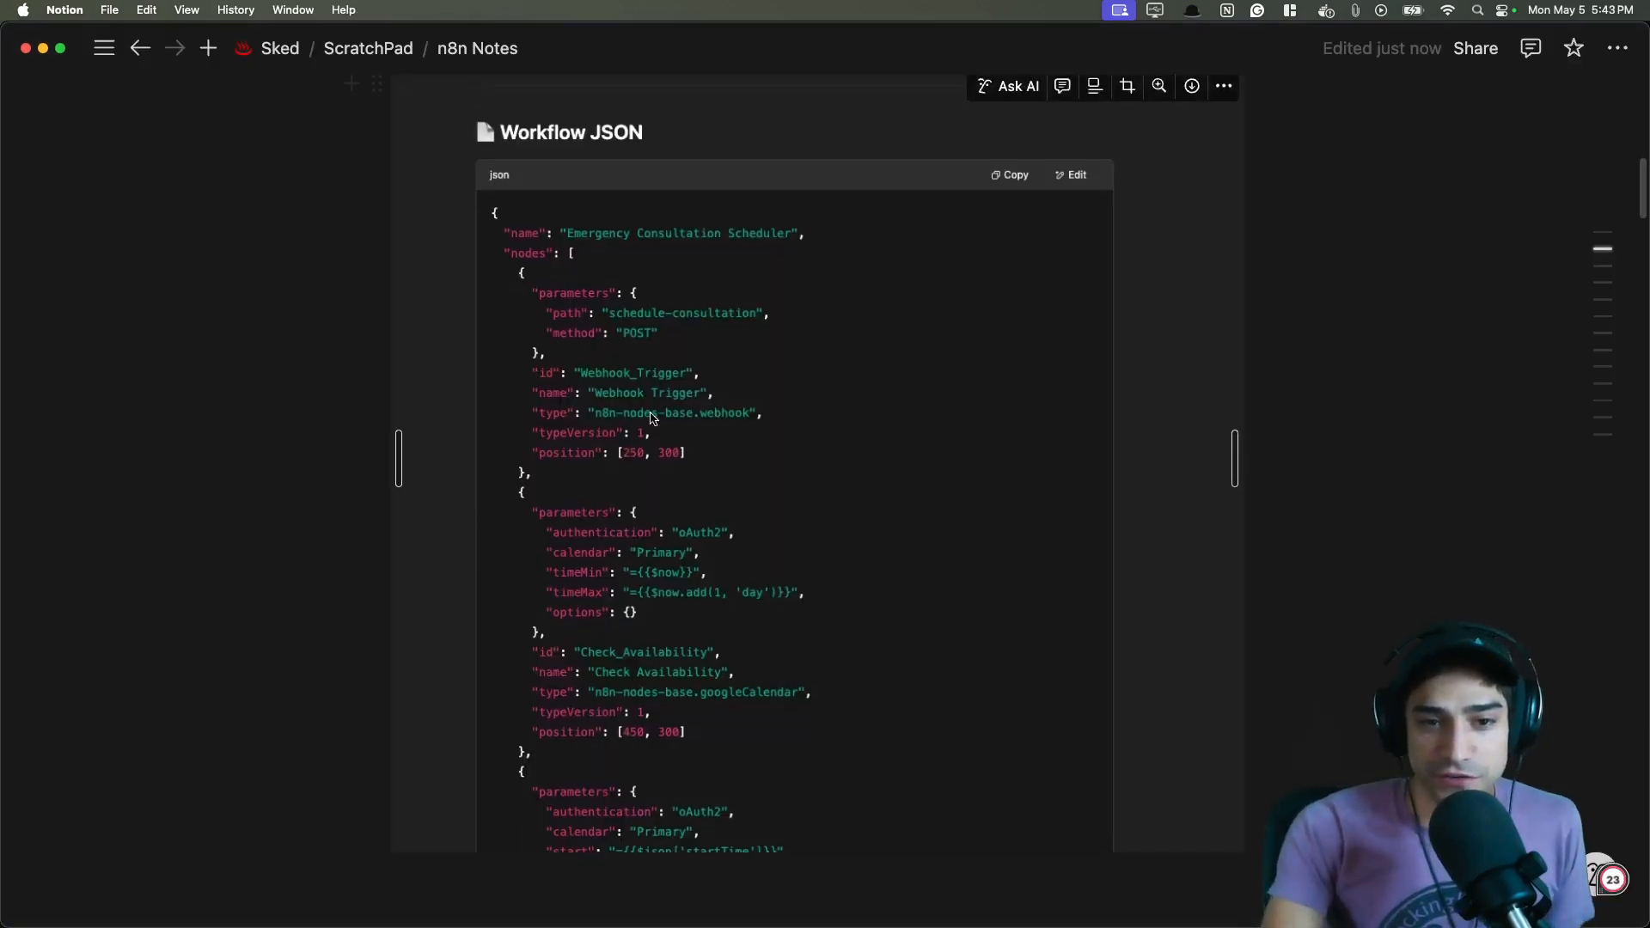
scroll(742, 515, "down", 5)
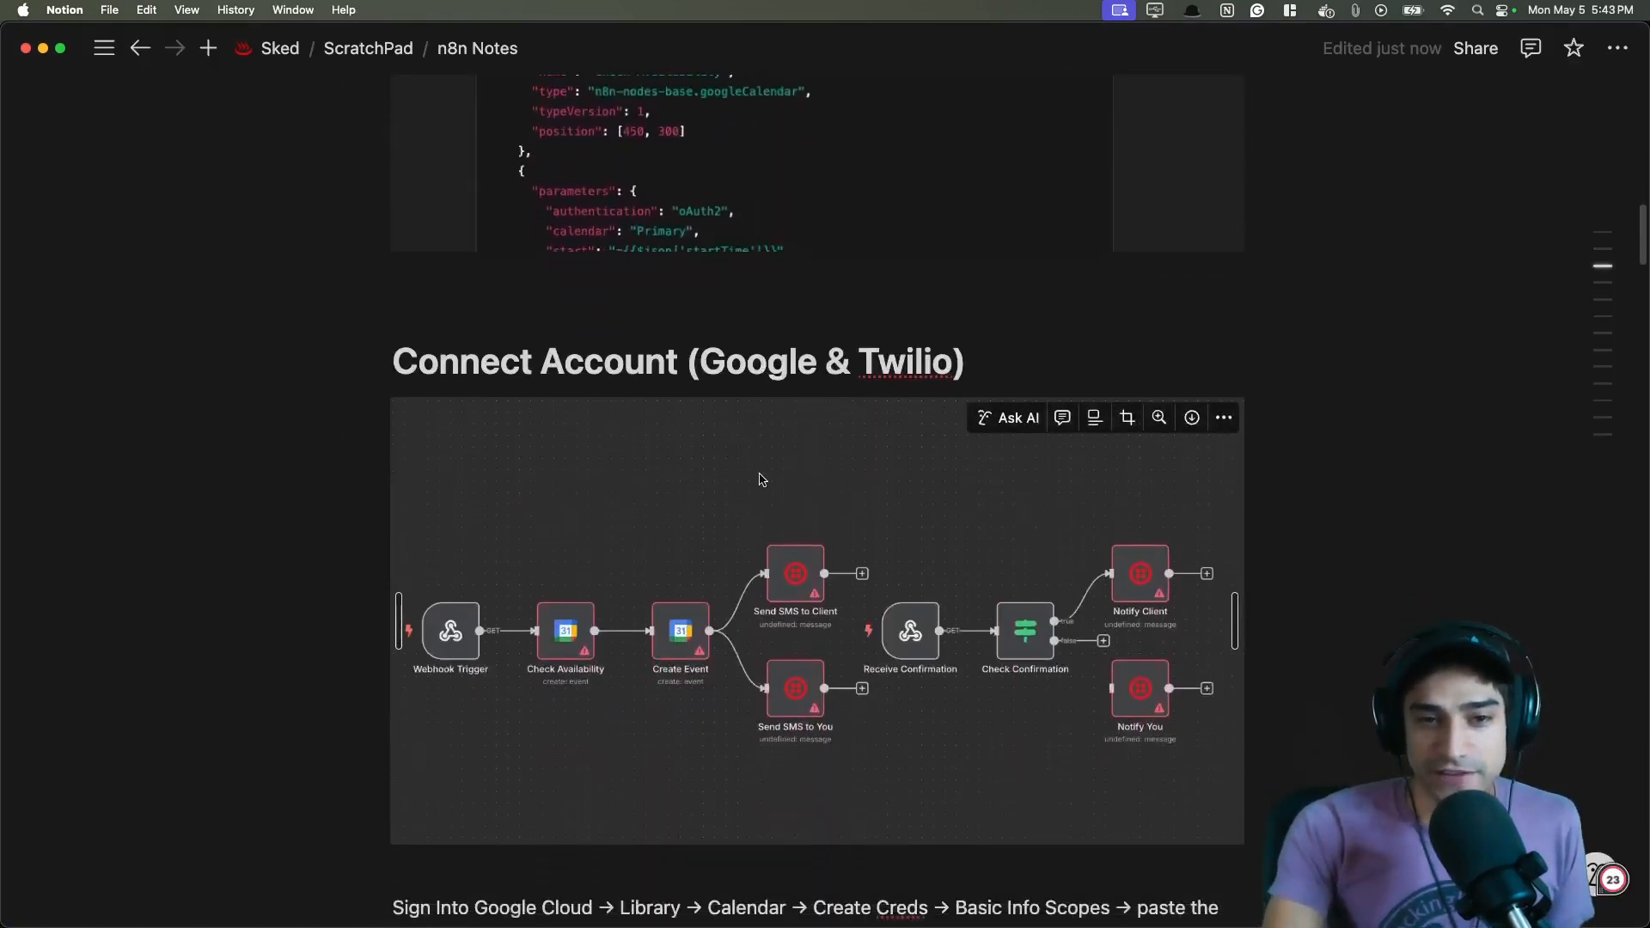
scroll(757, 550, "down", 2)
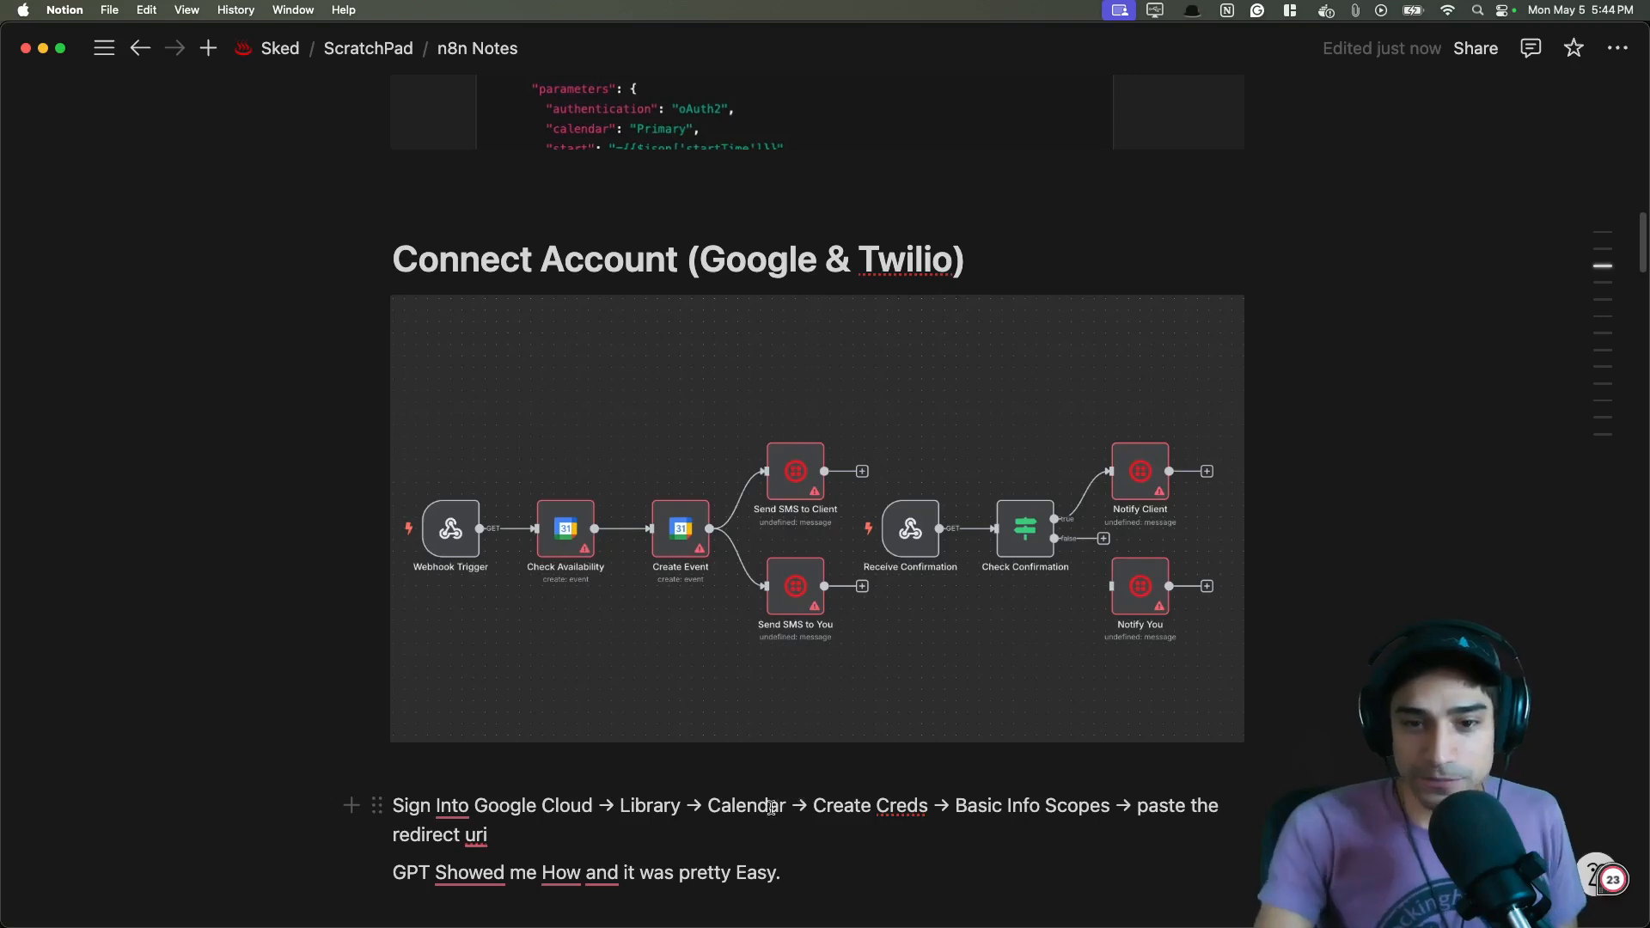
scroll(881, 632, "down", 2)
scroll(881, 632, "down", 5)
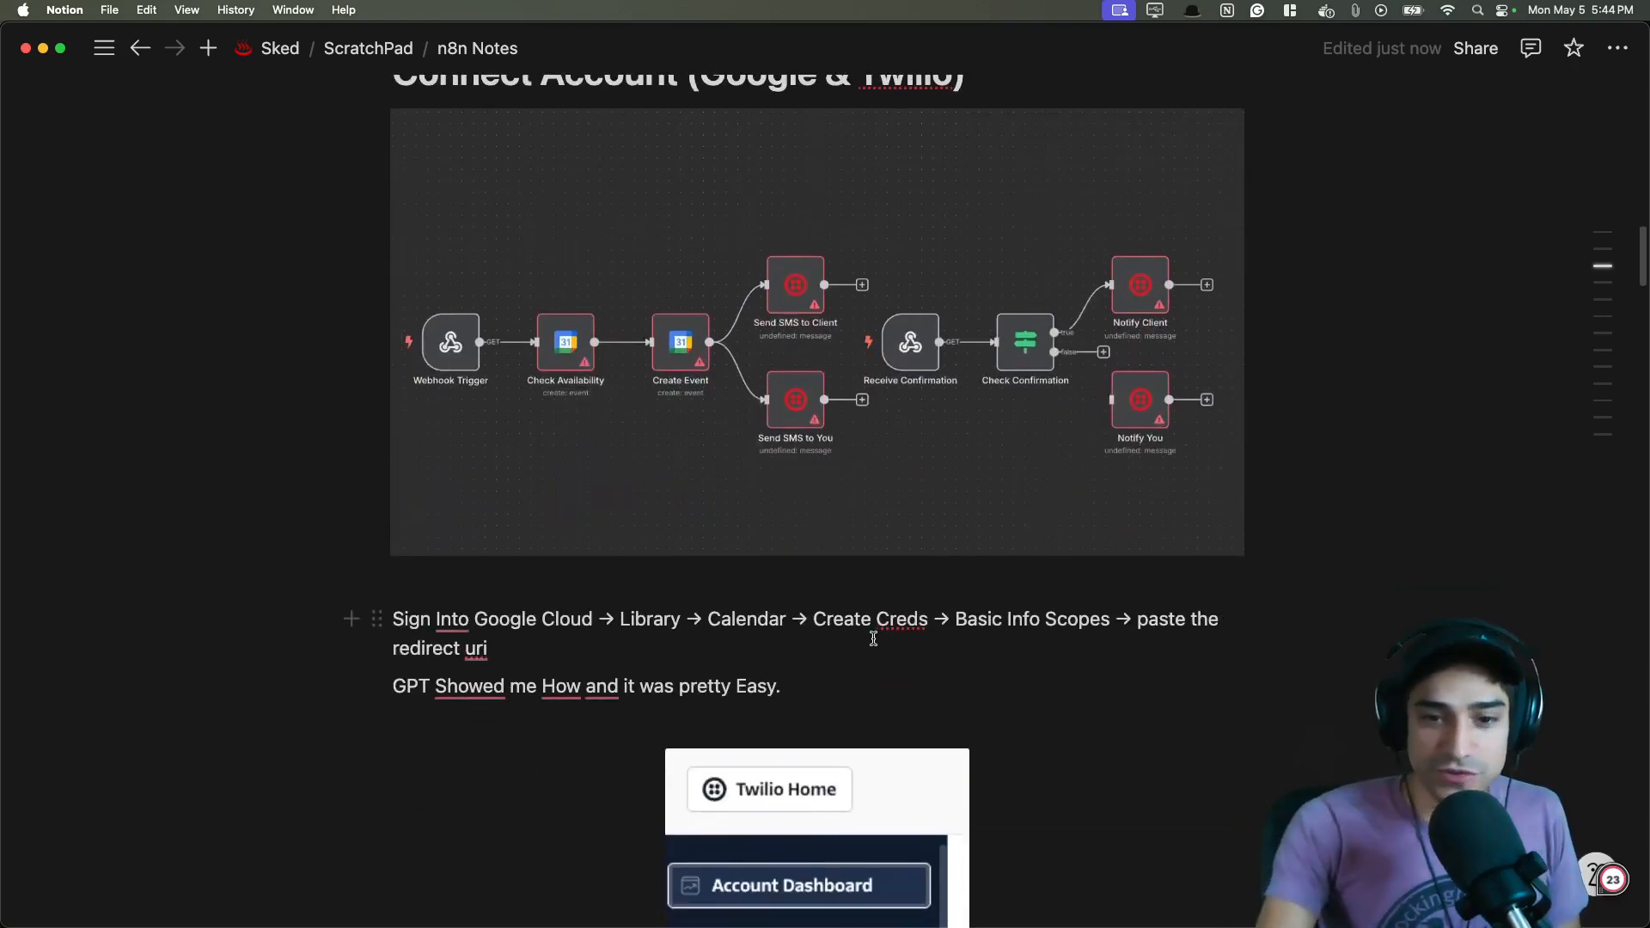
- Scroll through the notes to examine the Twilio account info, test message and Form Submission > Webhooks sections
scroll(1069, 493, "down", 20)
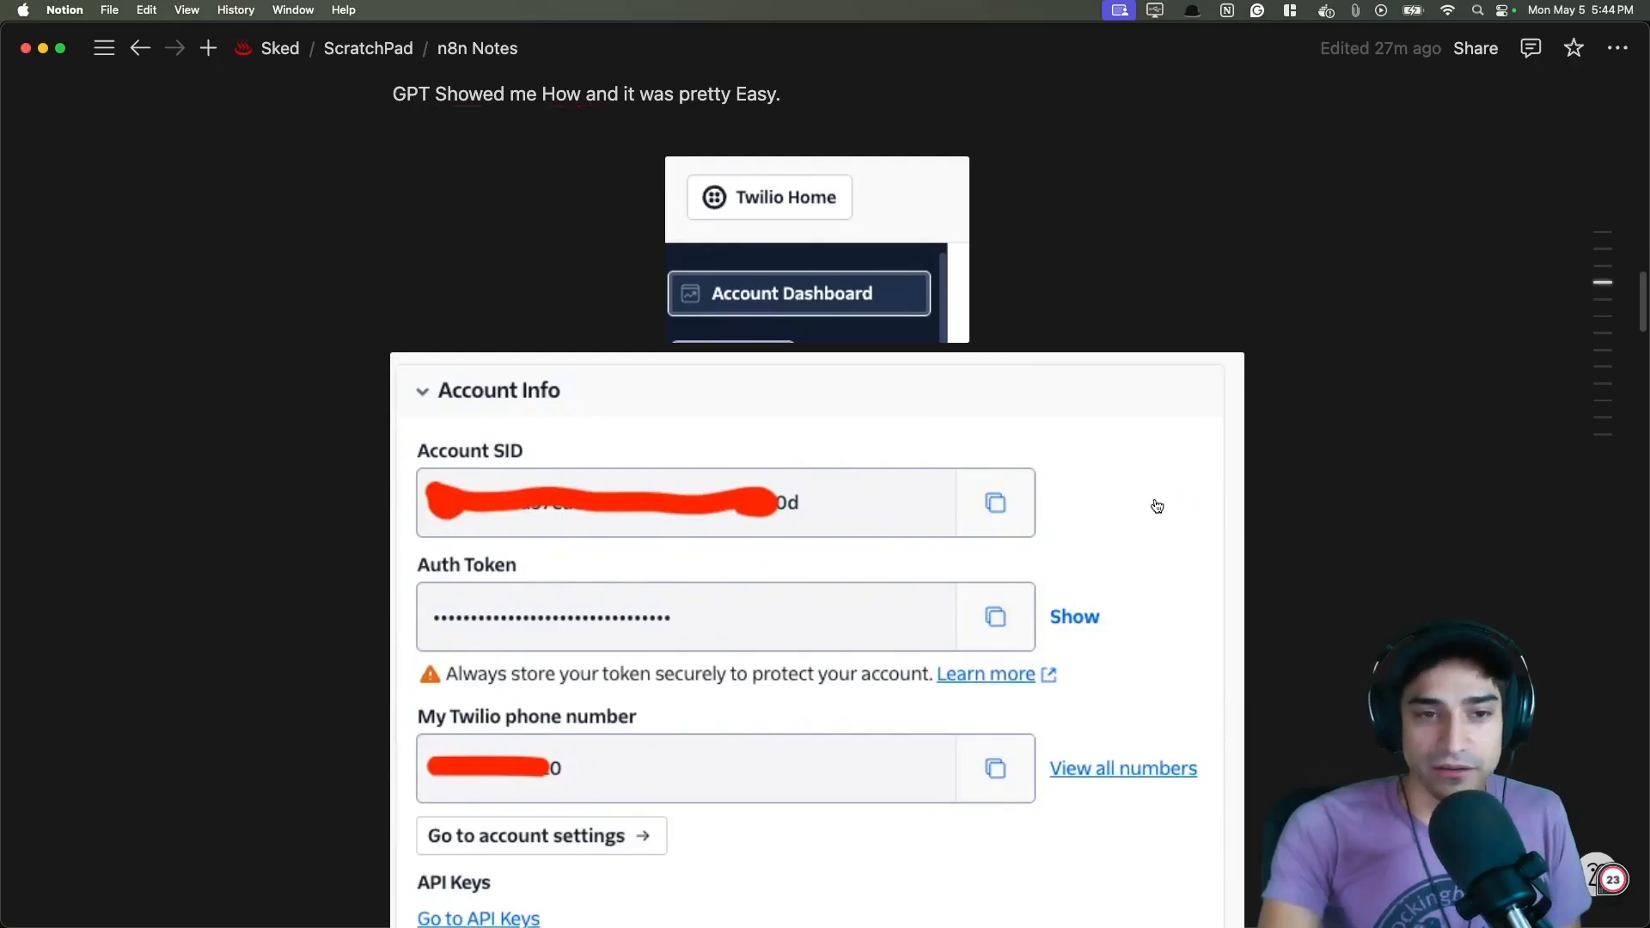
scroll(941, 479, "down", 6)
scroll(1508, 435, "down", 20)
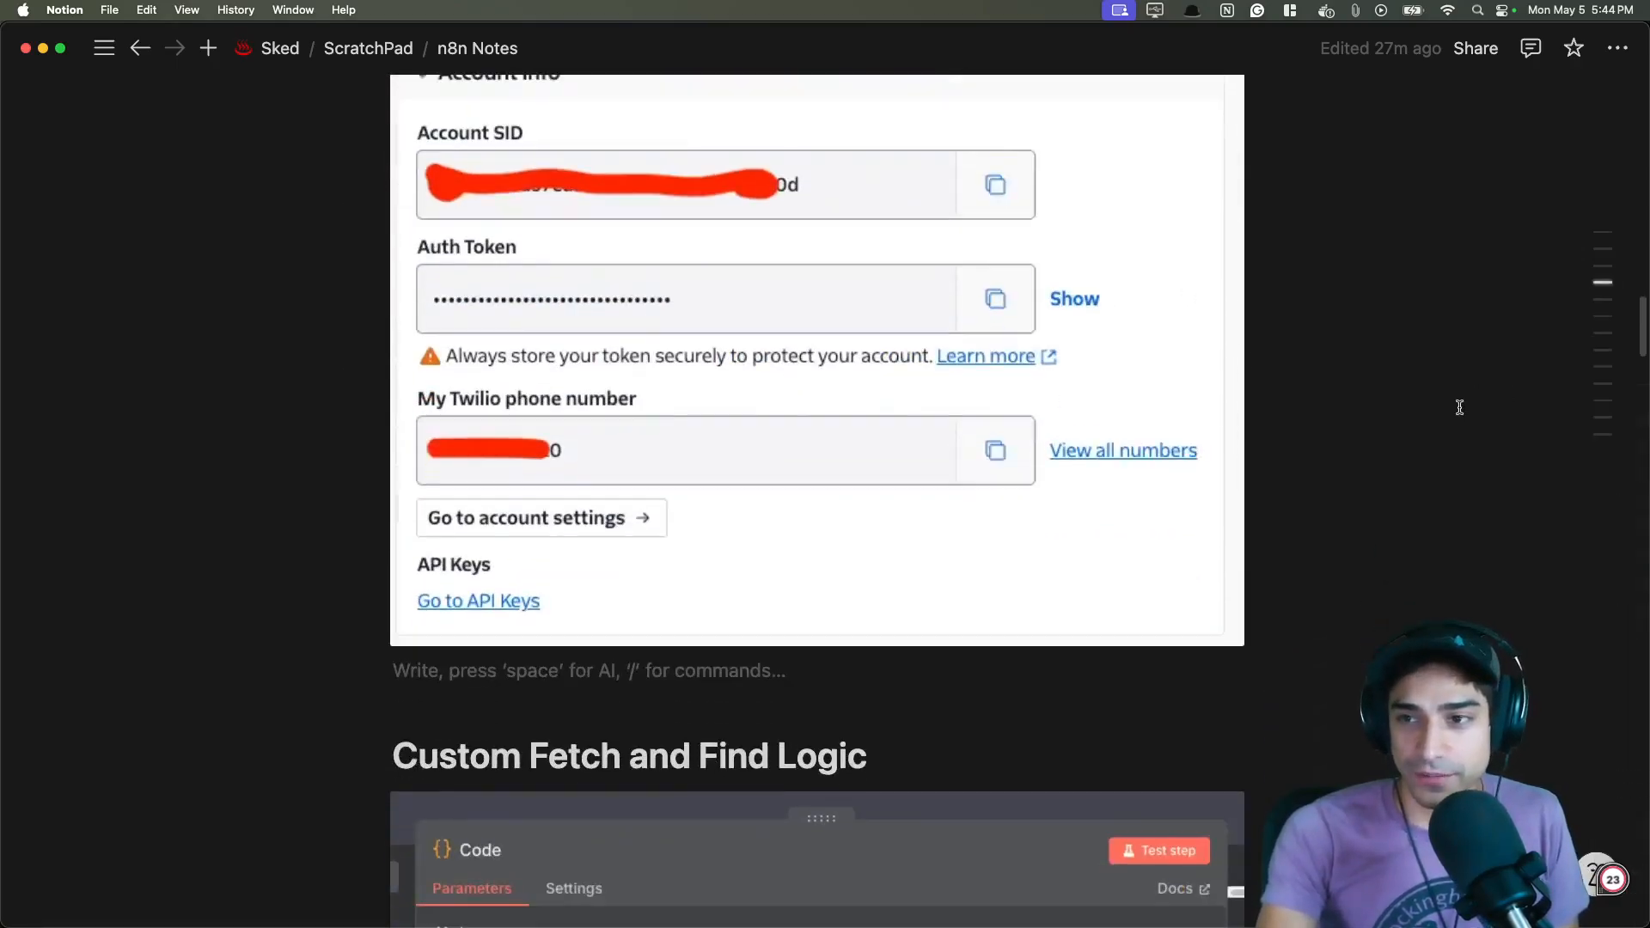
scroll(1398, 421, "down", 20)
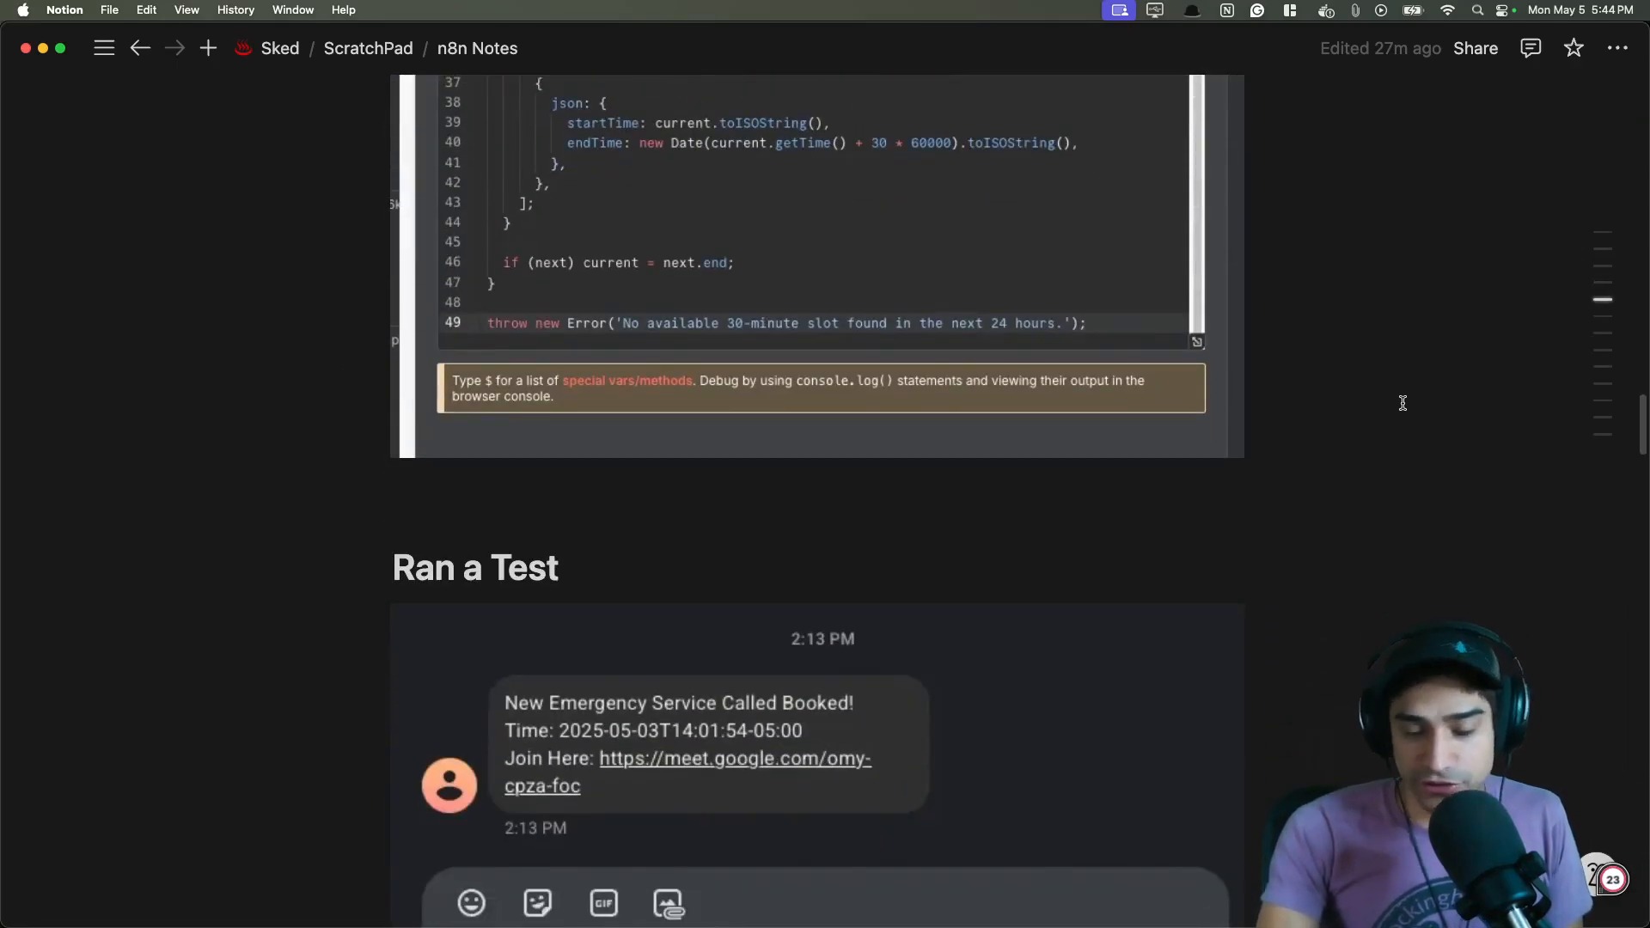
scroll(1321, 412, "down", 1)
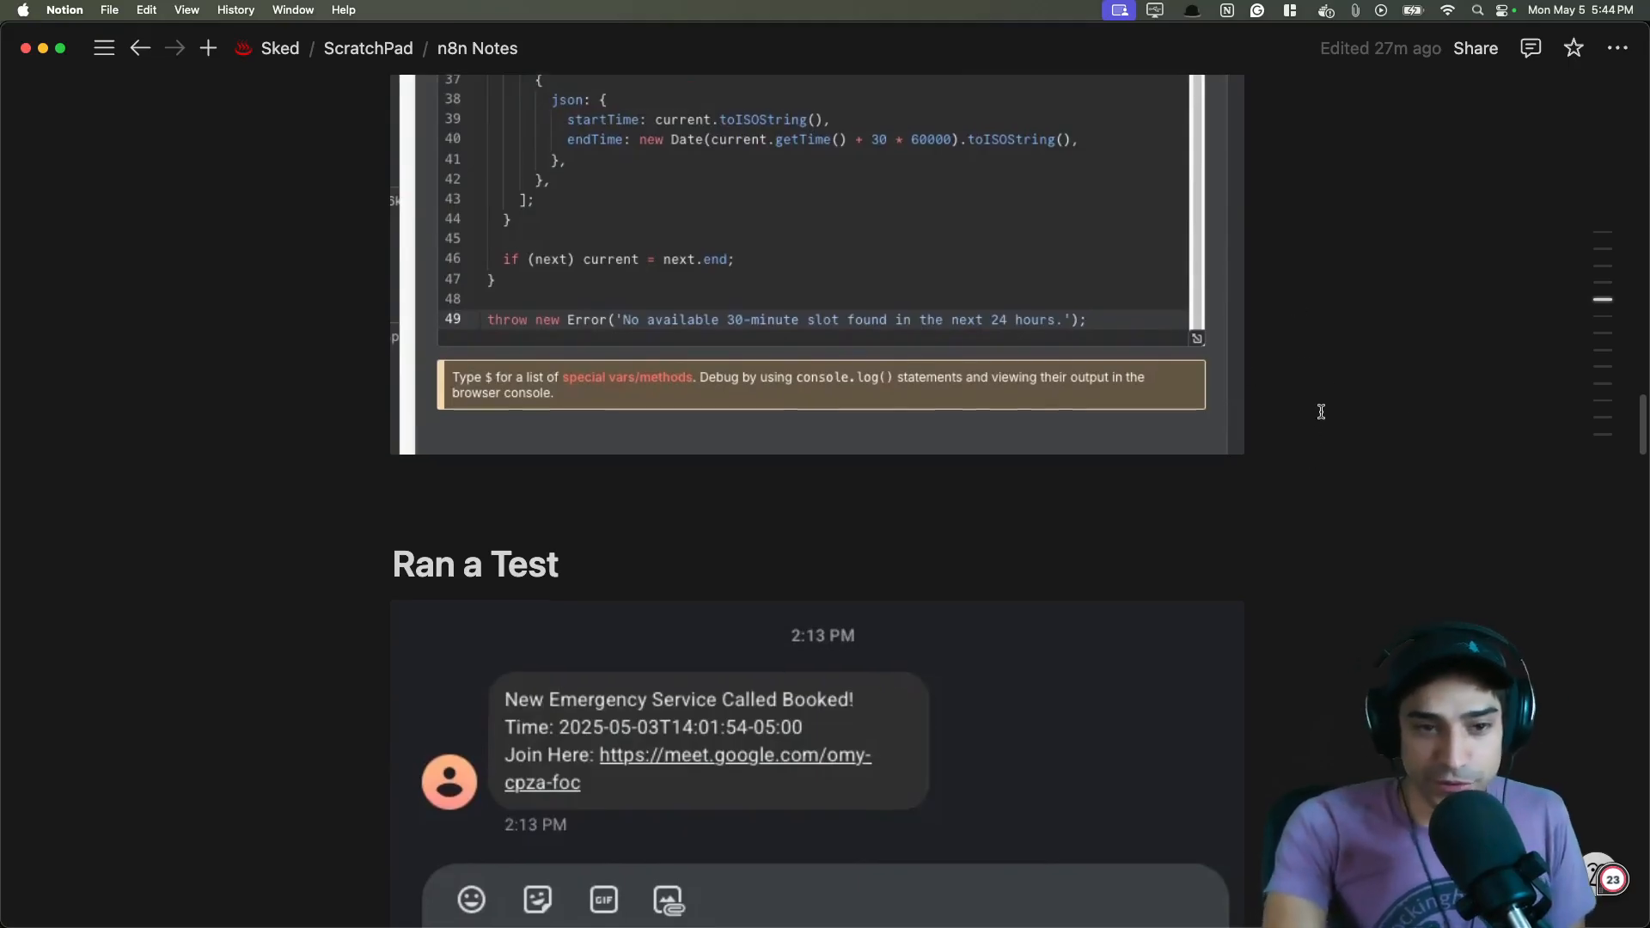
scroll(1321, 412, "down", 14)
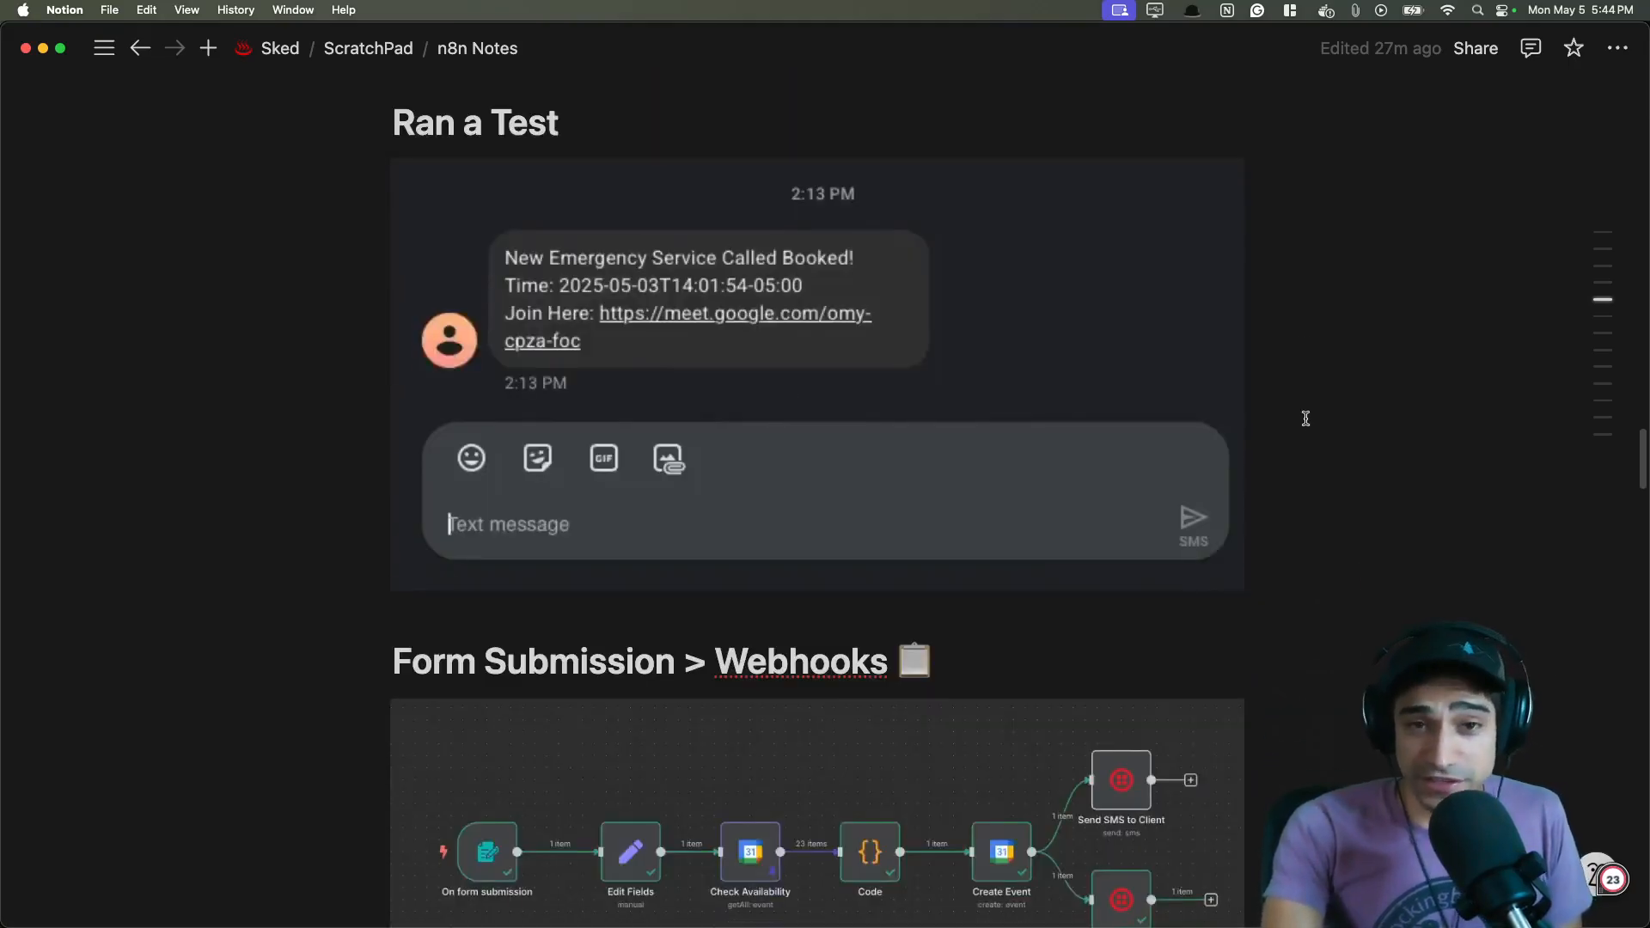
scroll(1310, 408, "down", 6)
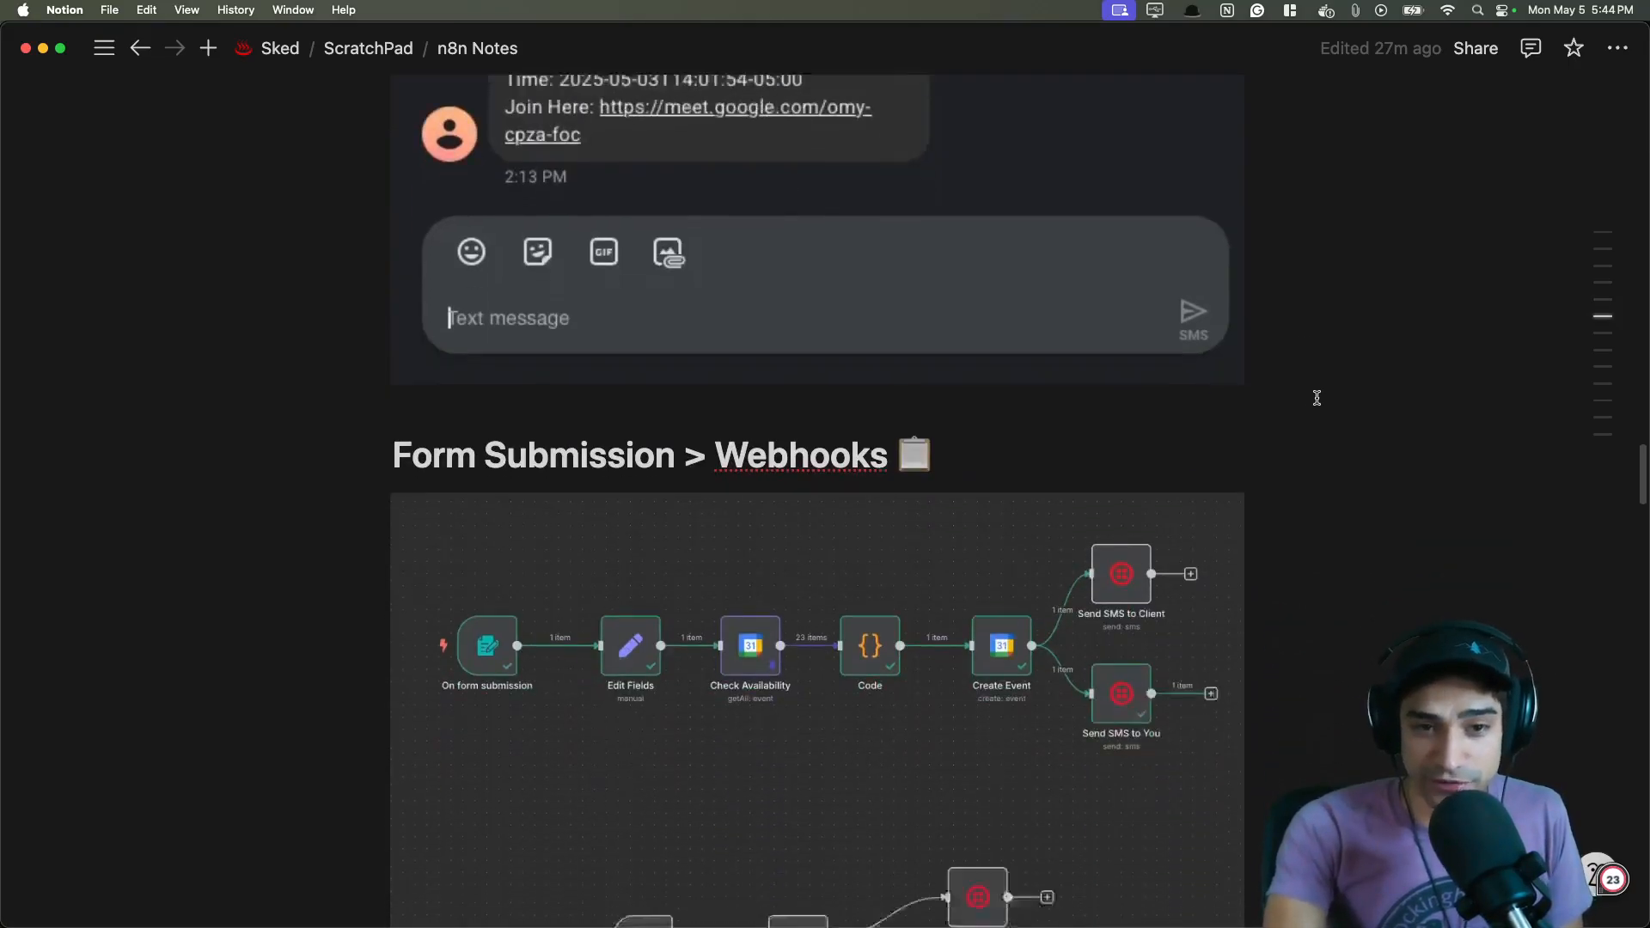
scroll(1317, 397, "down", 6)
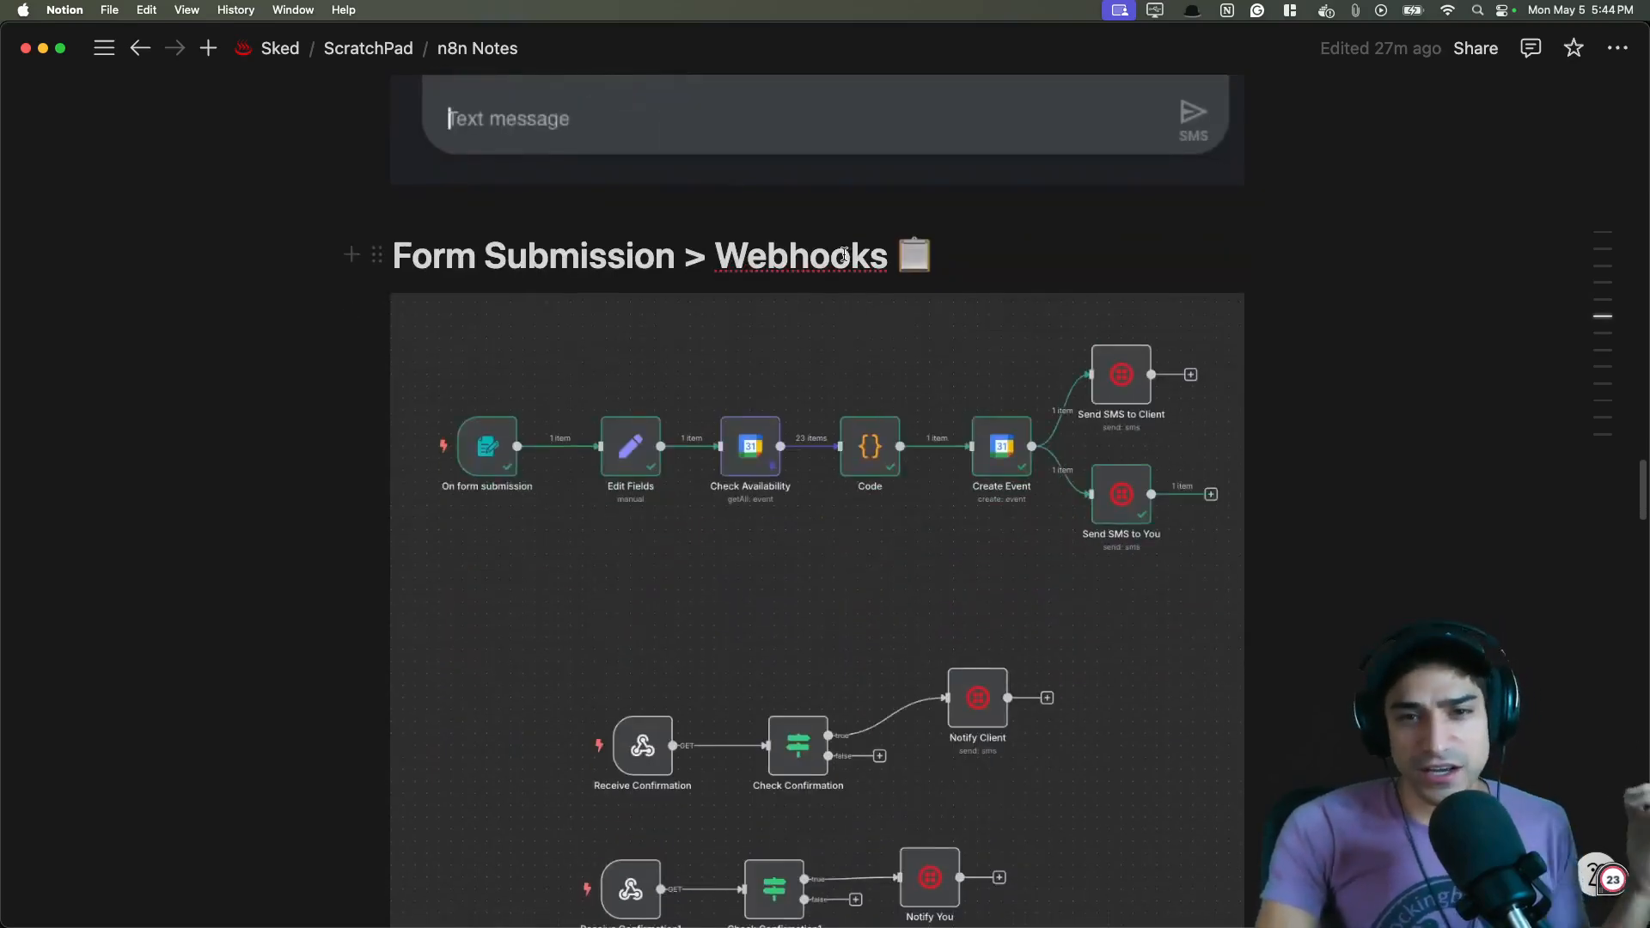
double_click(844, 255)
left_click(1038, 255)
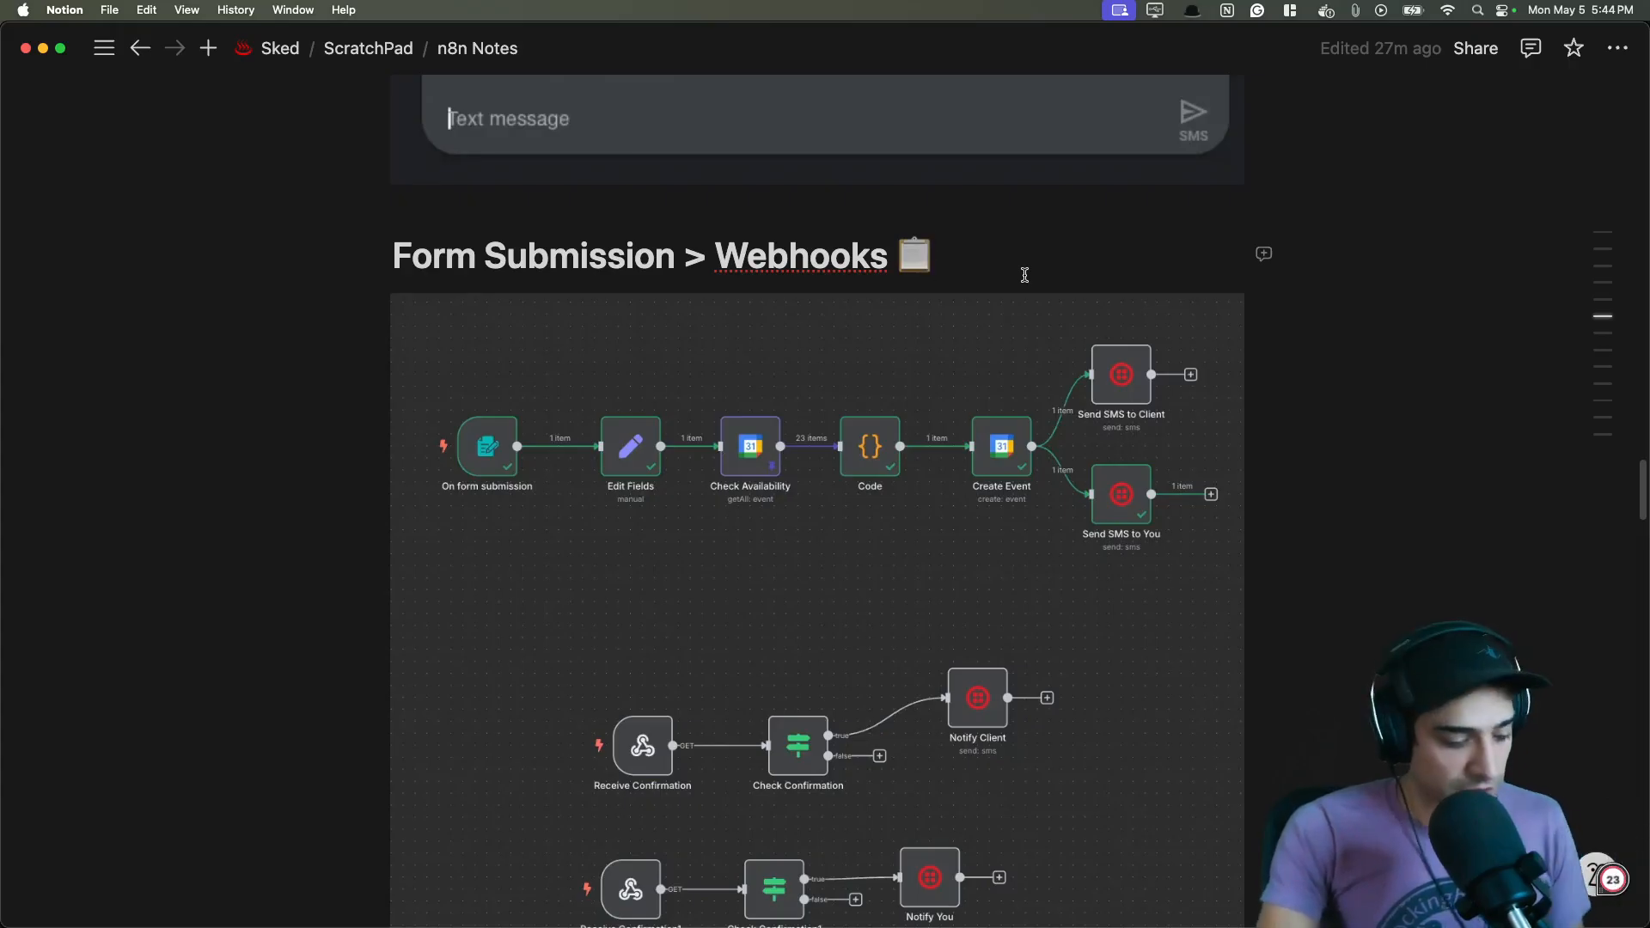
- Switch to the browser and open the 'Simplest way to create a Stripe Payment Link' template from the Stripe node documentation
key("super+Tab")
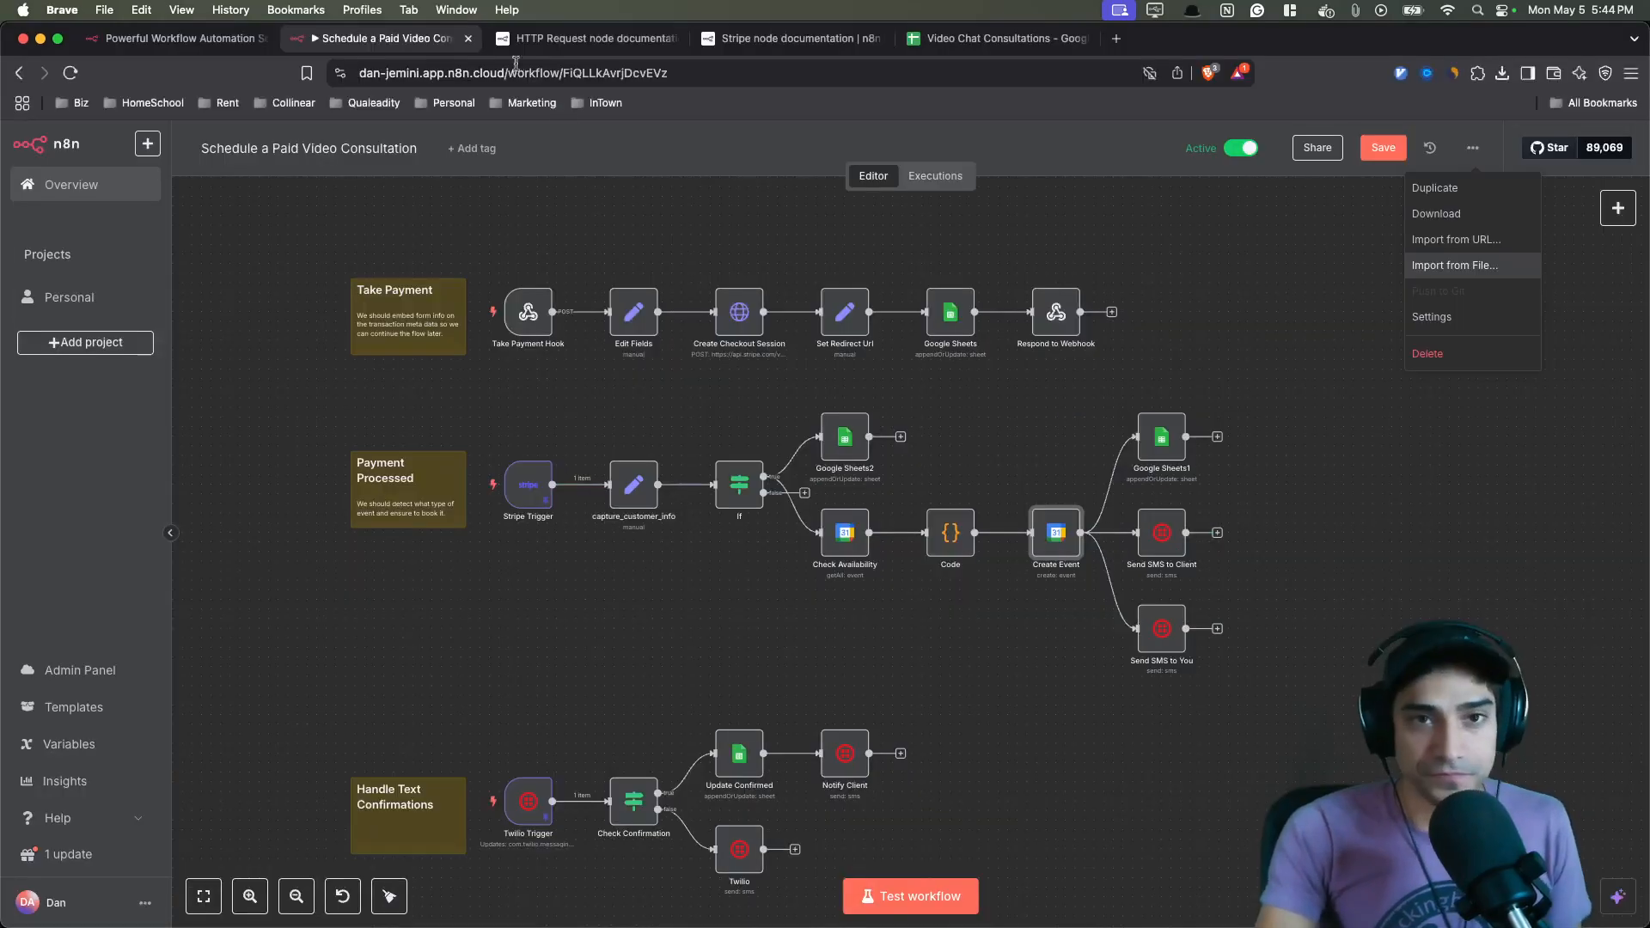
left_click(159, 39)
left_click(759, 39)
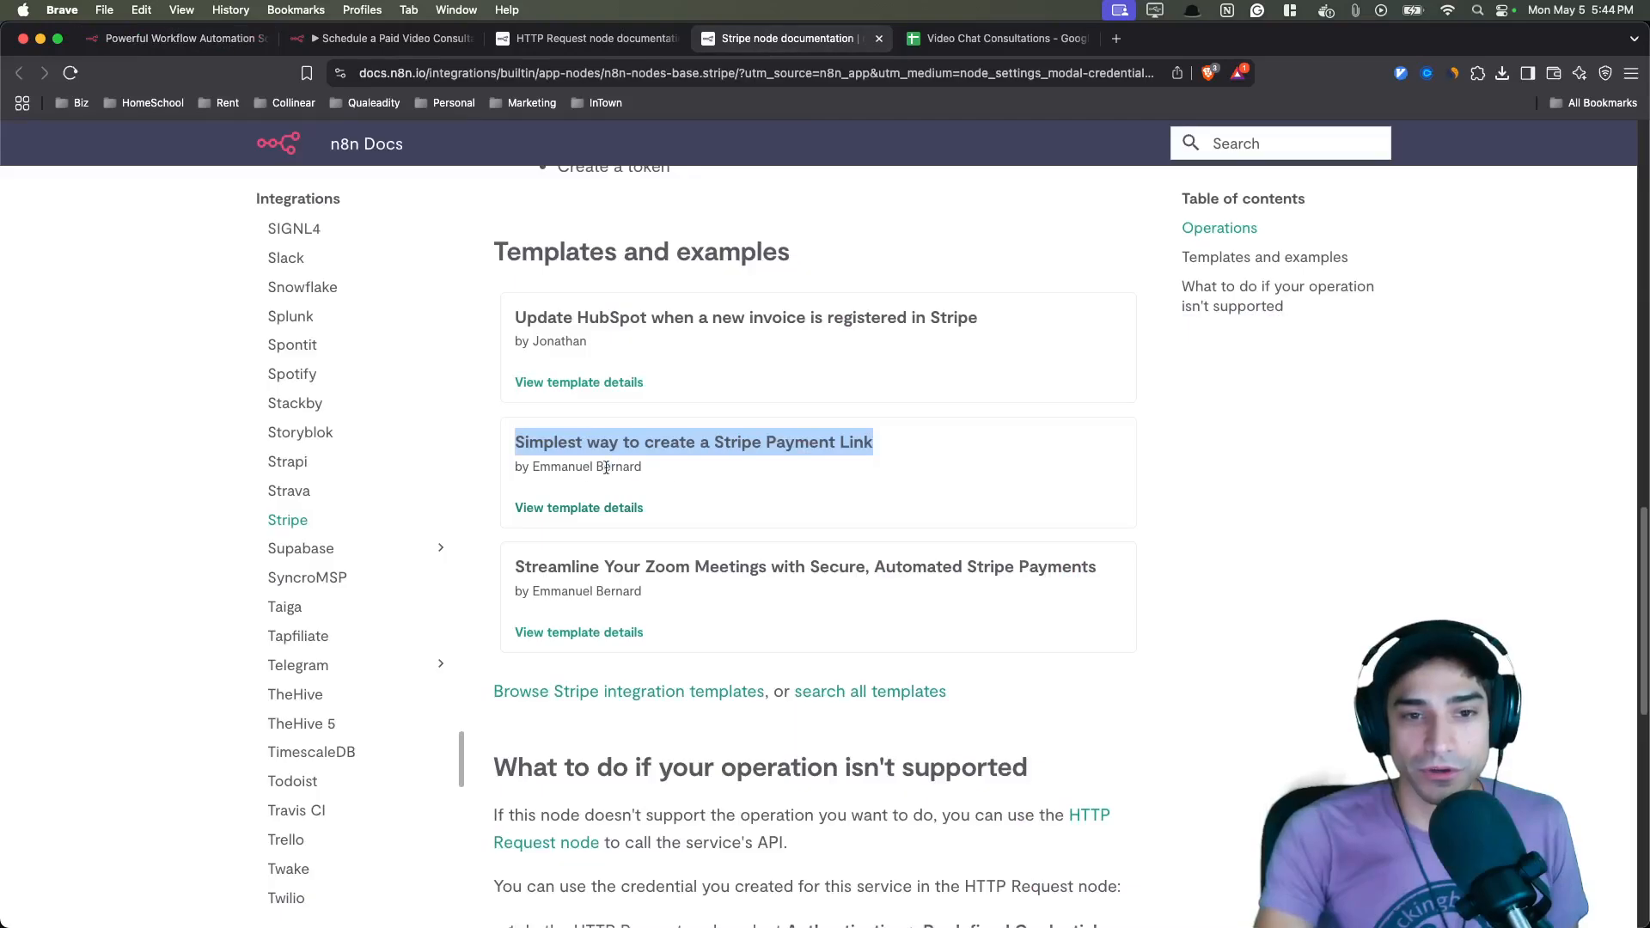
left_click_drag(649, 466, 604, 466)
left_click(607, 508)
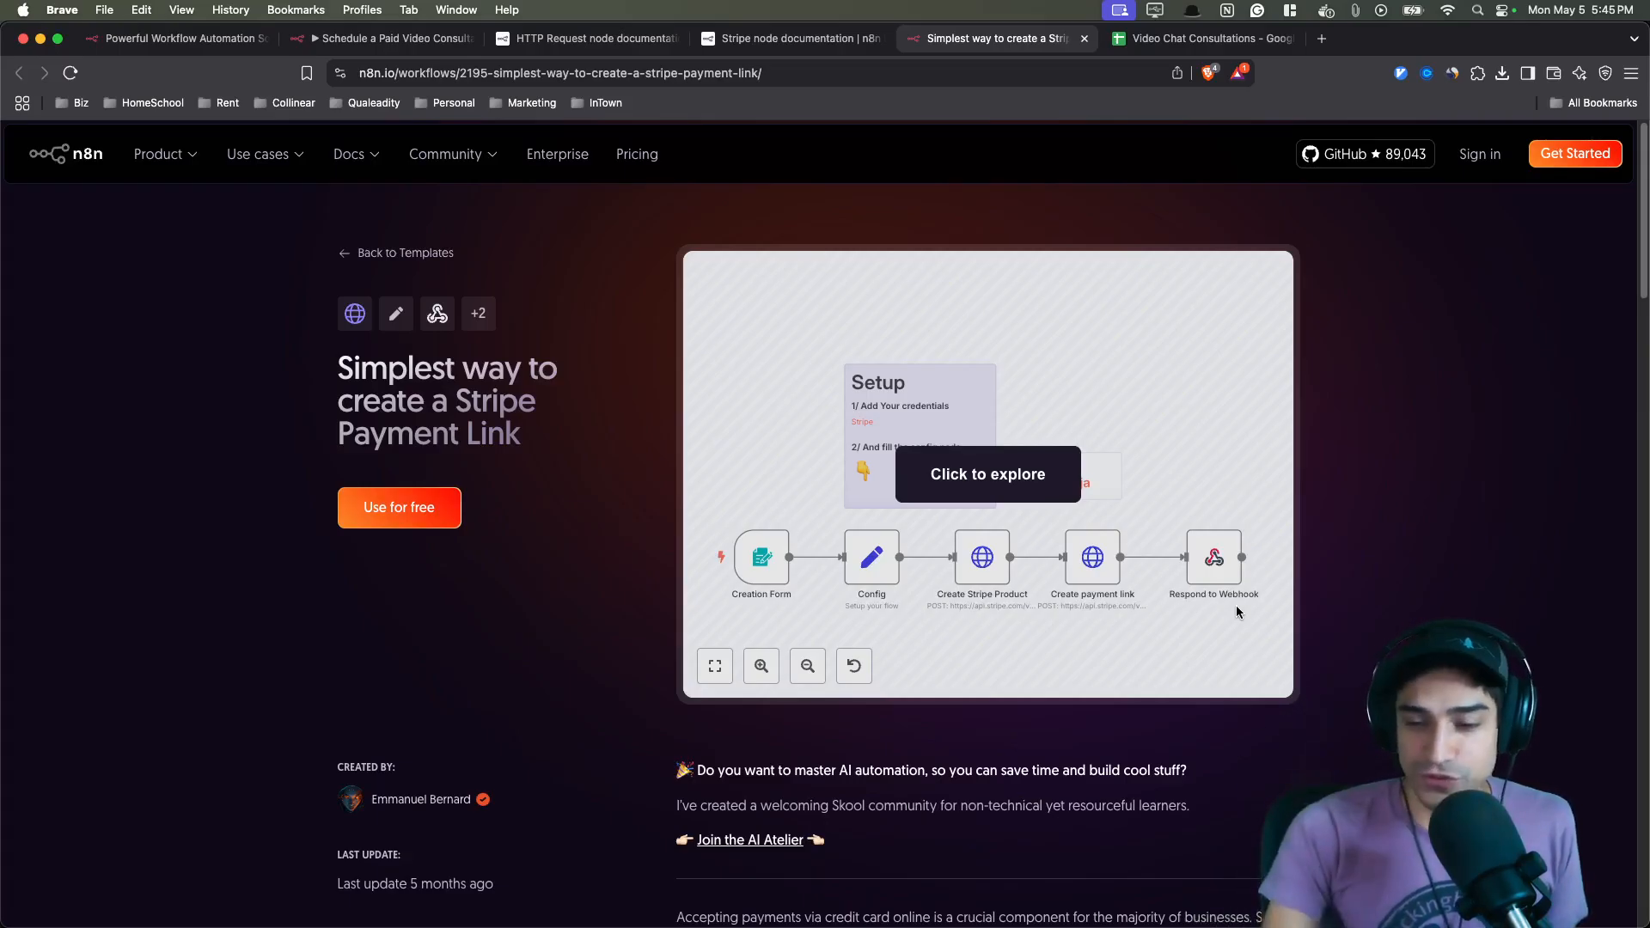
- Return to the workflow editor and zoom into the Take Payment and Payment Processed flows
left_click(386, 38)
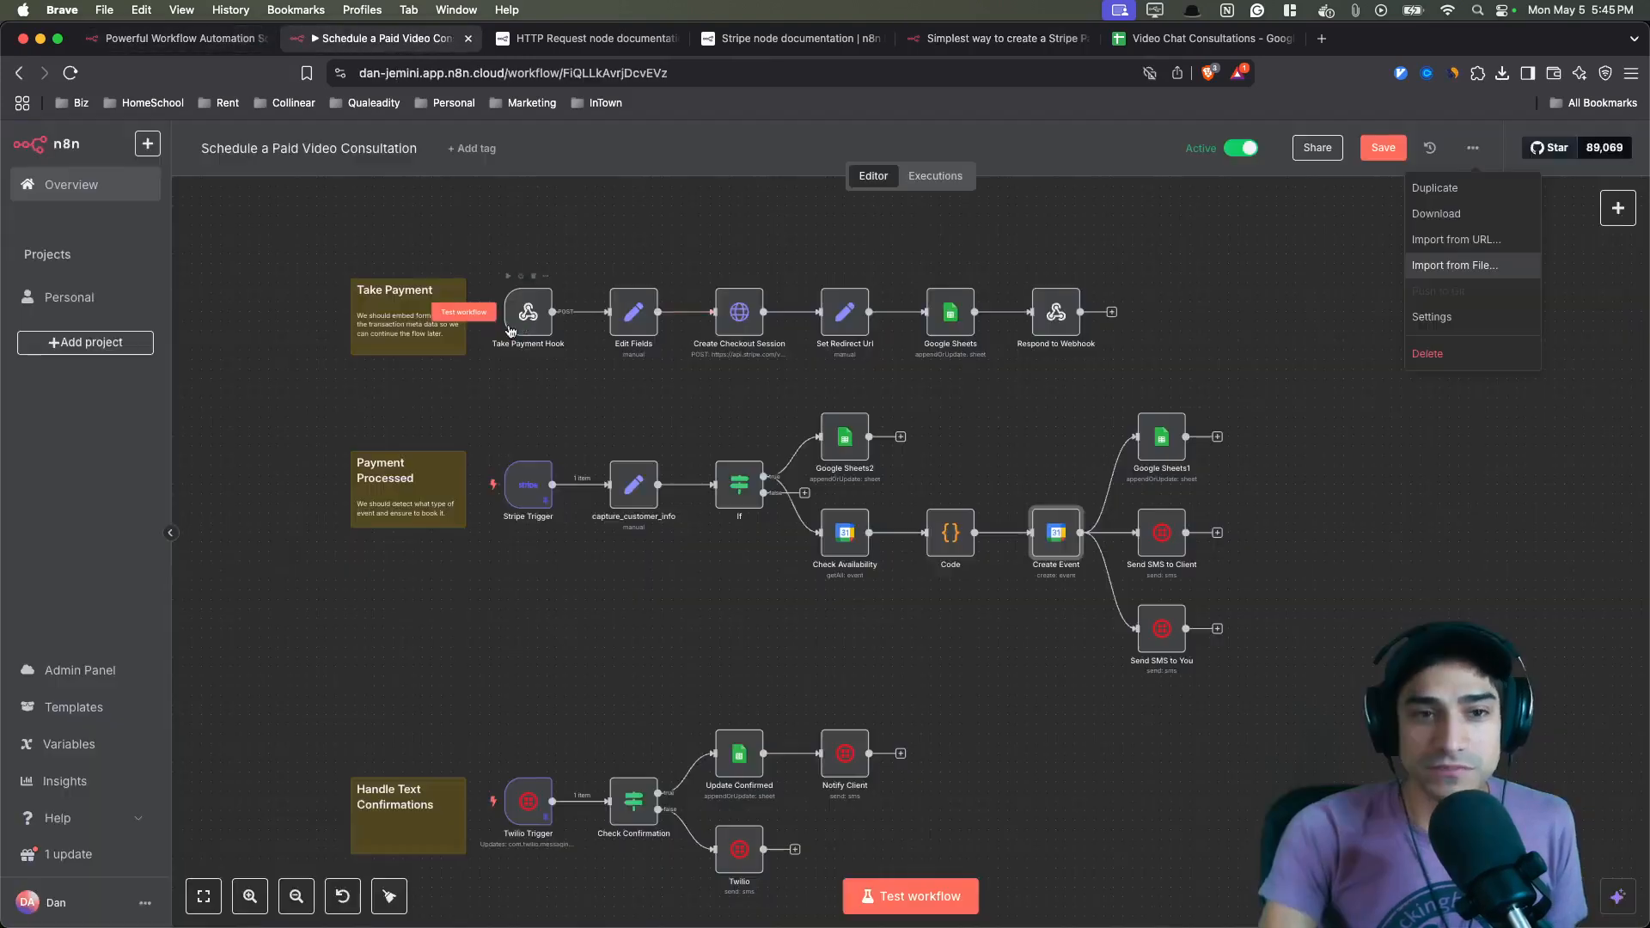
scroll(516, 307, "up", 5)
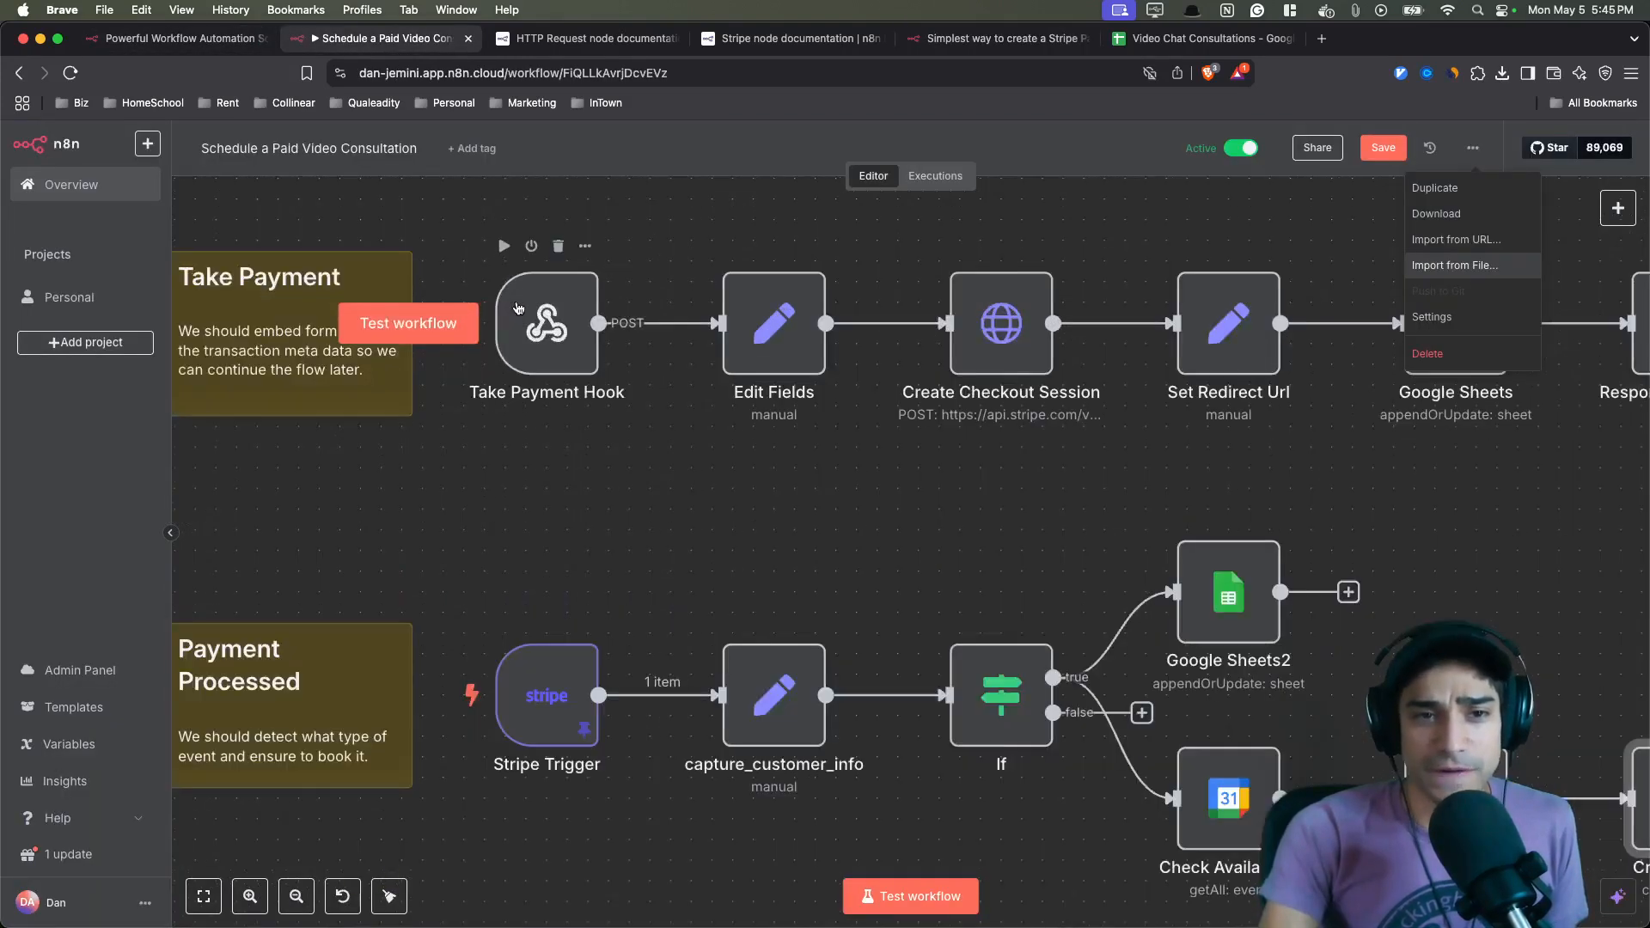
scroll(525, 314, "down", 4)
scroll(533, 322, "up", 2)
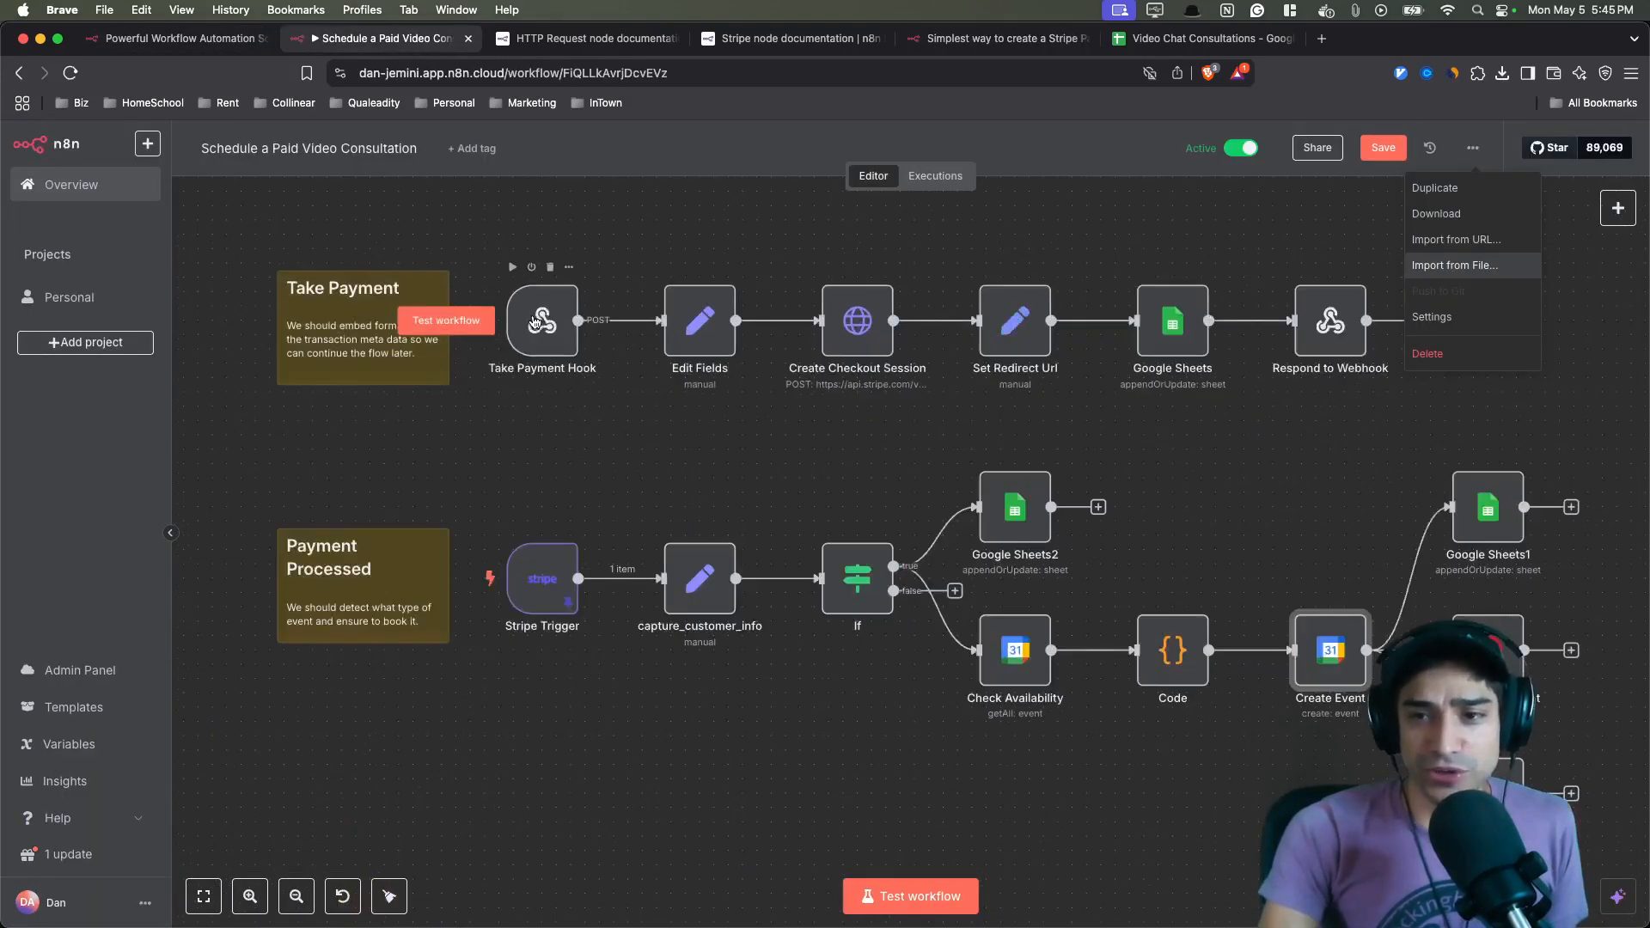
scroll(1281, 387, "up", 2)
scroll(1281, 387, "right", 1)
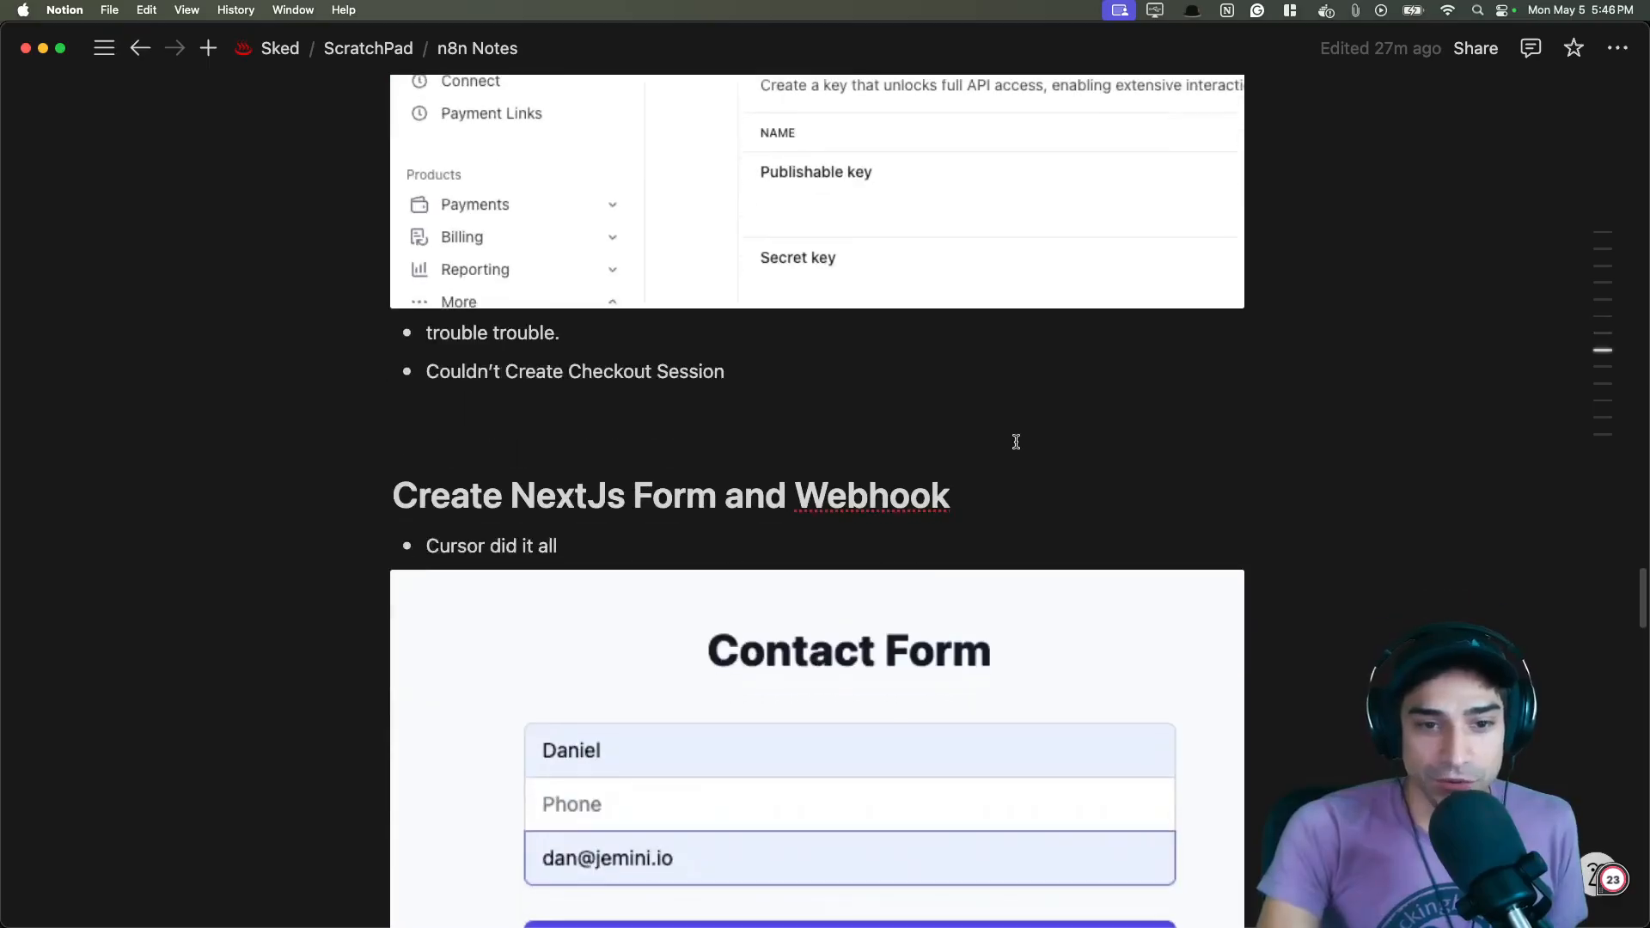
- Scroll through the notes on the NextJs form, Stripe CLI testing and Message back from Twilio sections
scroll(1238, 425, "down", 3)
scroll(1279, 426, "down", 6)
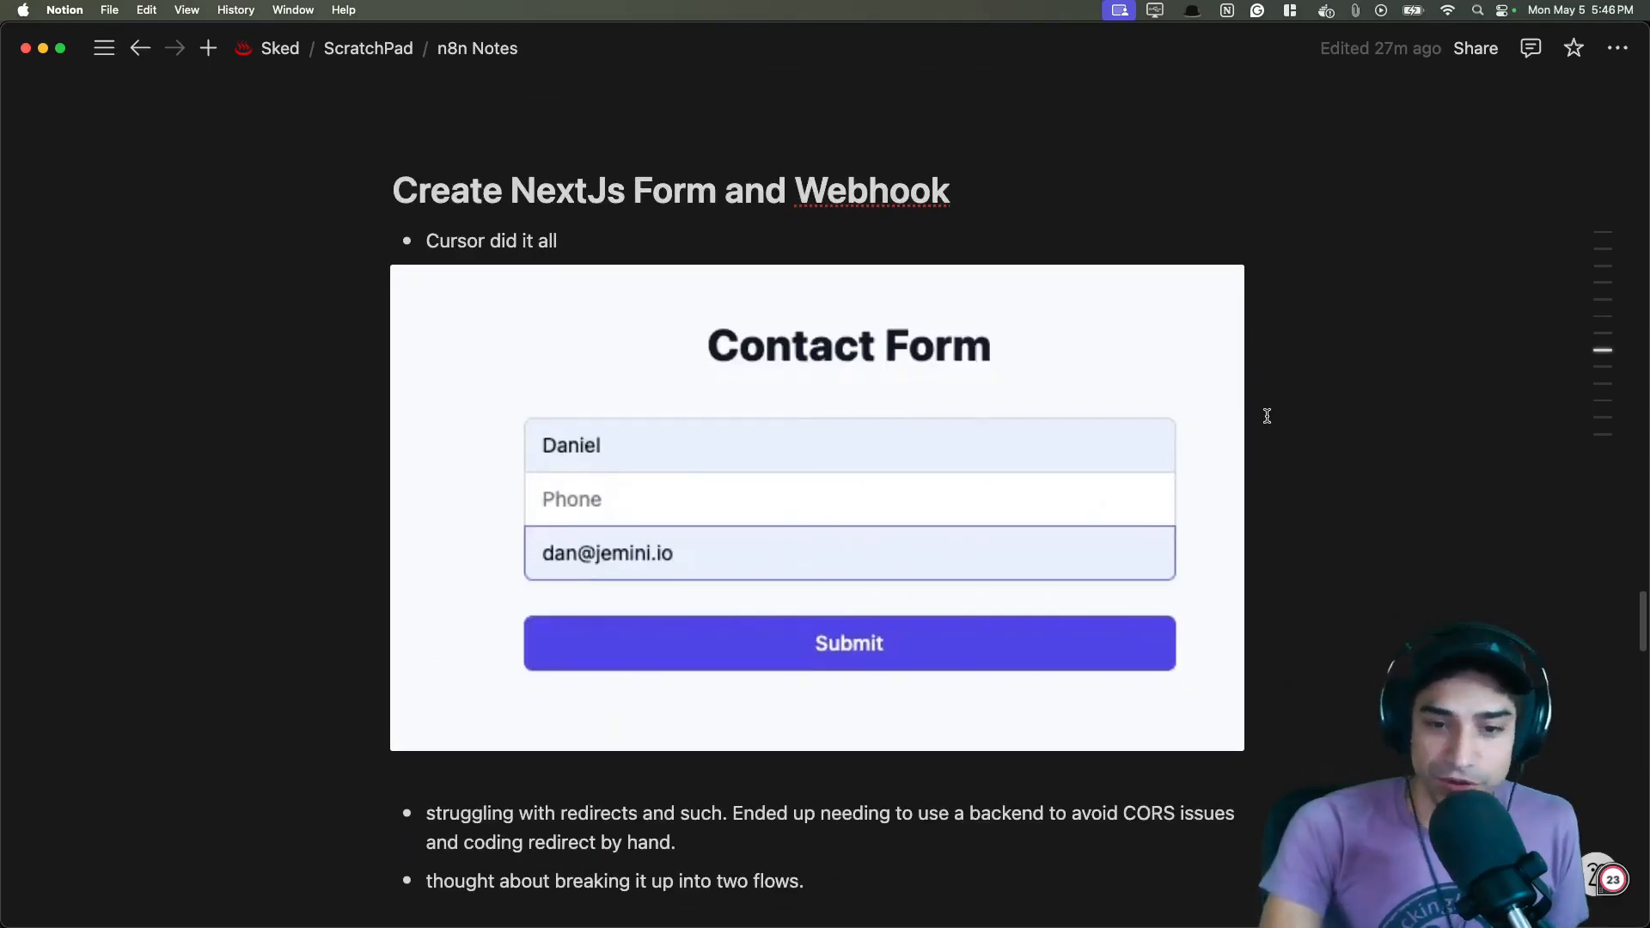
scroll(1273, 415, "down", 1)
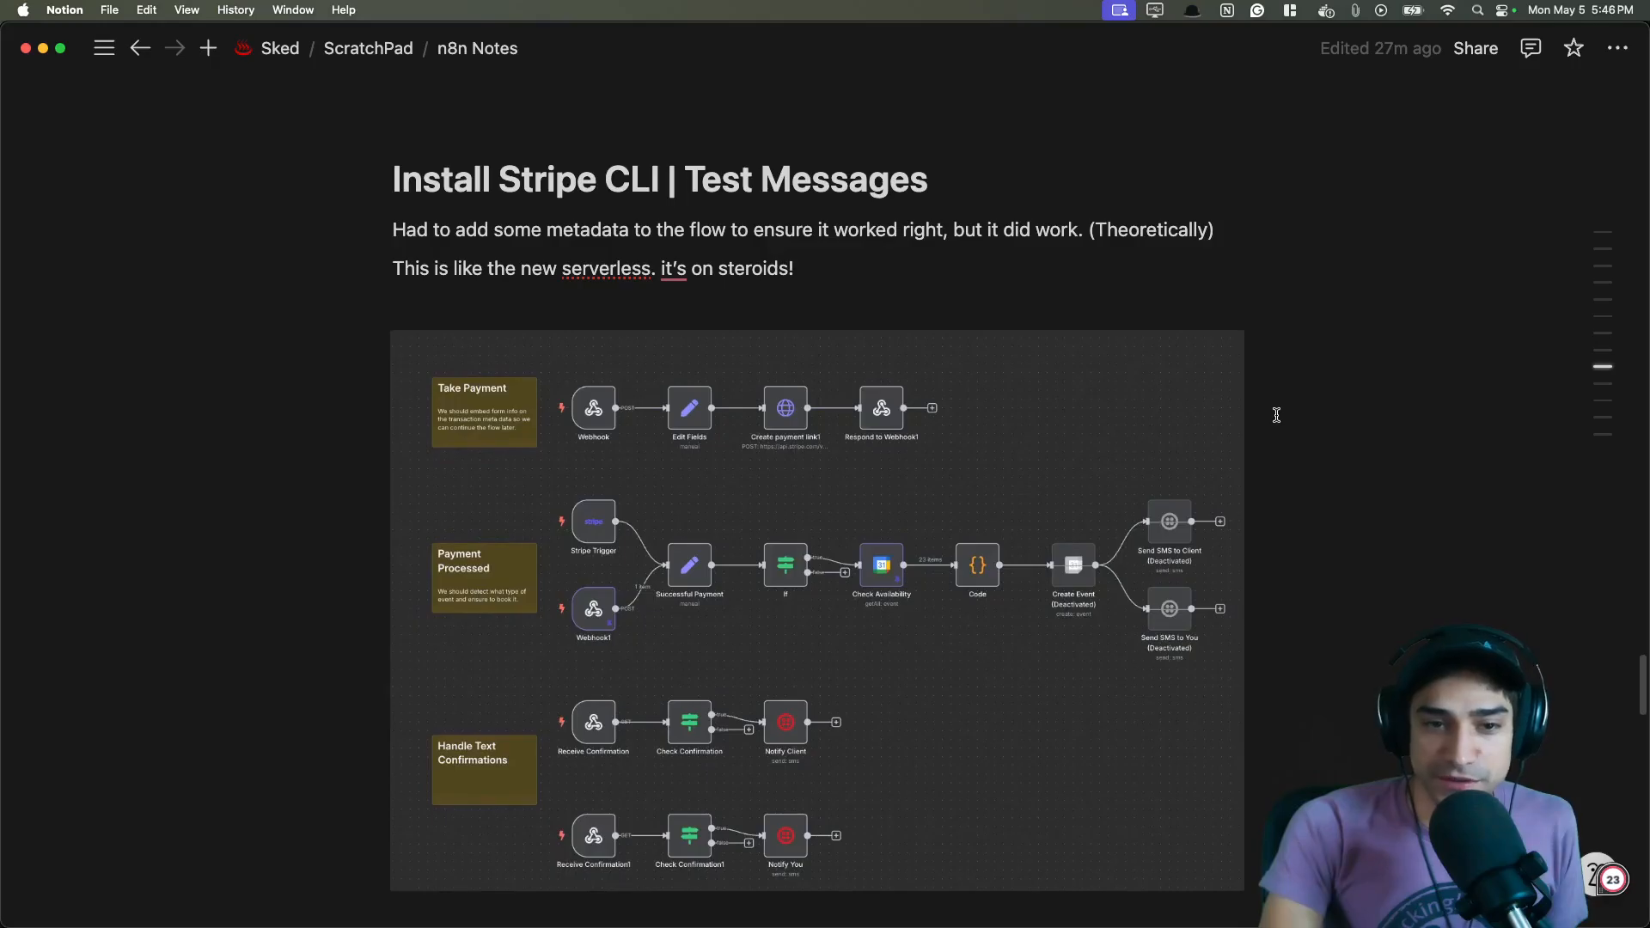
scroll(1273, 417, "down", 1)
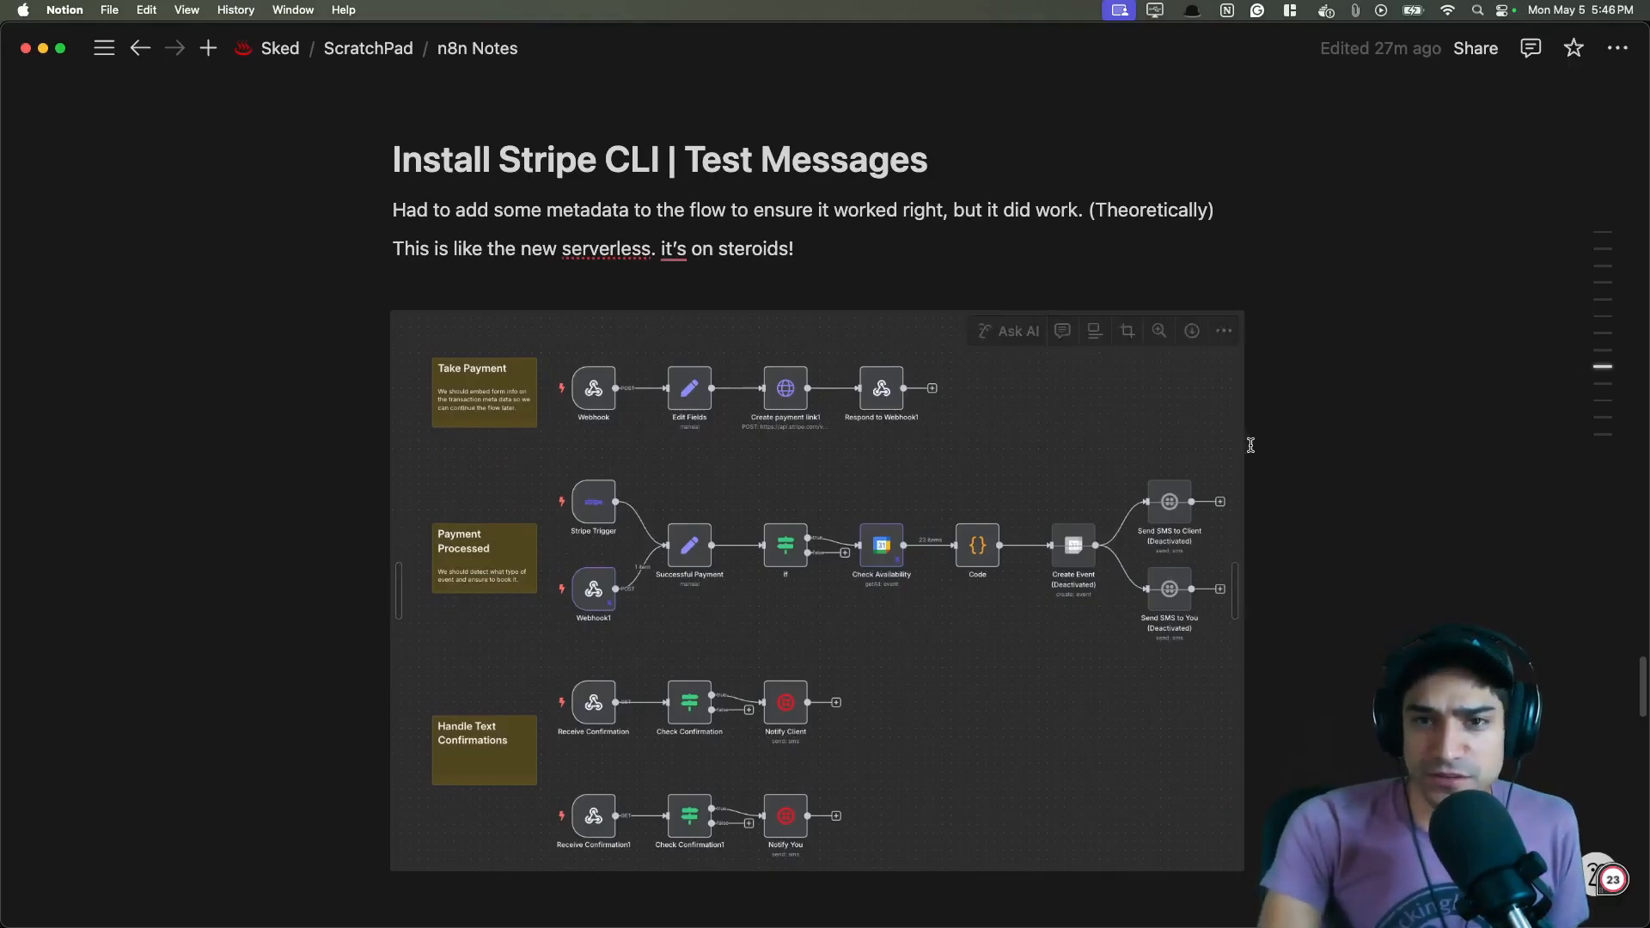
scroll(1318, 460, "down", 5)
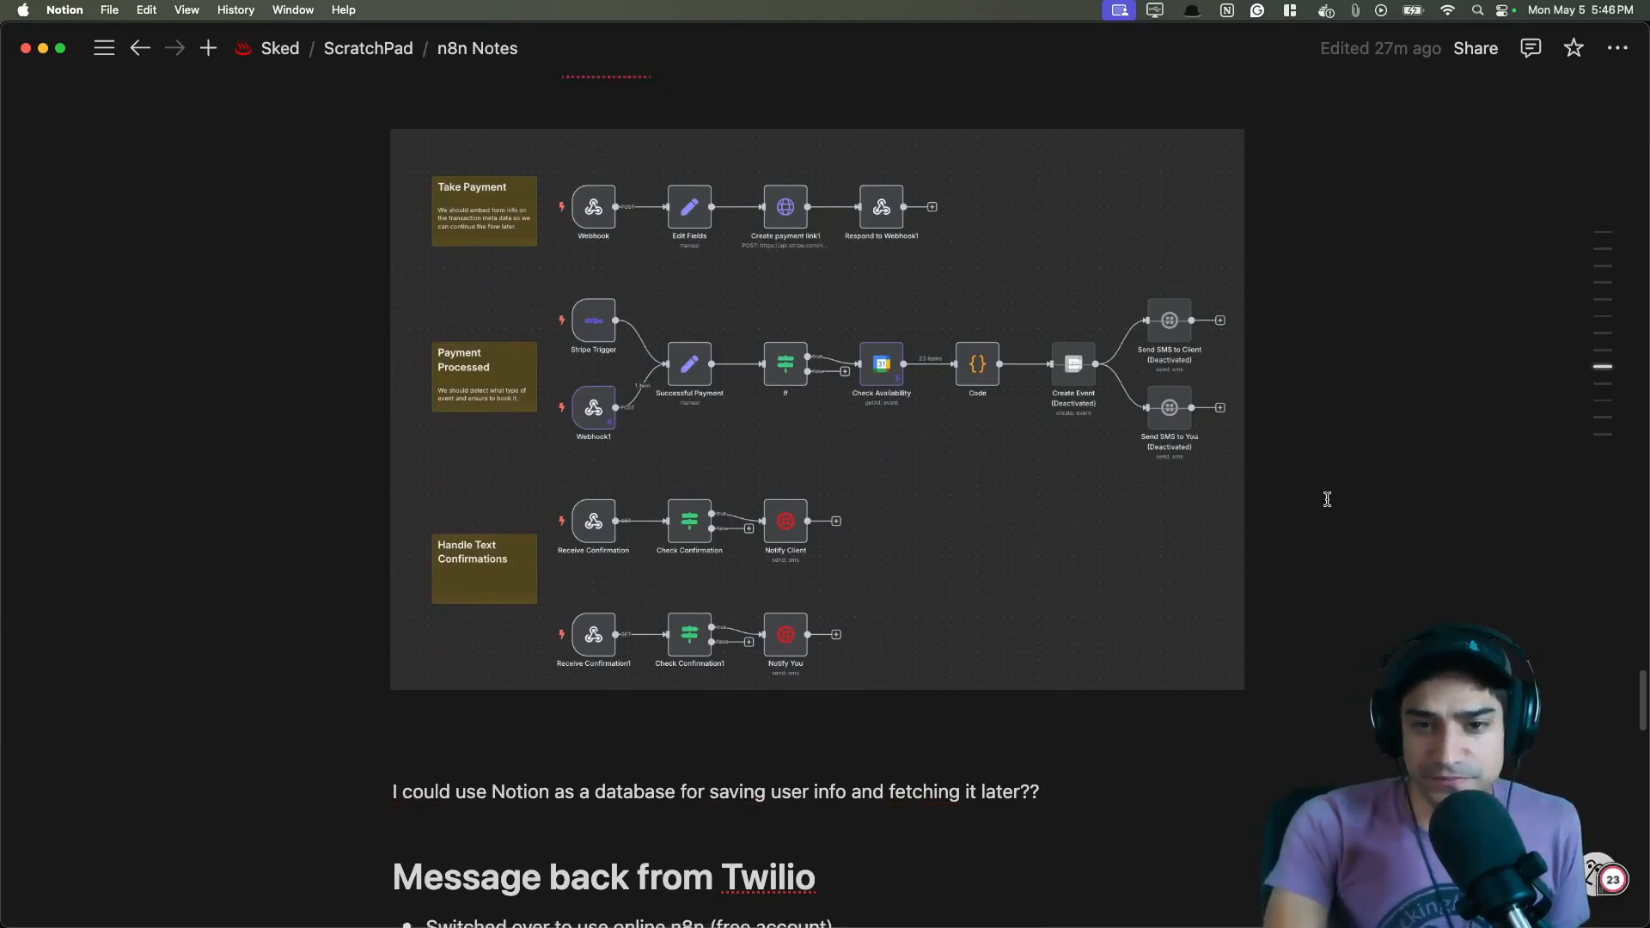
scroll(1330, 497, "down", 1)
scroll(1327, 499, "down", 3)
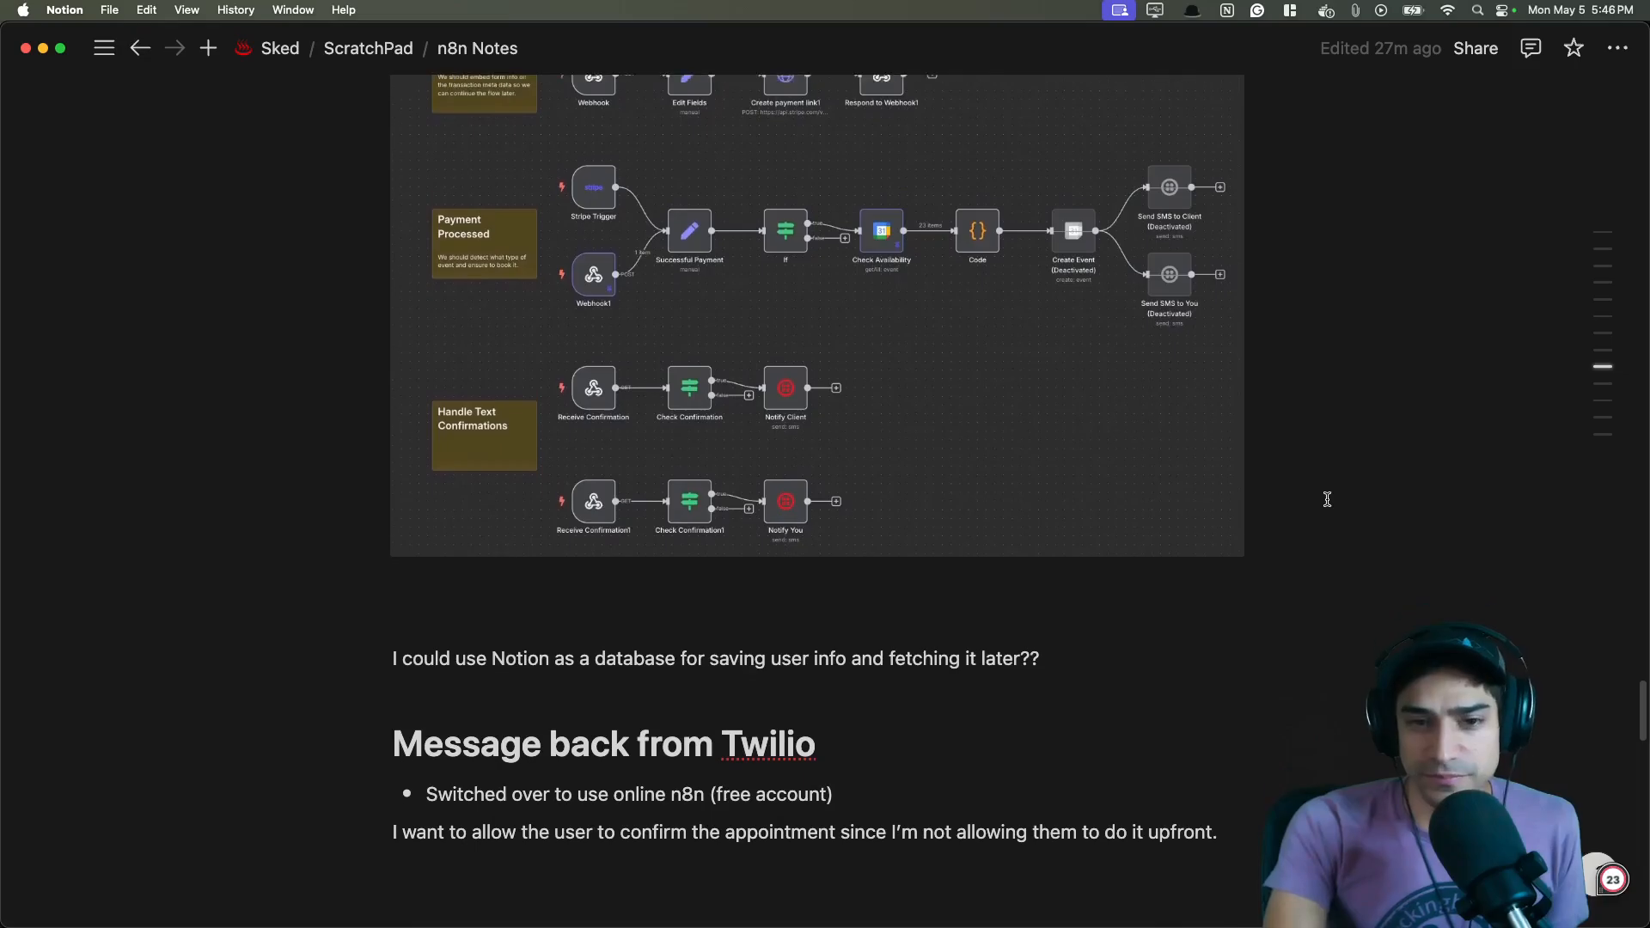
scroll(1328, 499, "down", 8)
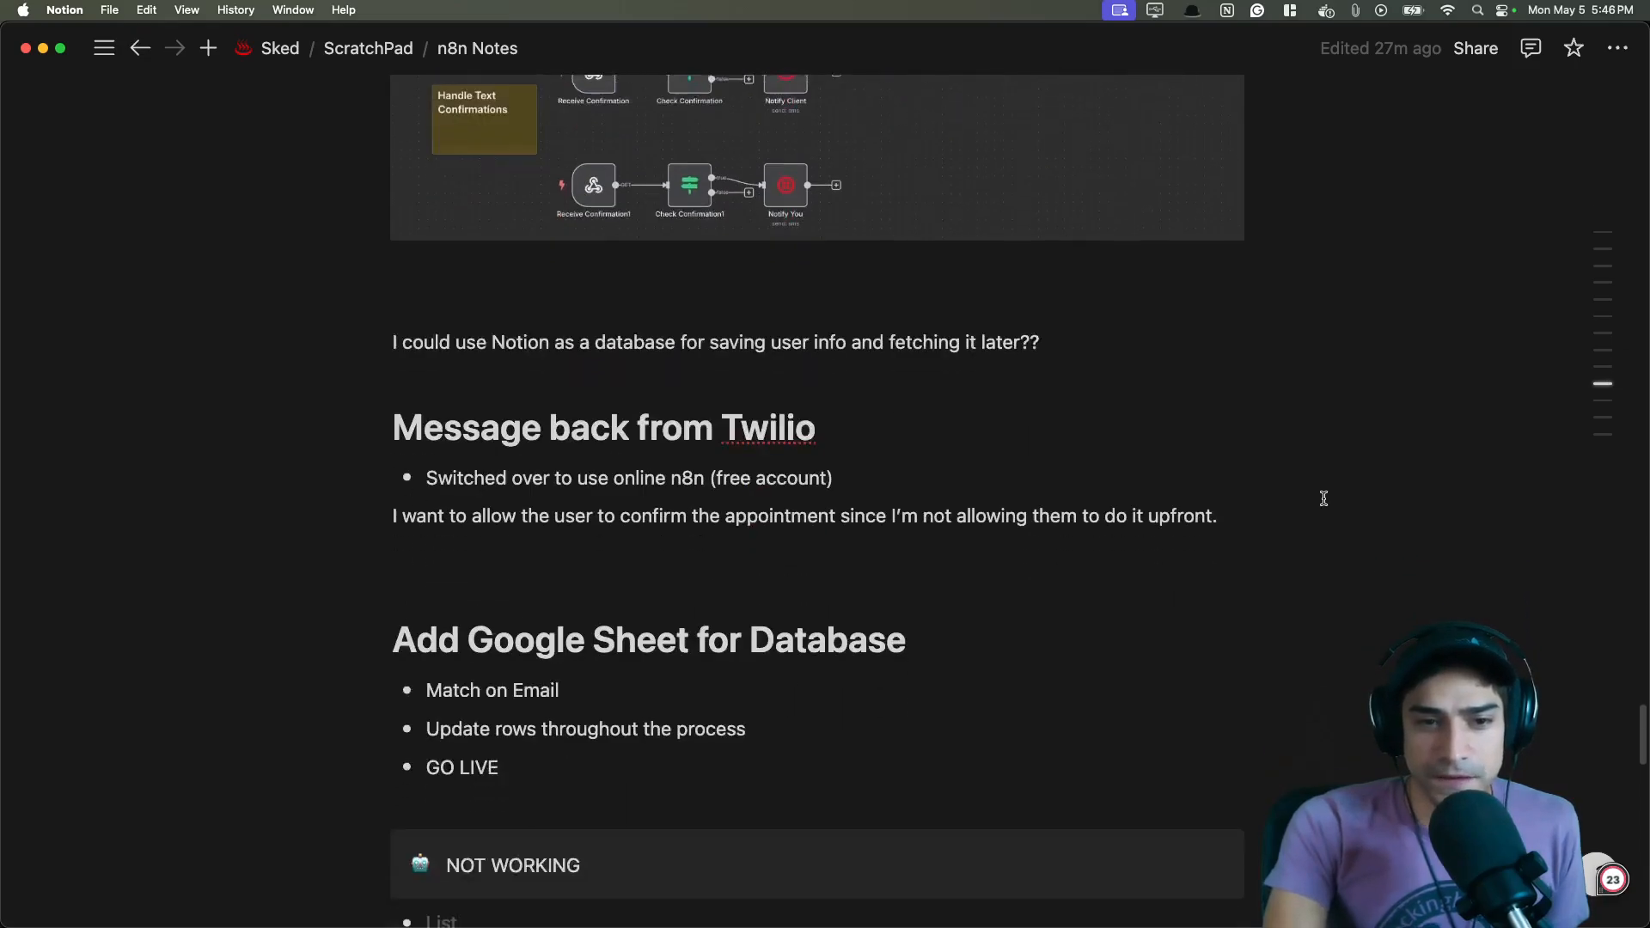
left_click_drag(817, 392, 634, 394)
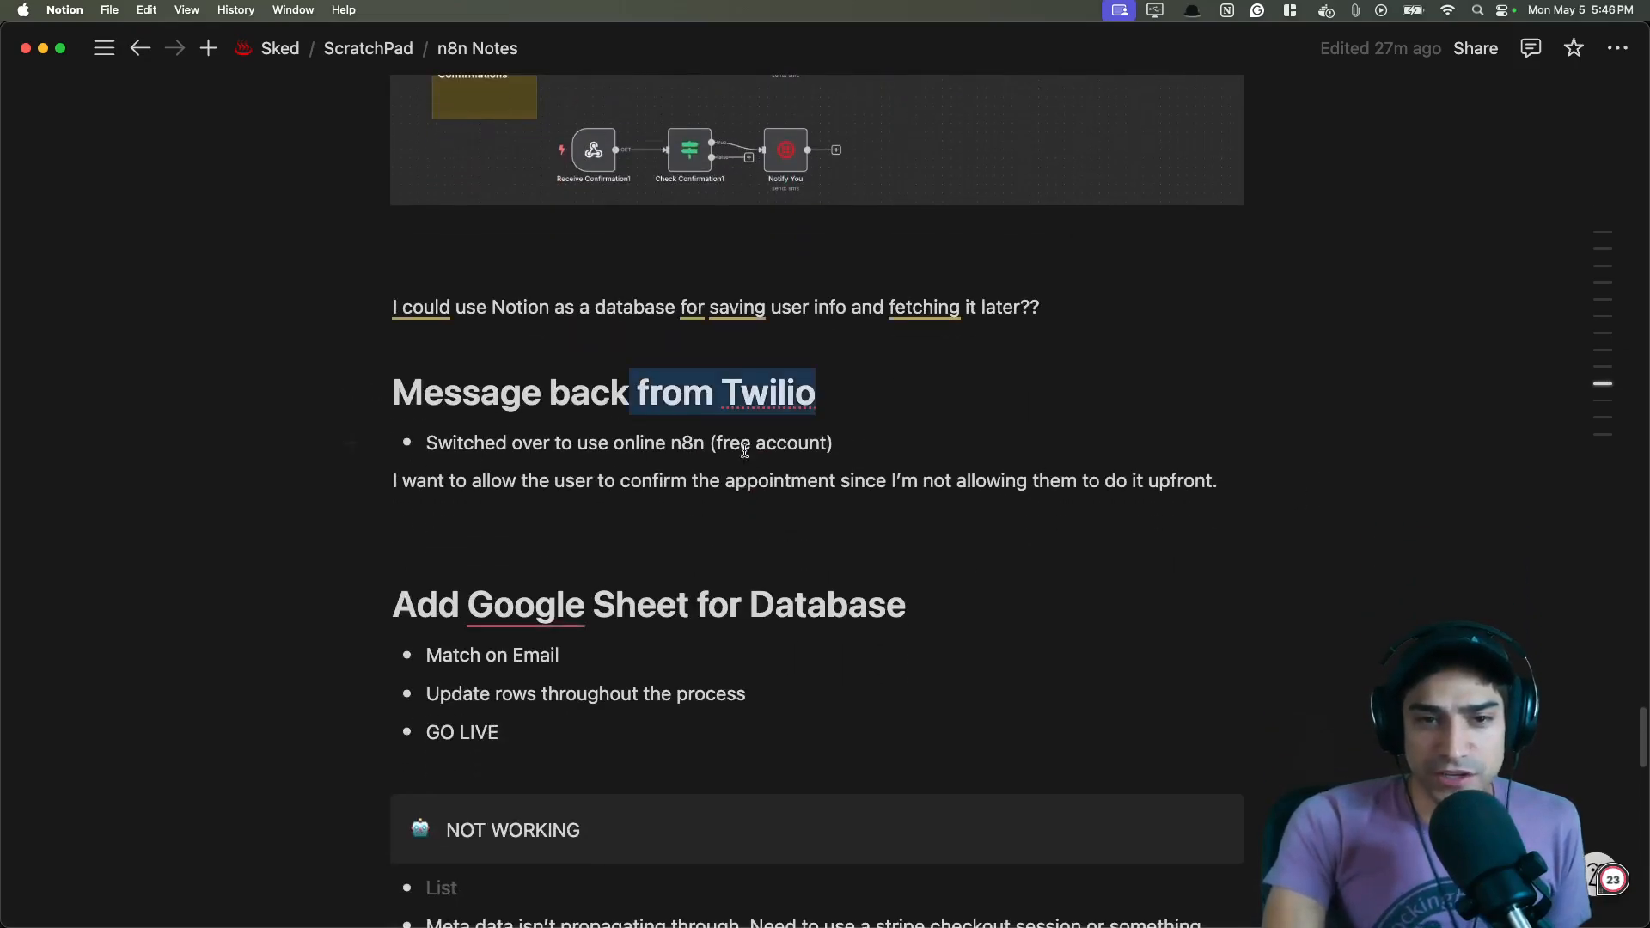
scroll(1044, 553, "down", 3)
left_click(898, 567)
scroll(968, 527, "down", 4)
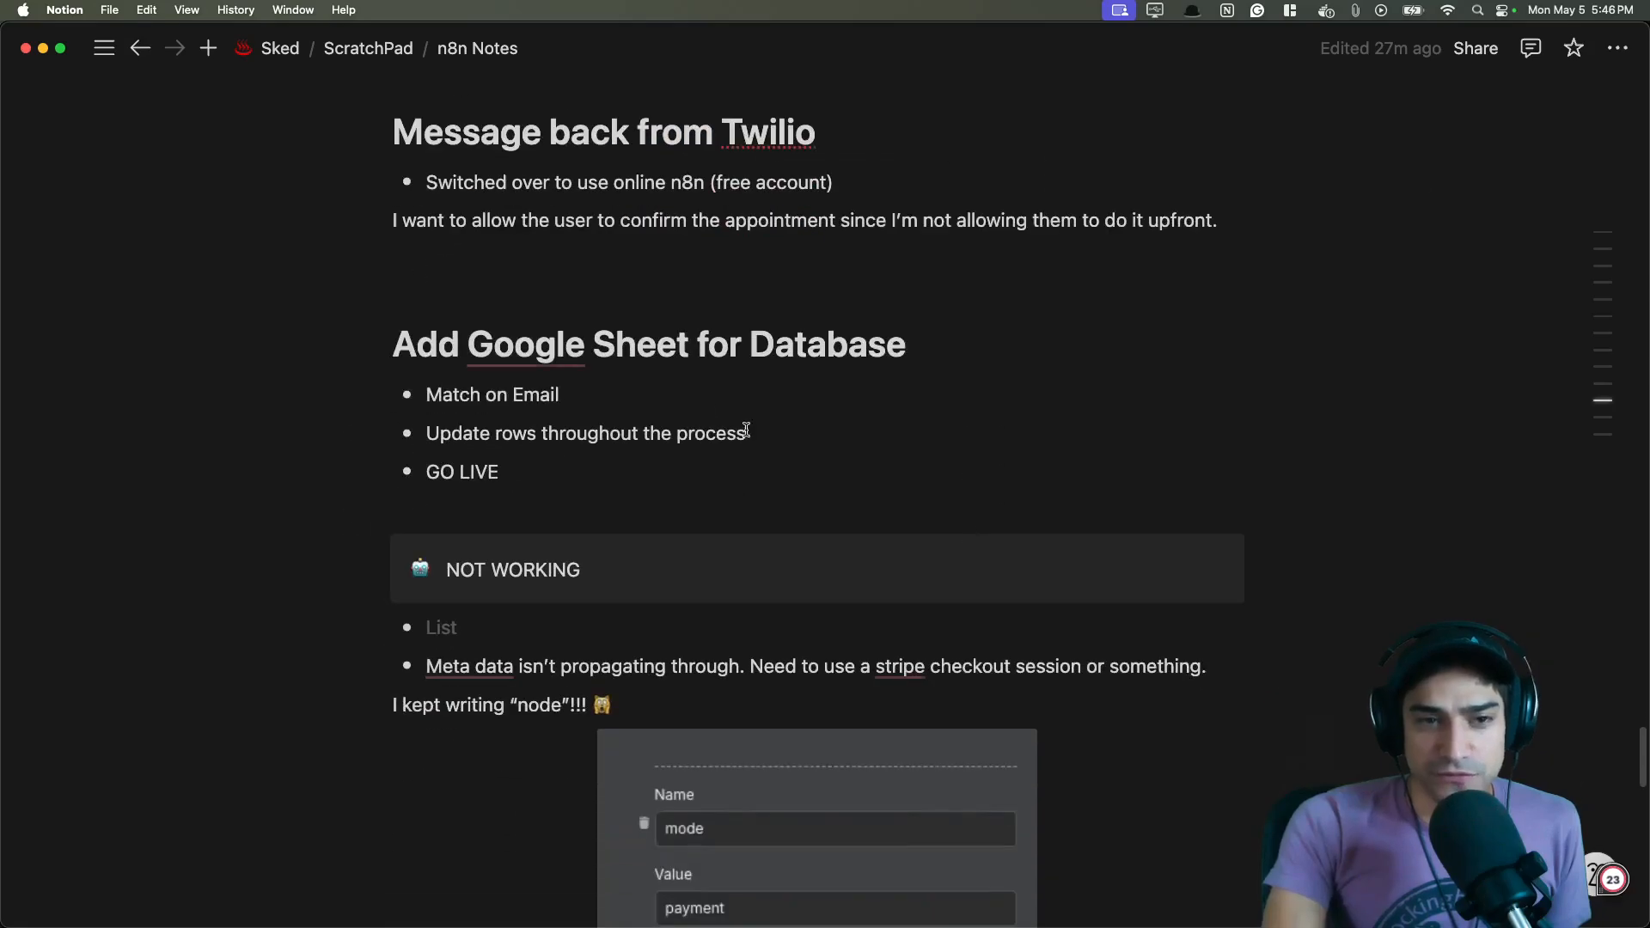
- Read the Add Google Sheet for Database, NOT WORKING, payment event and final text confirmation sections of the notes
left_click_drag(939, 349, 425, 357)
left_click(1030, 445)
scroll(1095, 409, "down", 4)
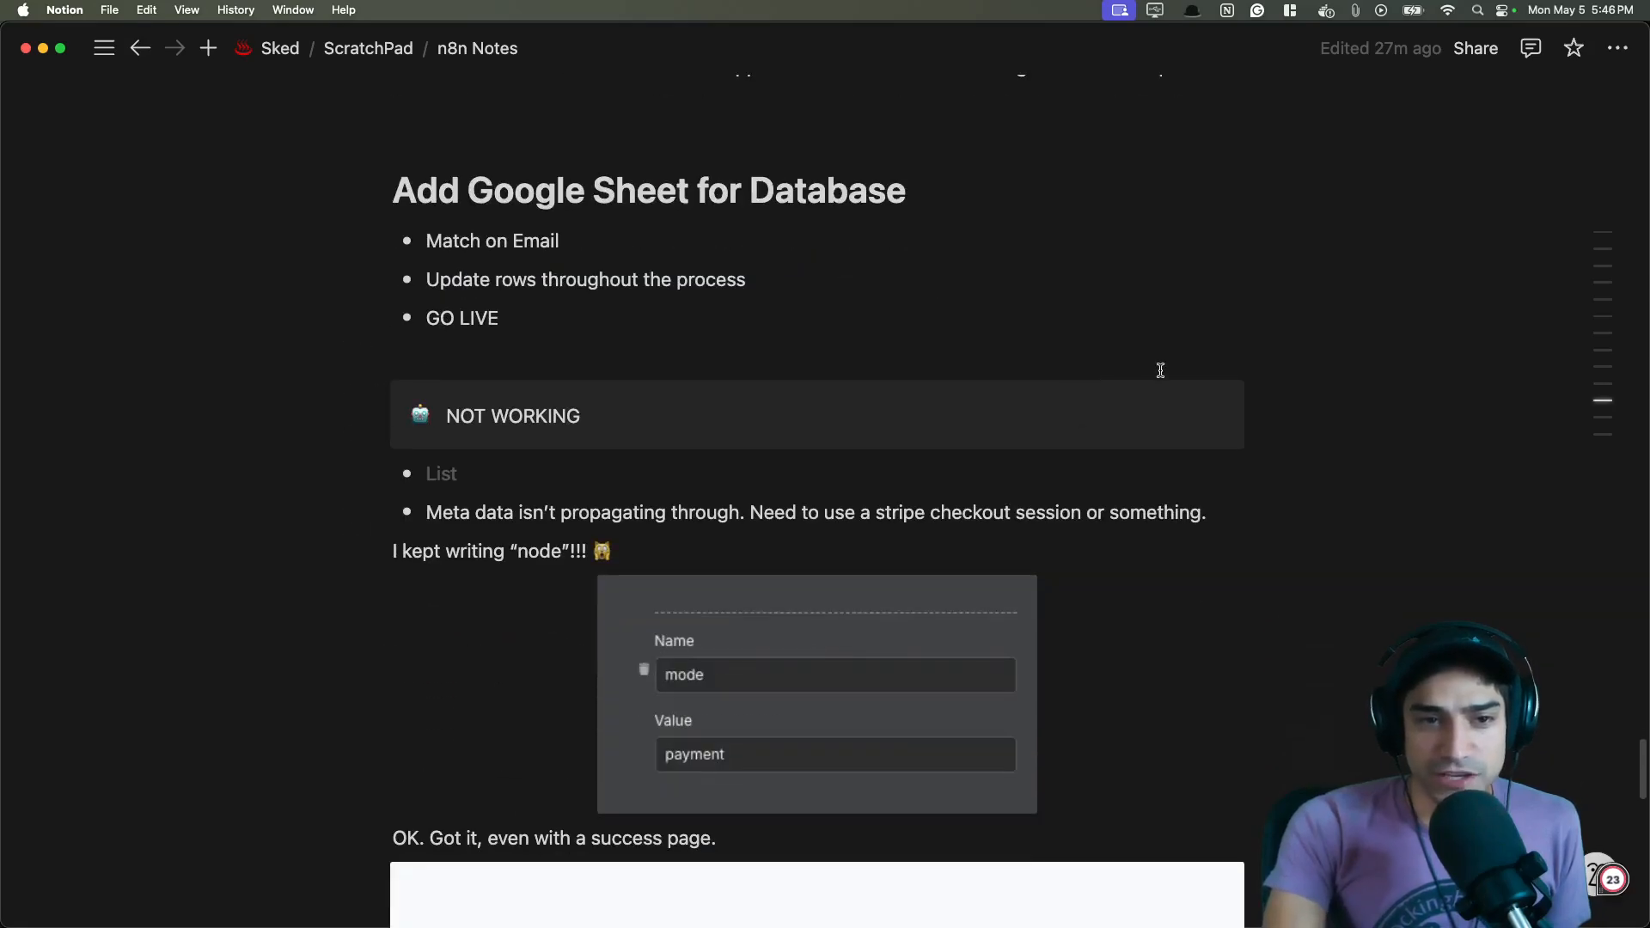
scroll(1358, 427, "down", 4)
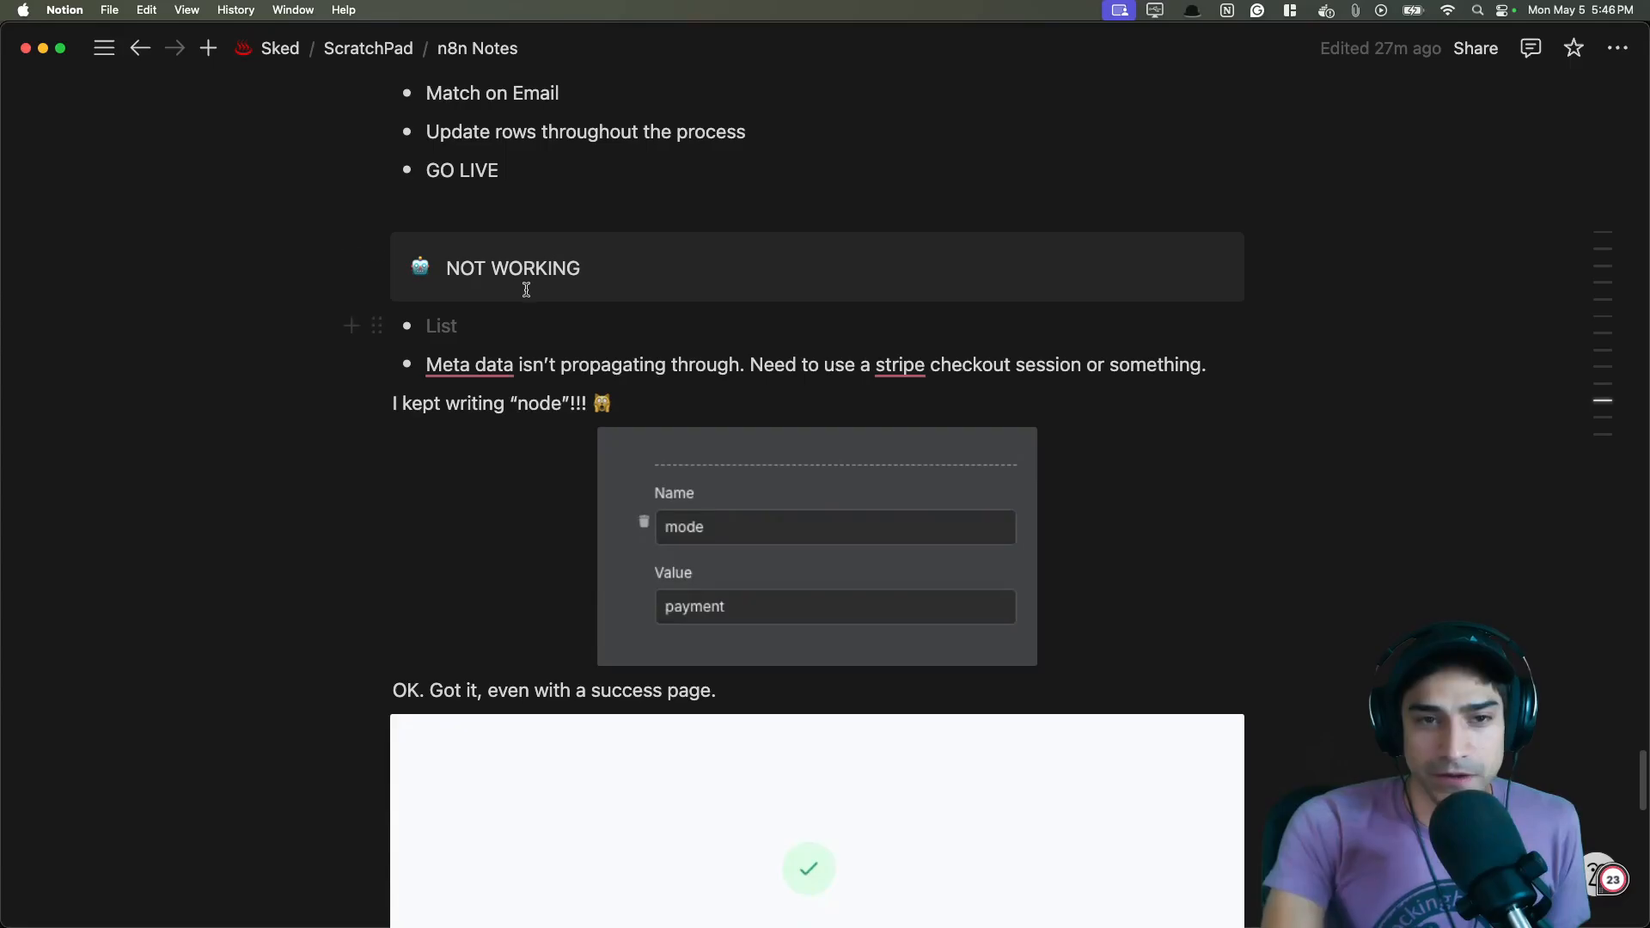
left_click_drag(615, 284, 446, 270)
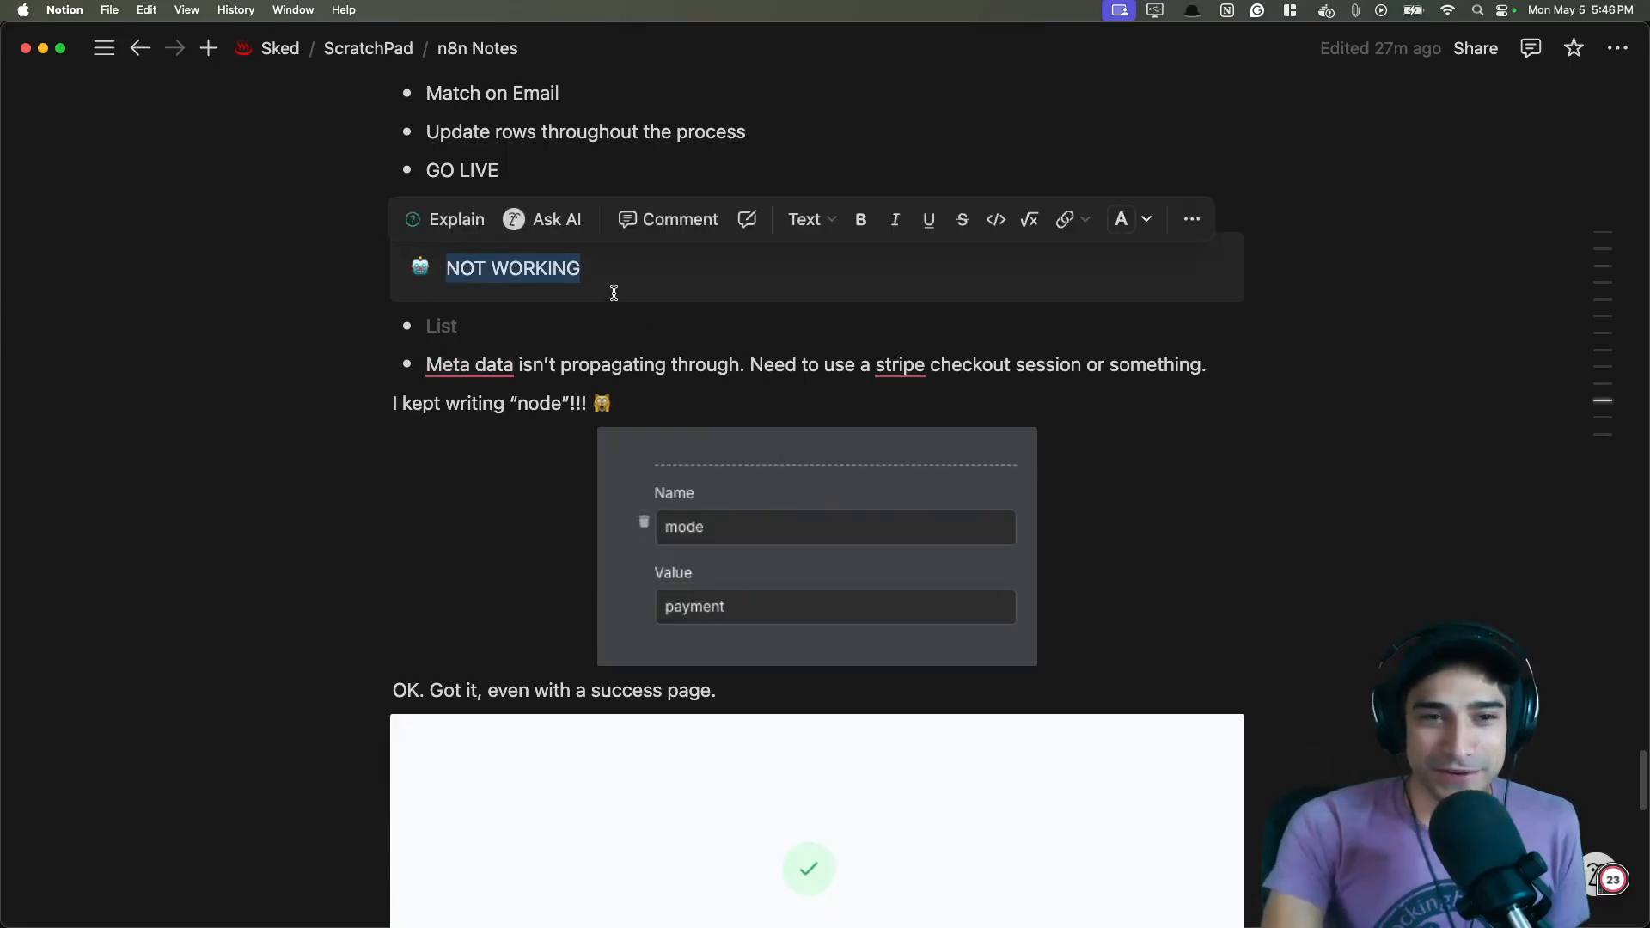
key("Escape")
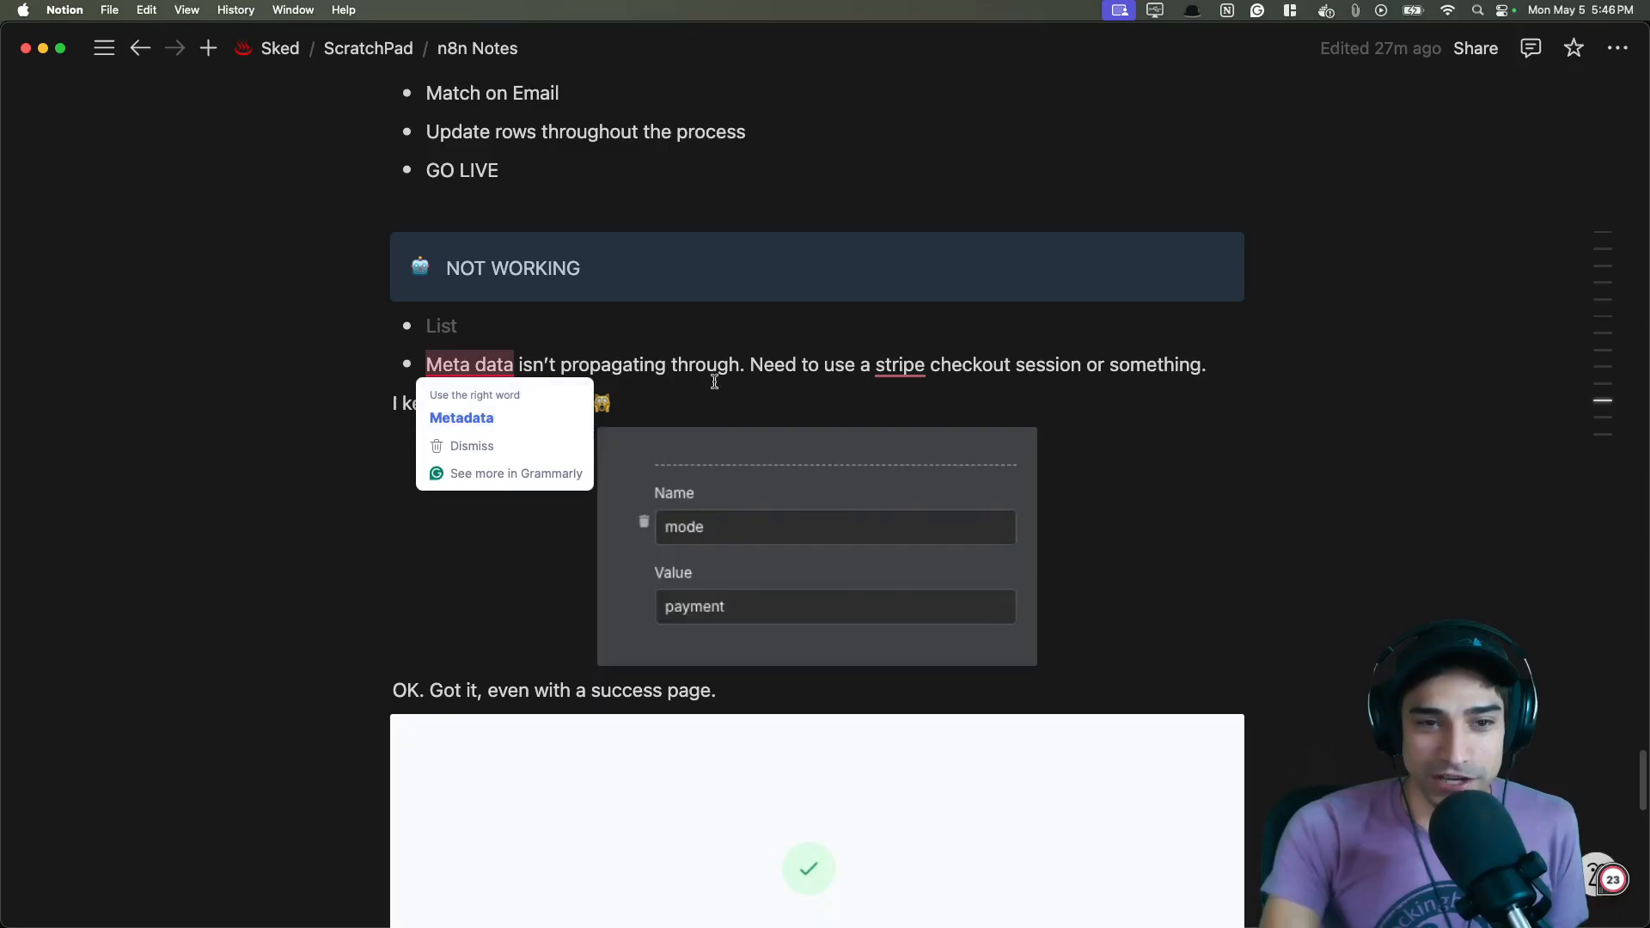
left_click(660, 406)
scroll(1182, 472, "down", 5)
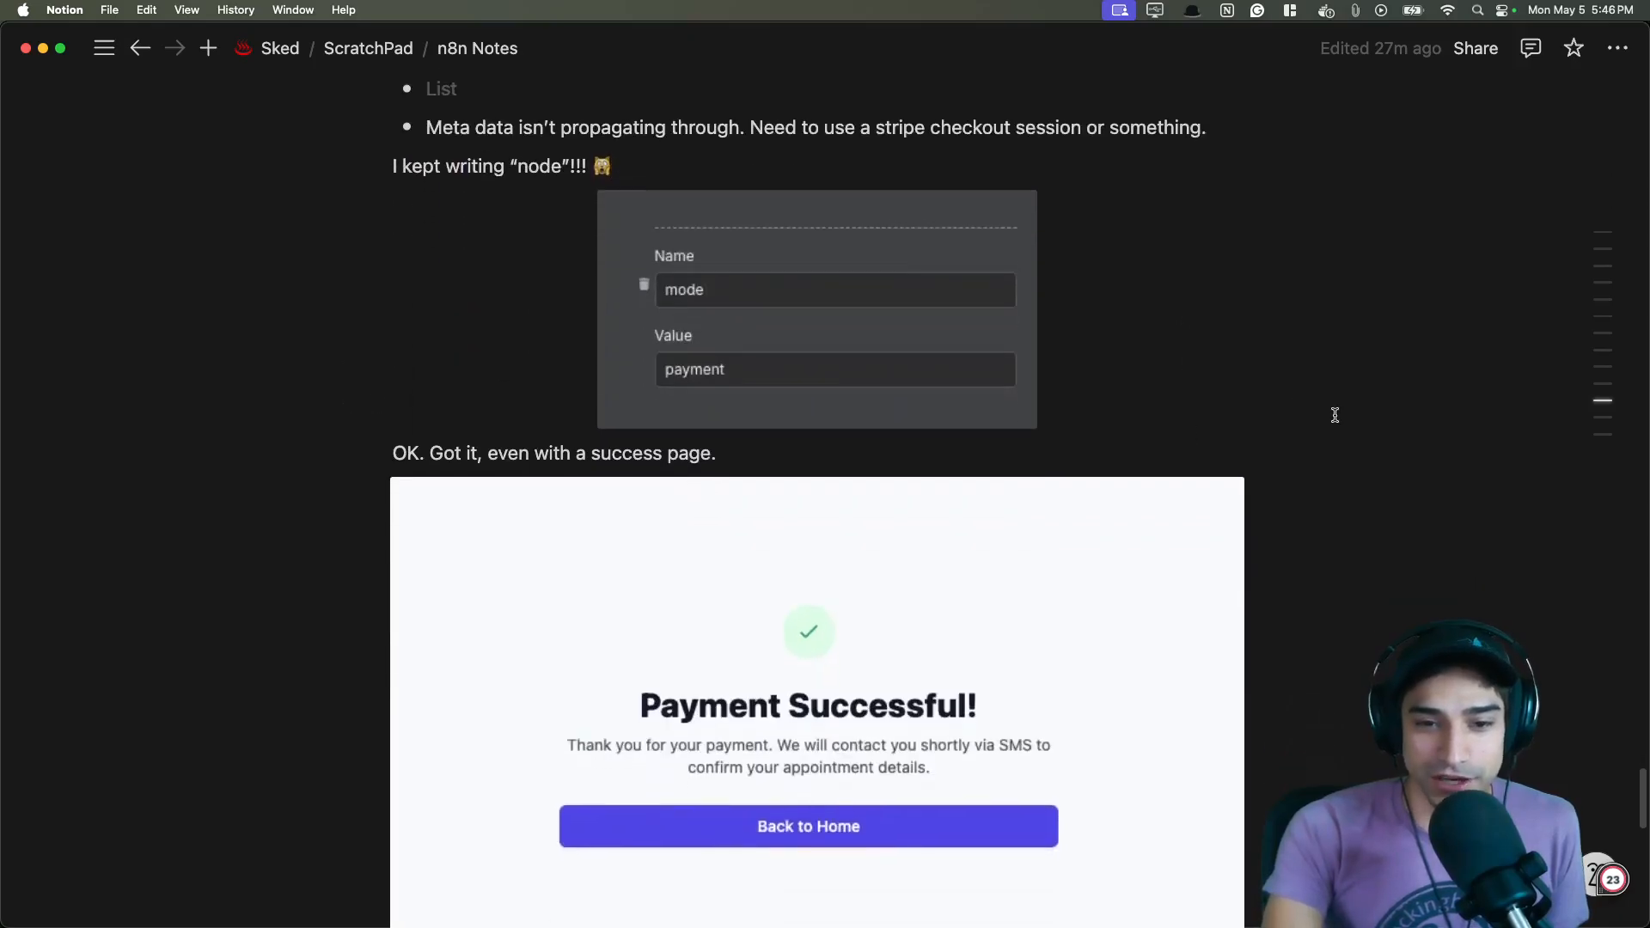
scroll(1336, 415, "down", 7)
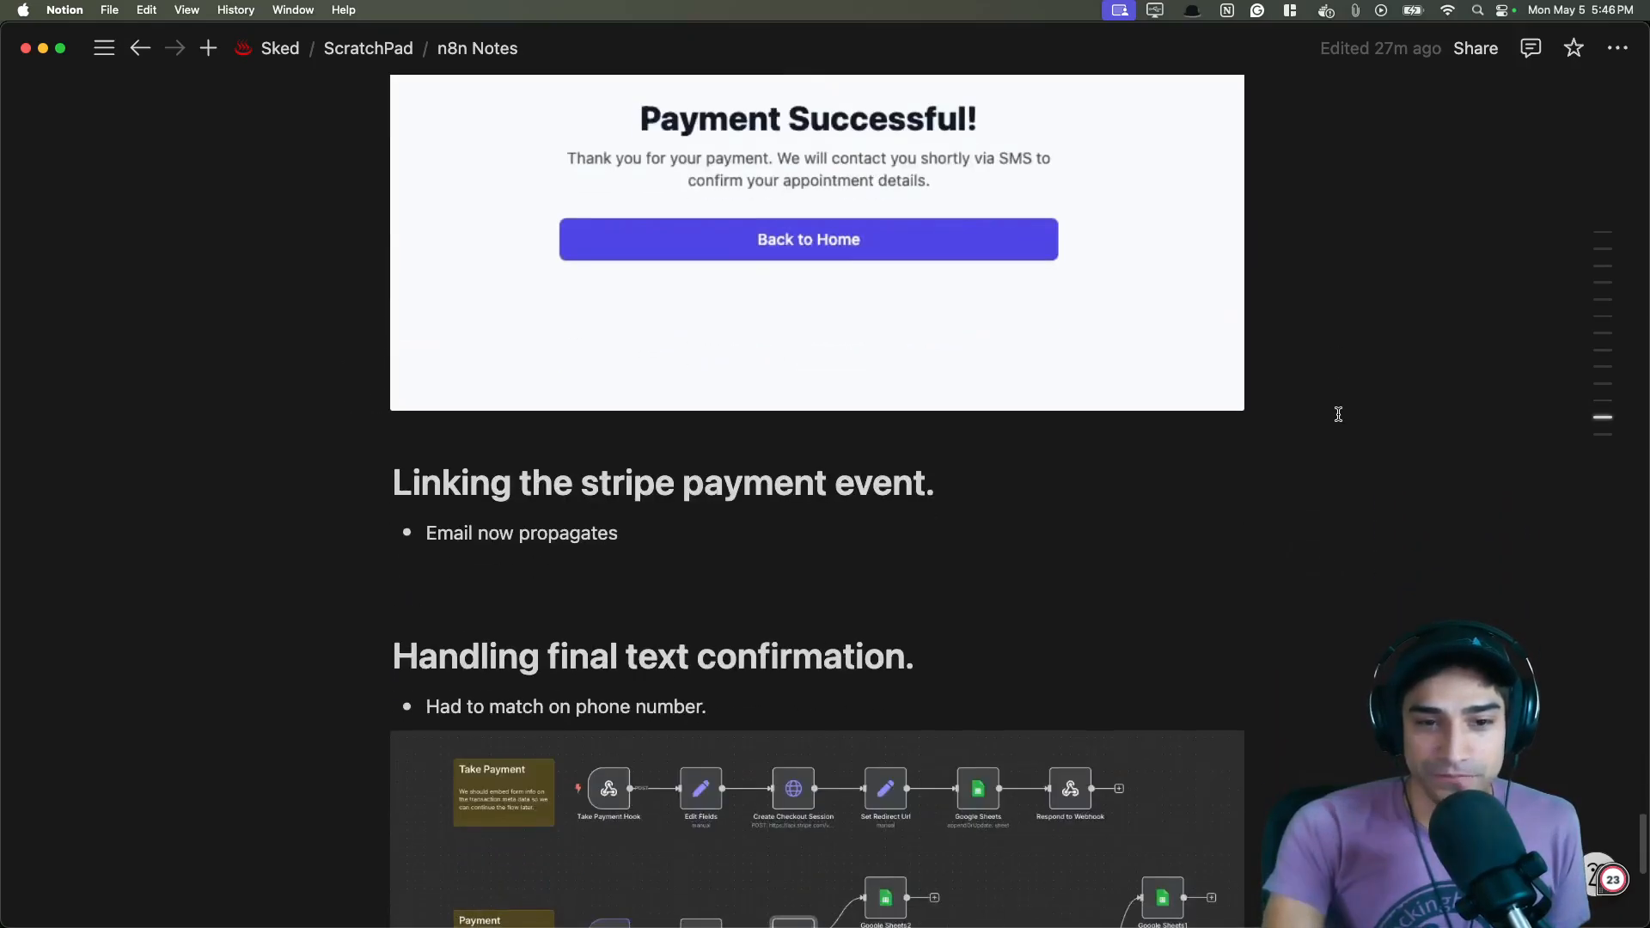
scroll(1340, 414, "down", 3)
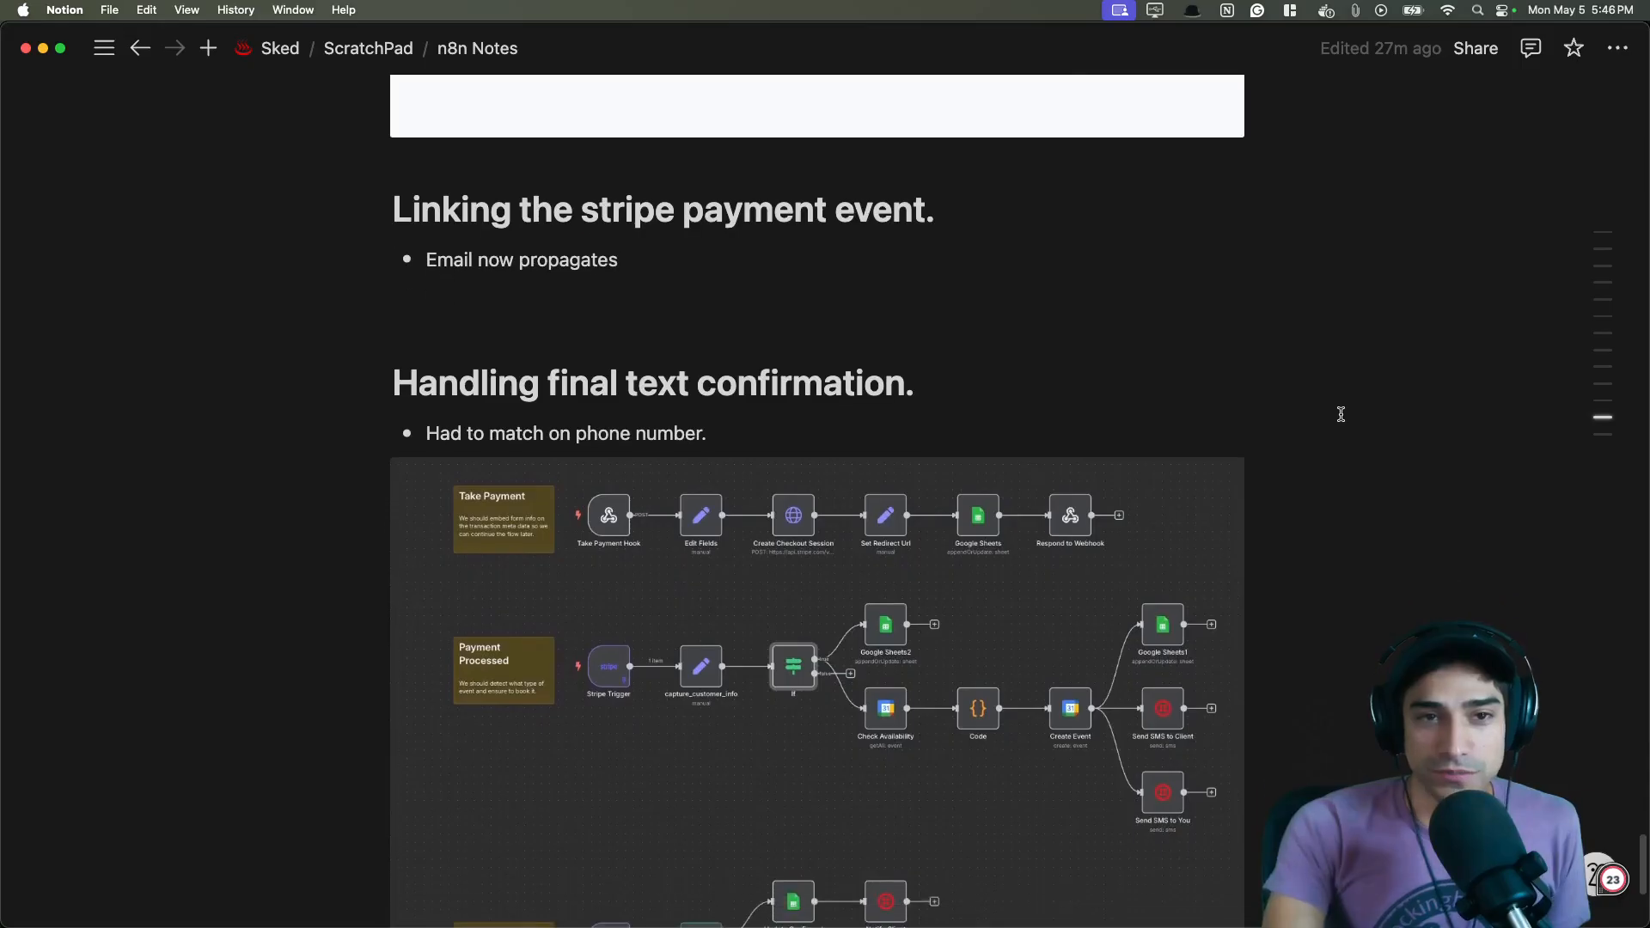
scroll(1346, 413, "down", 3)
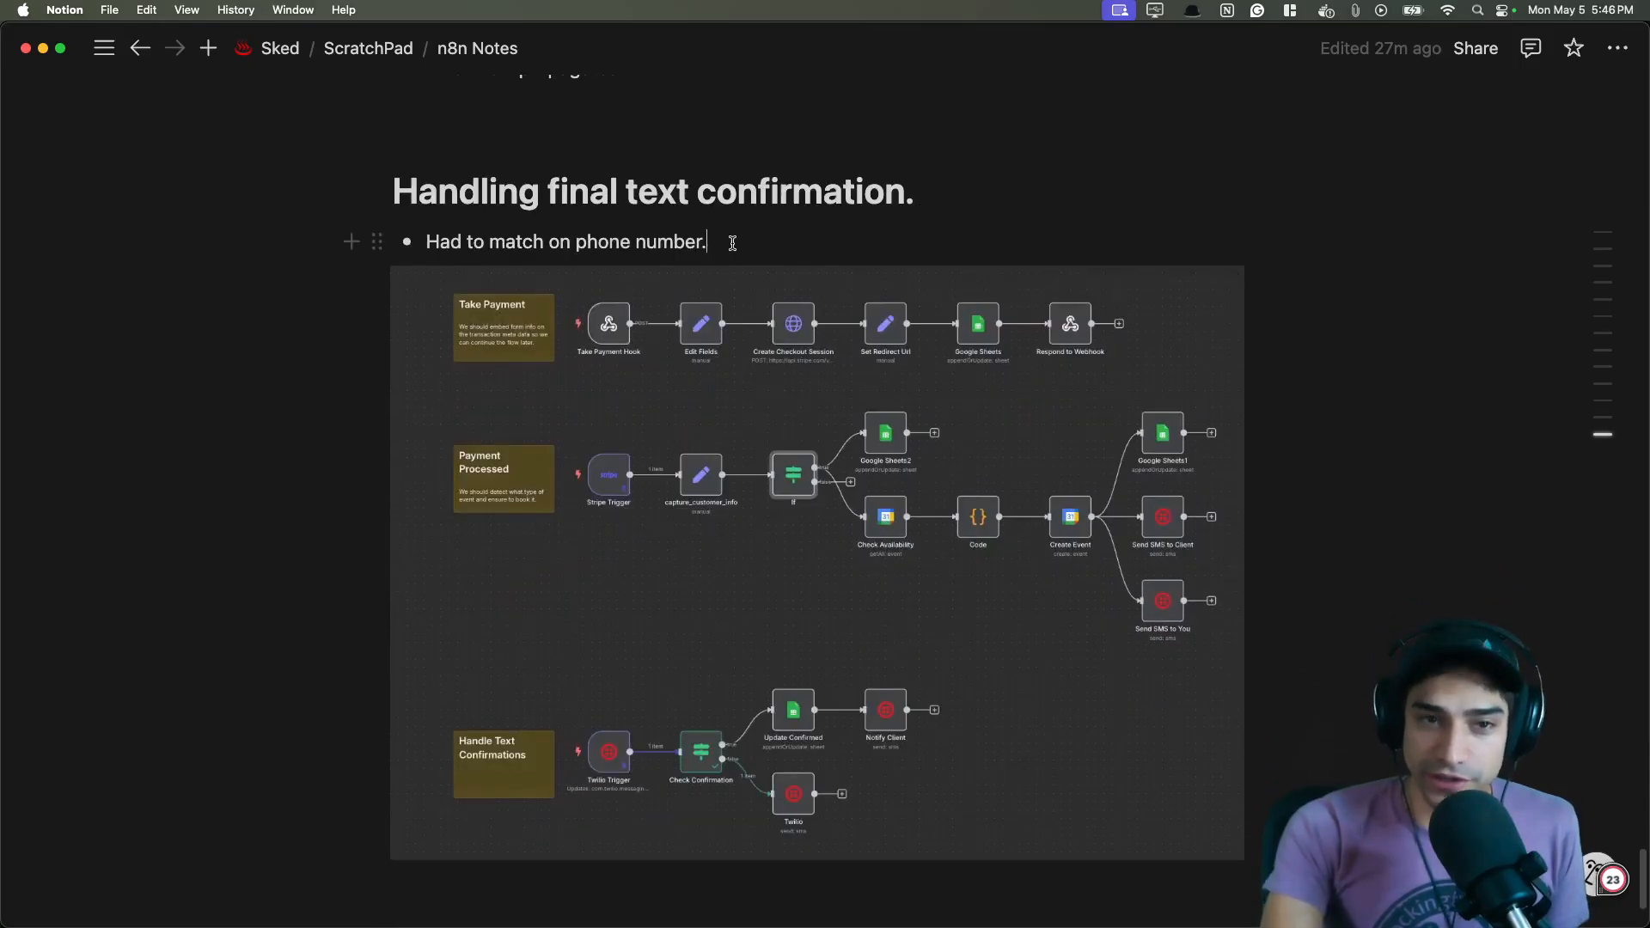
left_click_drag(724, 243, 418, 241)
scroll(1341, 464, "down", 3)
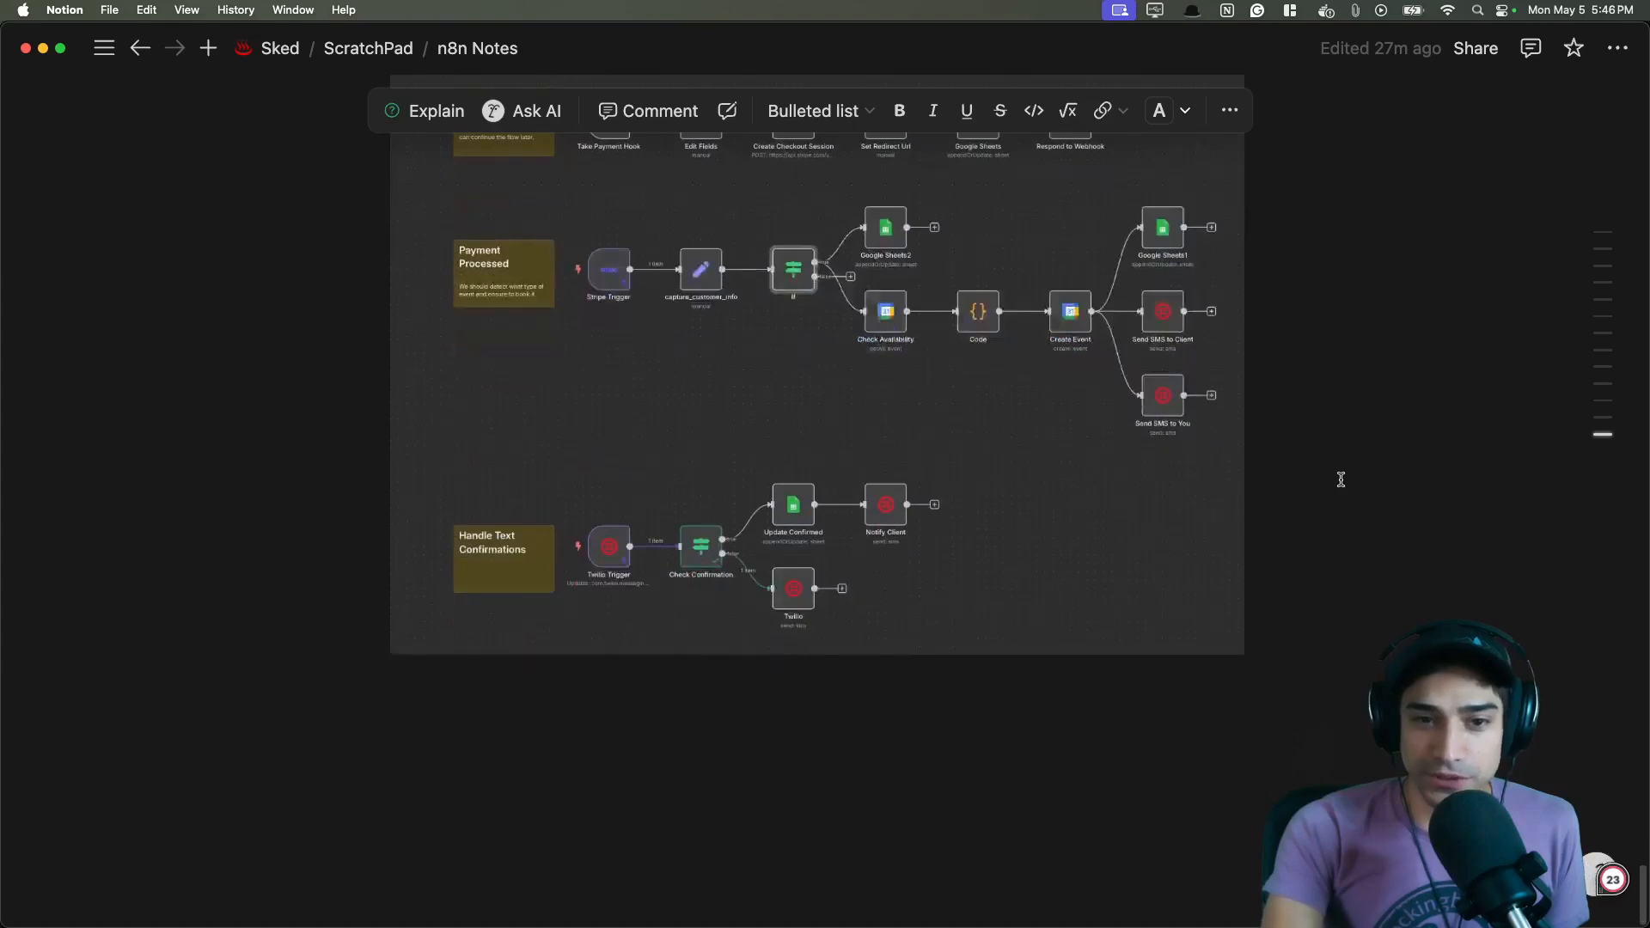
scroll(1327, 491, "up", 2)
- Switch back to the workflow and pan around the canvas to review all three flows
key("super+Tab")
scroll(1186, 531, "down", 1)
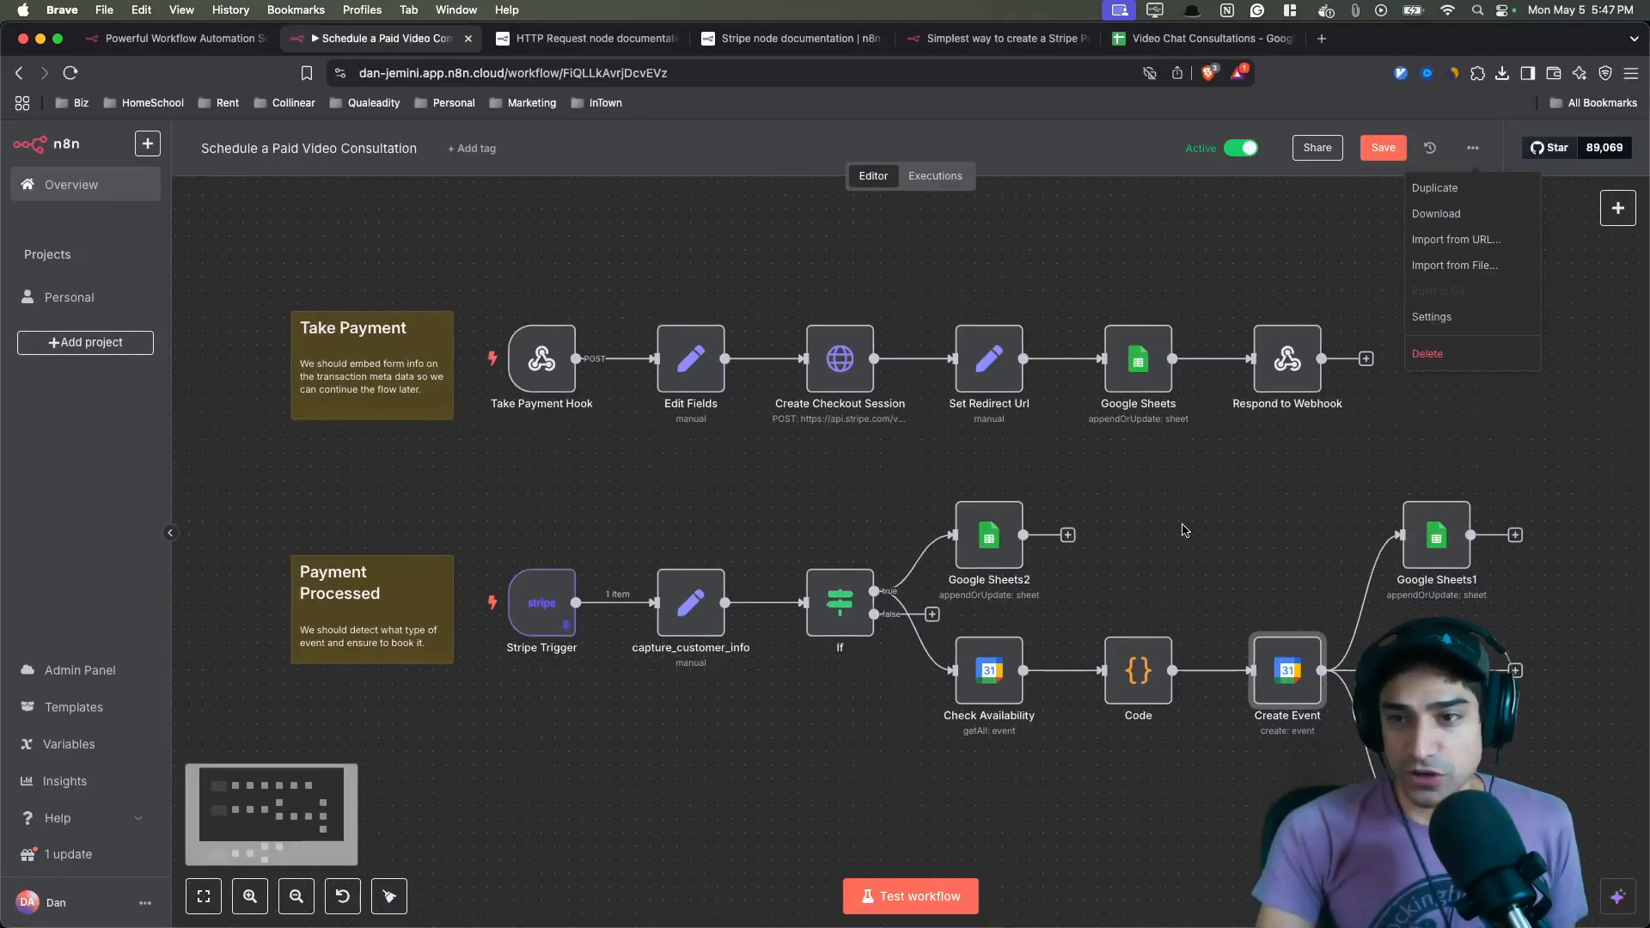
scroll(1186, 531, "down", 1)
scroll(1186, 531, "up", 2)
left_click_drag(1156, 554, 1194, 431)
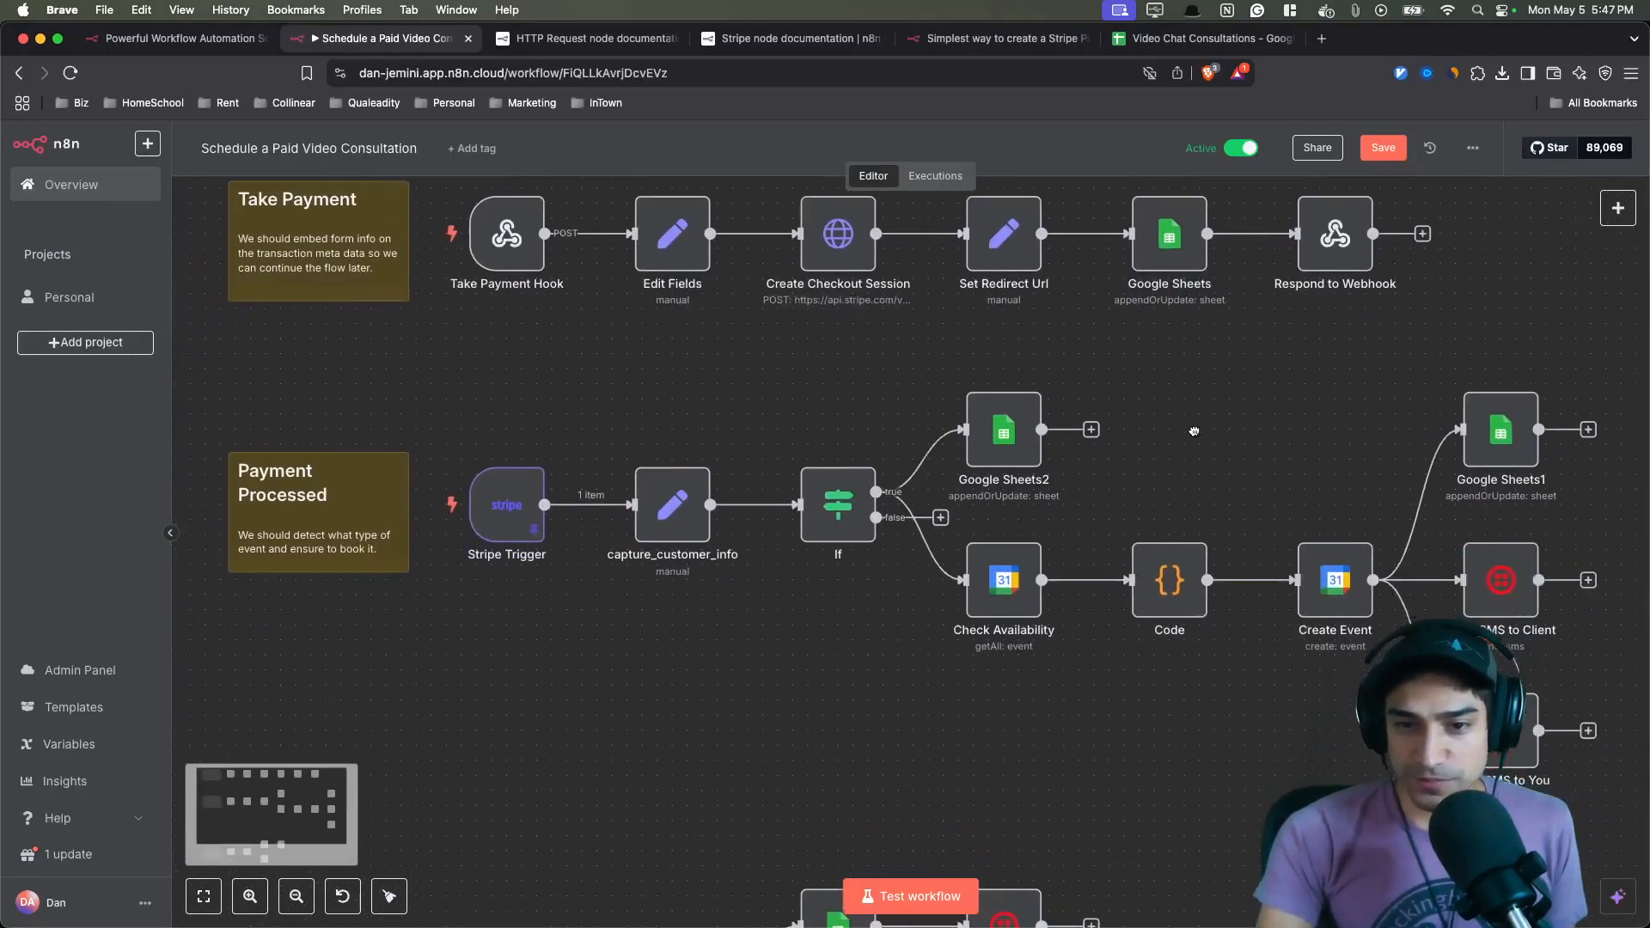
scroll(1163, 562, "up", 3)
scroll(1164, 562, "down", 5)
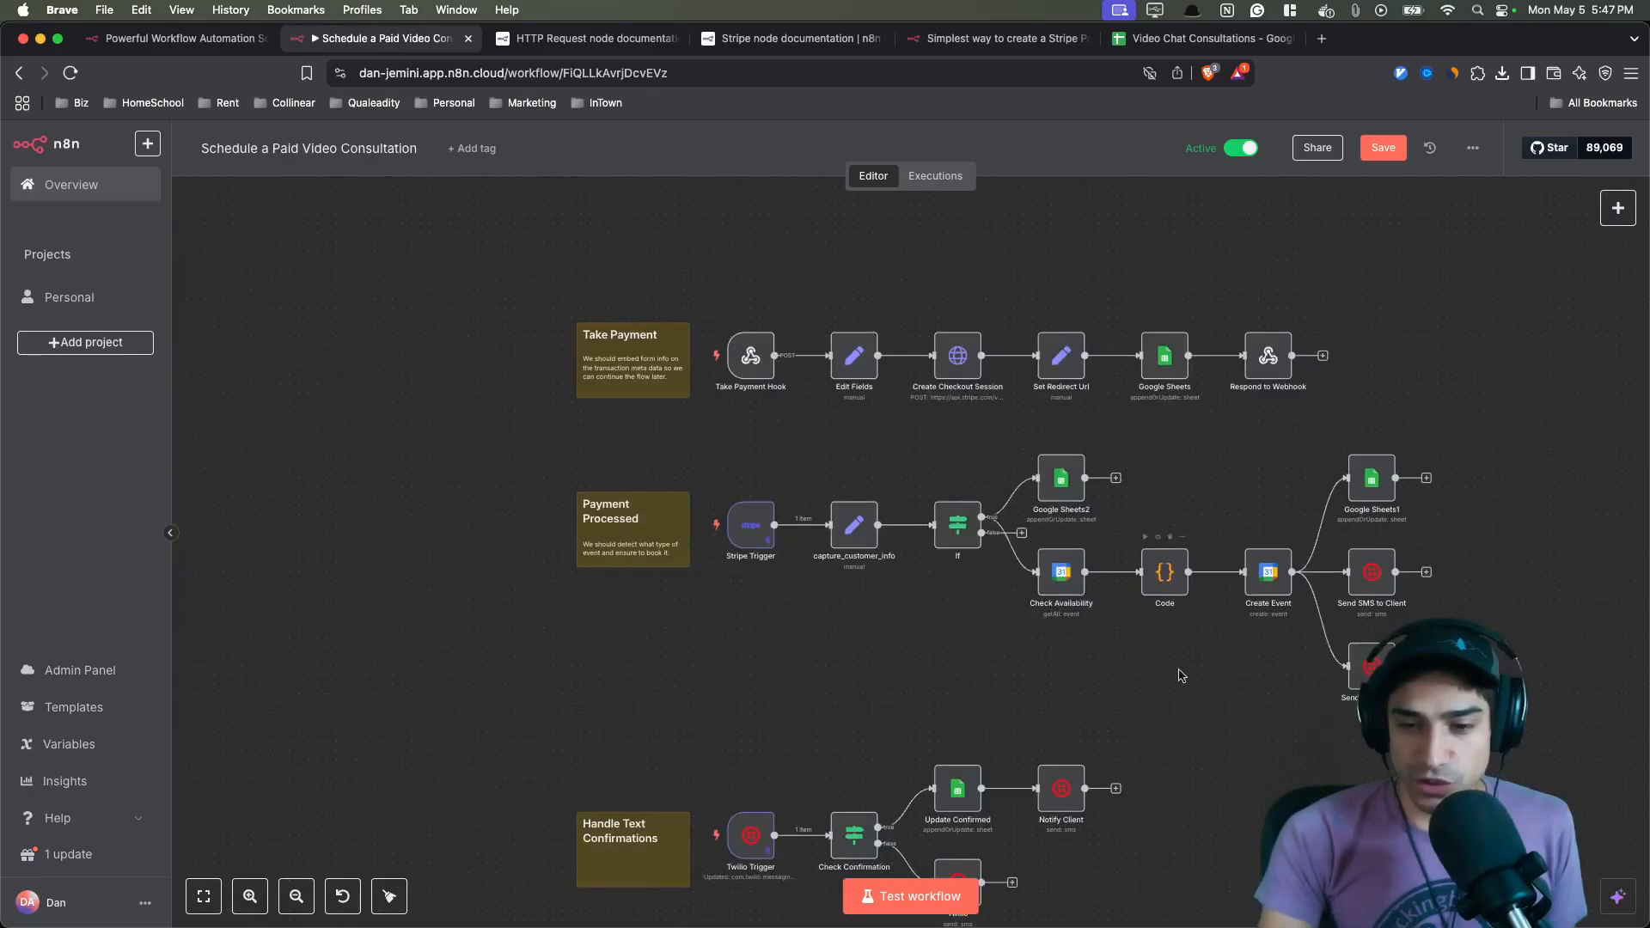
- Open the Code node in the Payment Processed flow to review its JavaScript, then return to the canvas
left_click_drag(1155, 684, 1064, 632)
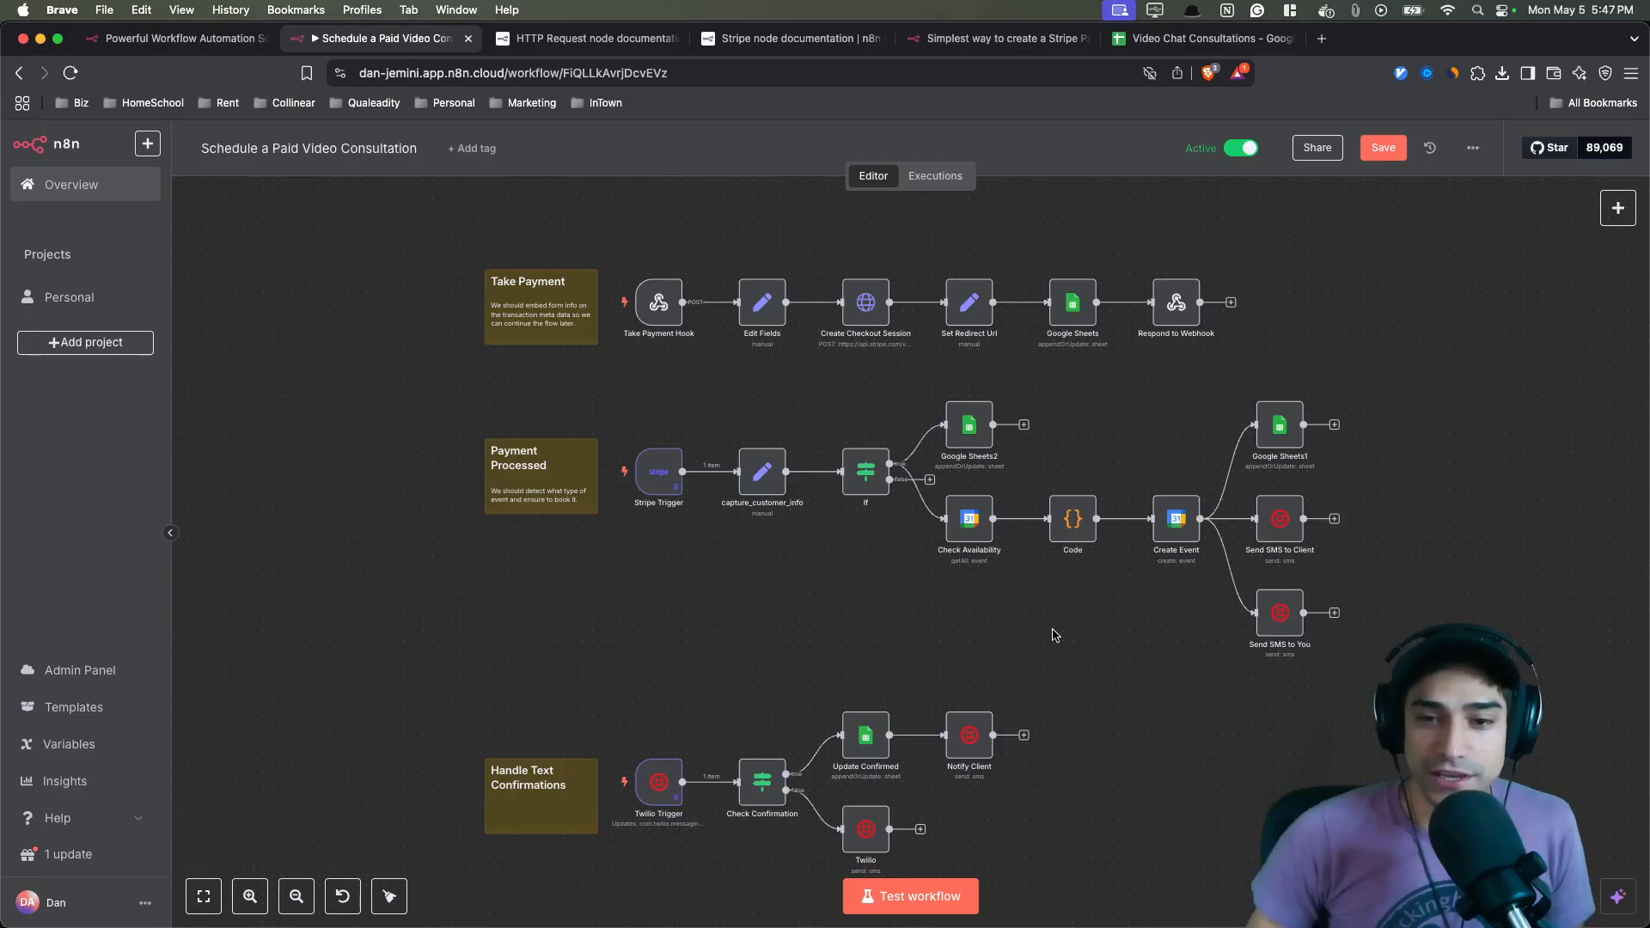
mouse_move(1075, 523)
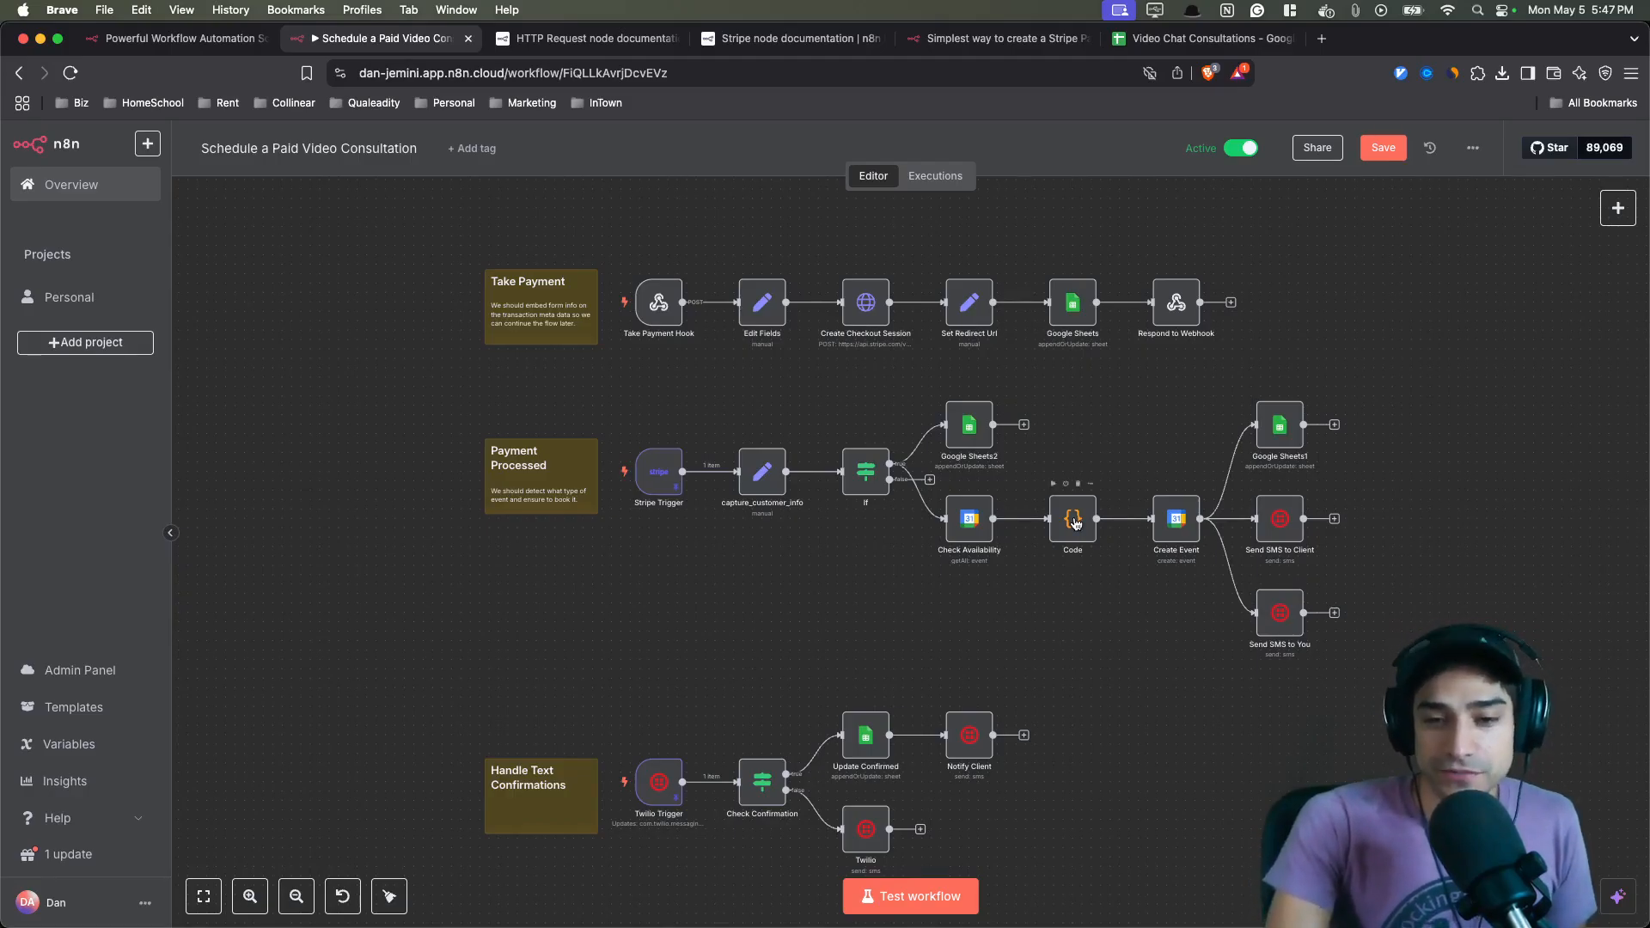
double_click(1075, 523)
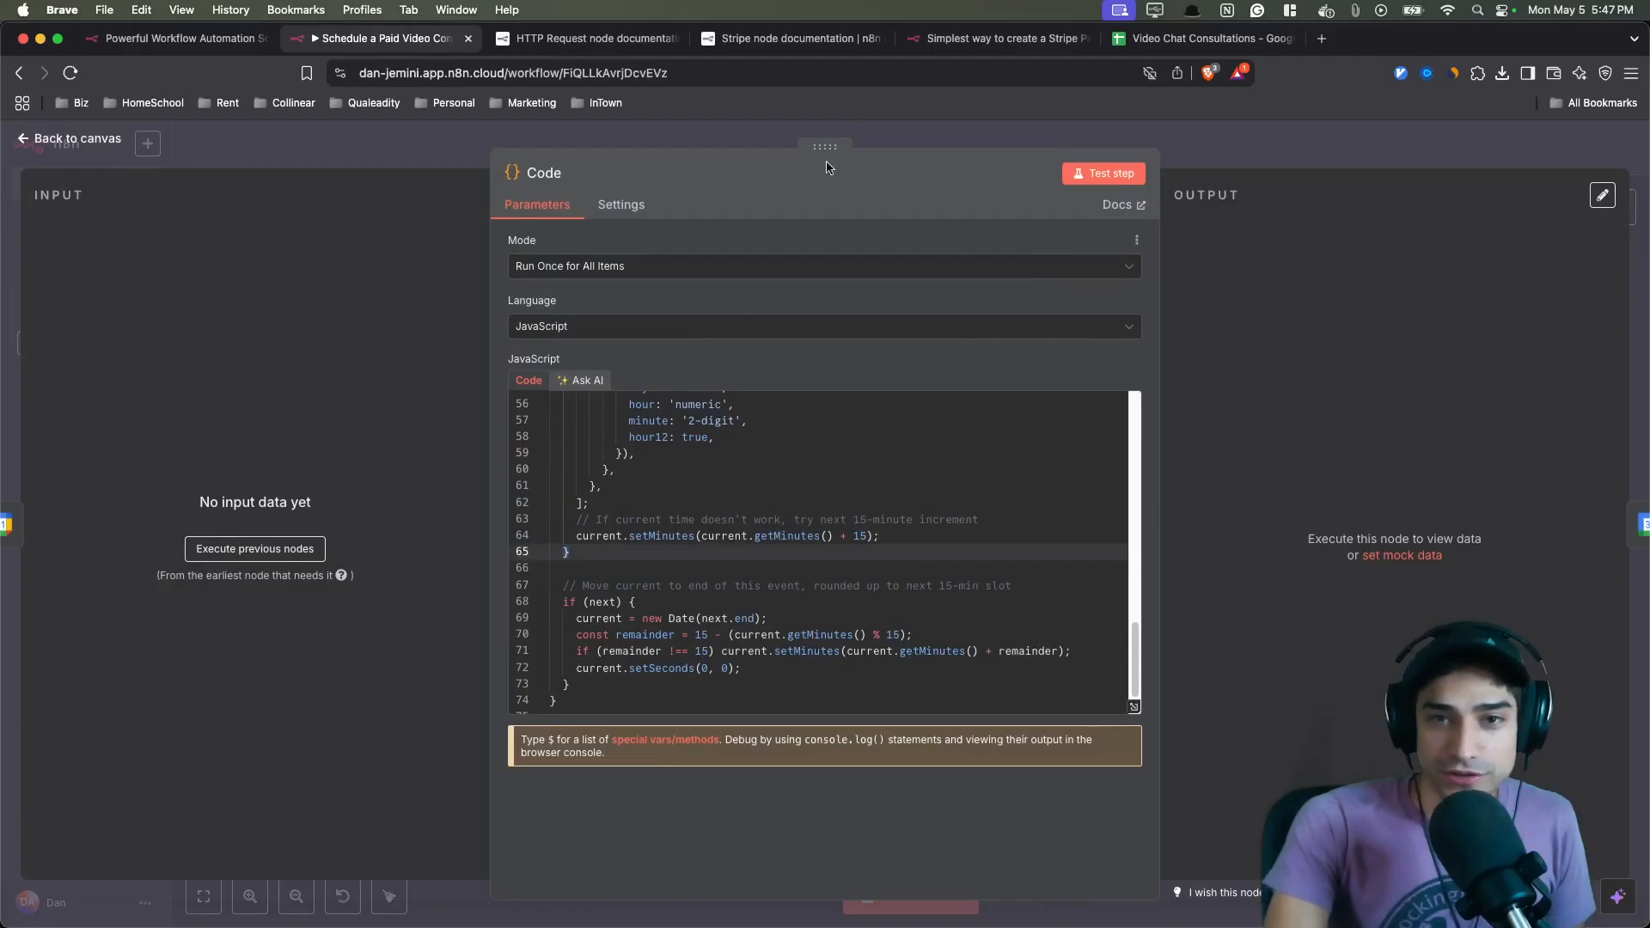
left_click(623, 142)
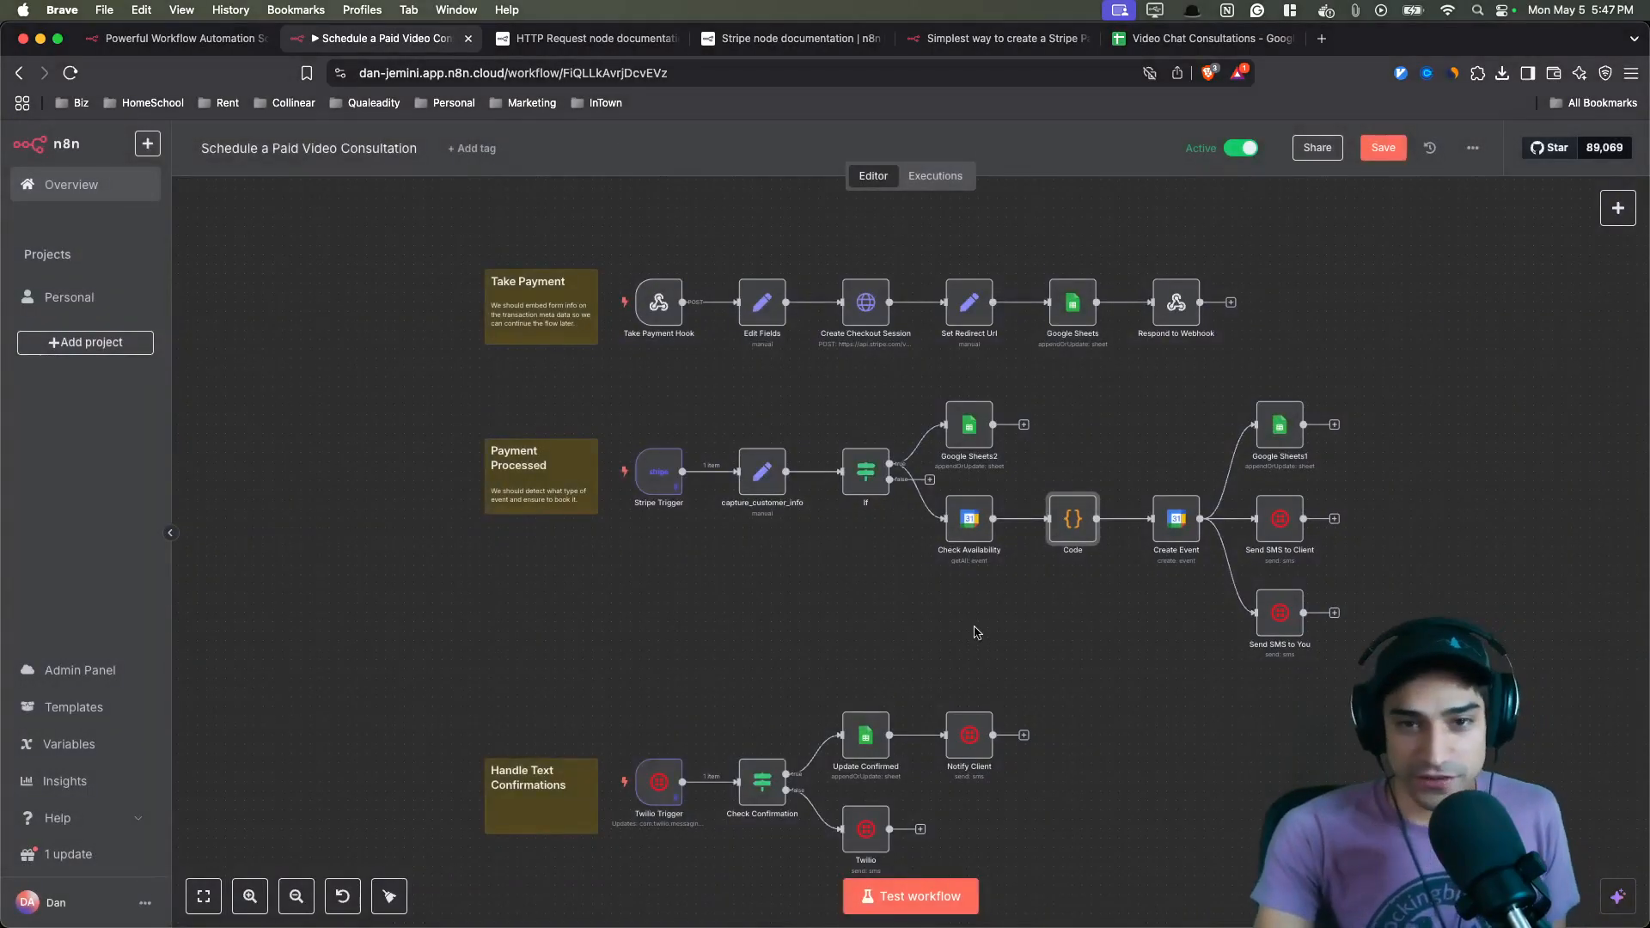
- Open the Create Checkout Session node and review its Stripe request method, URL, credentials and body parameters
double_click(866, 311)
scroll(795, 546, "down", 5)
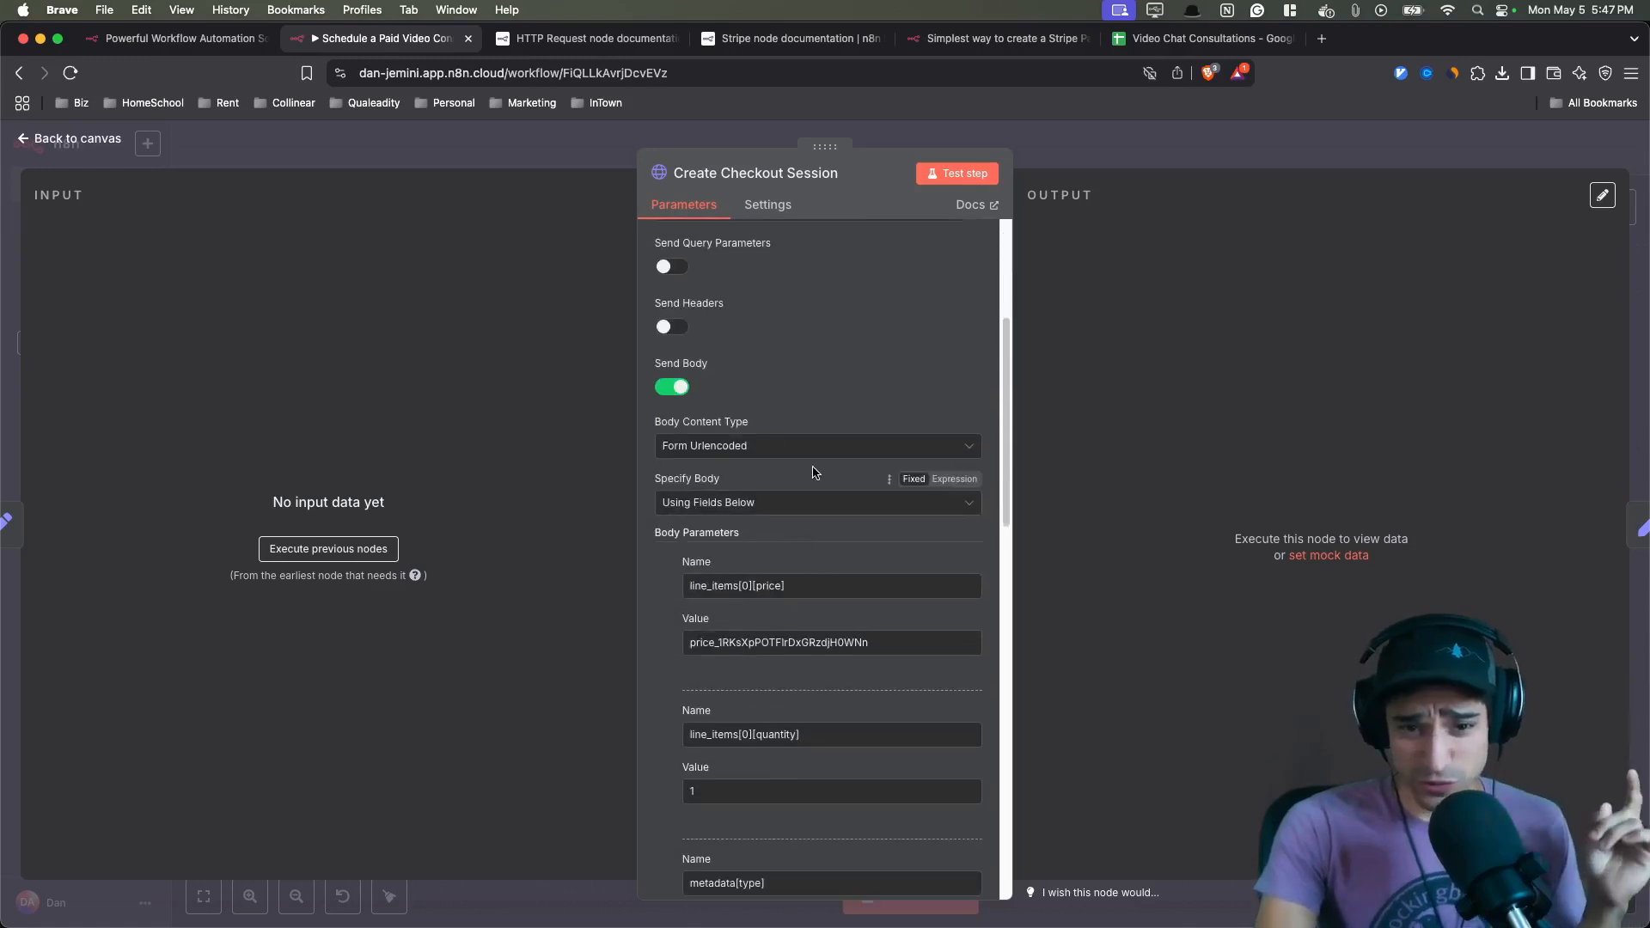
scroll(817, 481, "up", 5)
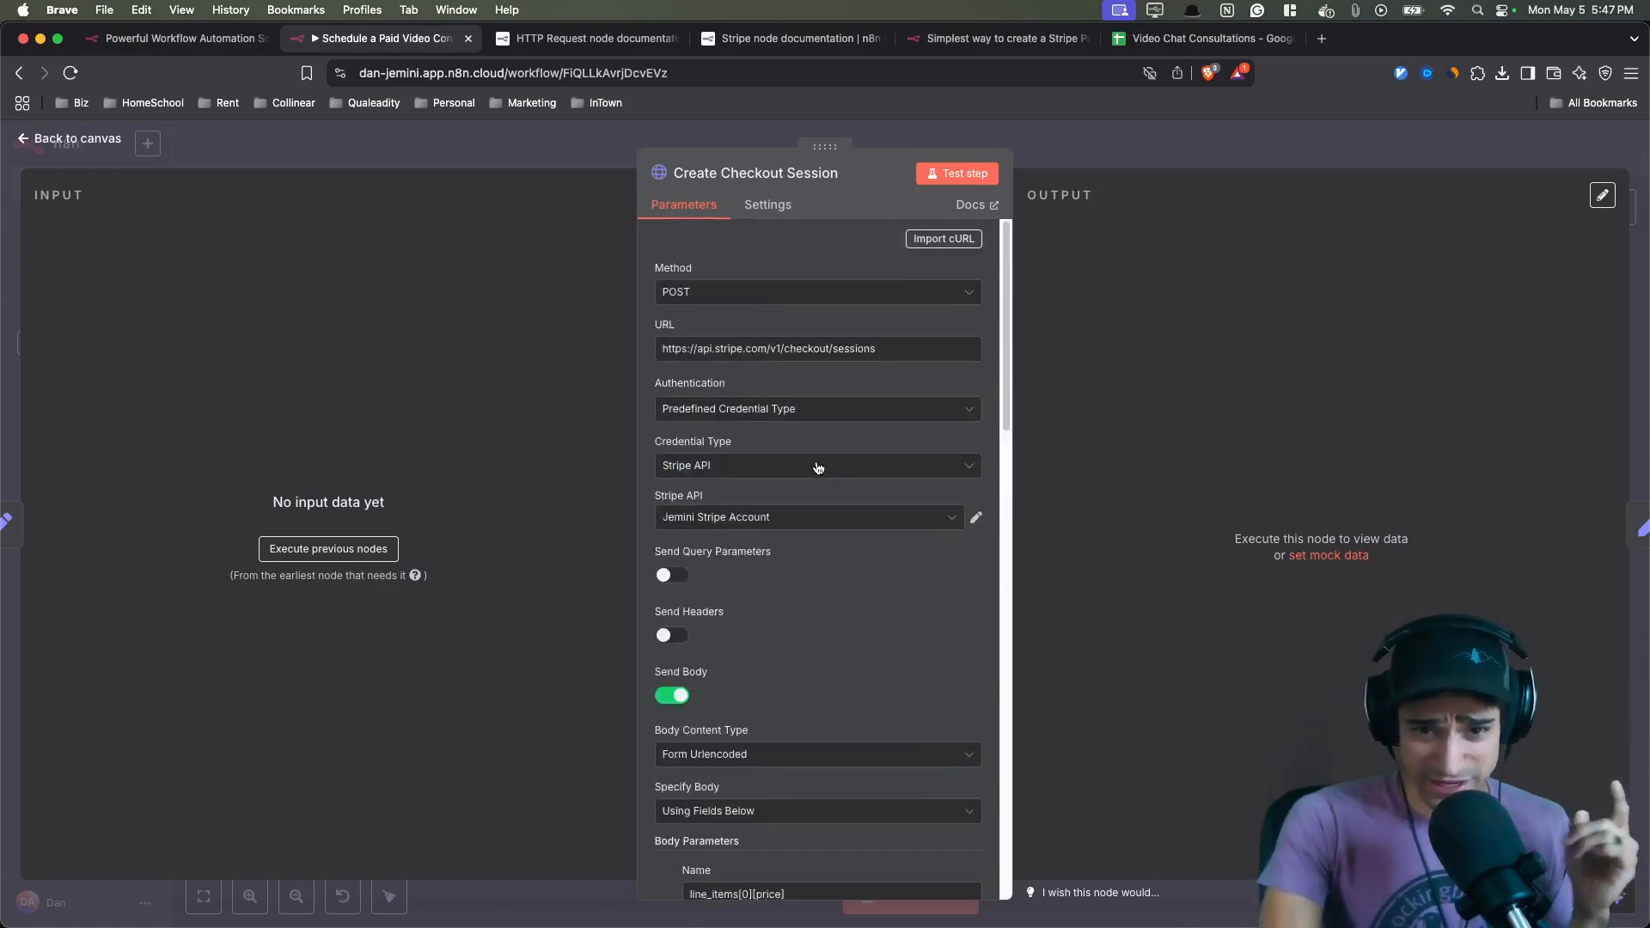
left_click(525, 155)
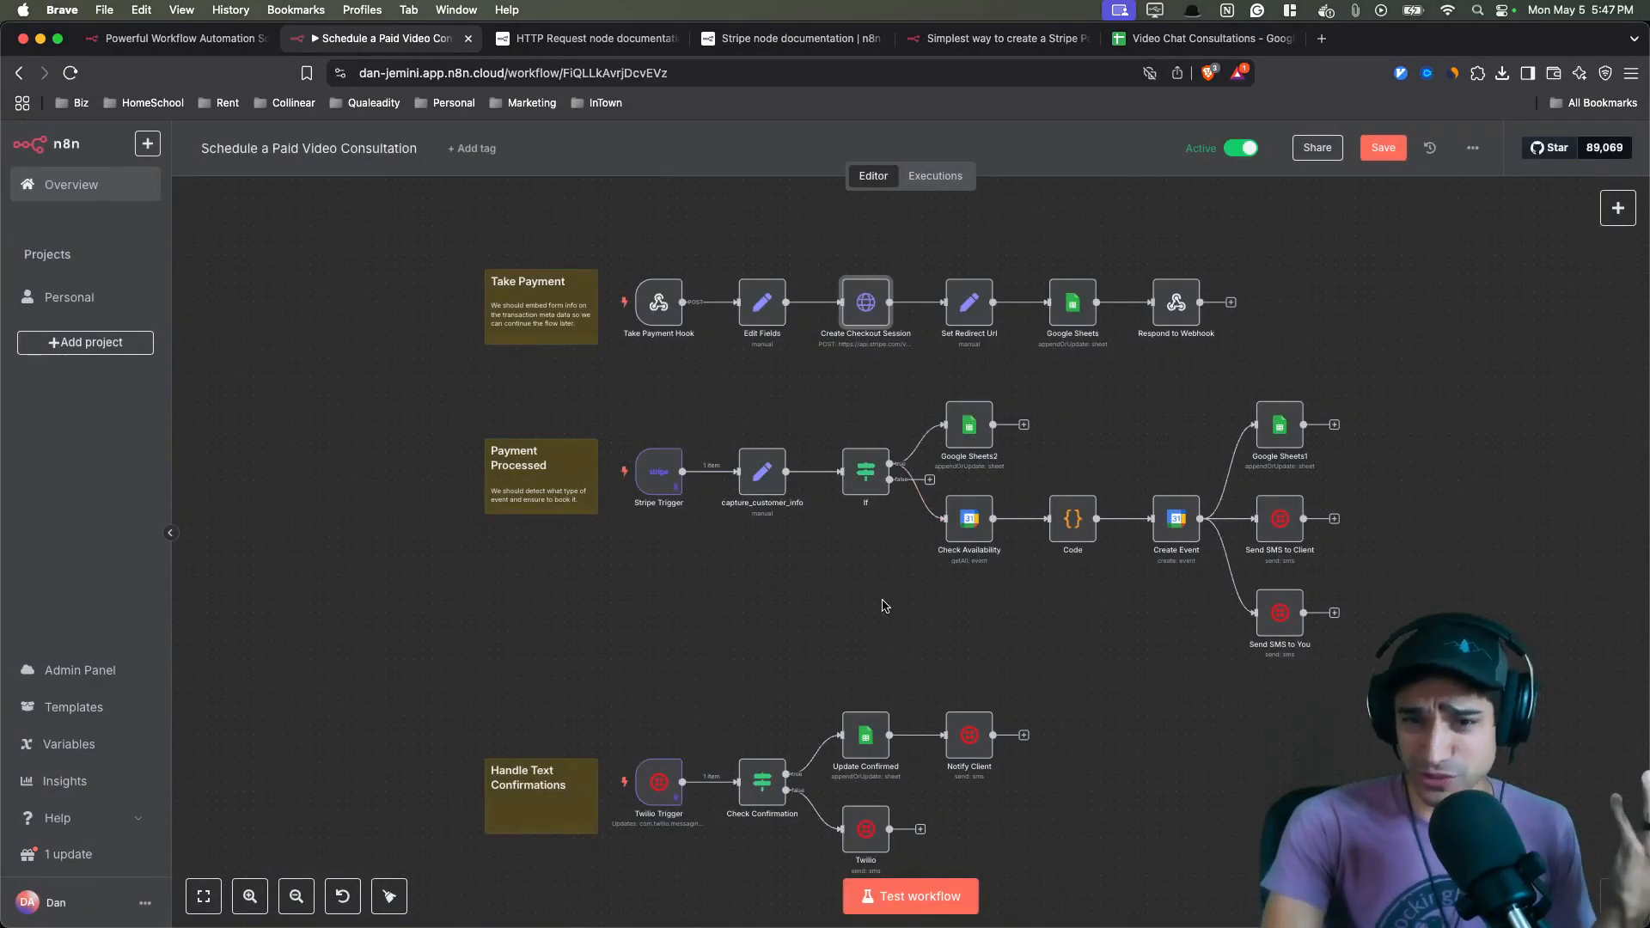